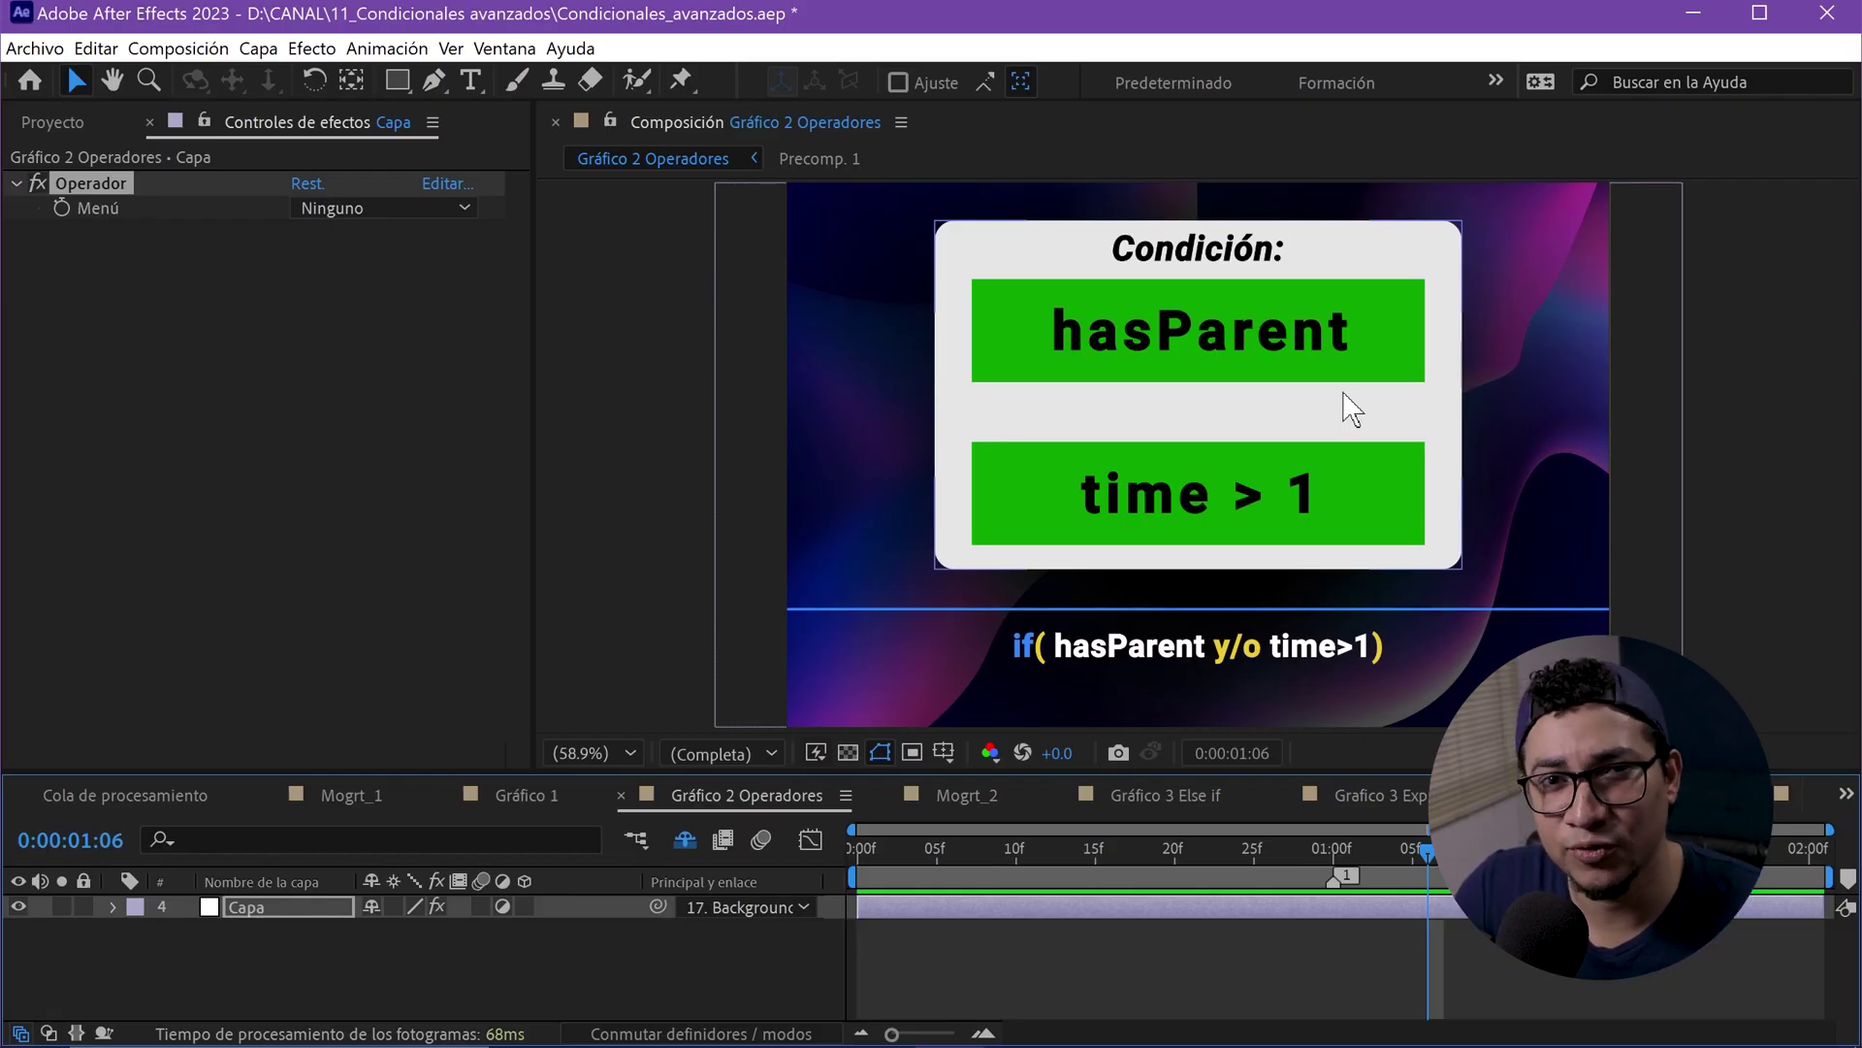
Step: Set the Capa layer's parent to Ninguno and move the time just past one second
key(F2)
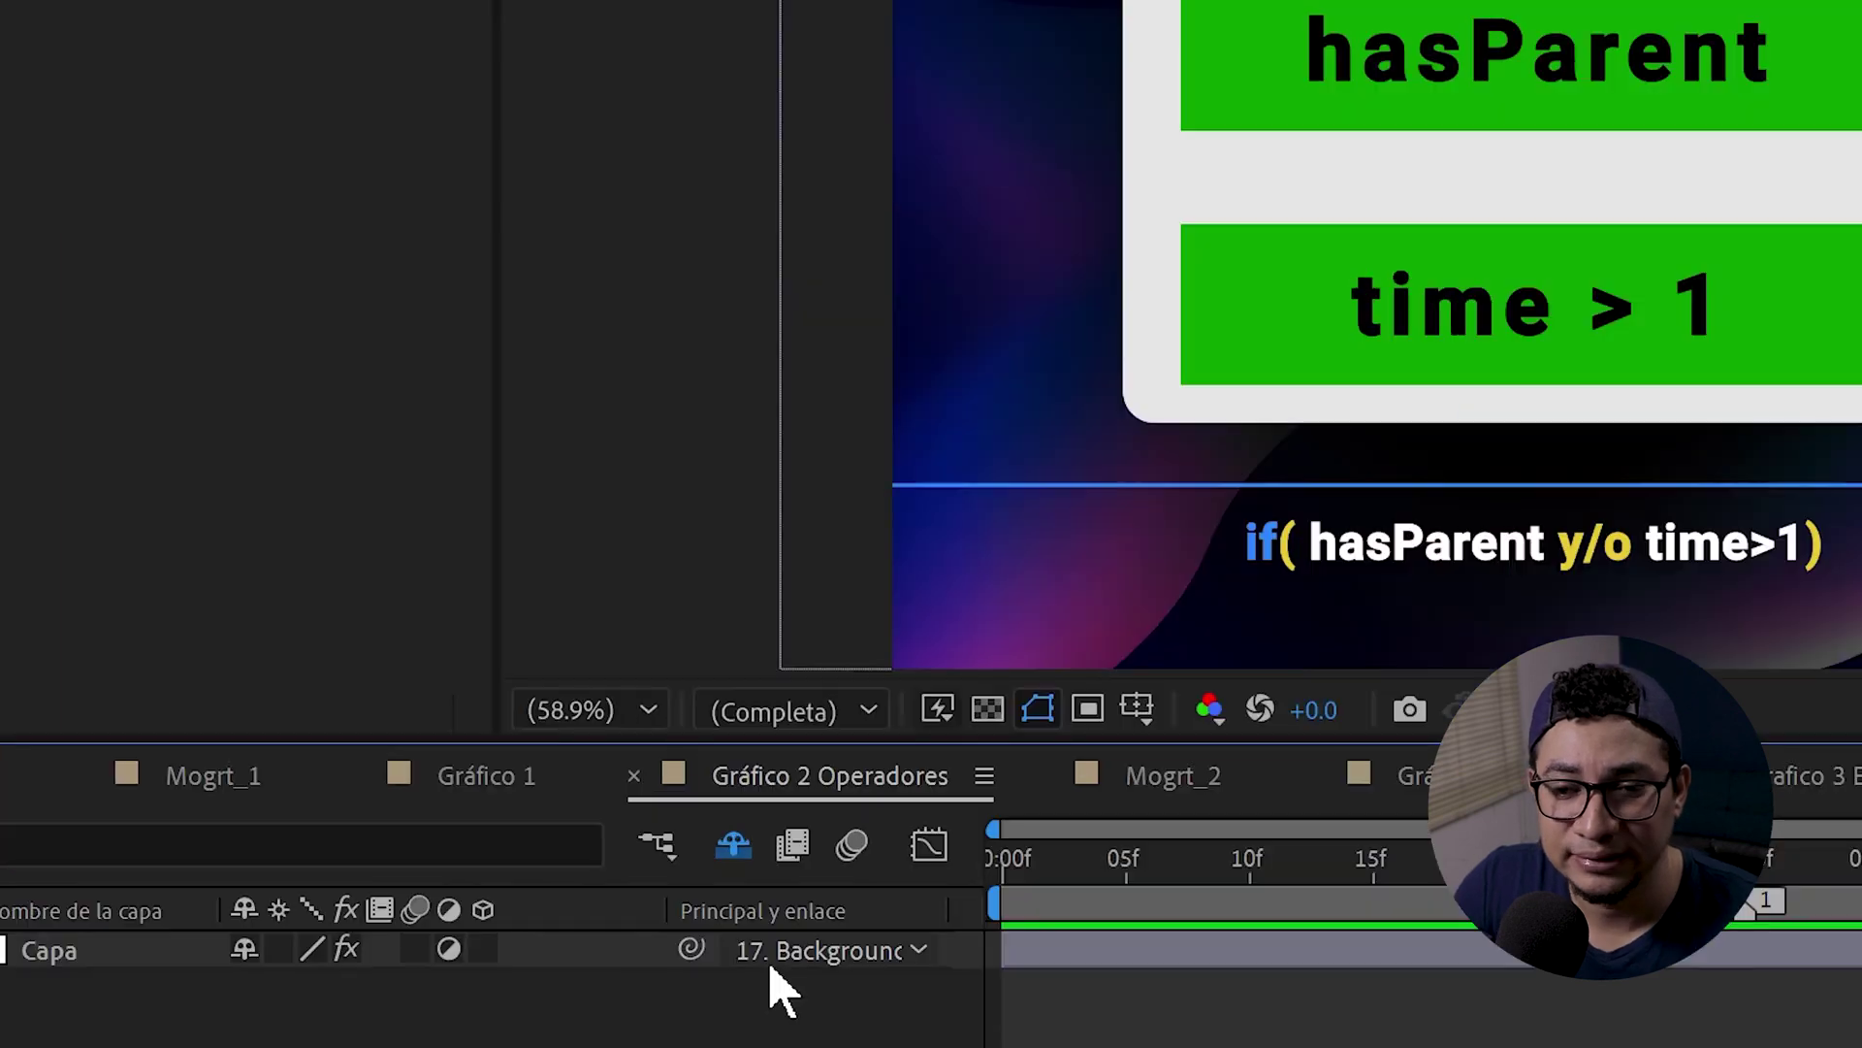
click(723, 912)
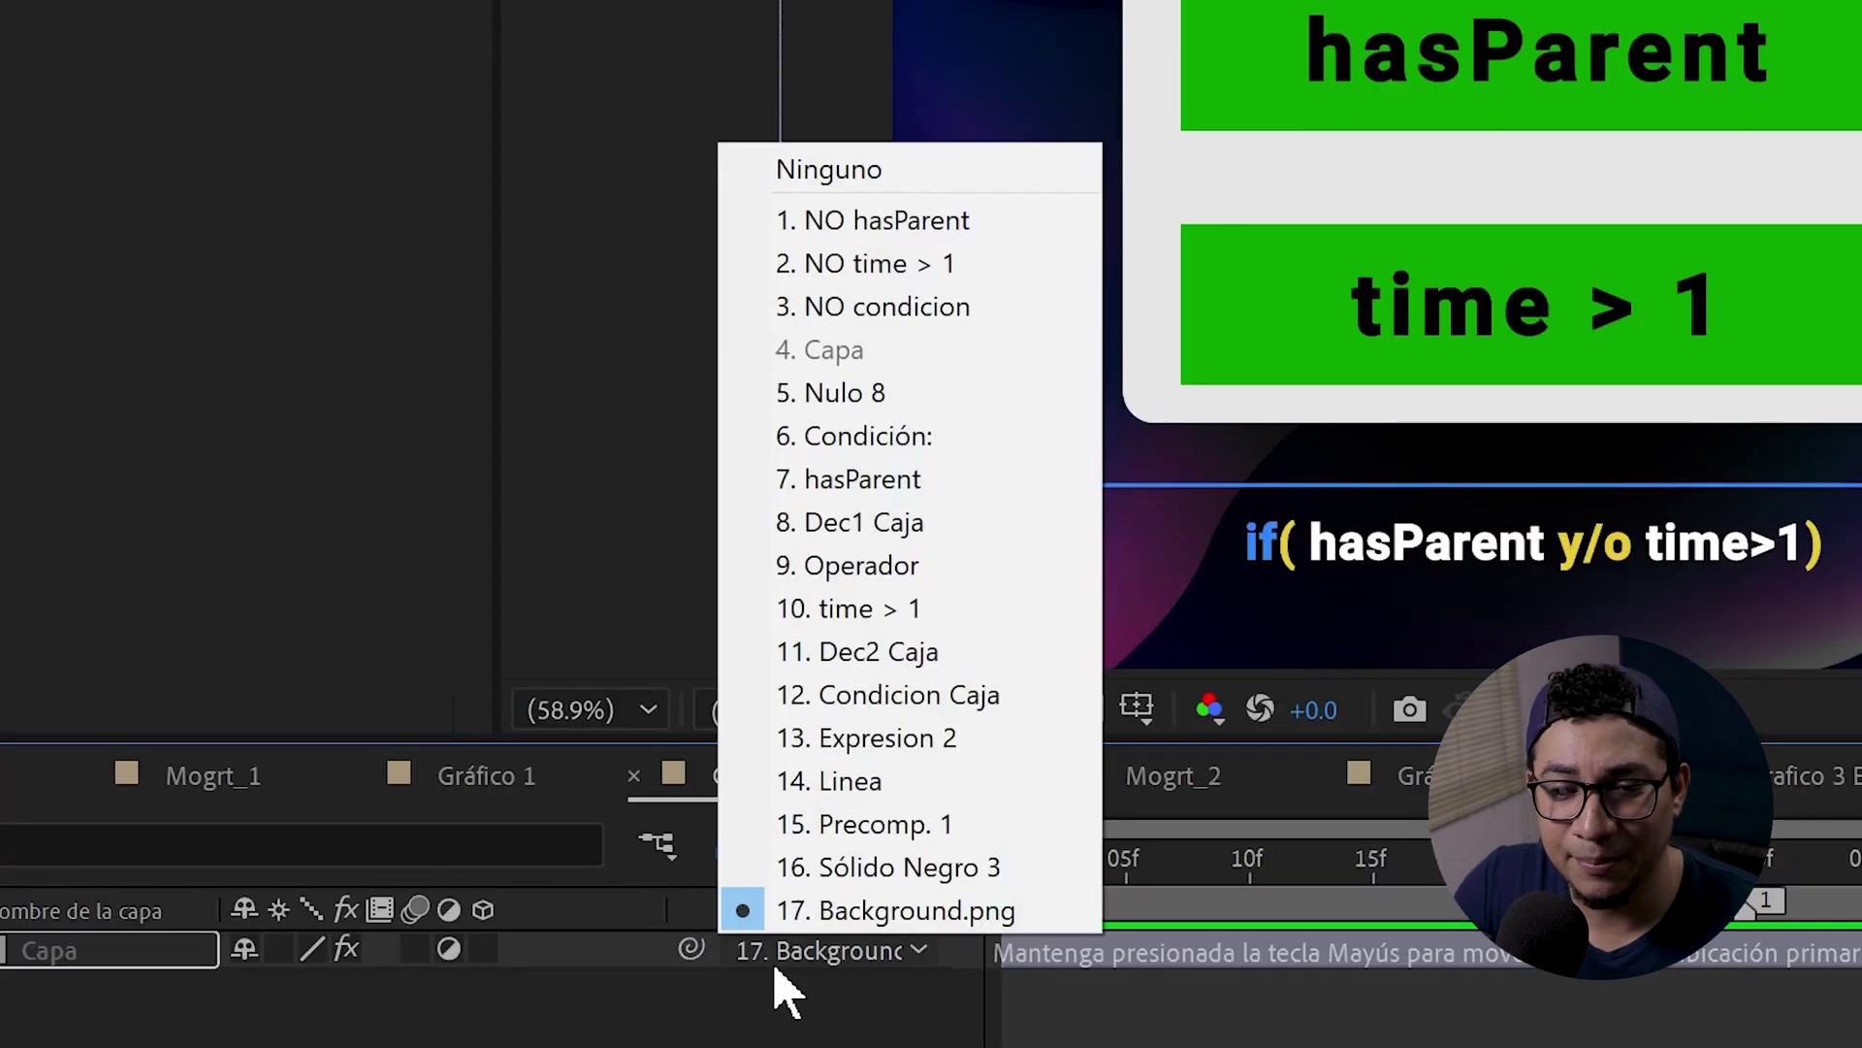
click(918, 173)
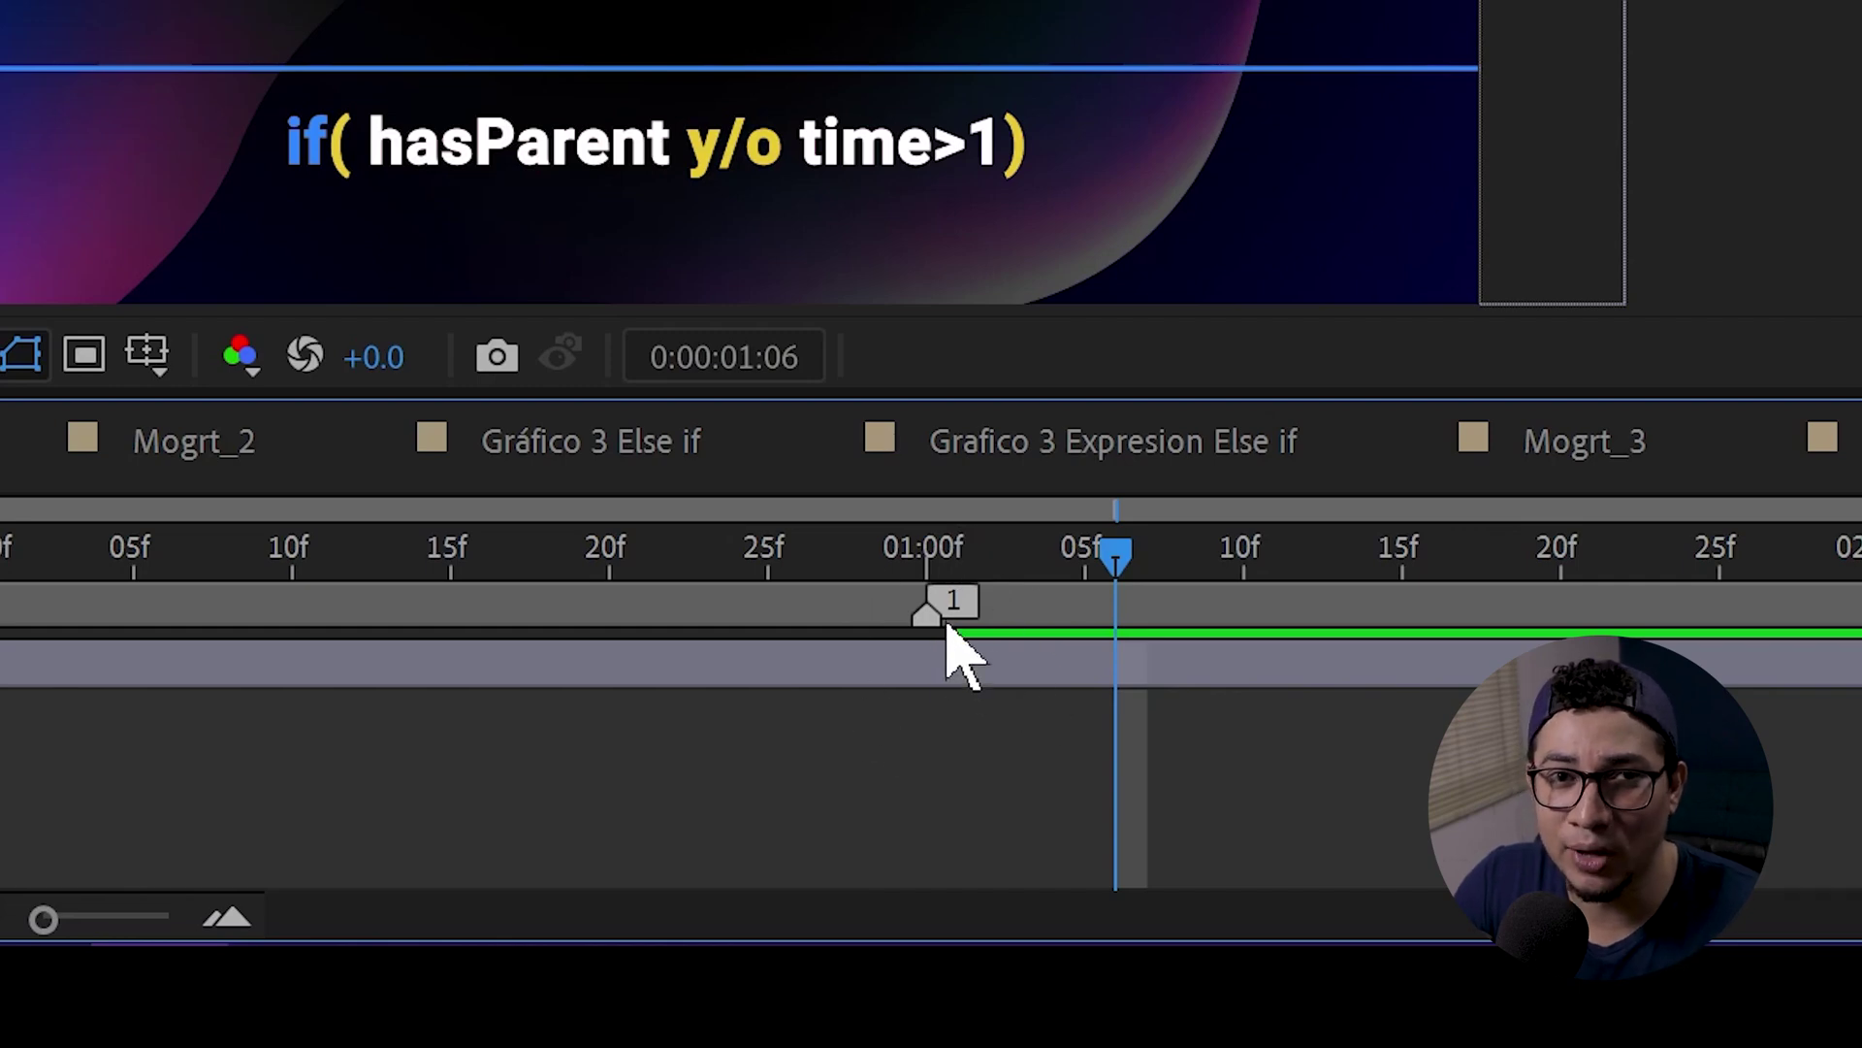
click(1056, 533)
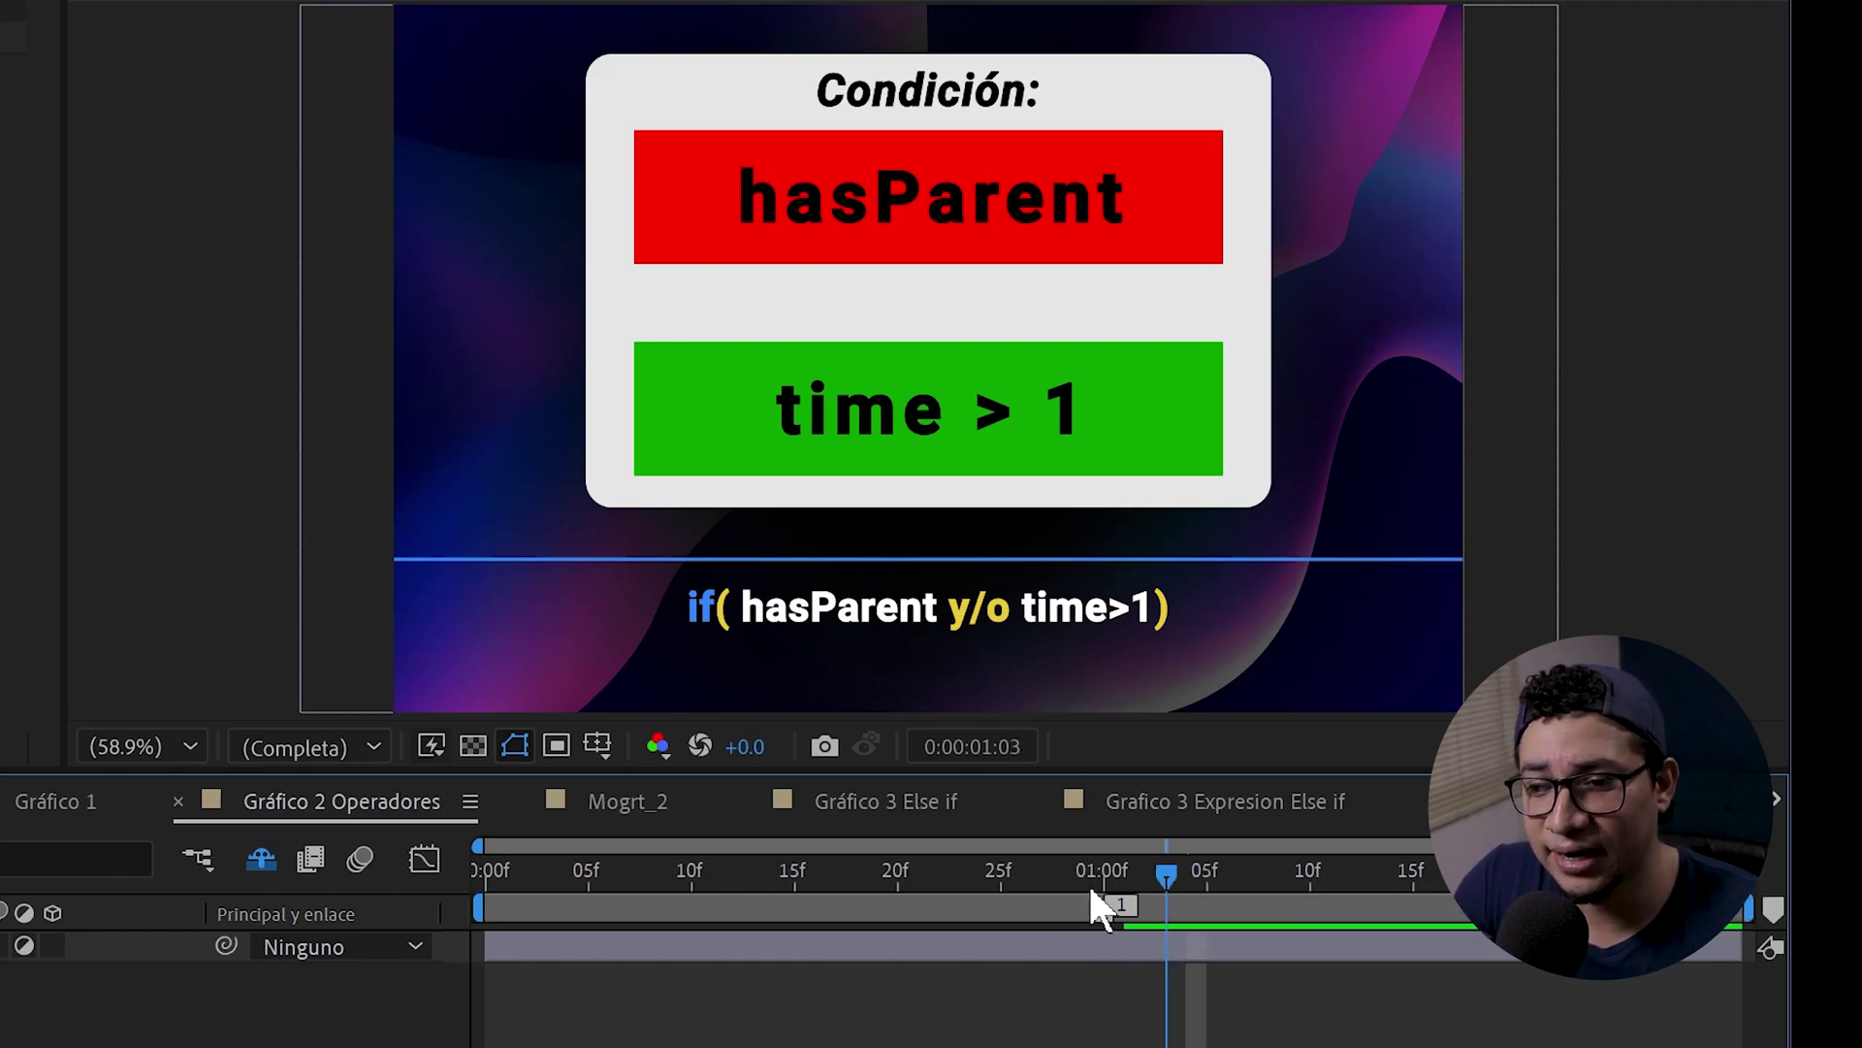
Step: Scrub the playhead back and forth across the one-second mark to test the condition
drag(1183, 878, 999, 907)
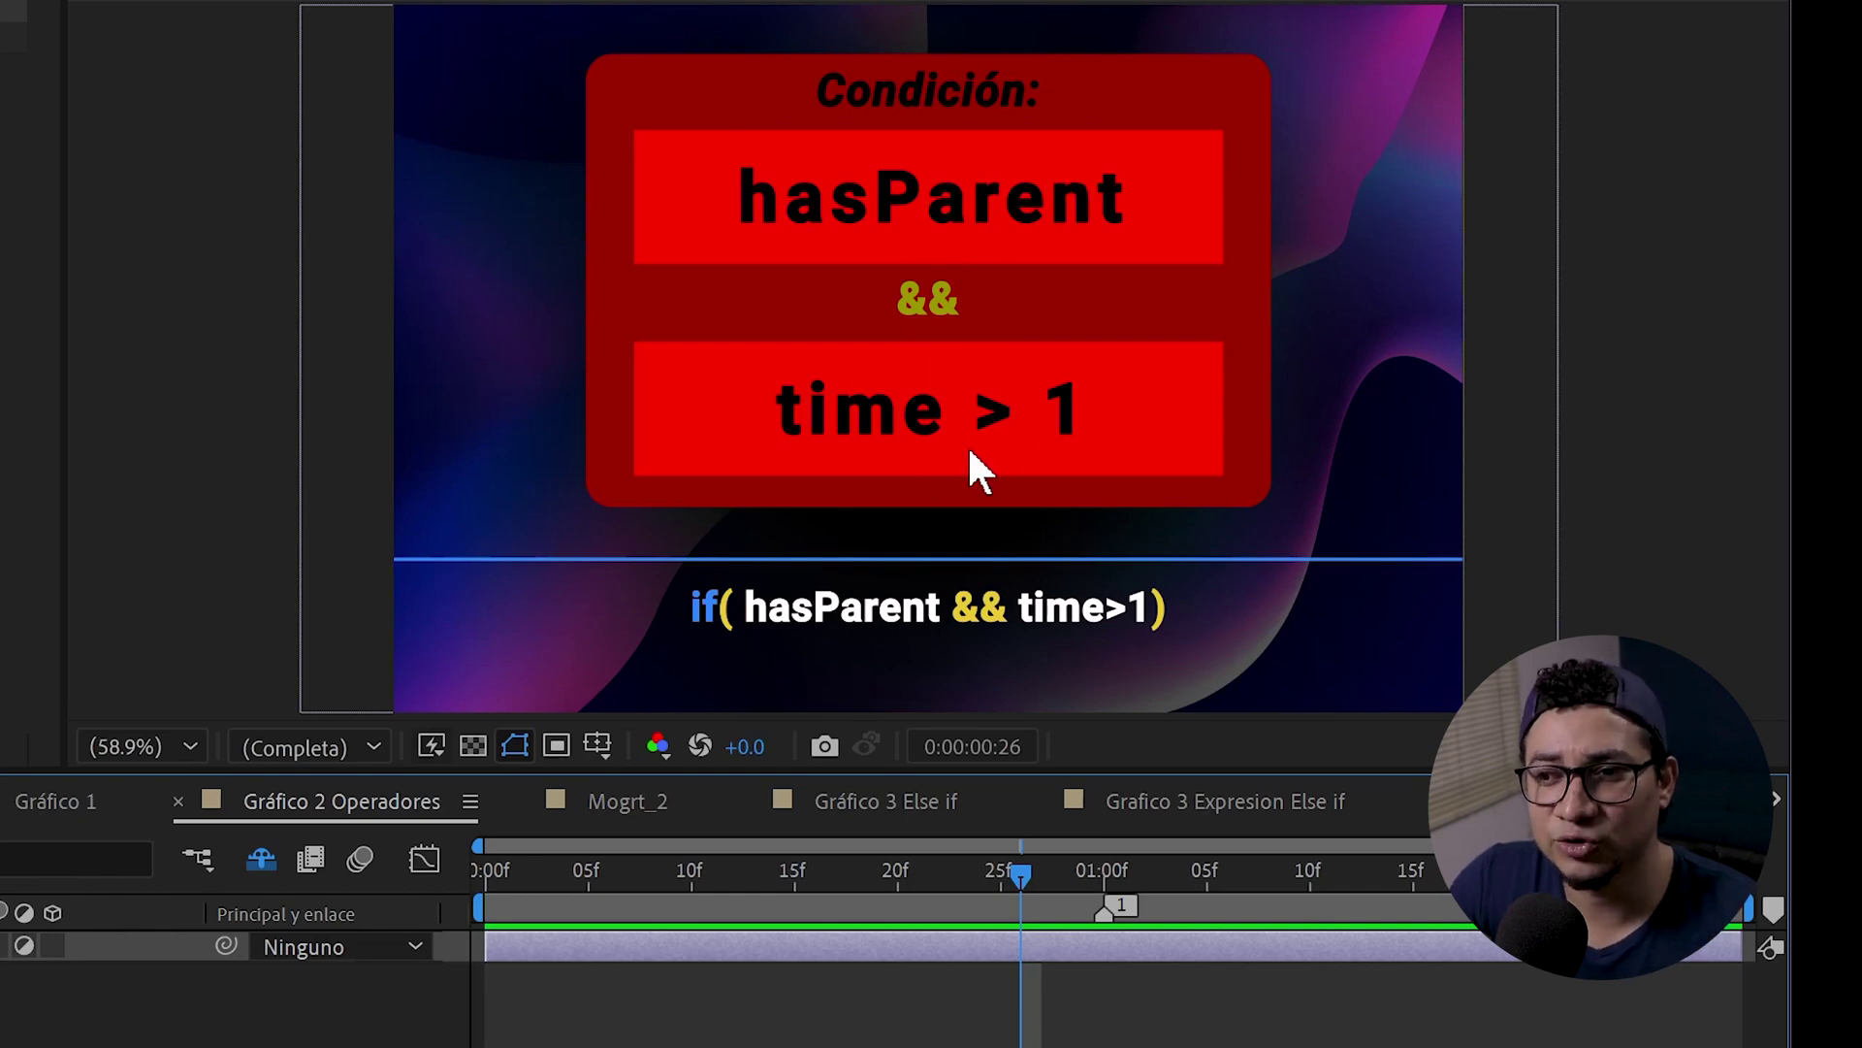
click(1061, 876)
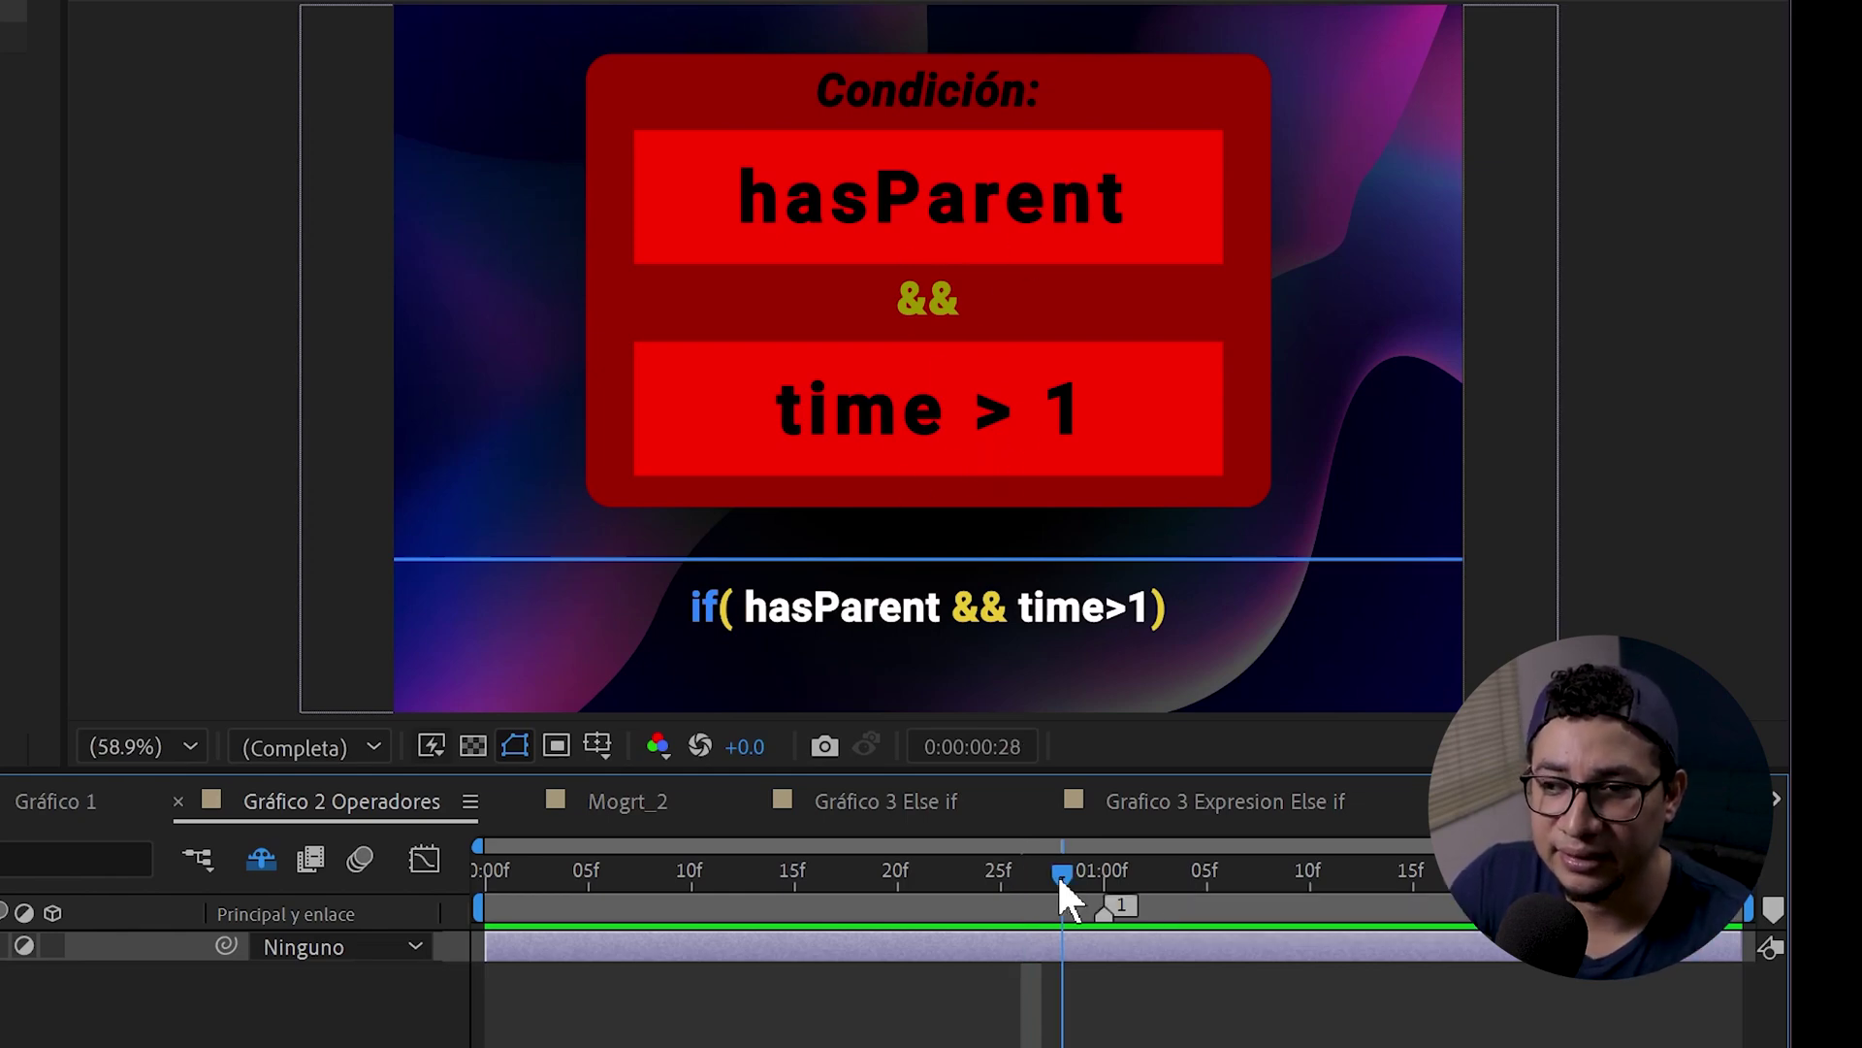
drag(1061, 876, 1253, 878)
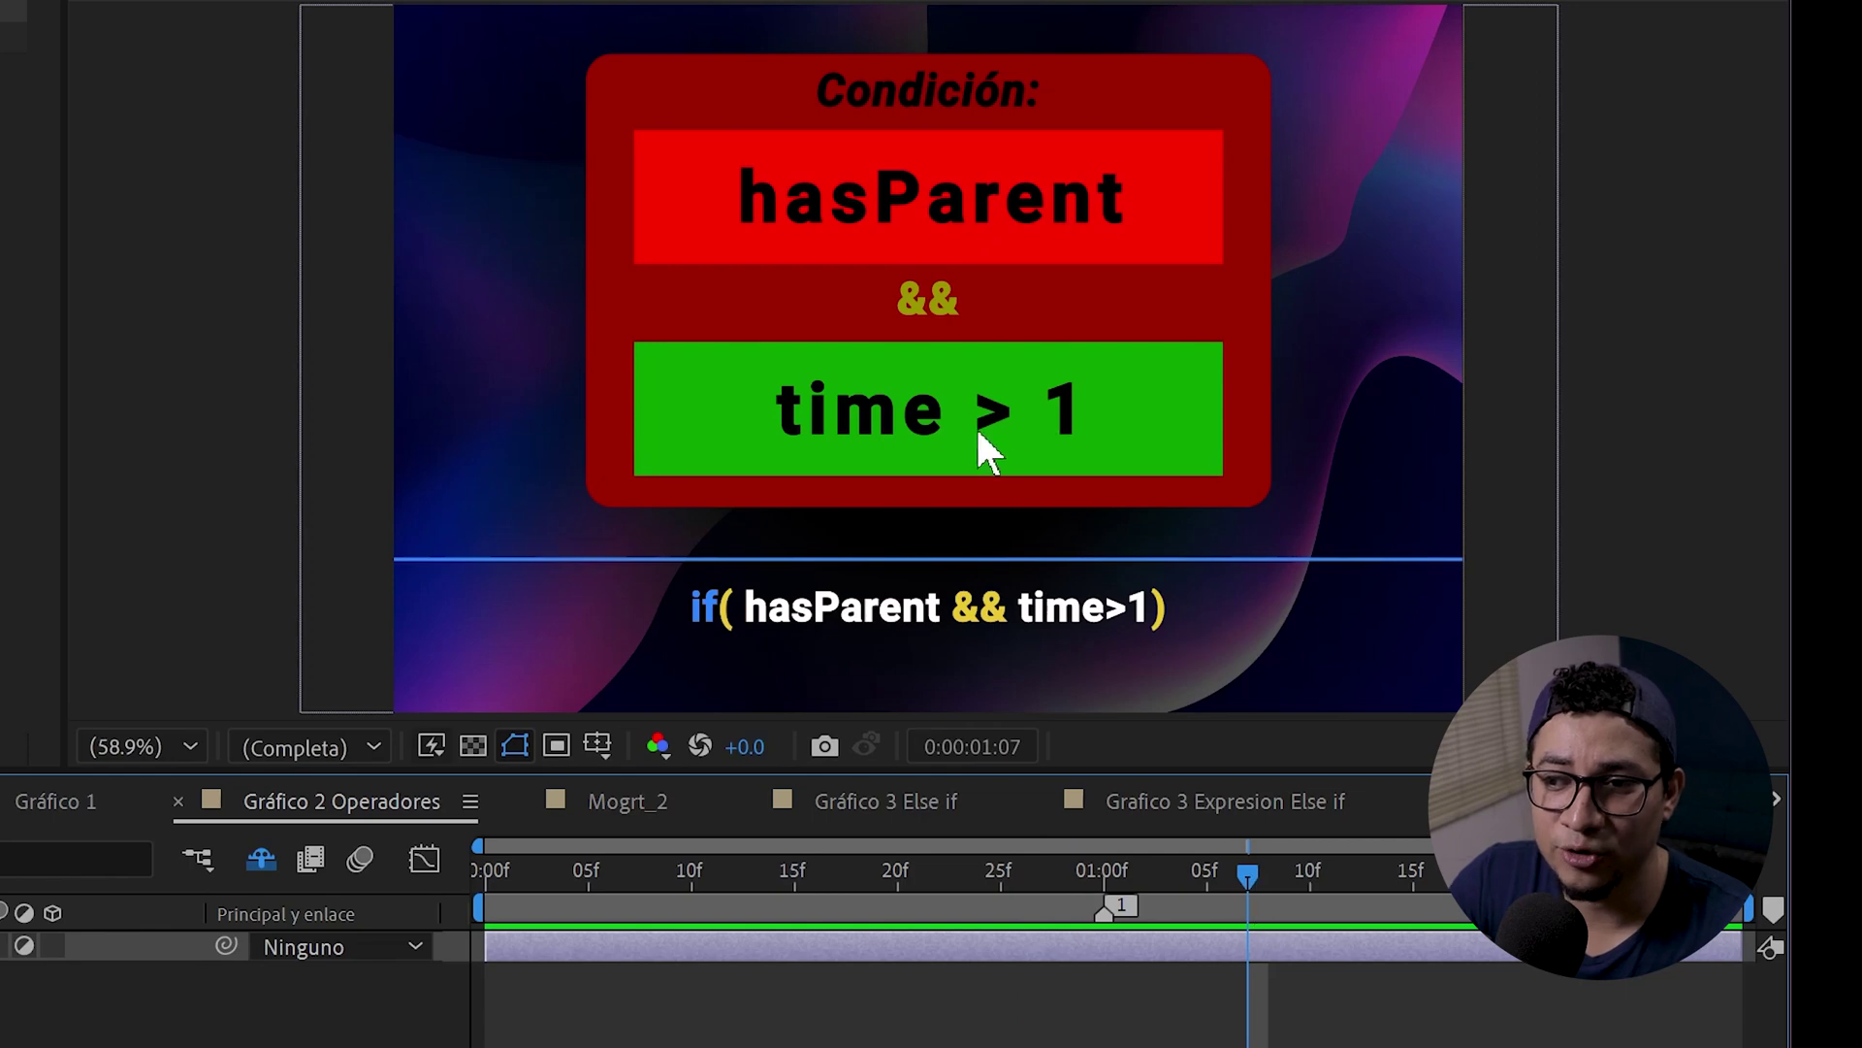
Step: Parent Capa to 13. Expresion 2 and scrub across one second again to check
click(306, 945)
click(369, 768)
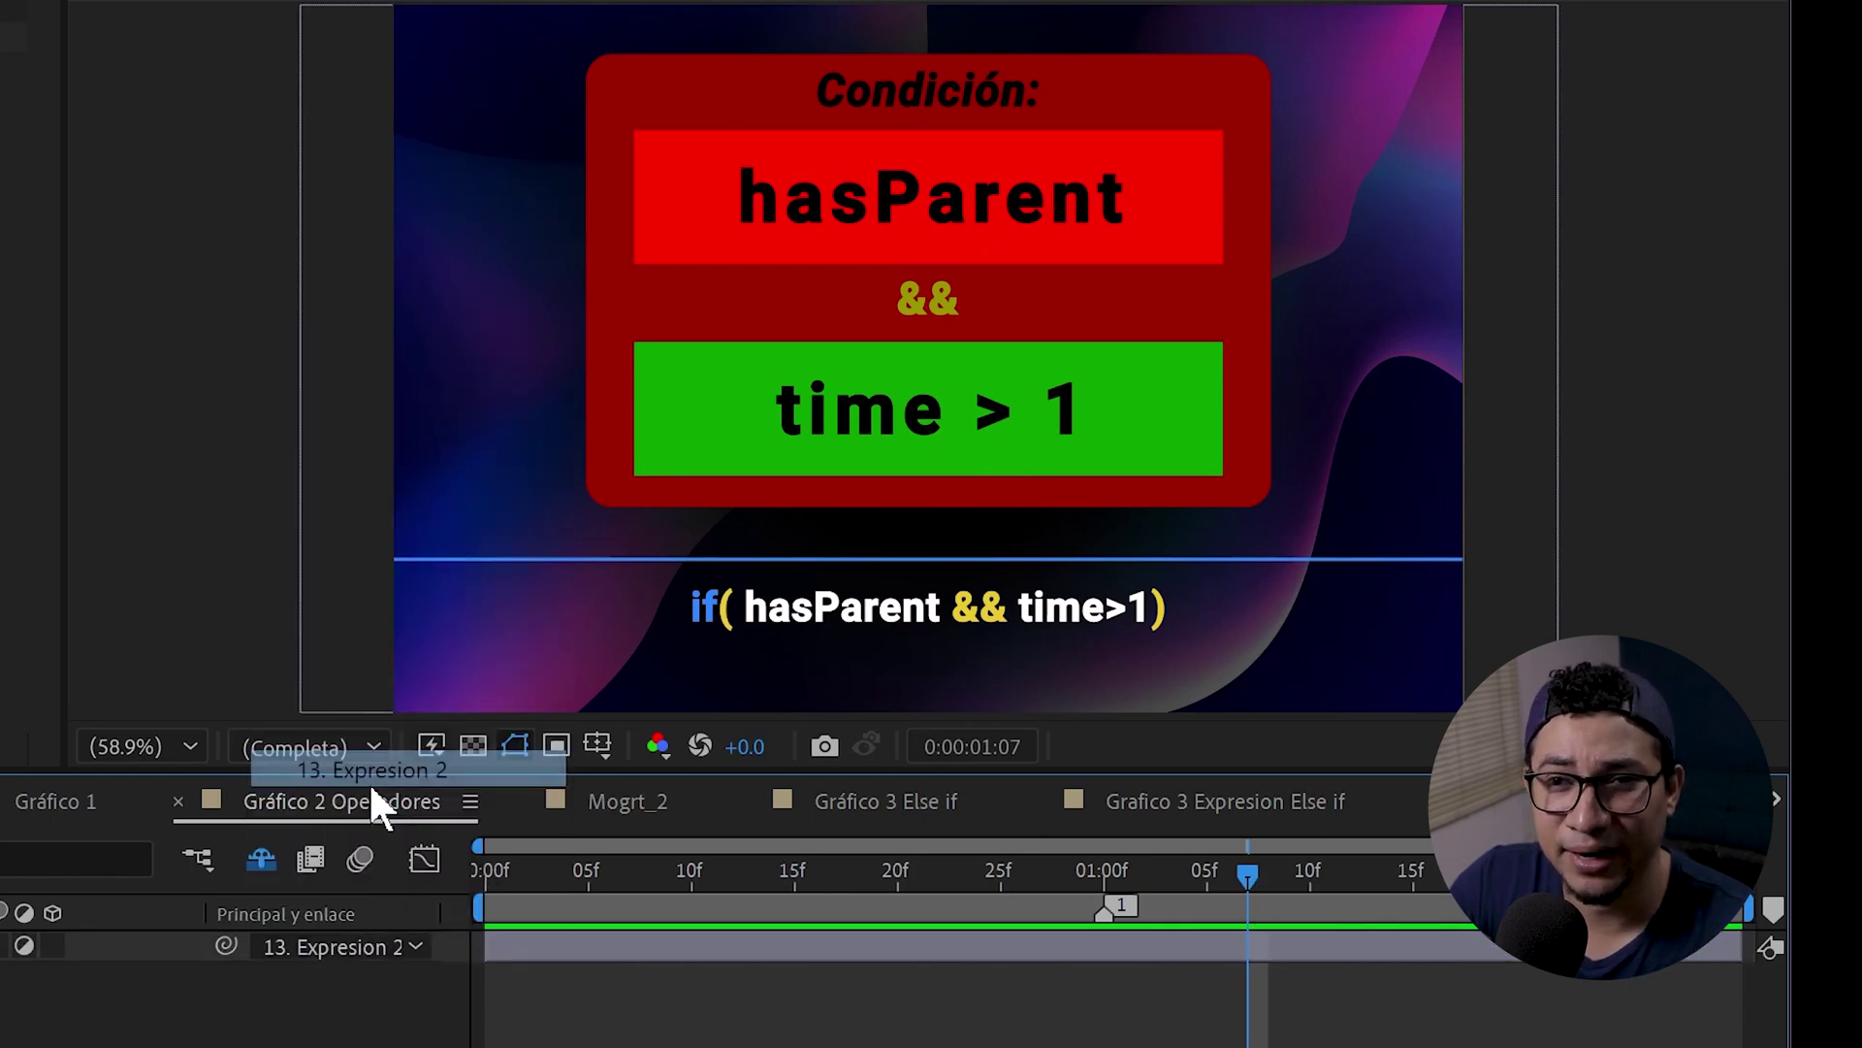
click(1211, 872)
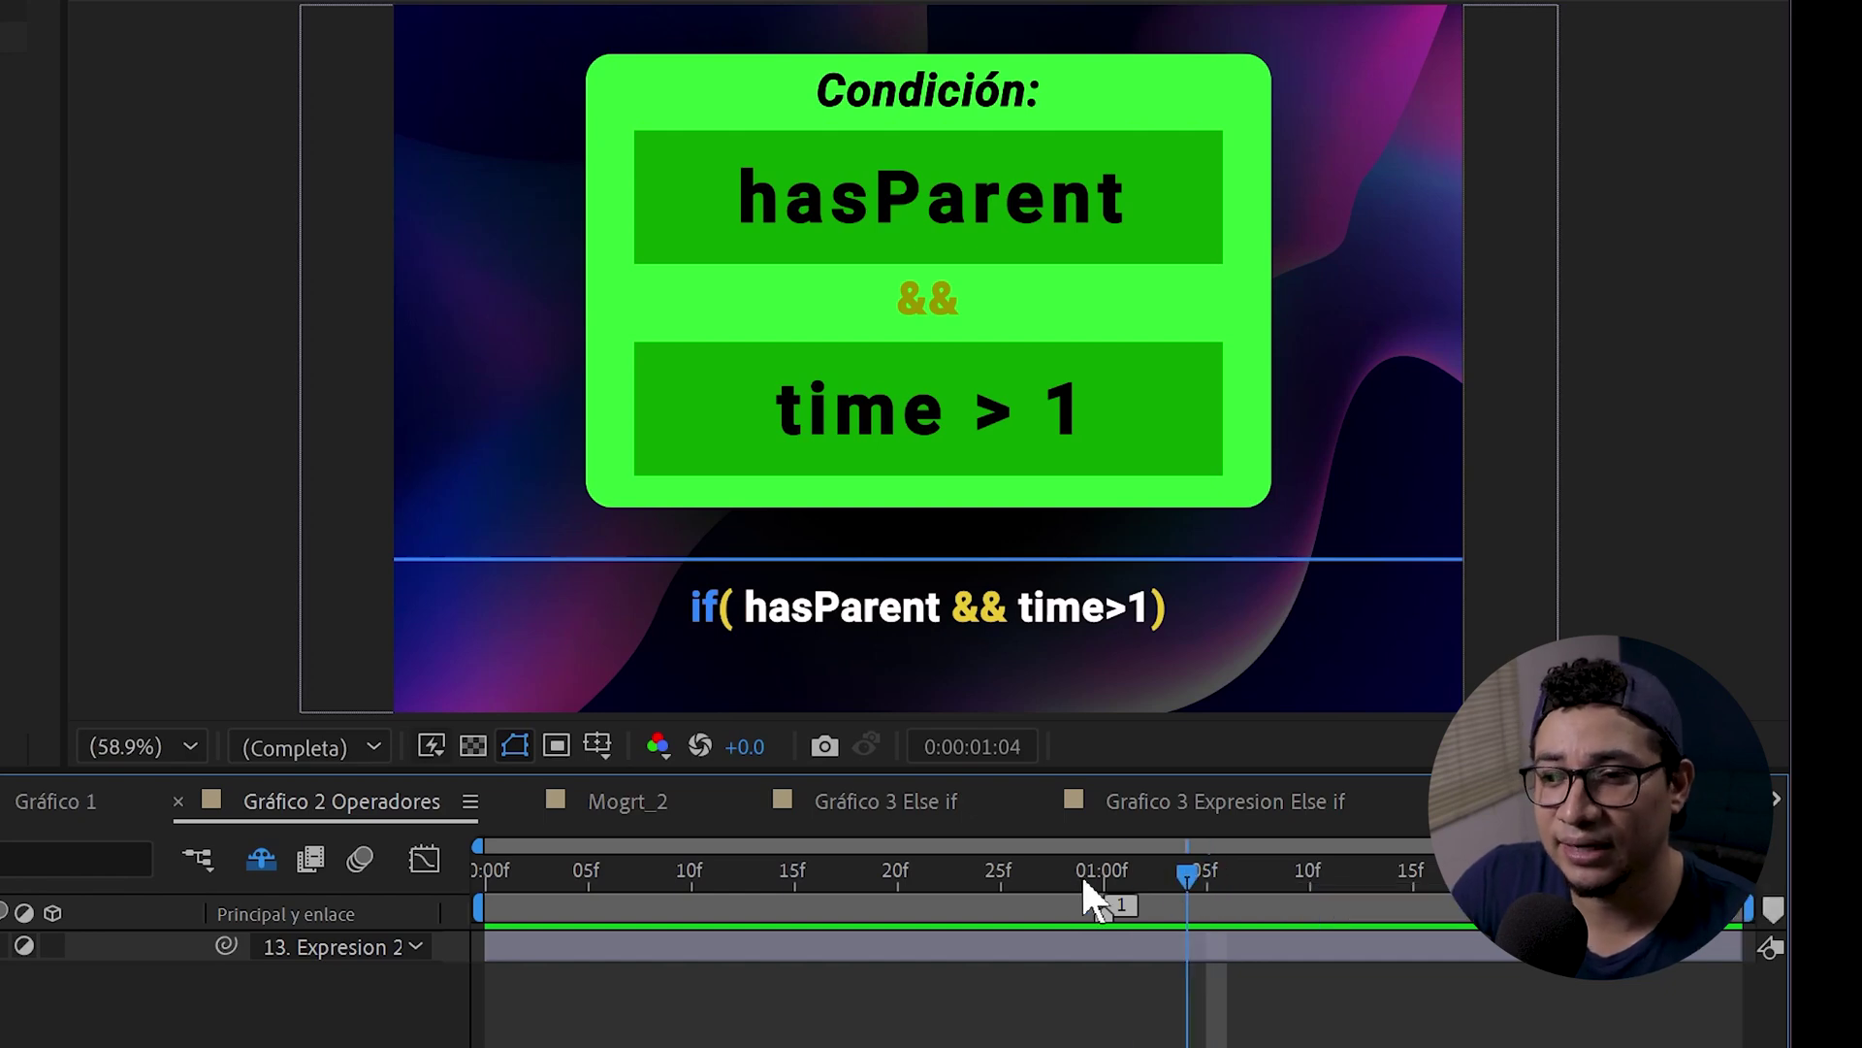
click(1018, 873)
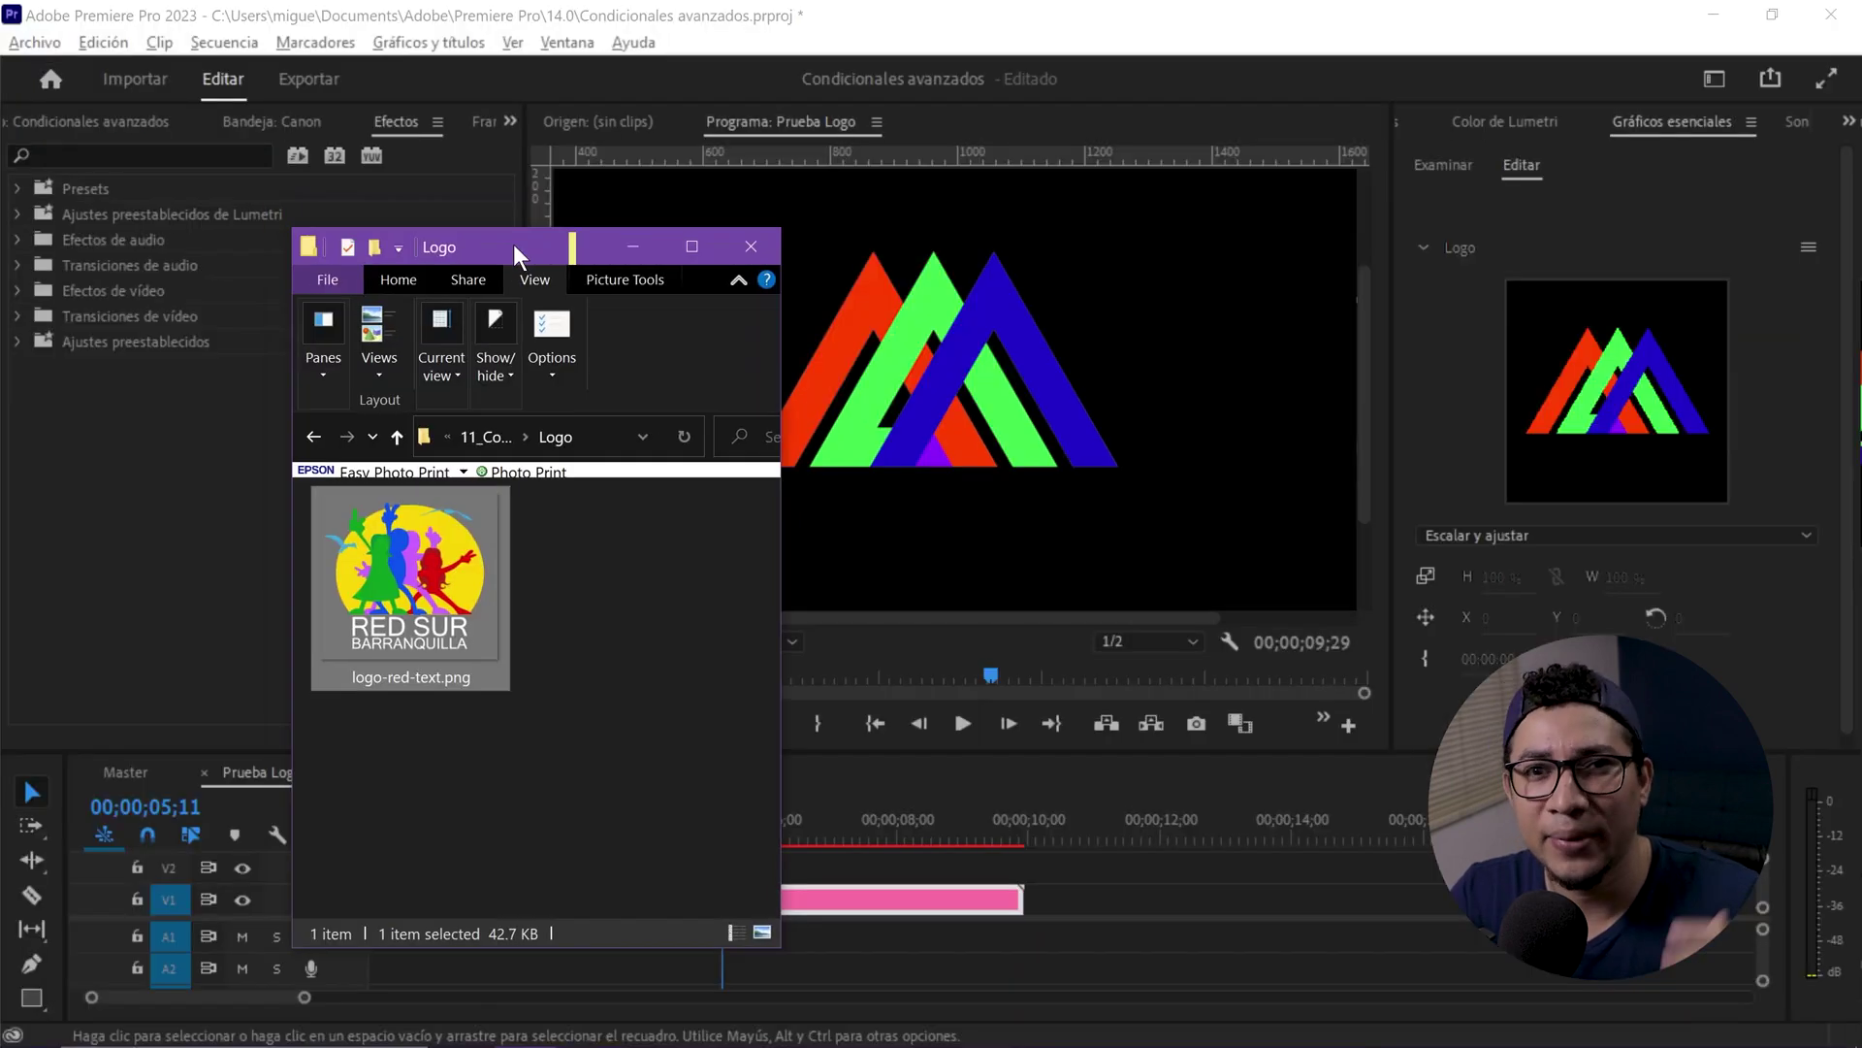
Step: Drop logo-red-text.png into the graphic's logo slot and play the sequence
drag(404, 512, 1591, 370)
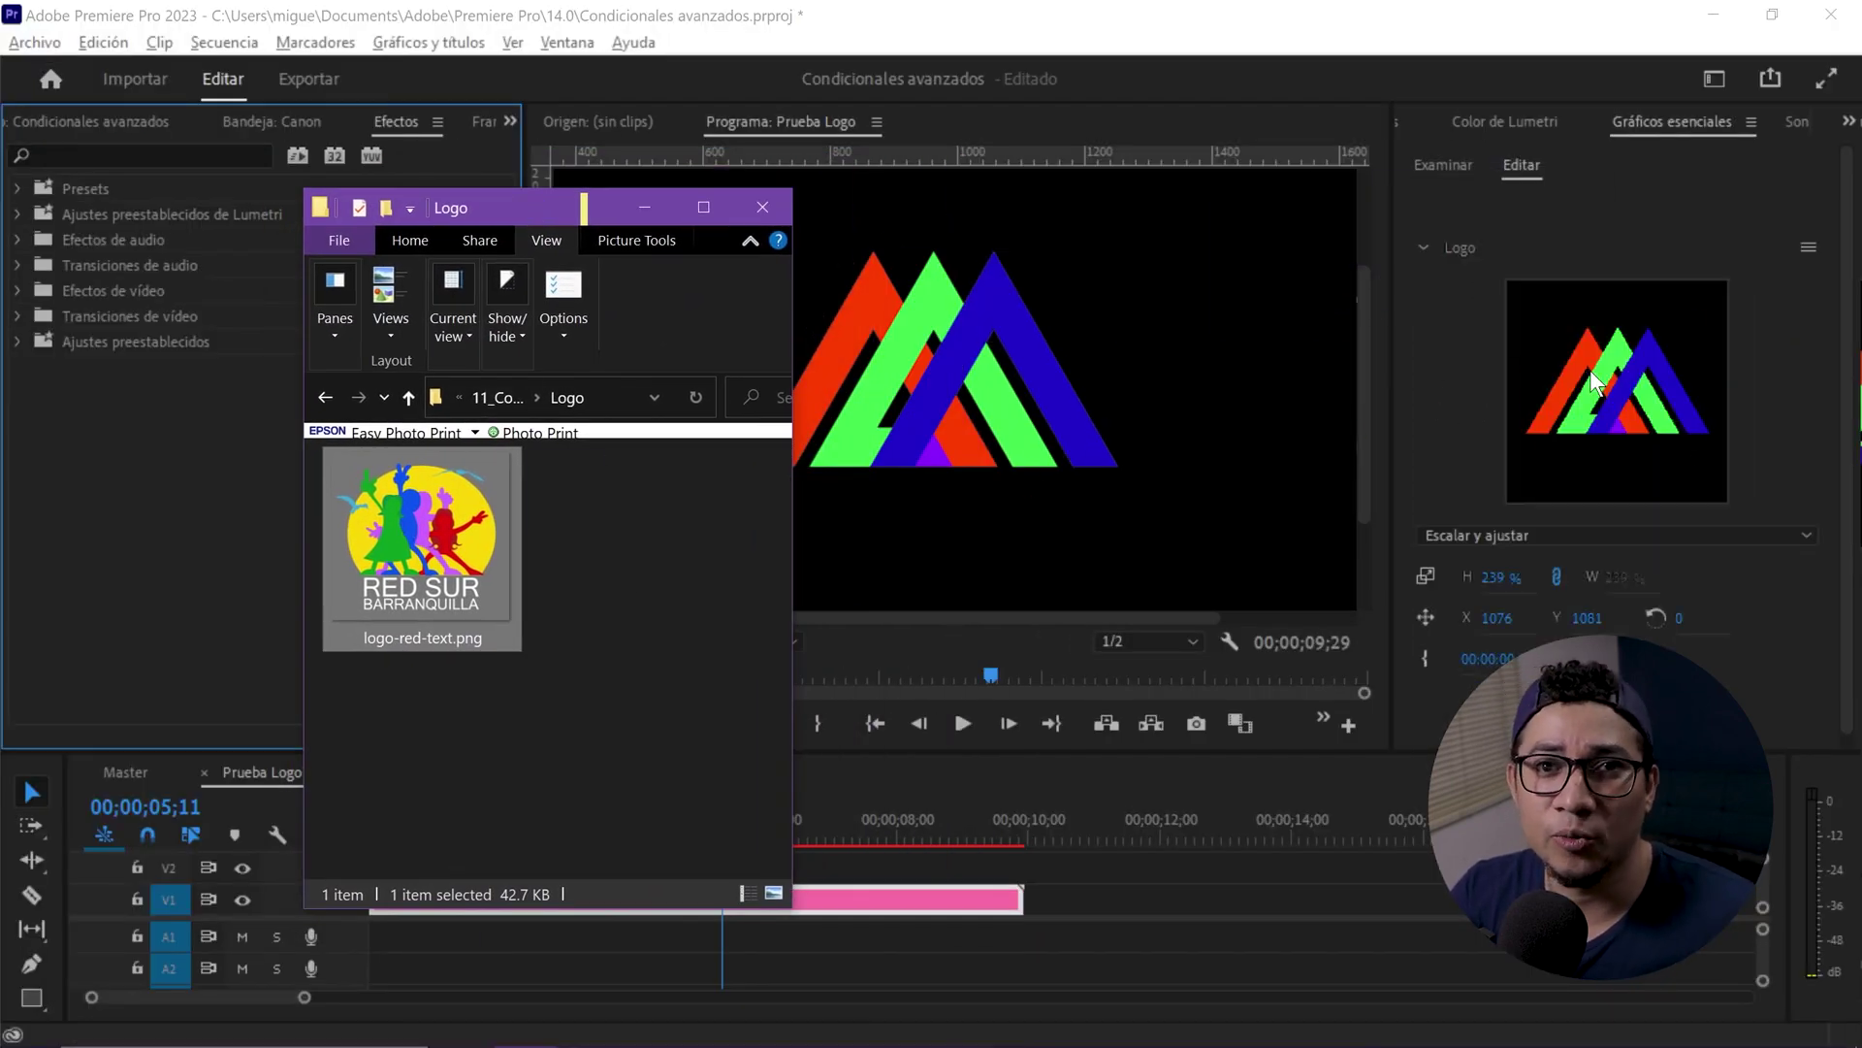
click(828, 814)
key(Return)
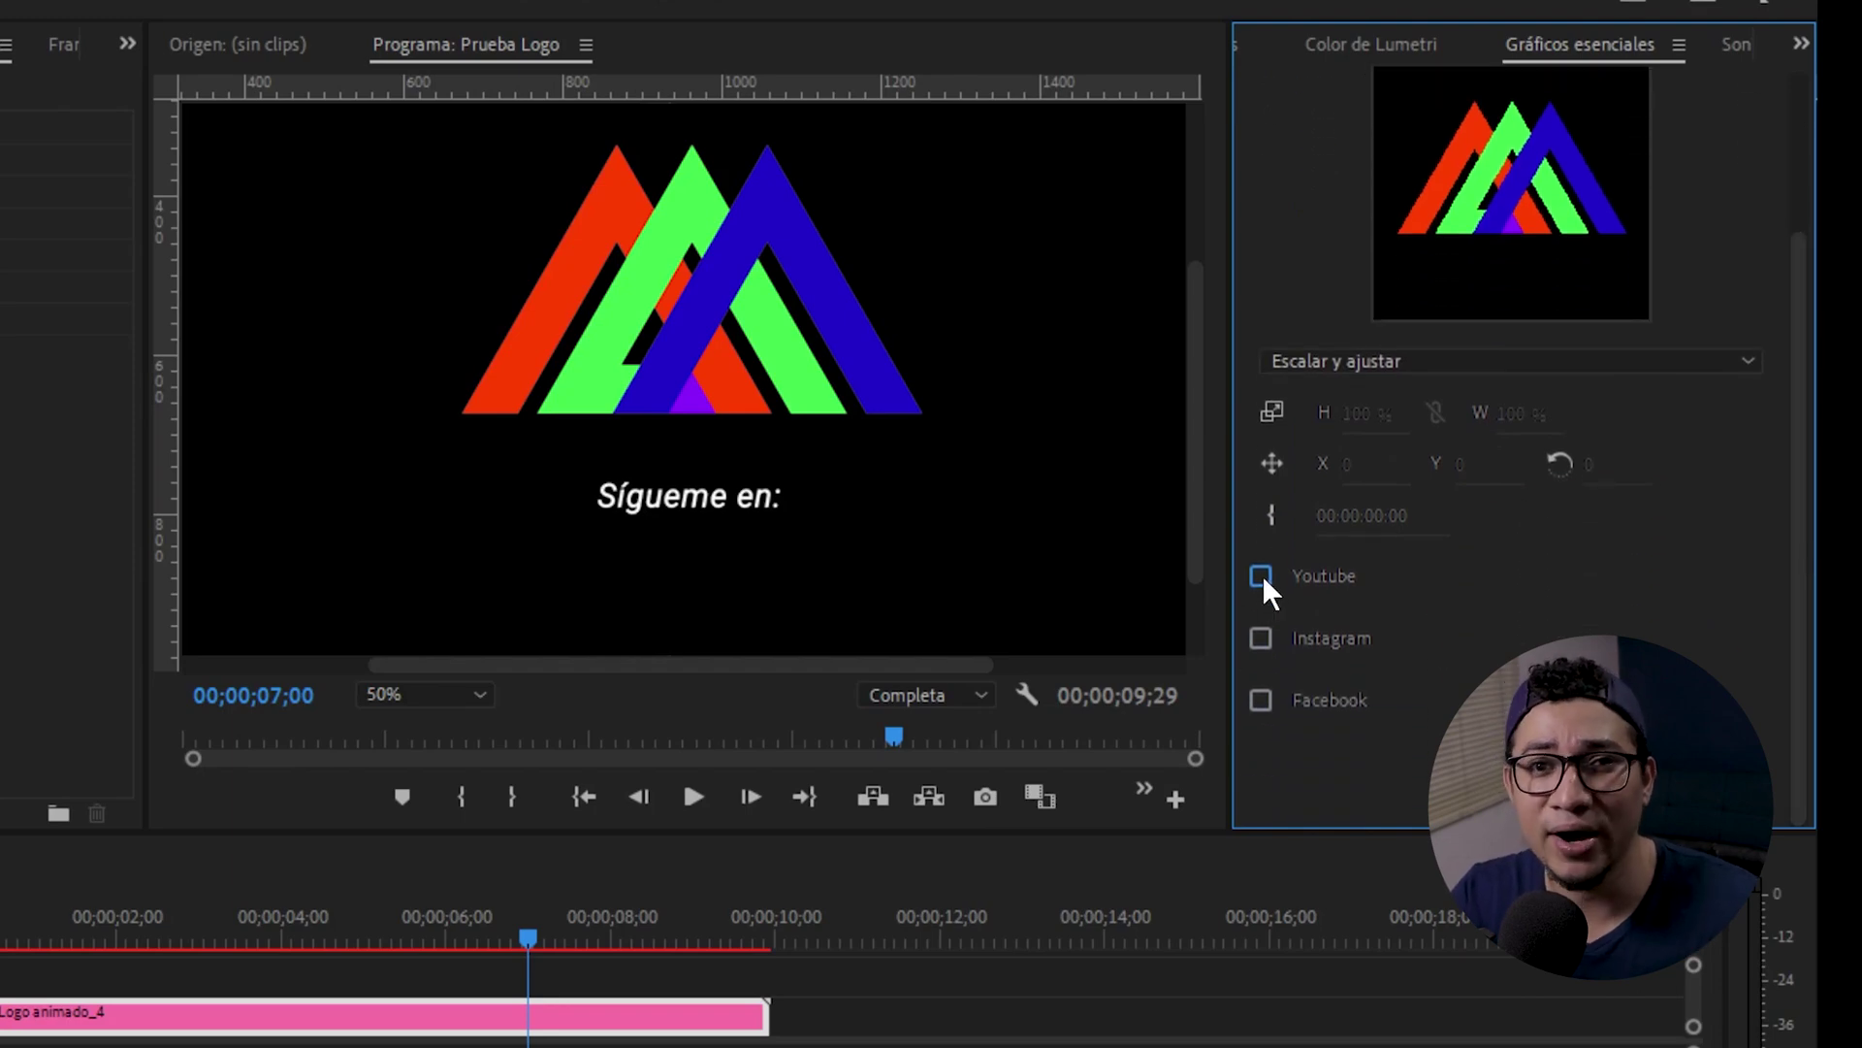
Step: Tick the Youtube, Instagram and Facebook checkboxes to show their icons
click(1262, 575)
click(1261, 638)
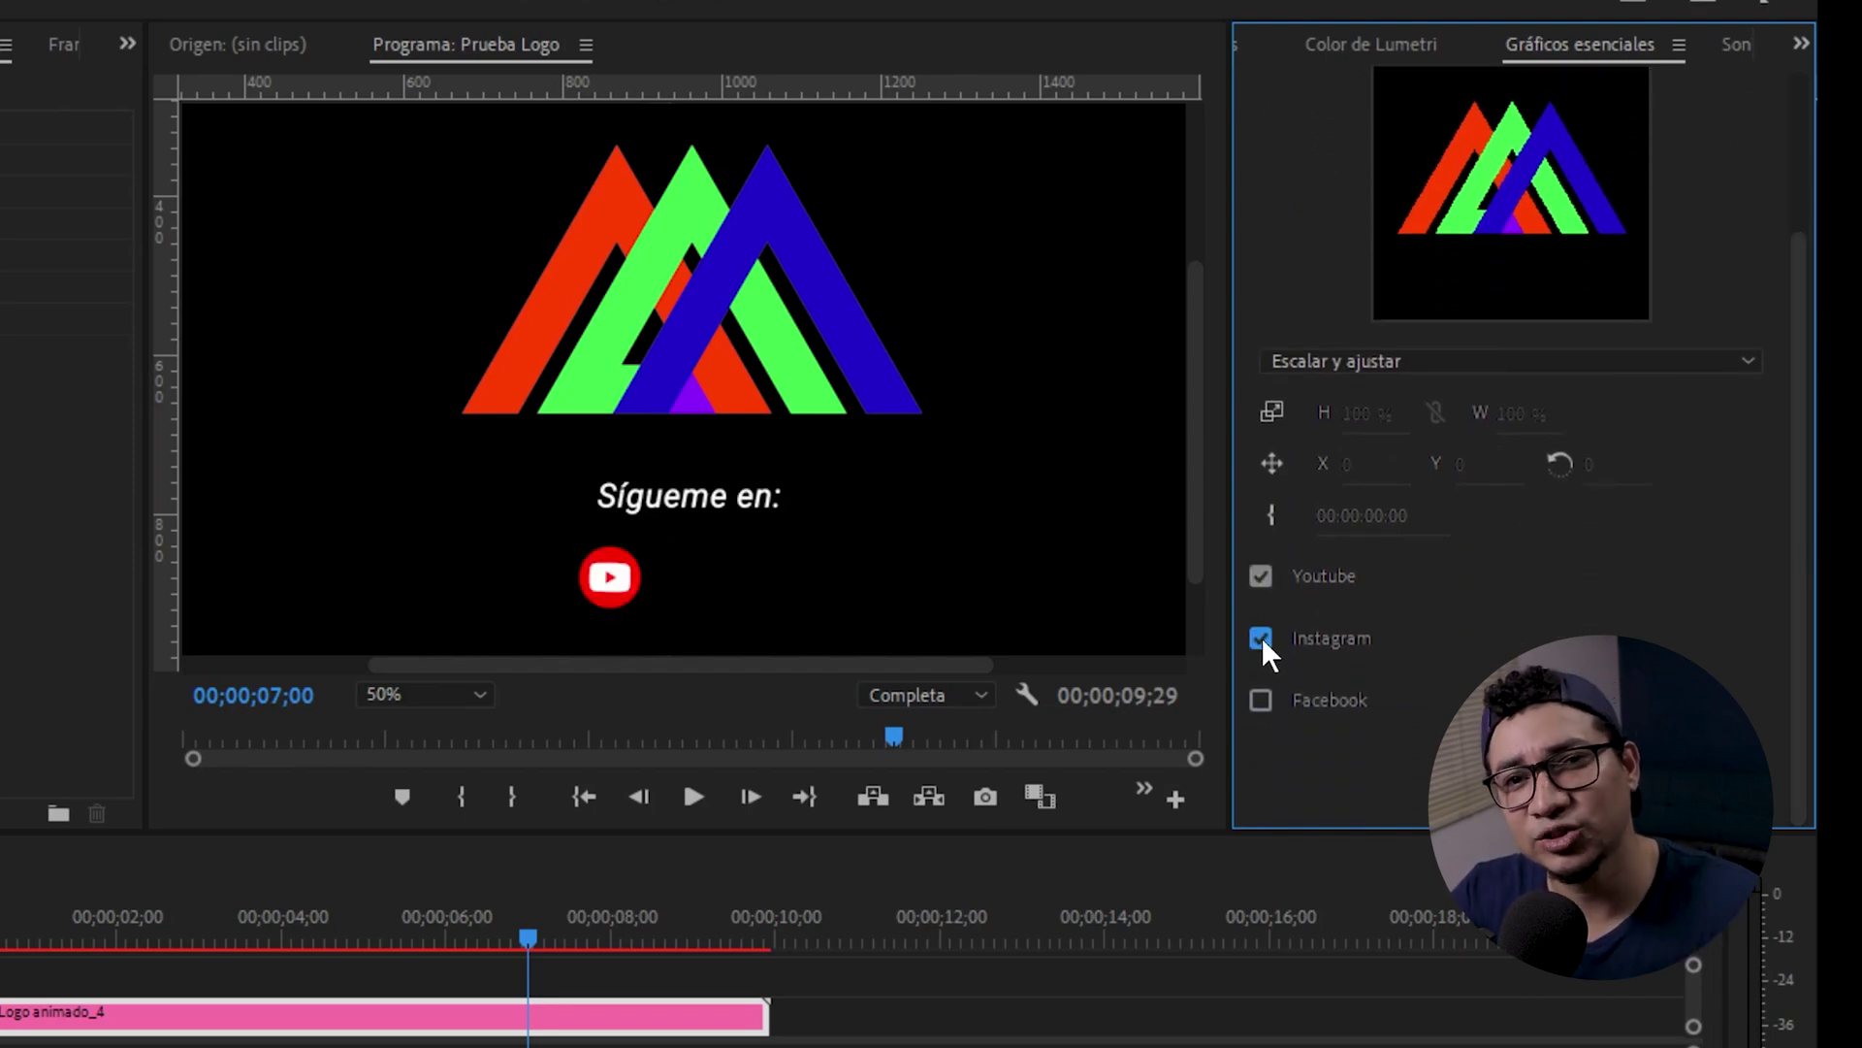
click(1263, 703)
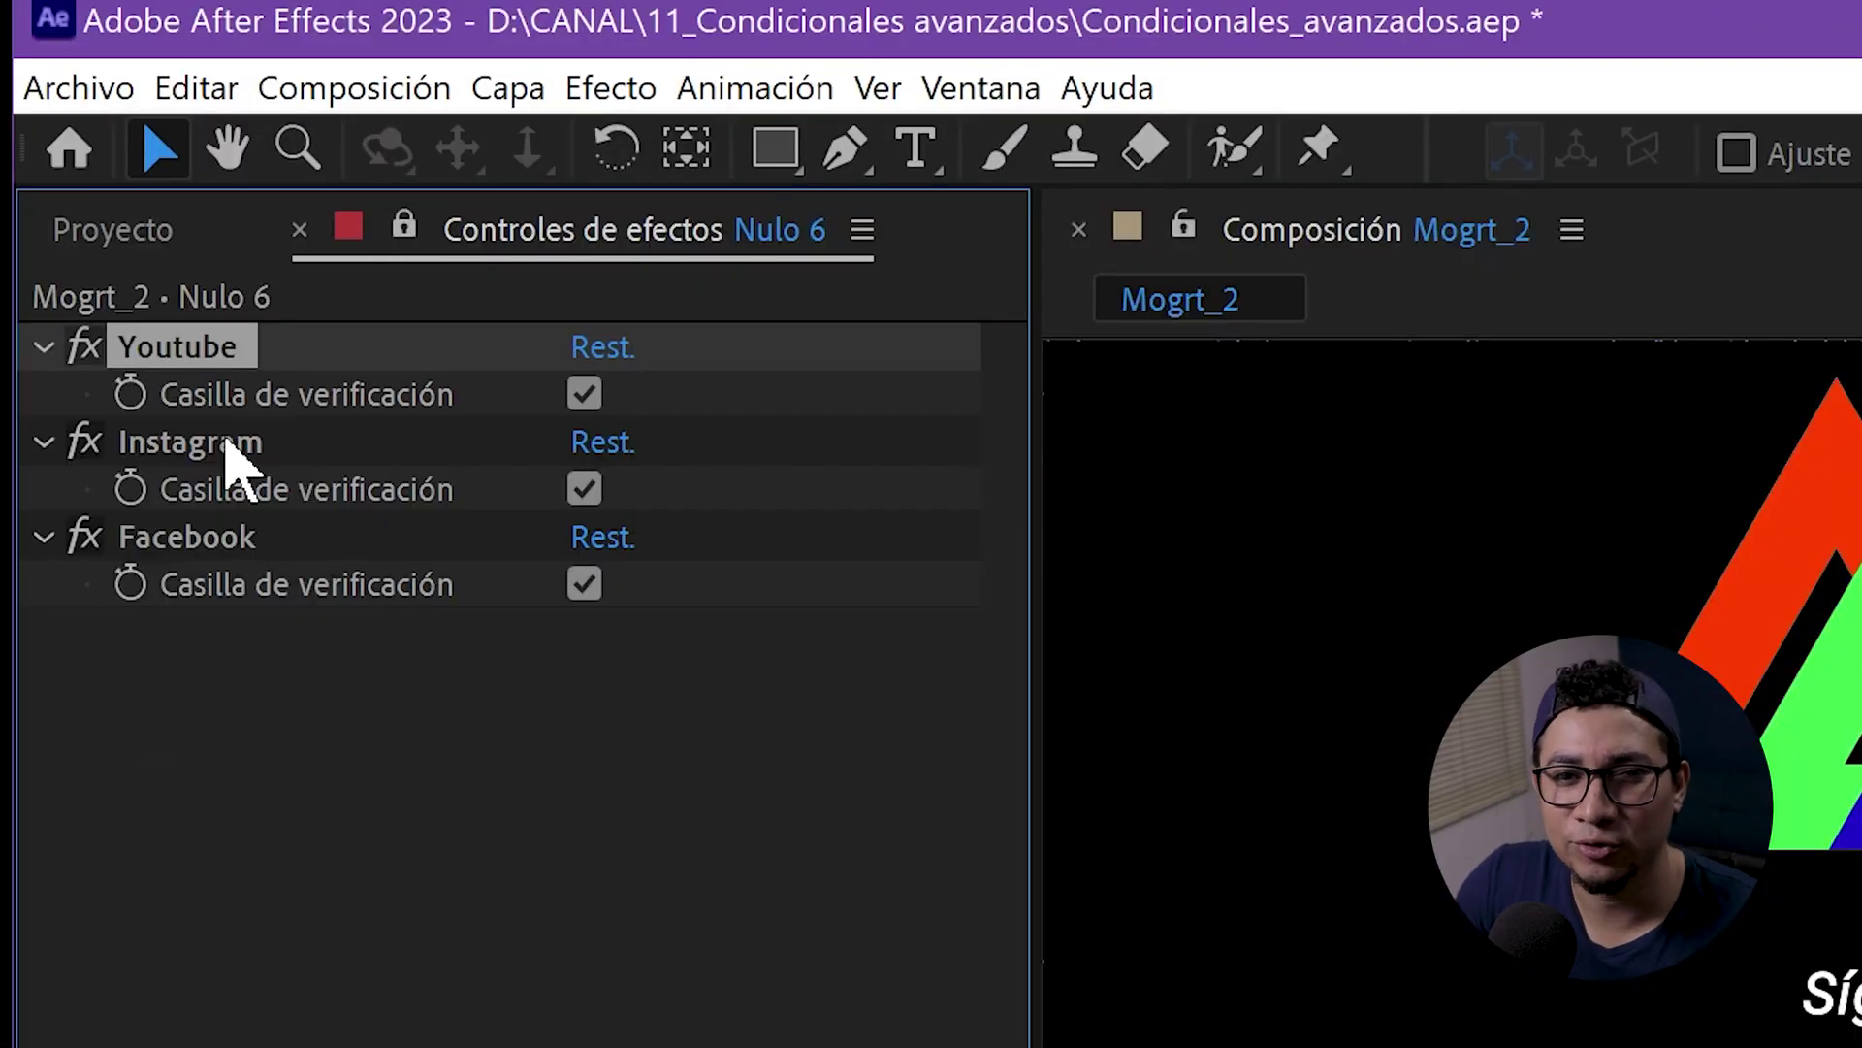
Step: Toggle Nulo 6's Facebook, Instagram and YouTube checkboxes off, then back on
click(225, 448)
click(178, 534)
click(556, 804)
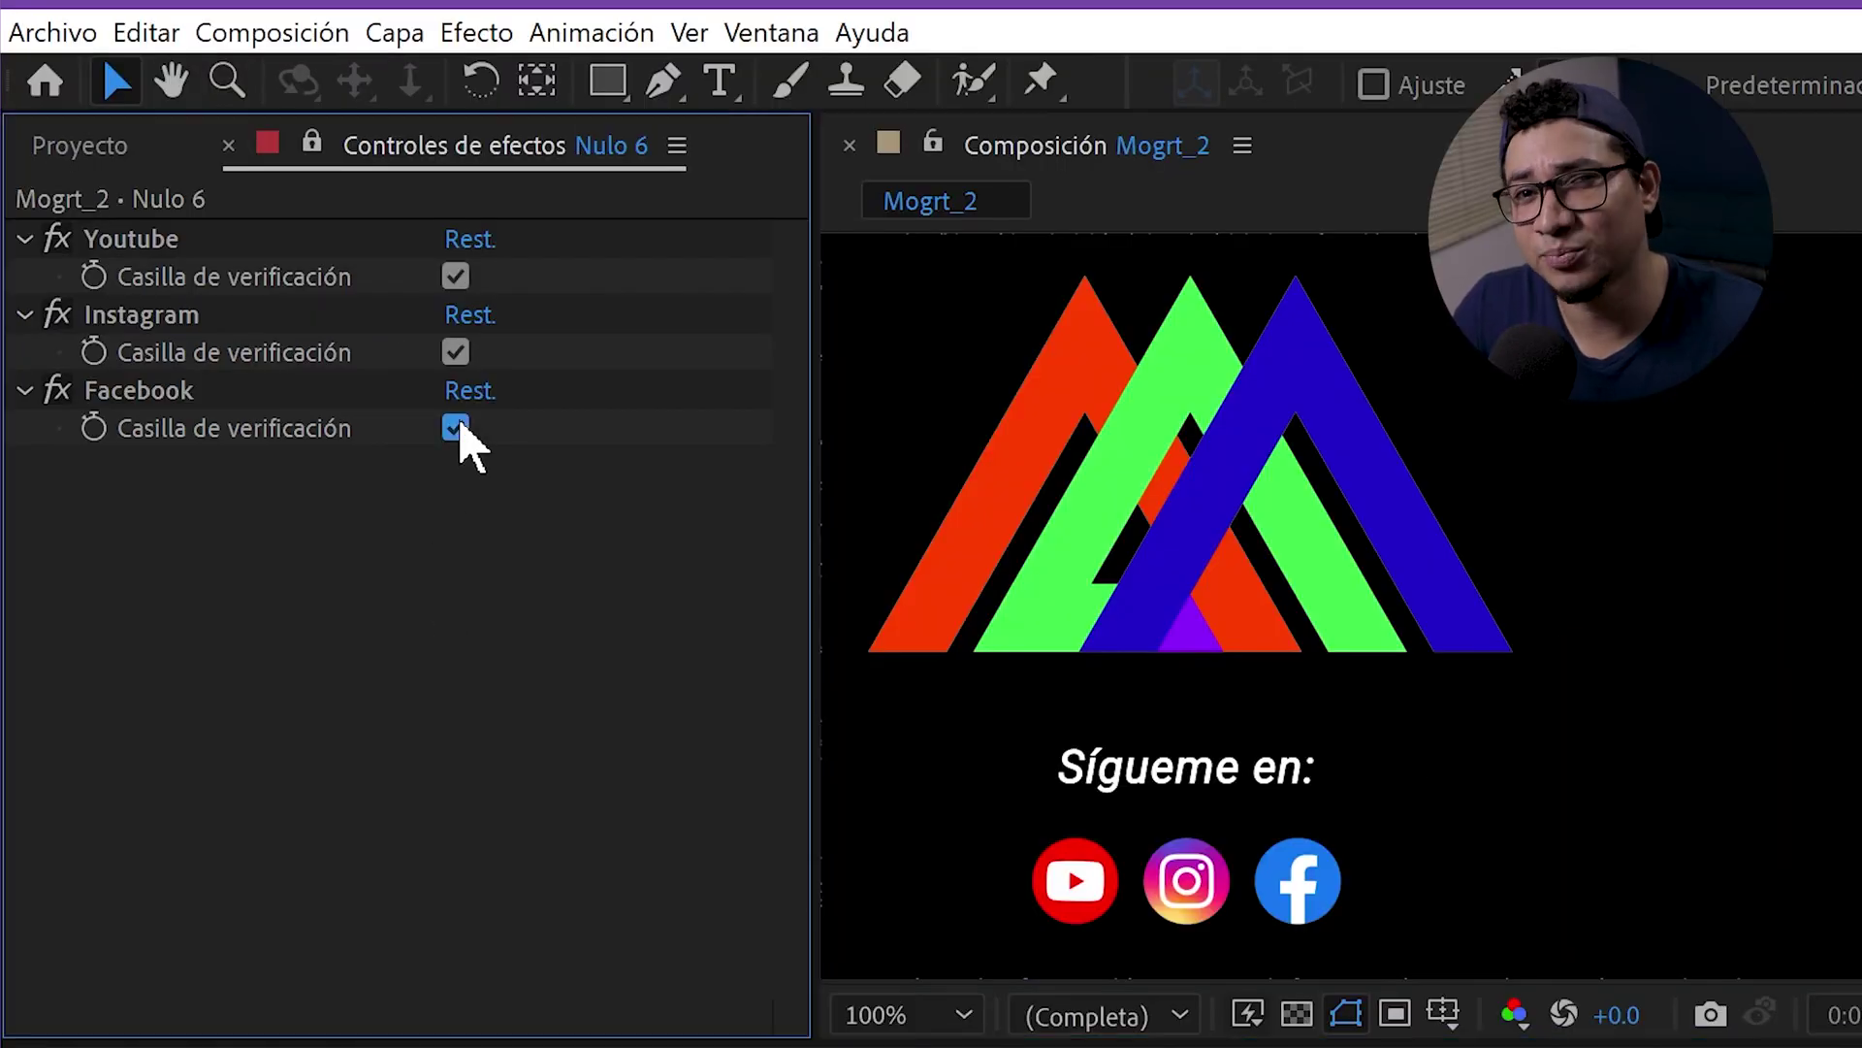
click(455, 428)
click(456, 351)
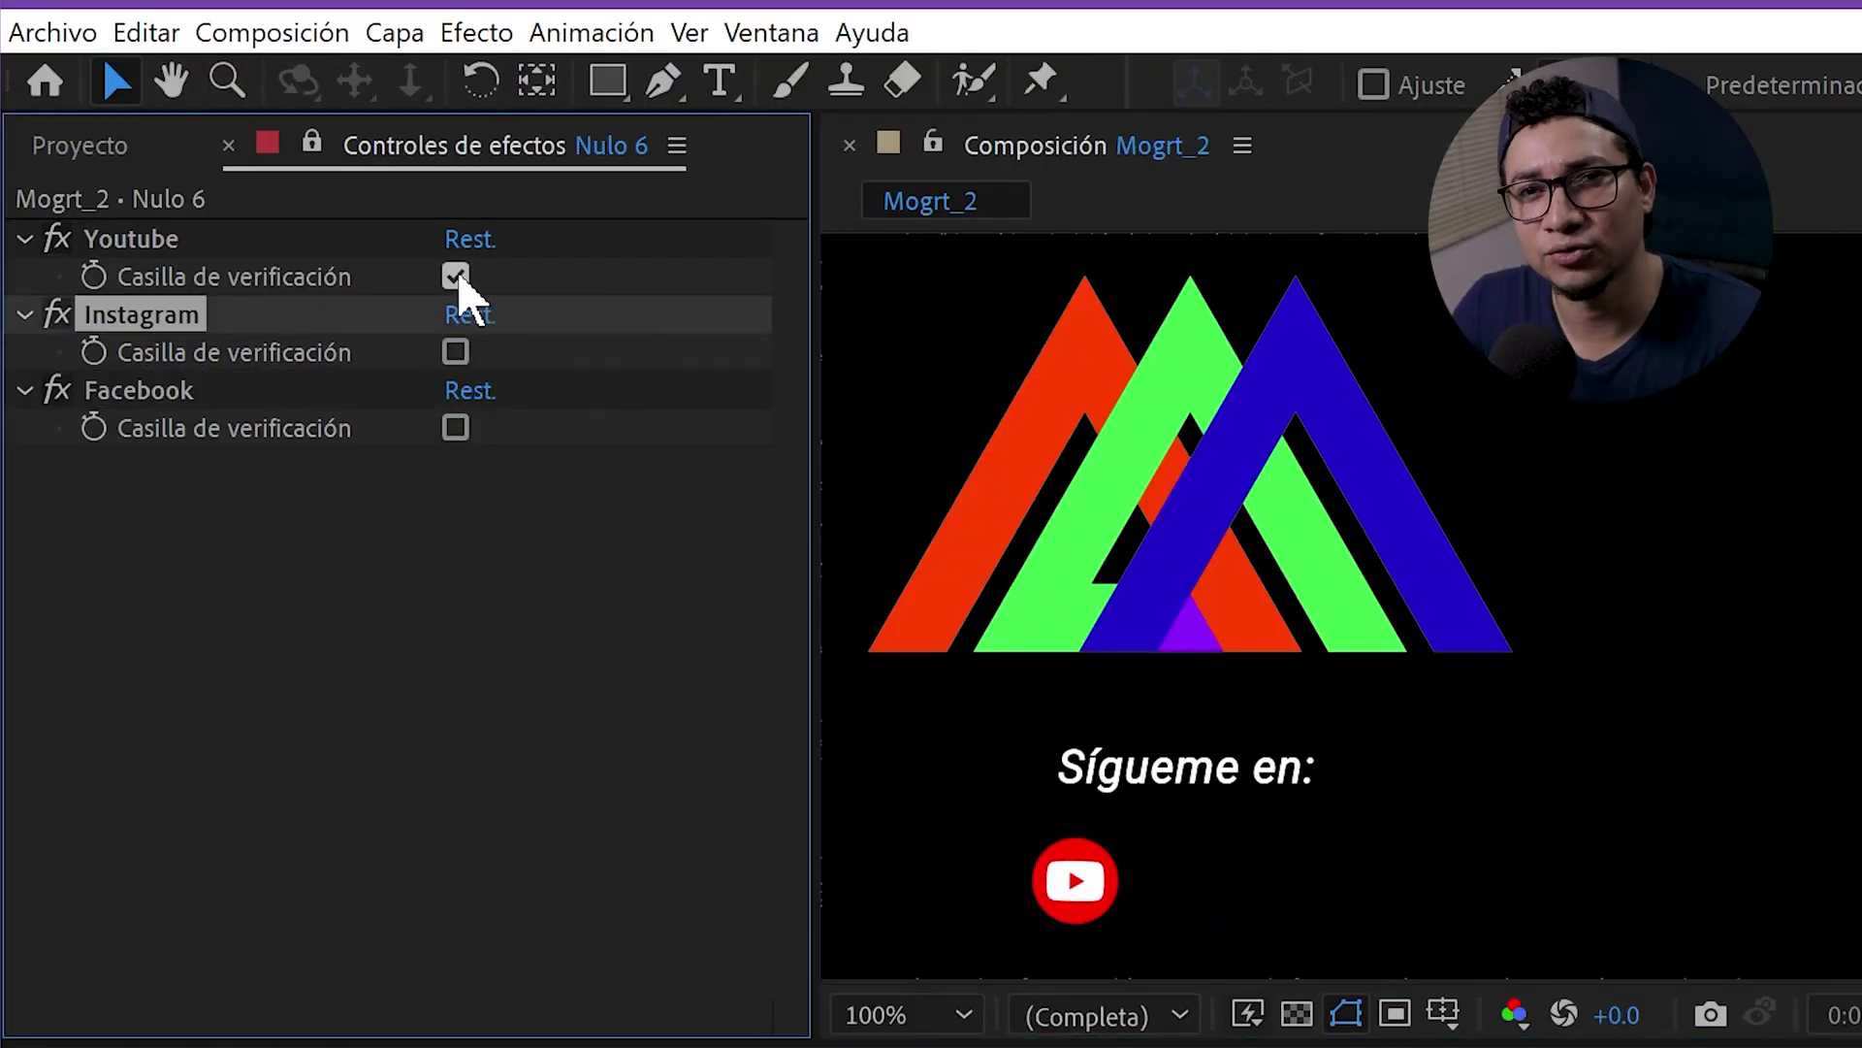
click(456, 276)
click(456, 276)
click(455, 351)
click(456, 428)
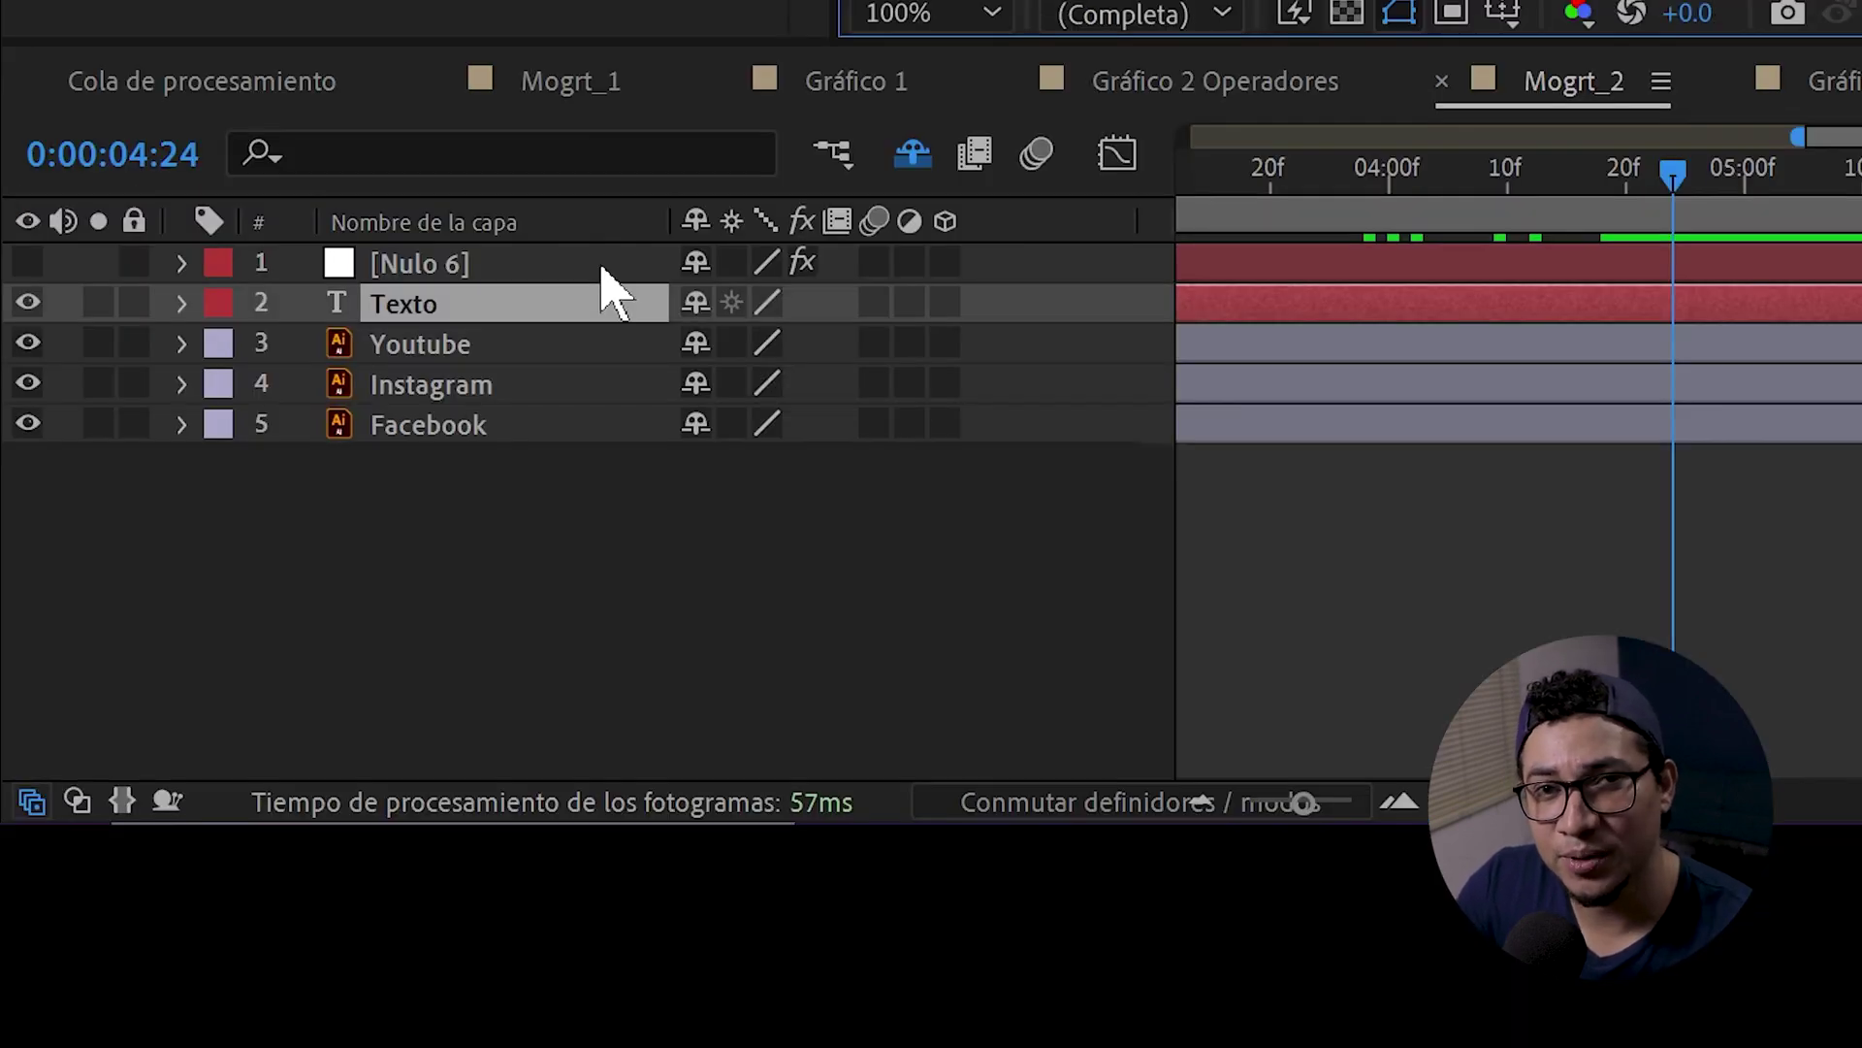
Step: Add an expression to Texto's Opacidad and declare YB linked to the Youtube checkbox
key(t)
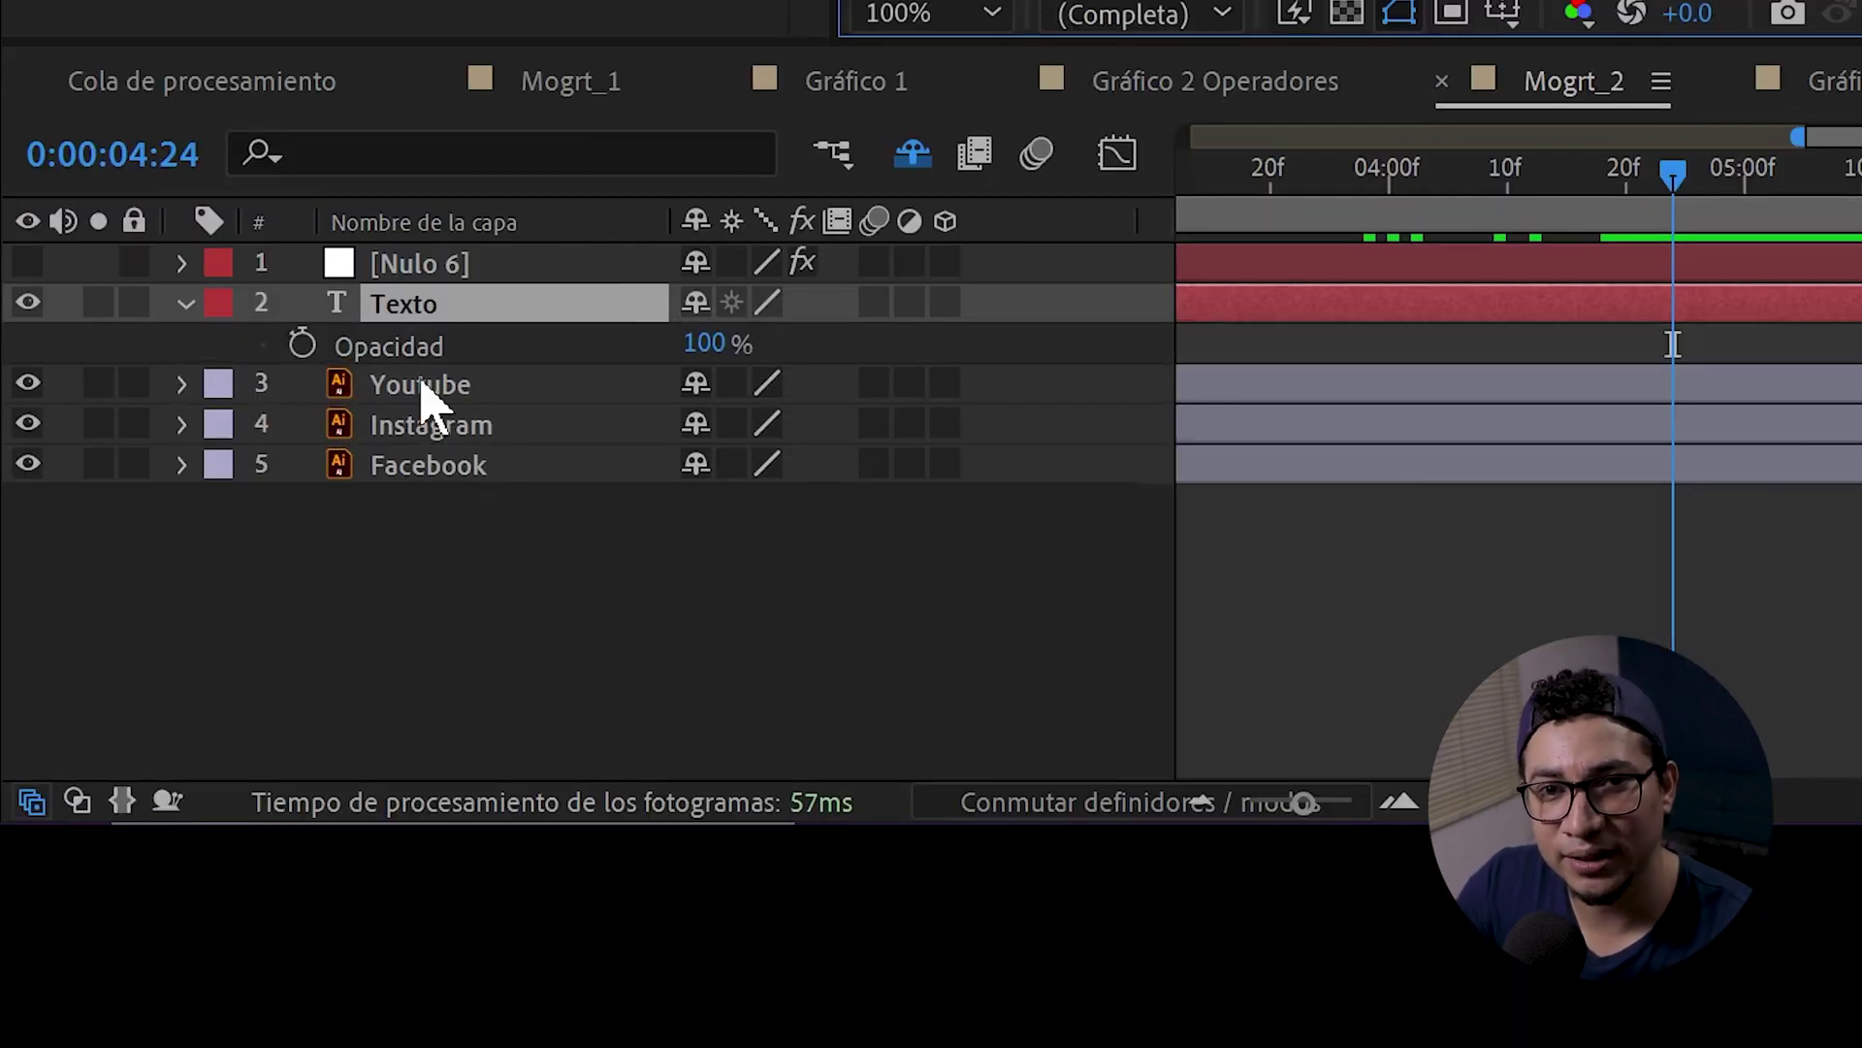
click(446, 345)
key(alt+shift+equal)
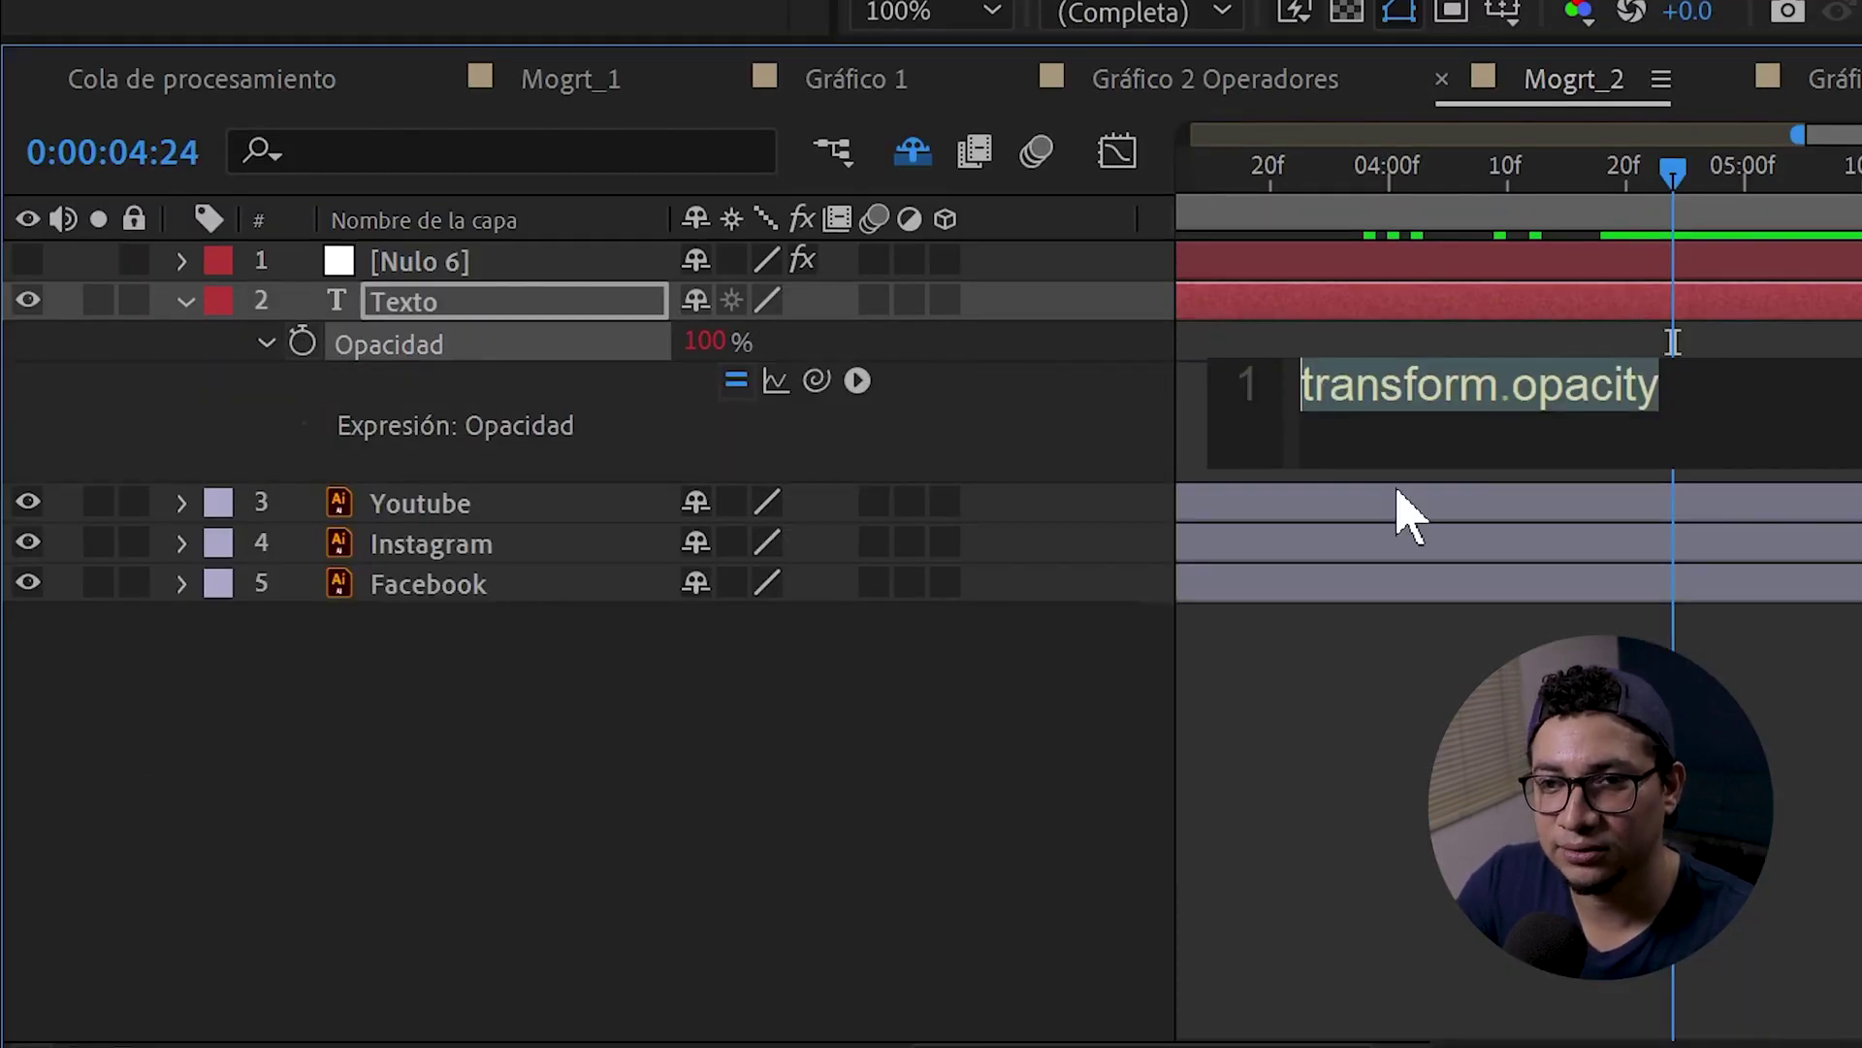
text(YB =)
drag(503, 615, 155, 207)
text(;)
key(Return)
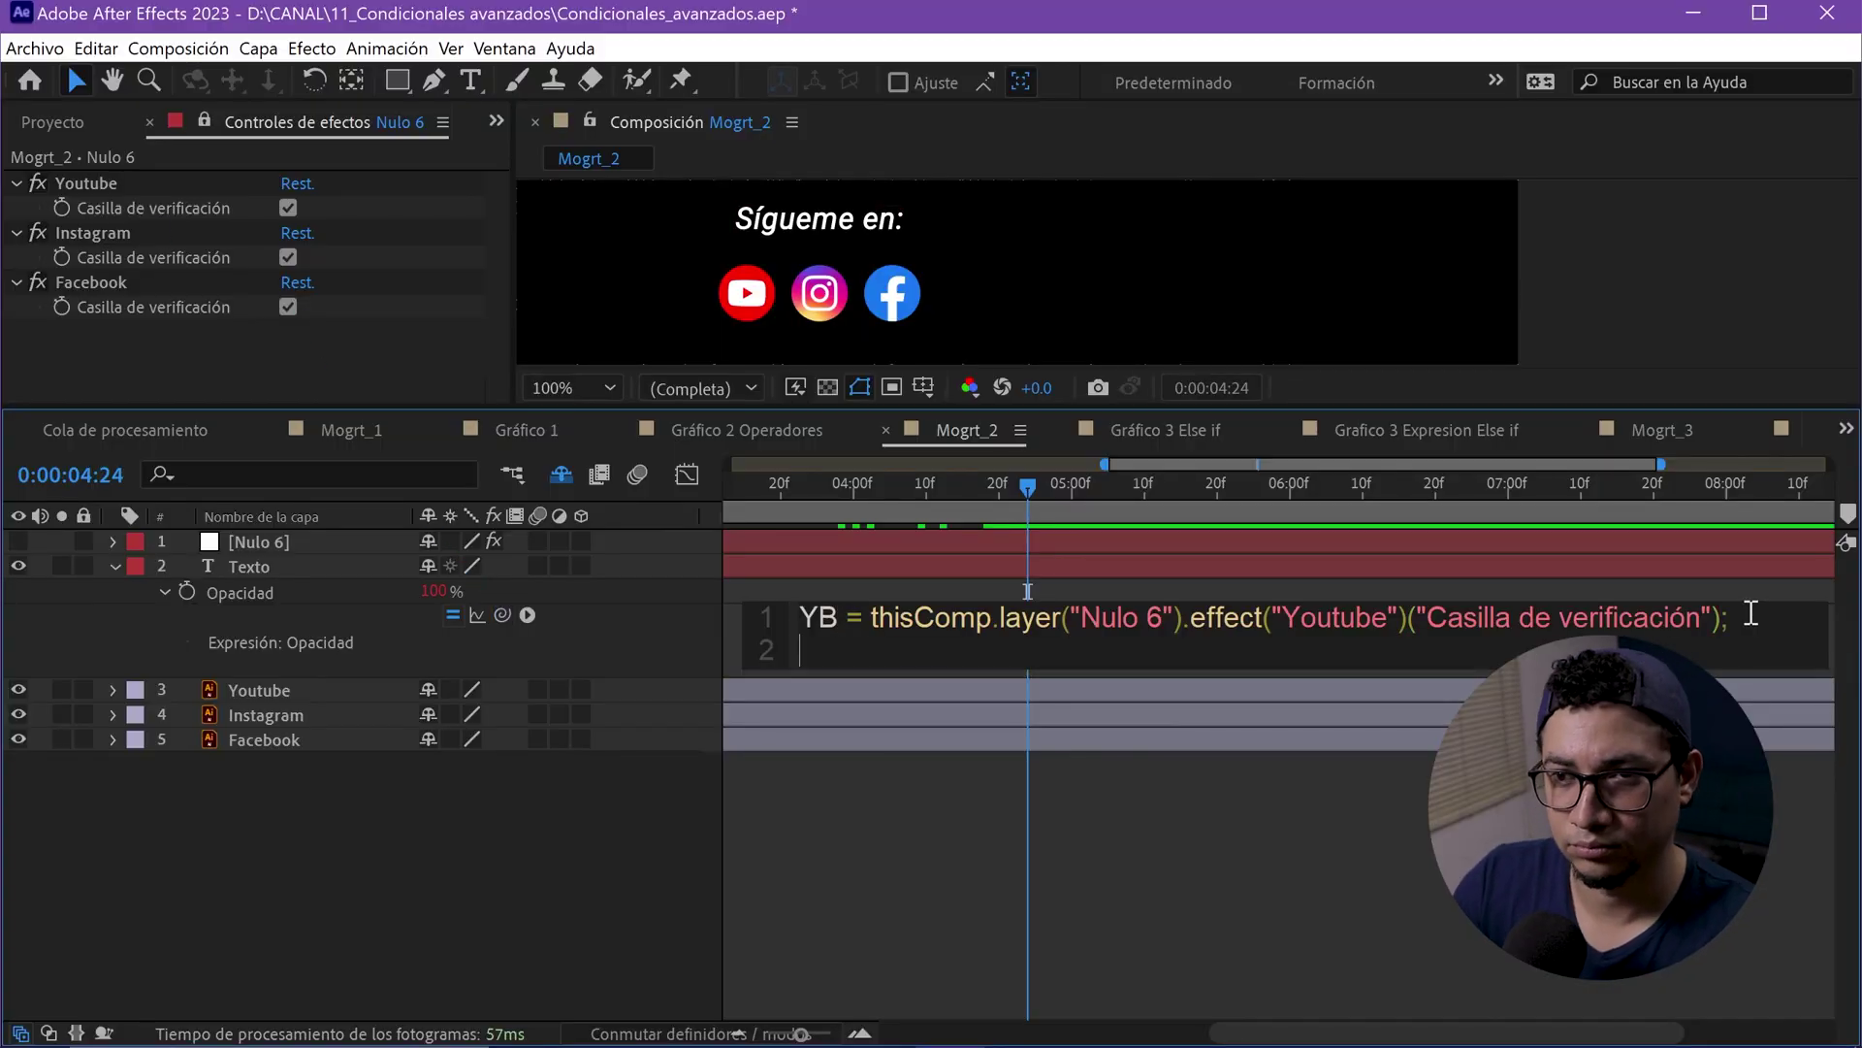
Step: Declare IG and FB linked to the Instagram and Facebook checkboxes
text(IG =)
drag(502, 615, 155, 257)
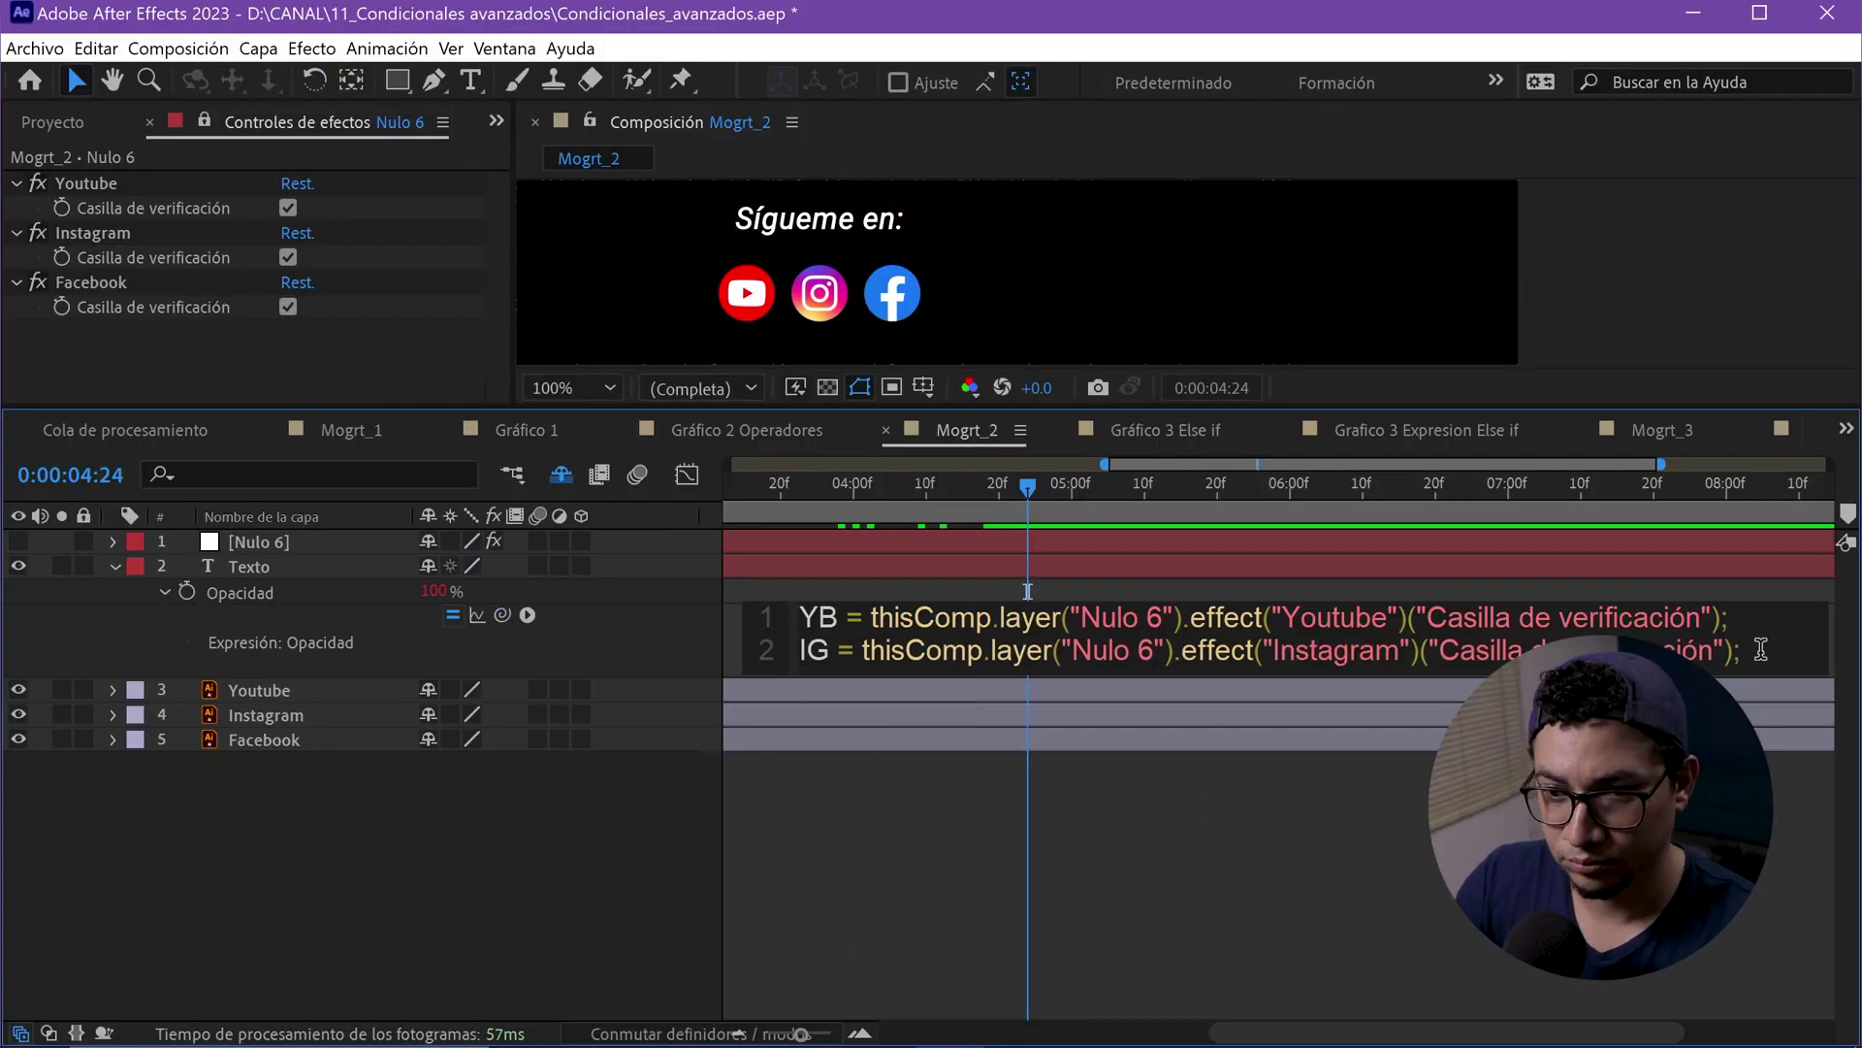
key(Return)
text(FB =)
drag(502, 615, 155, 307)
key(Return)
key(Return)
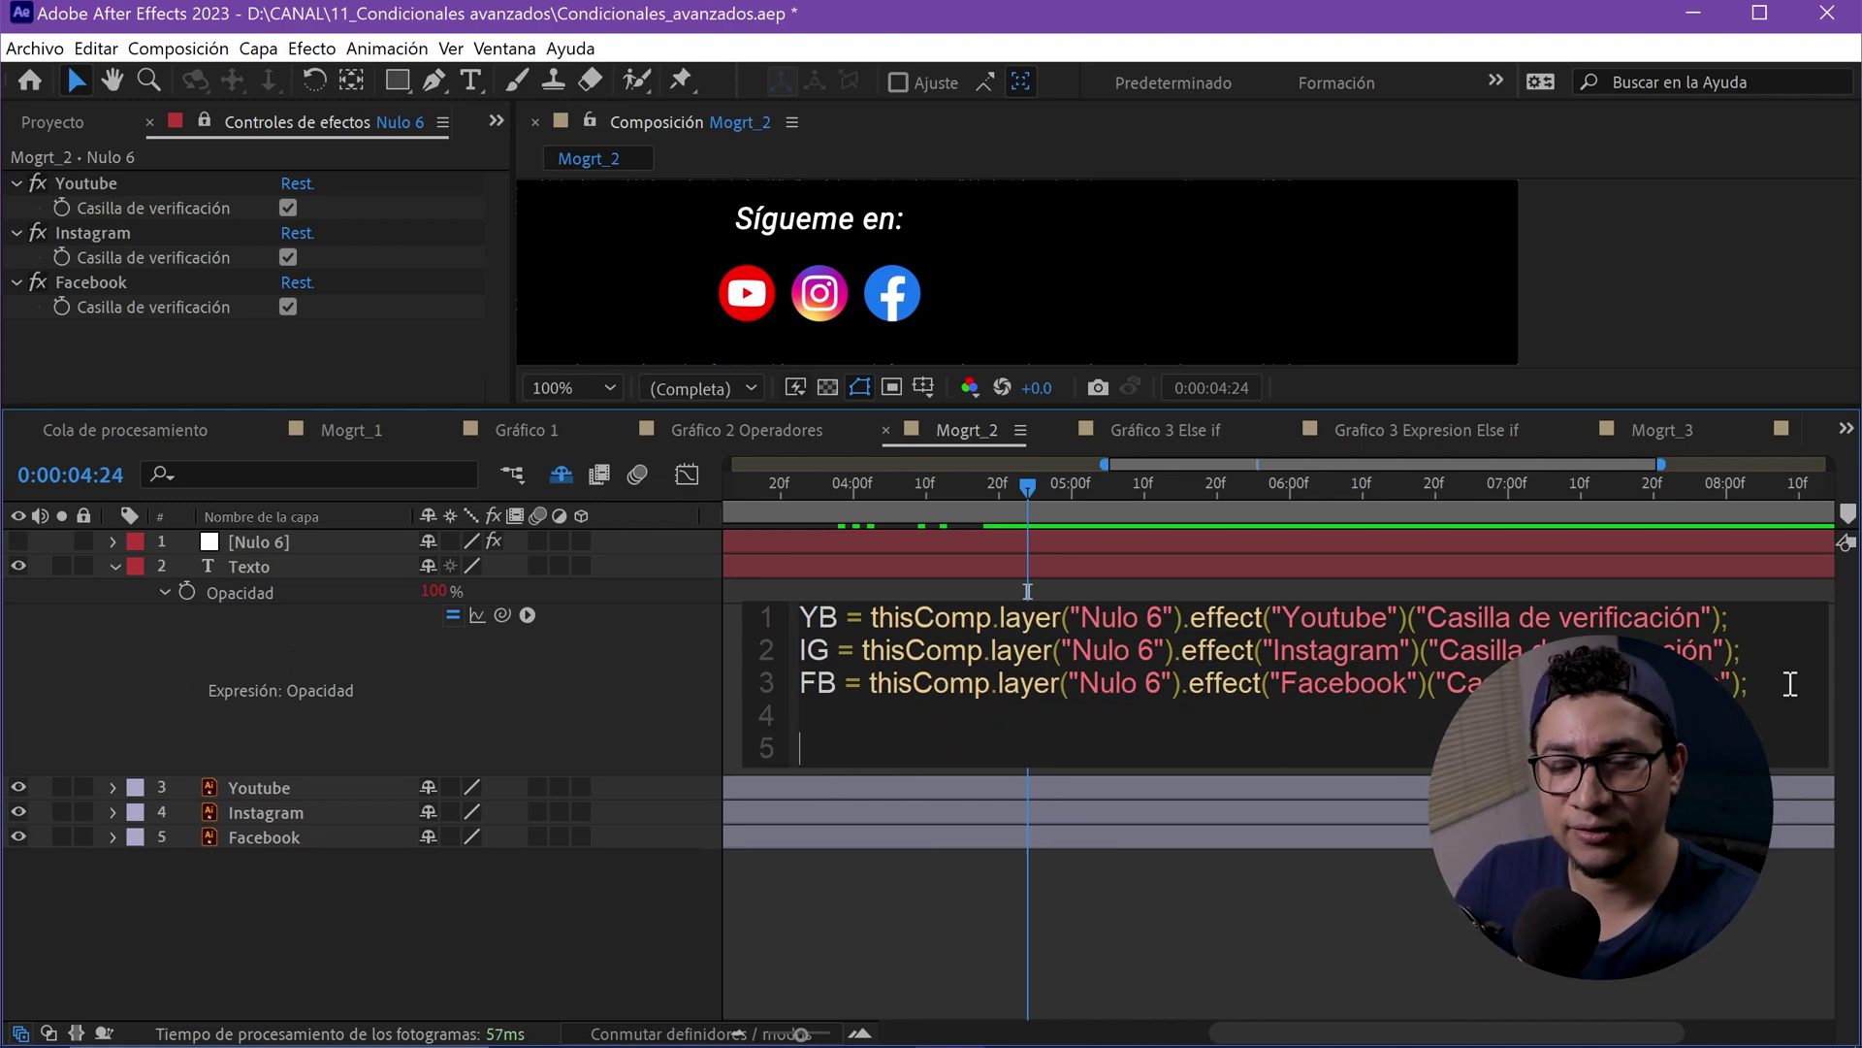
Step: Write the if(YB==1||IG==1||FB==1){100}else{0} condition and apply the expression
text(if)
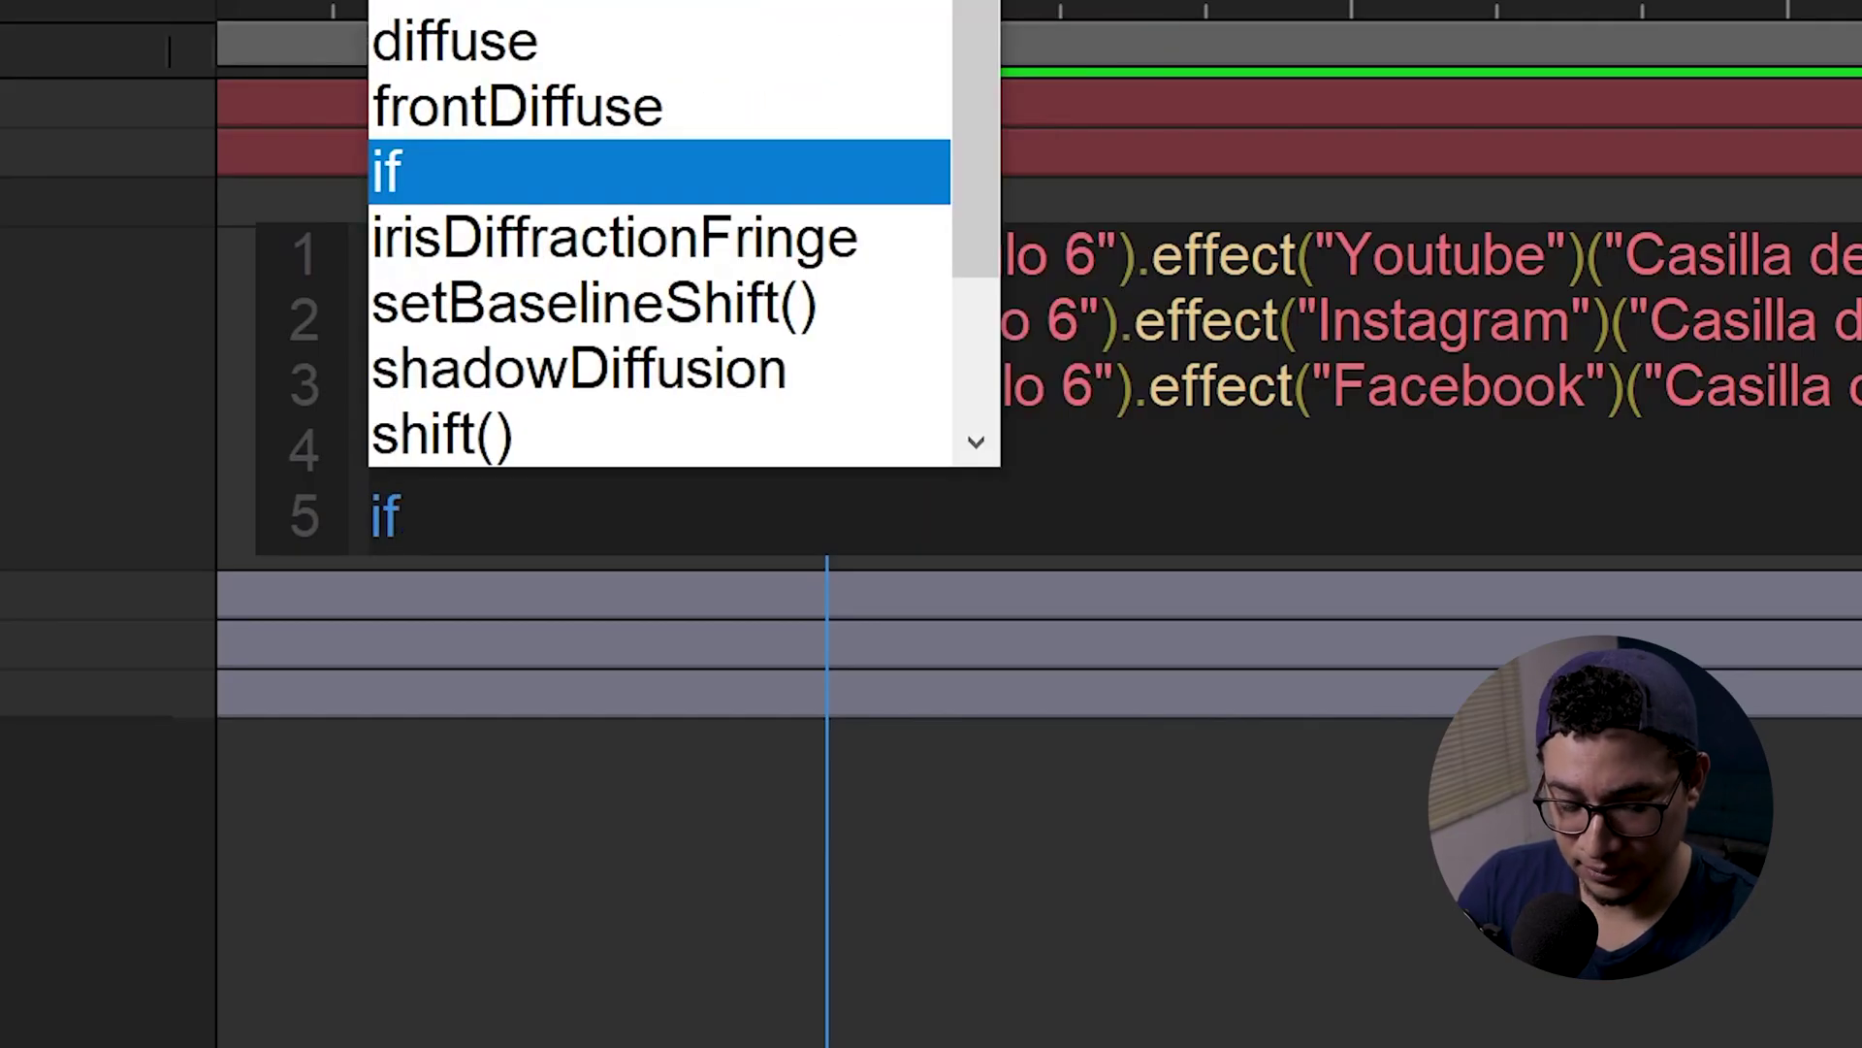
text((YB == 1)
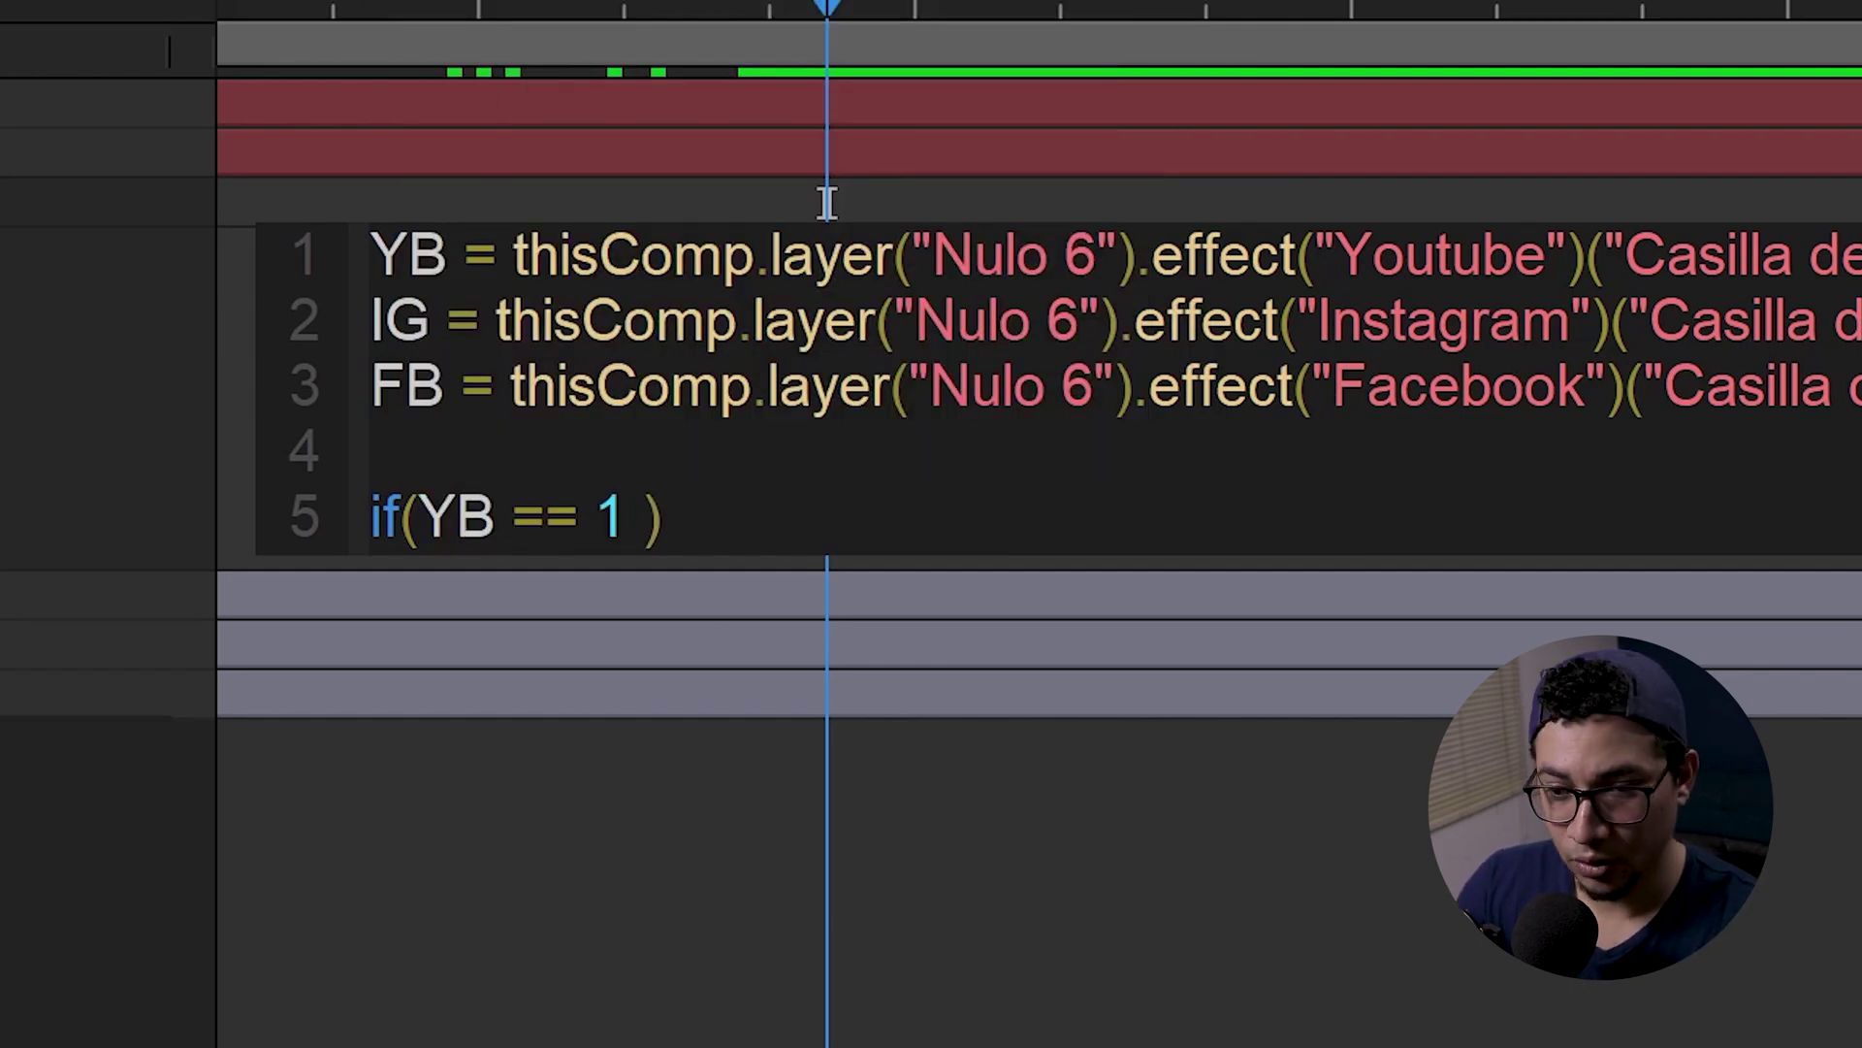
text(|| I)
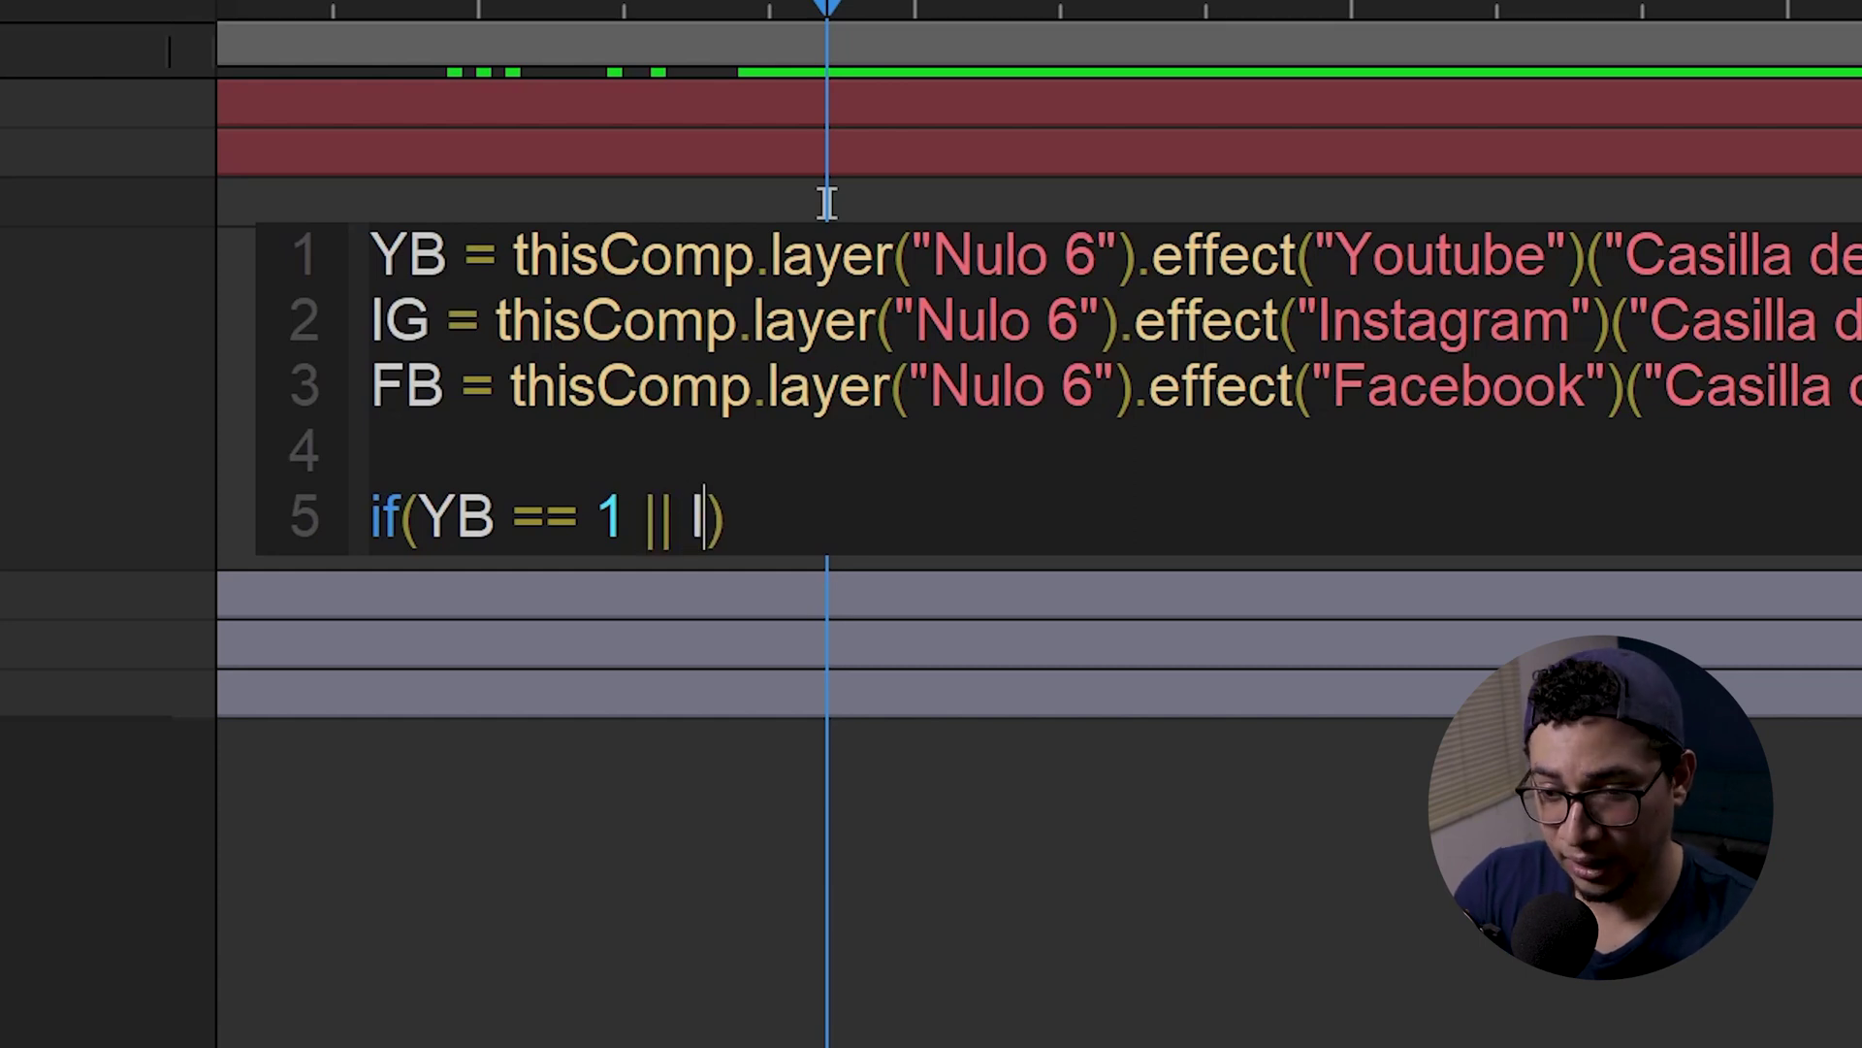
text(G ==)
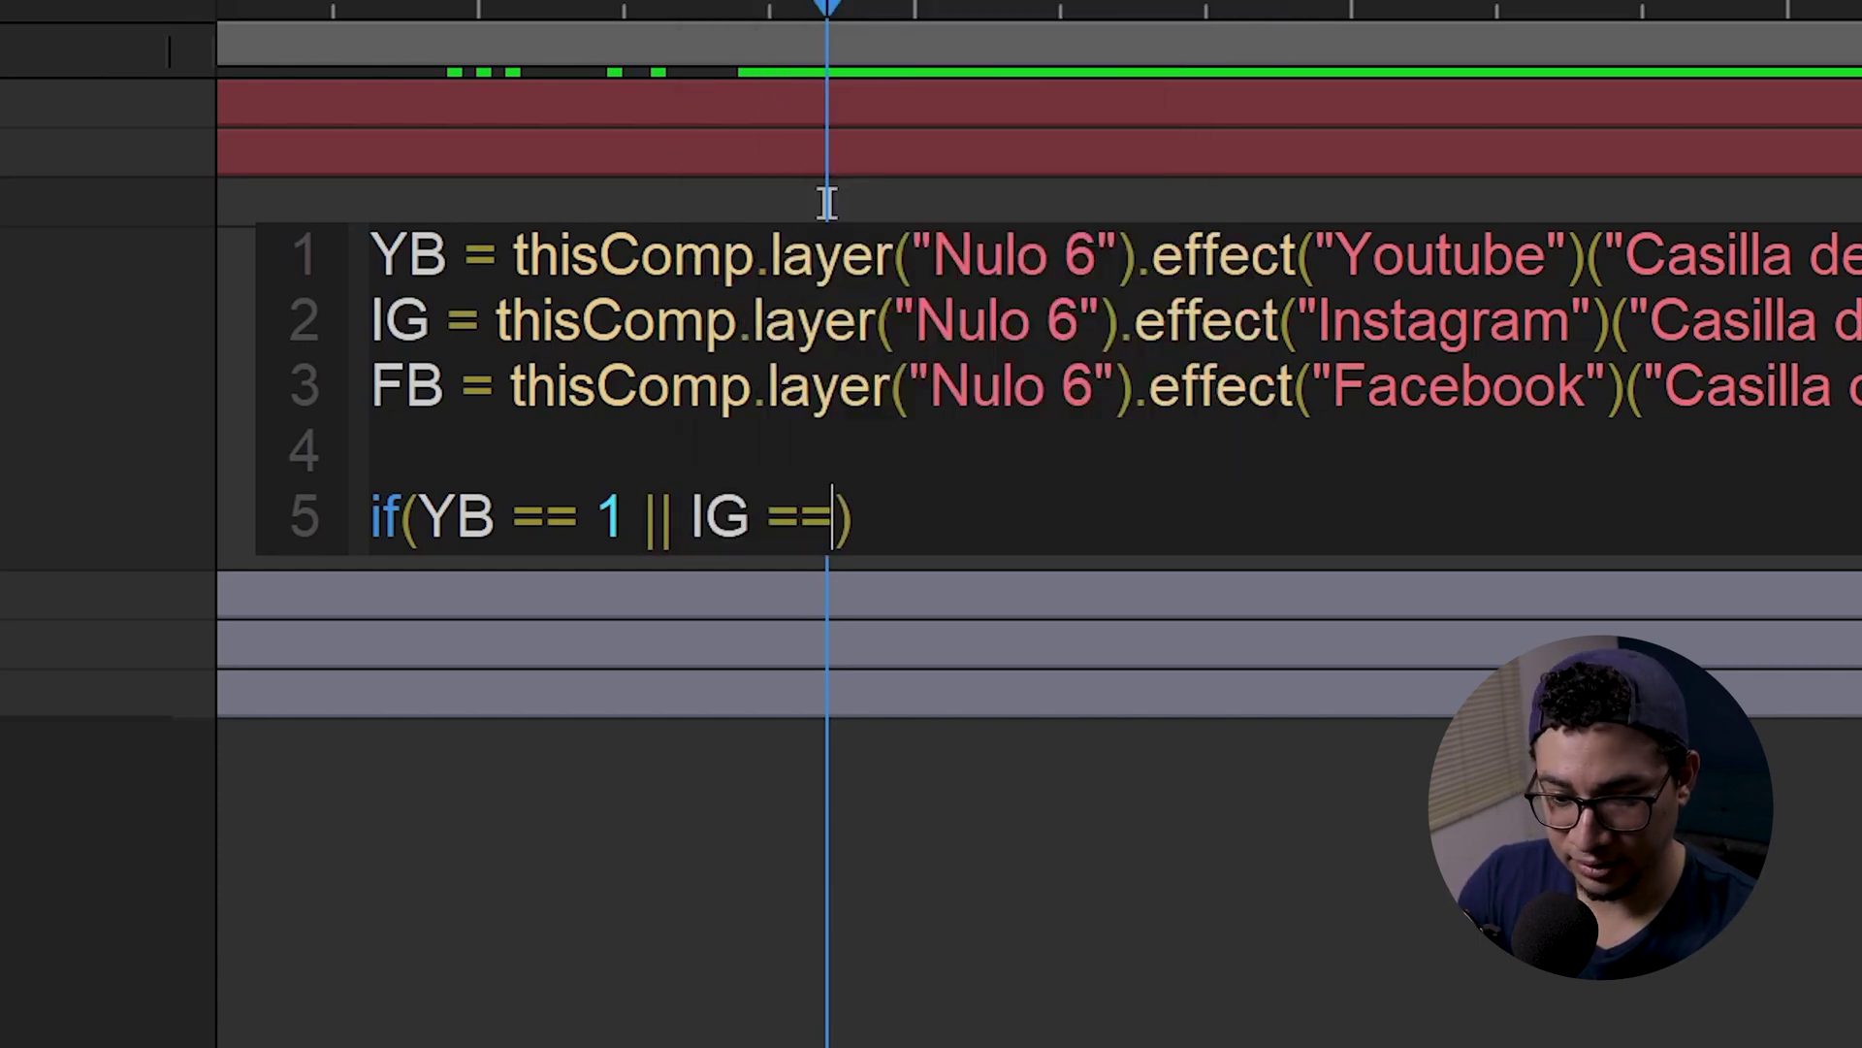
text(|| FB == 1)
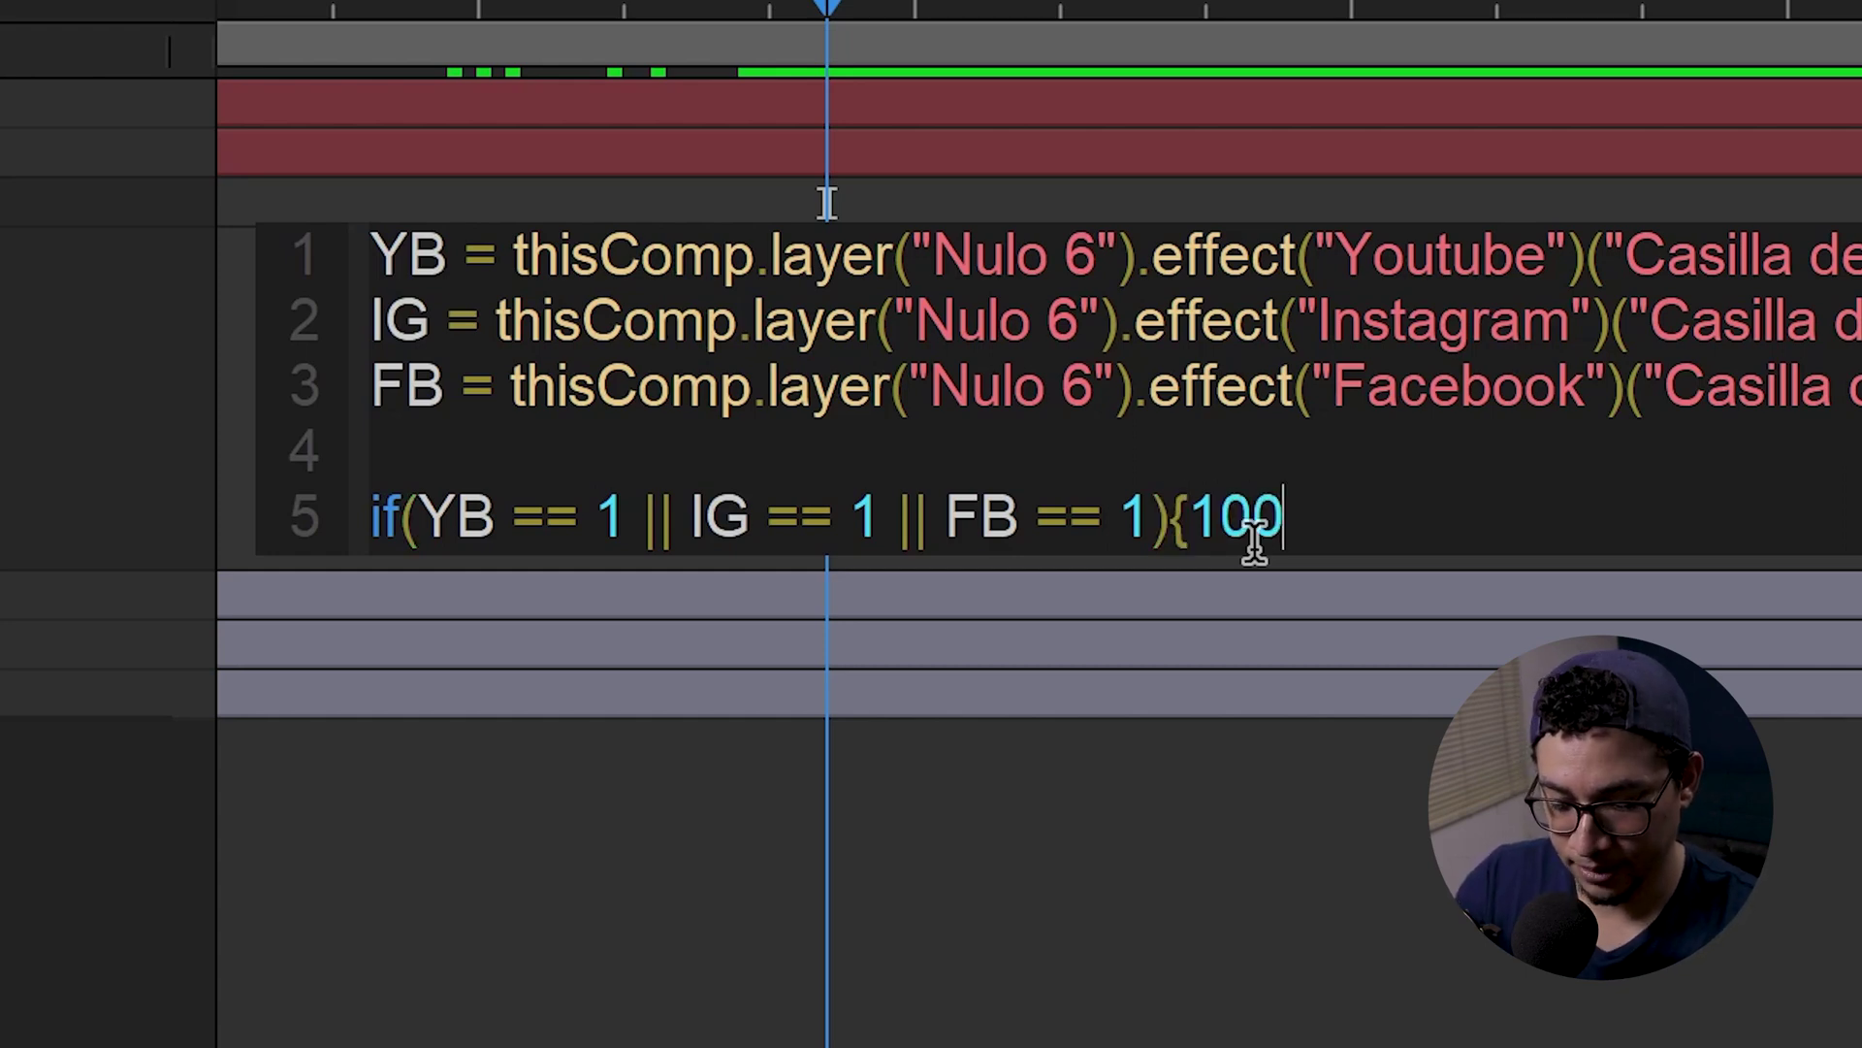
text(else)
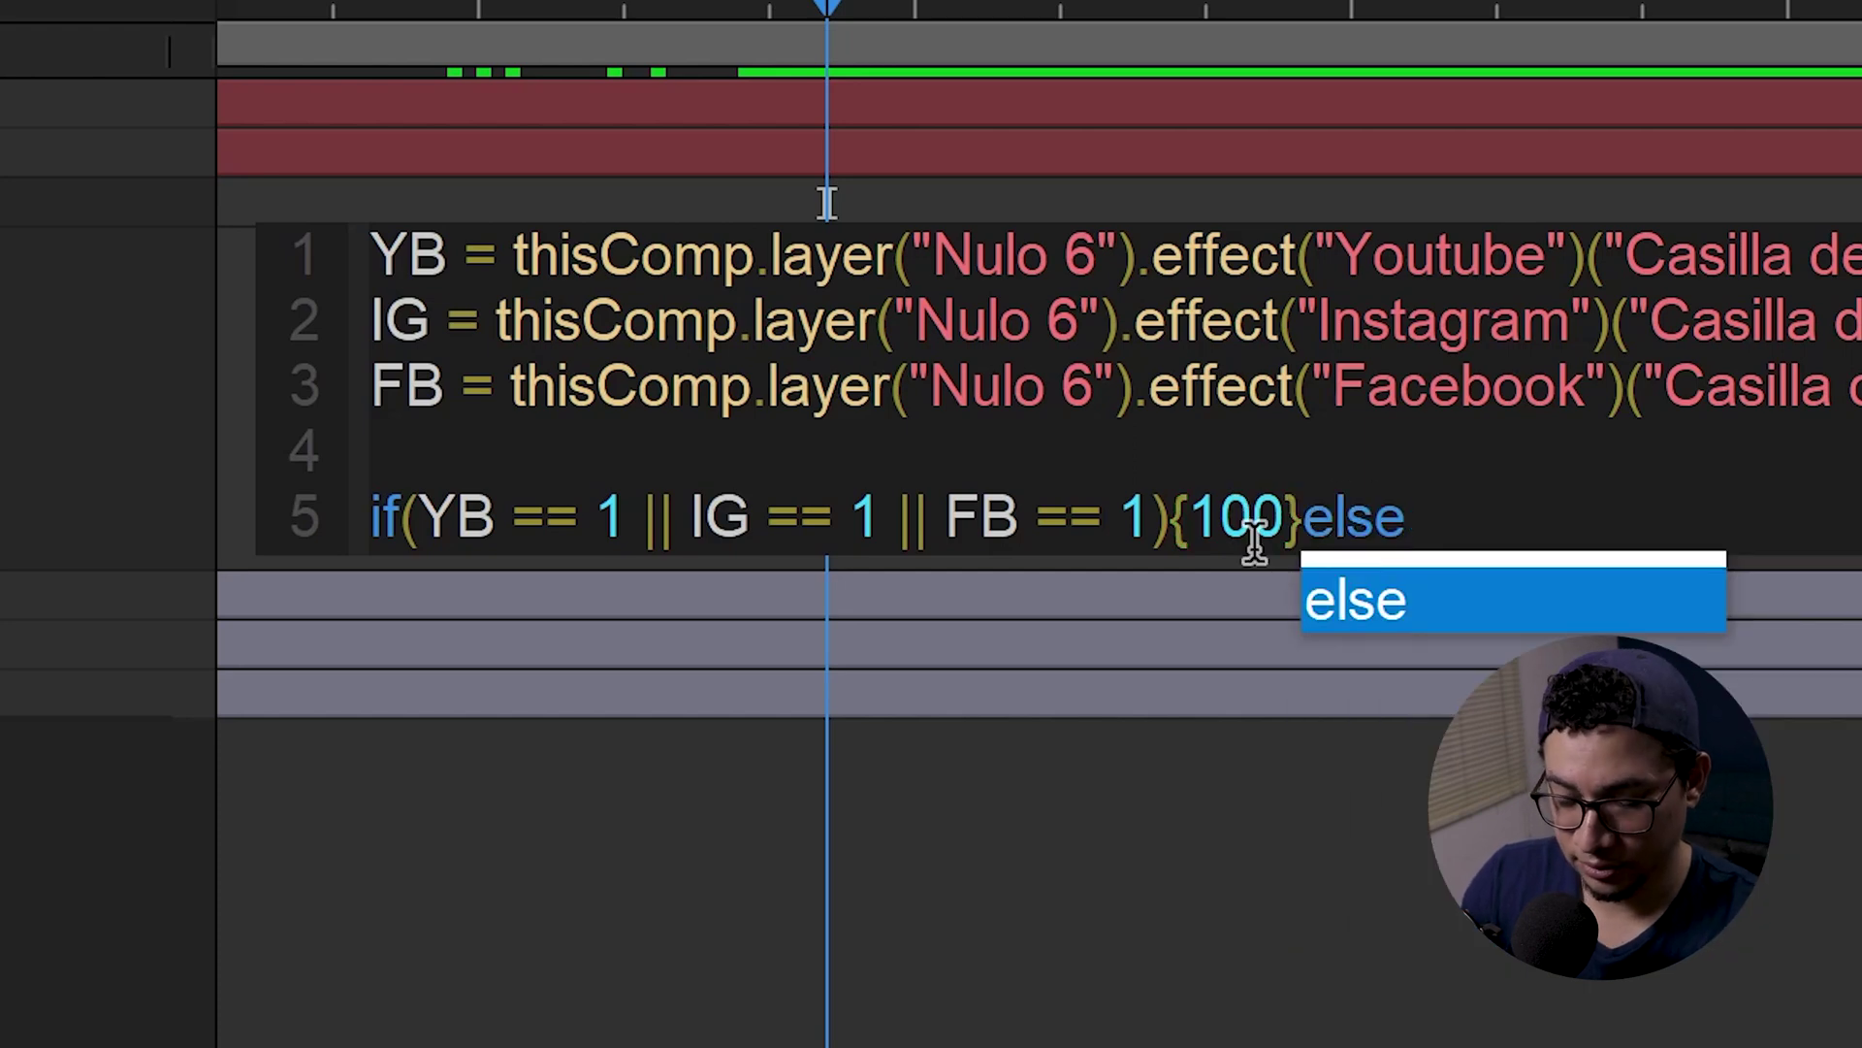
text({0)
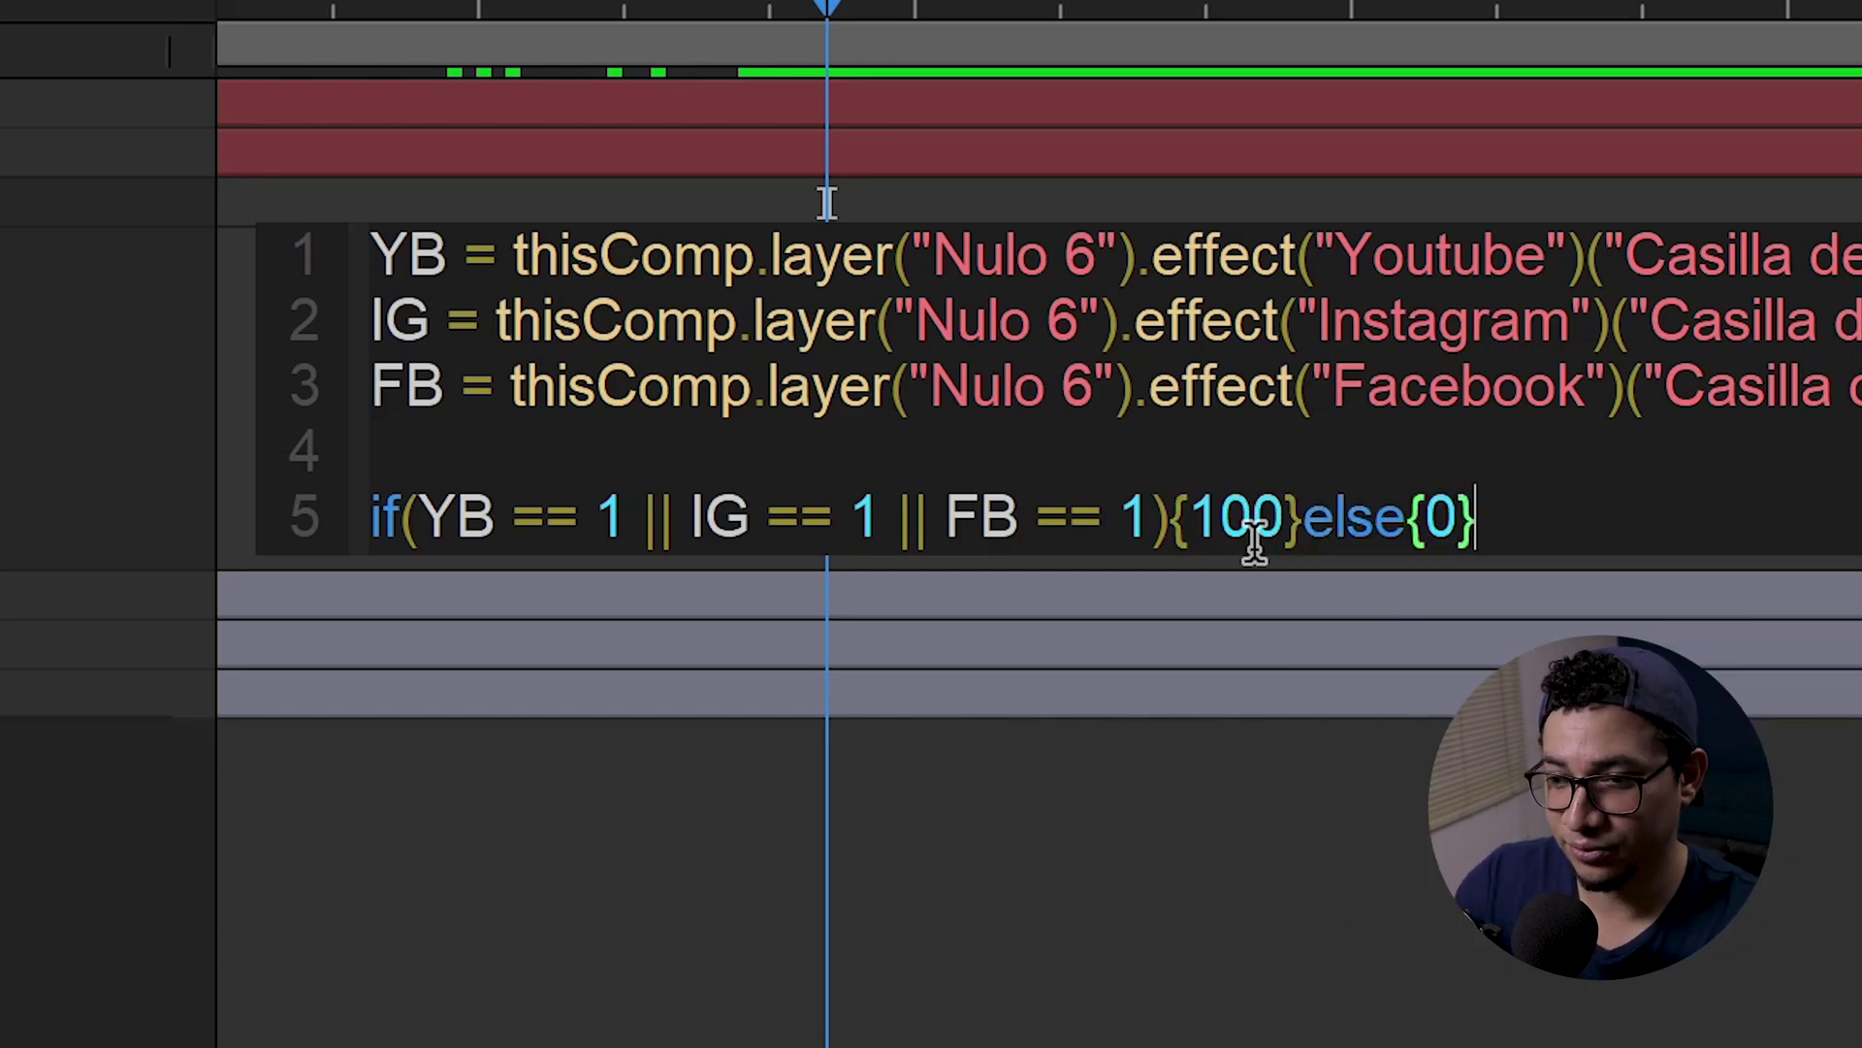
click(761, 805)
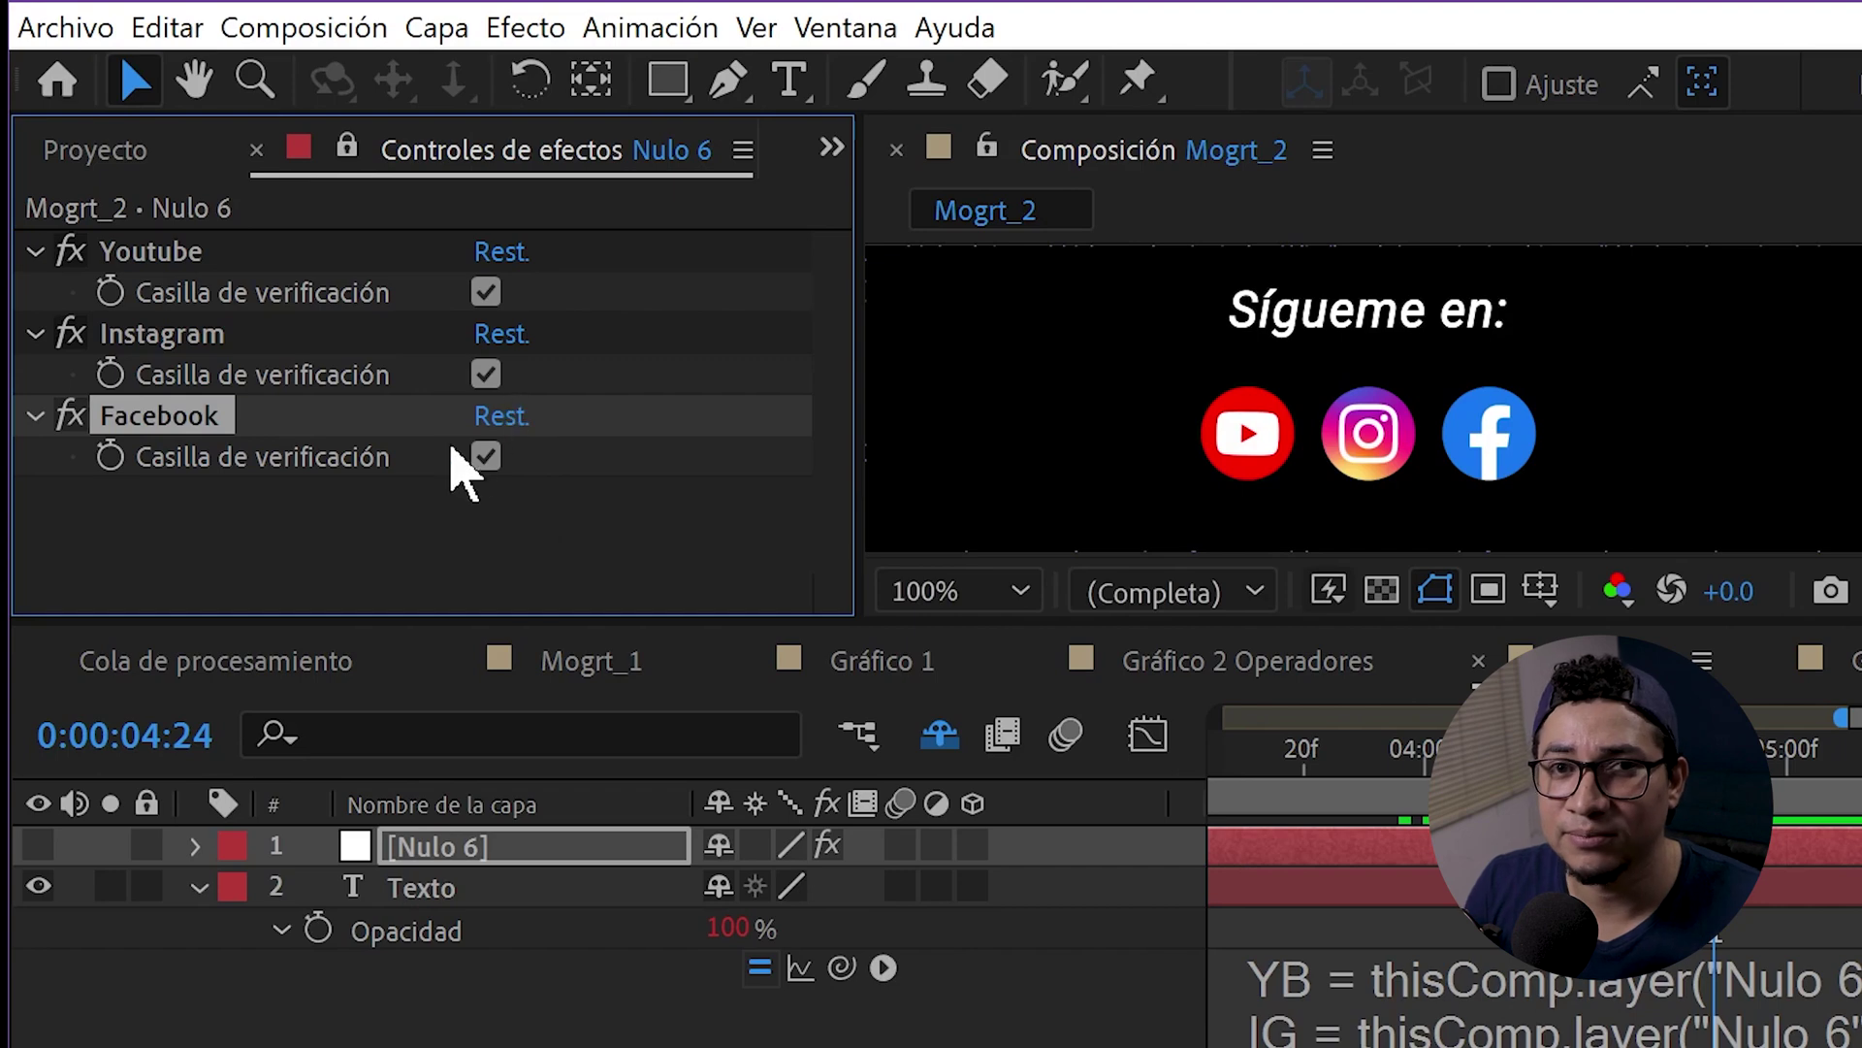
Step: Test the expression by hiding Facebook, Instagram and YouTube, then re-showing Instagram and Facebook
click(485, 456)
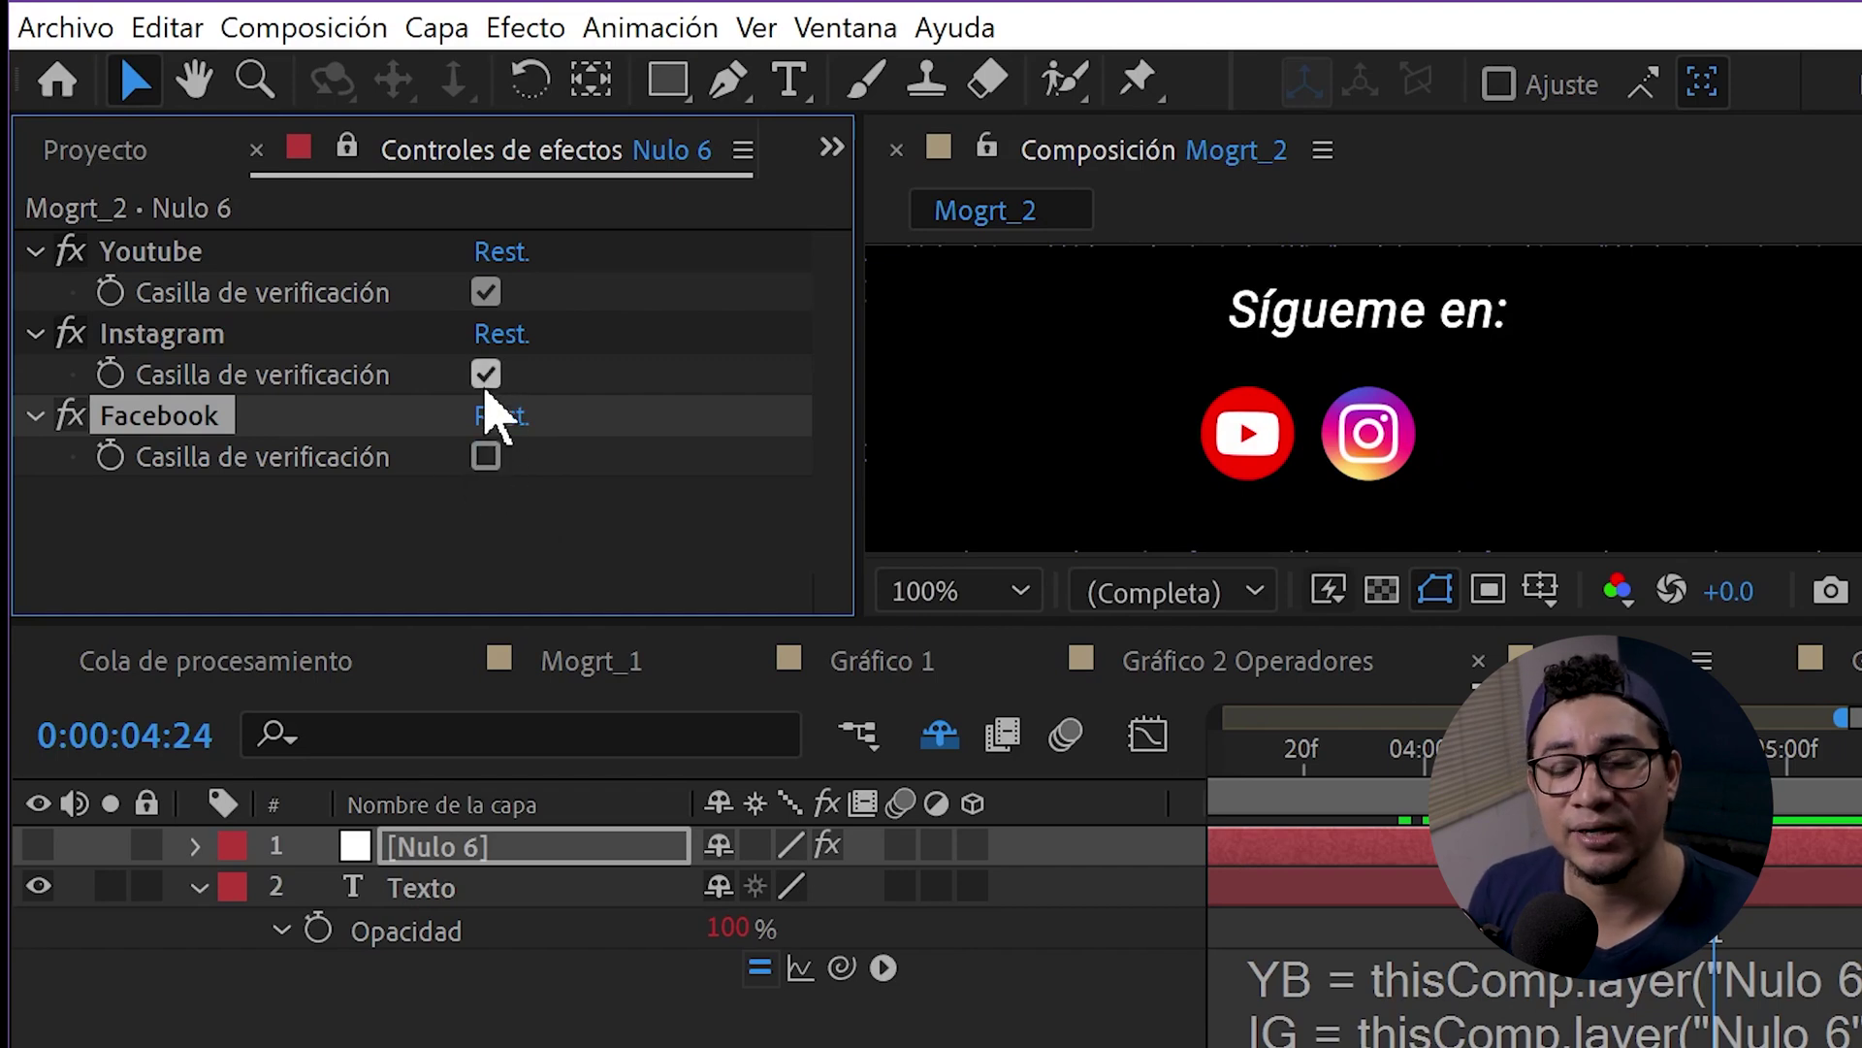
click(485, 375)
click(485, 292)
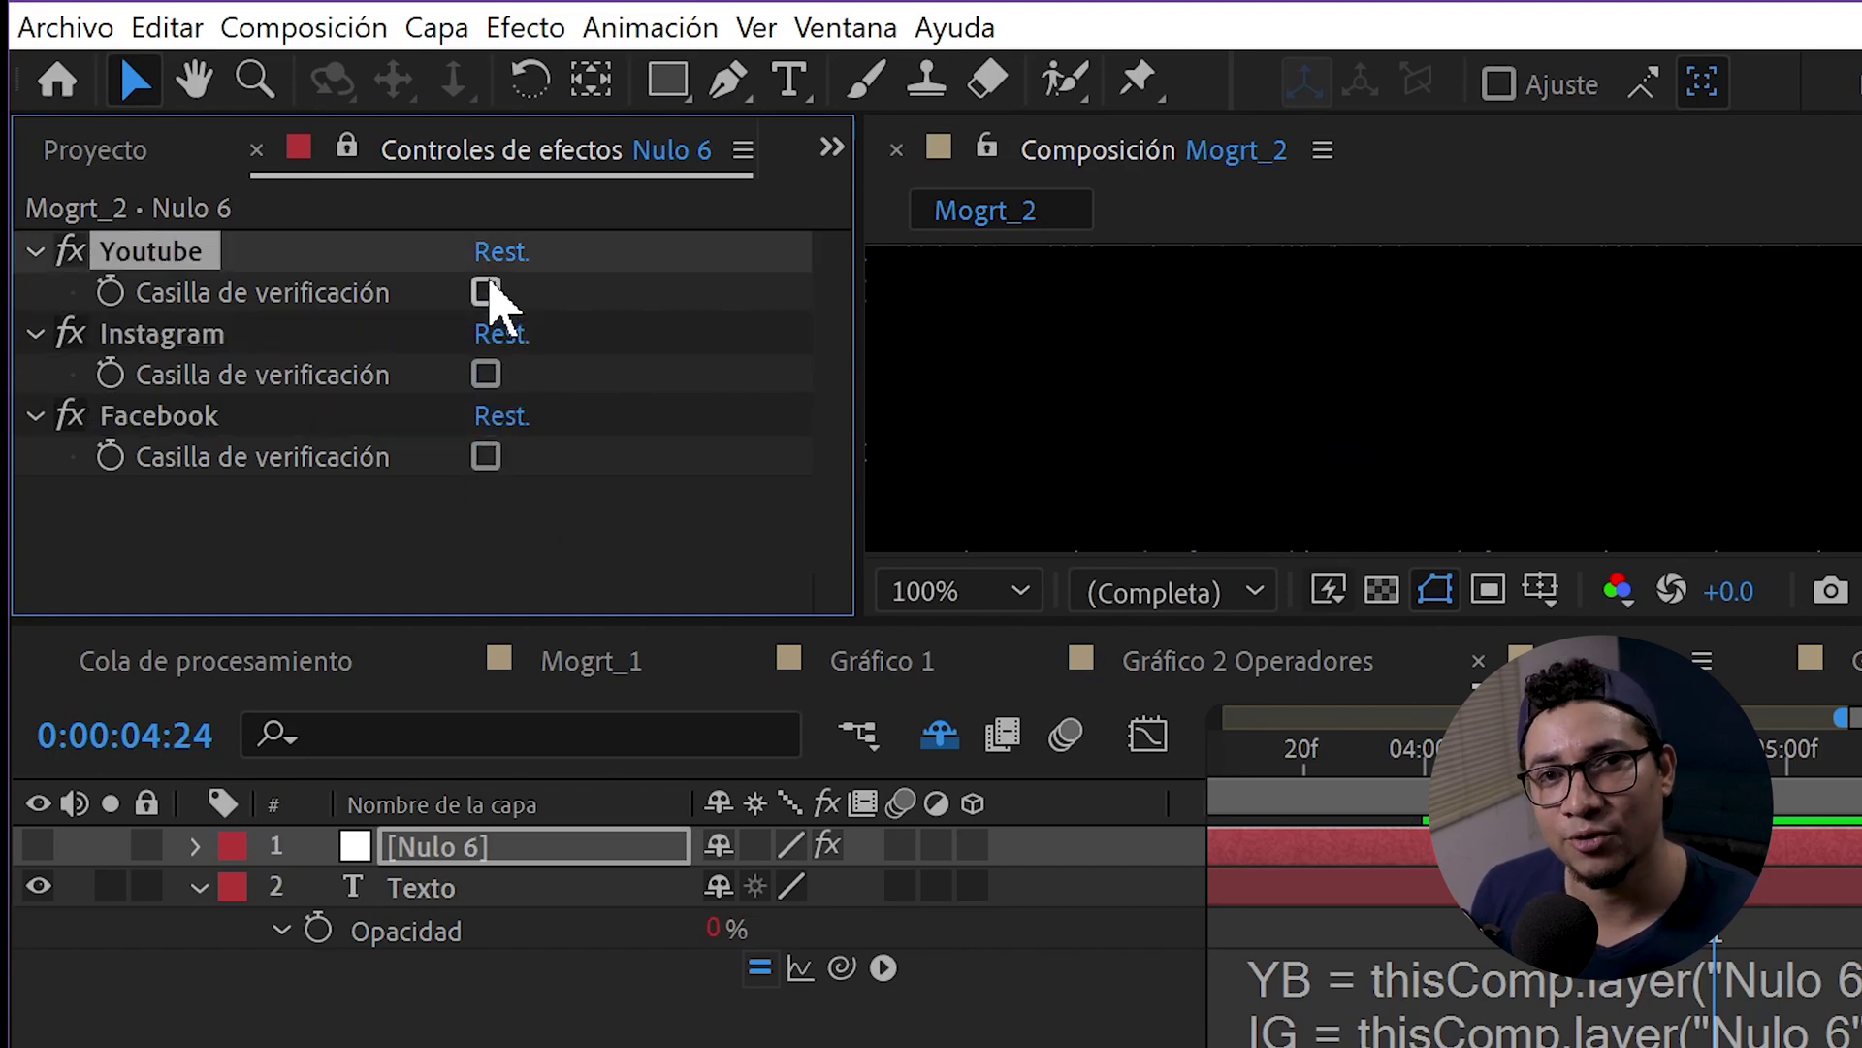
click(486, 374)
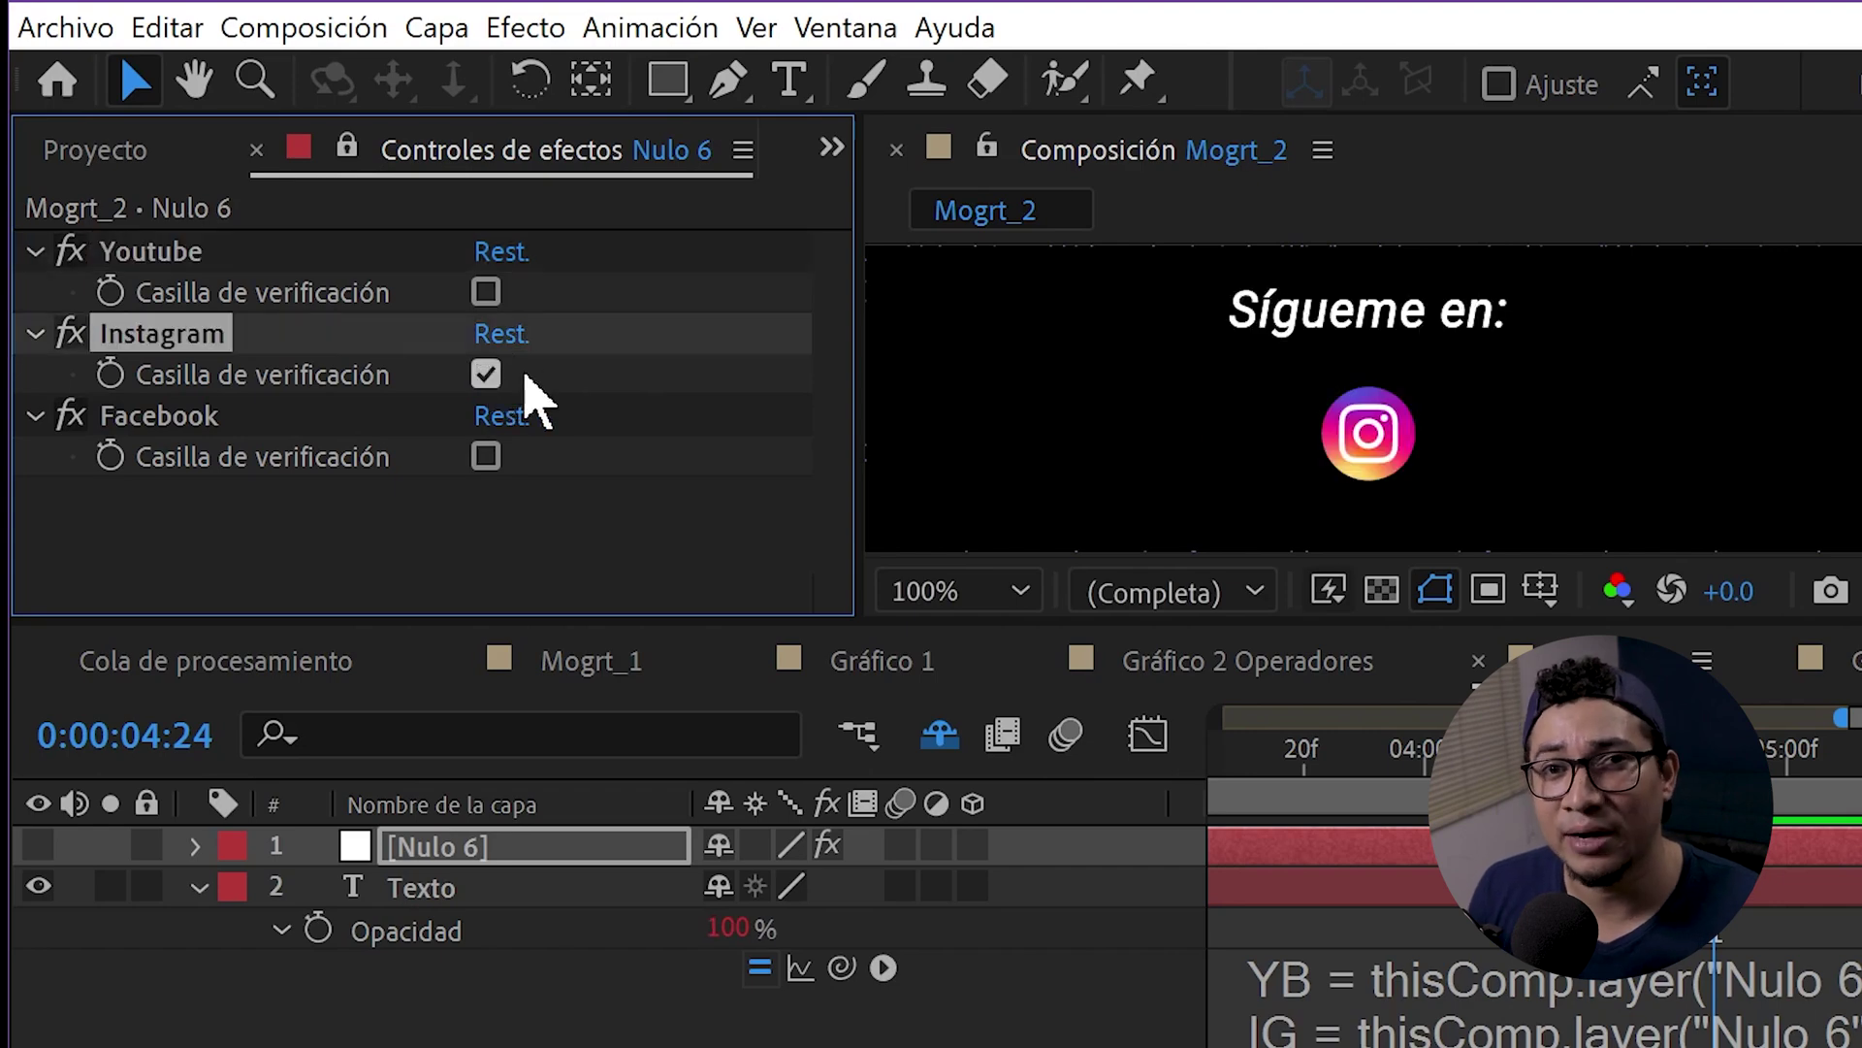
click(486, 456)
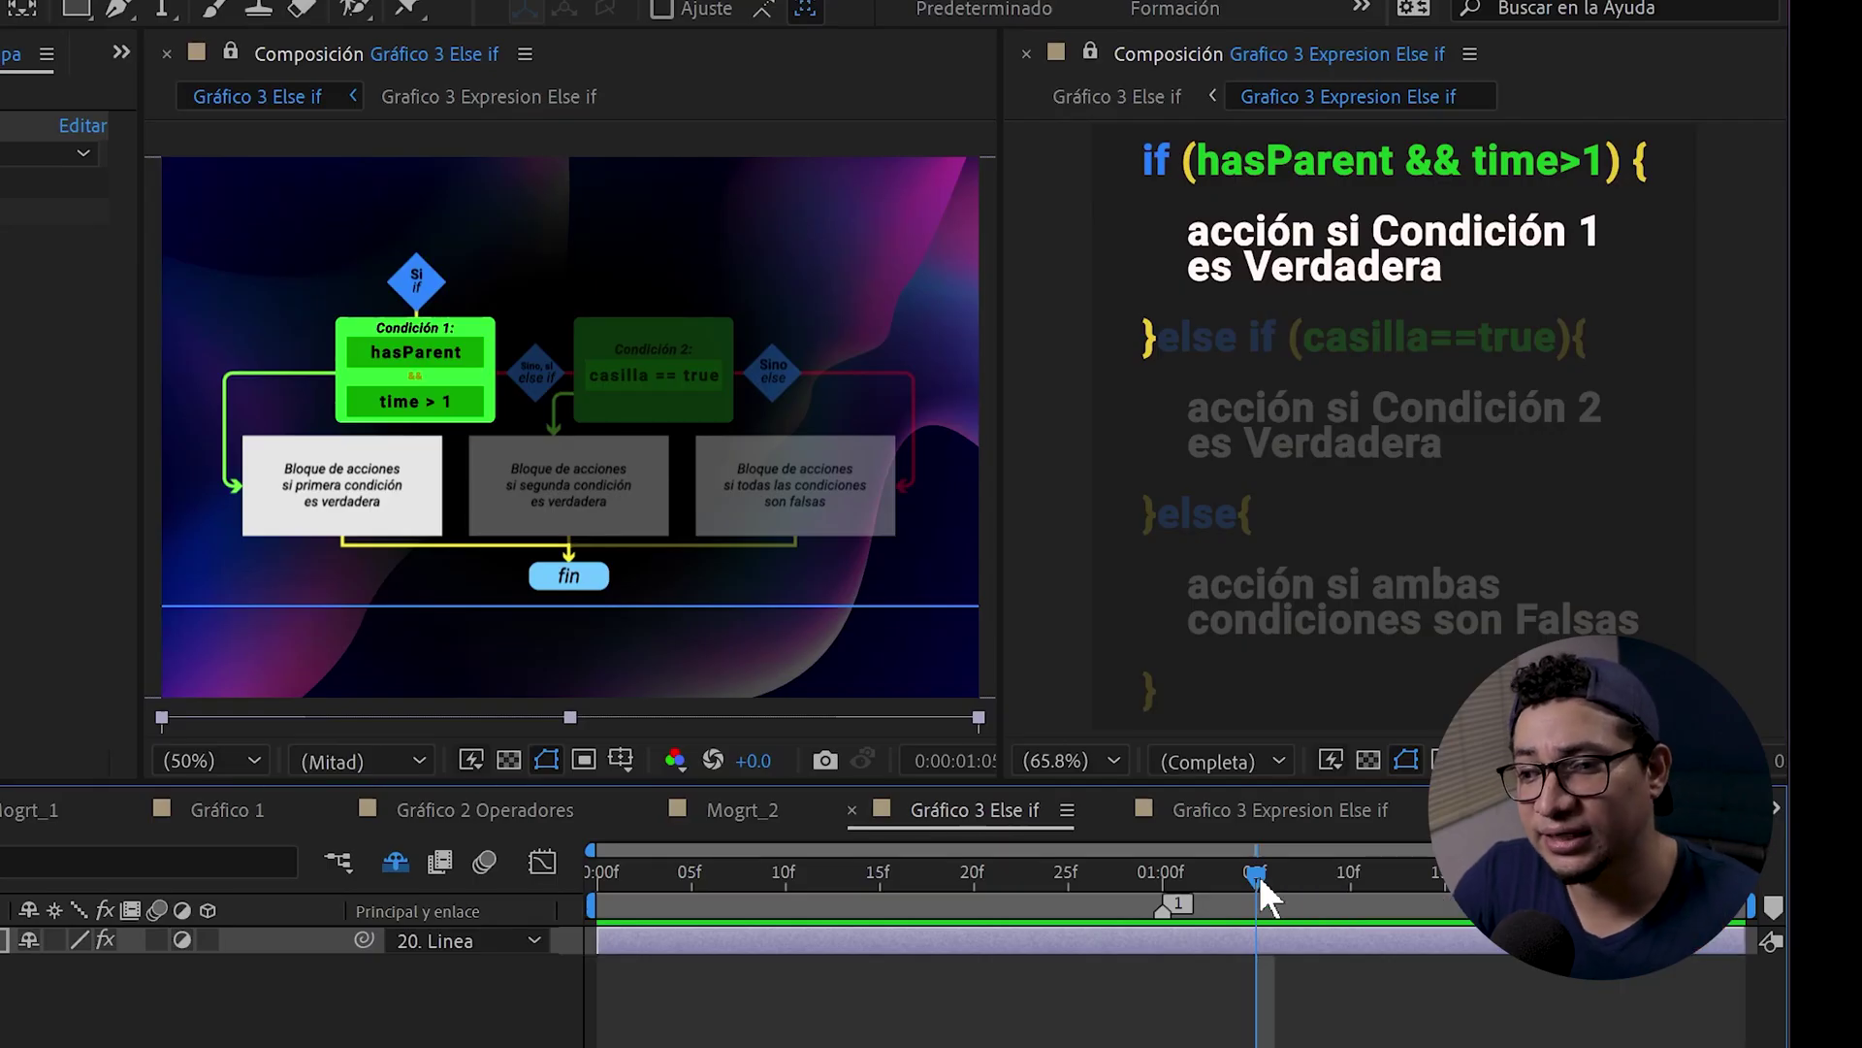
Step: Scrub before one second, enlarge the code view, and turn Casilla off to fail Condición 2
drag(1259, 875, 1096, 908)
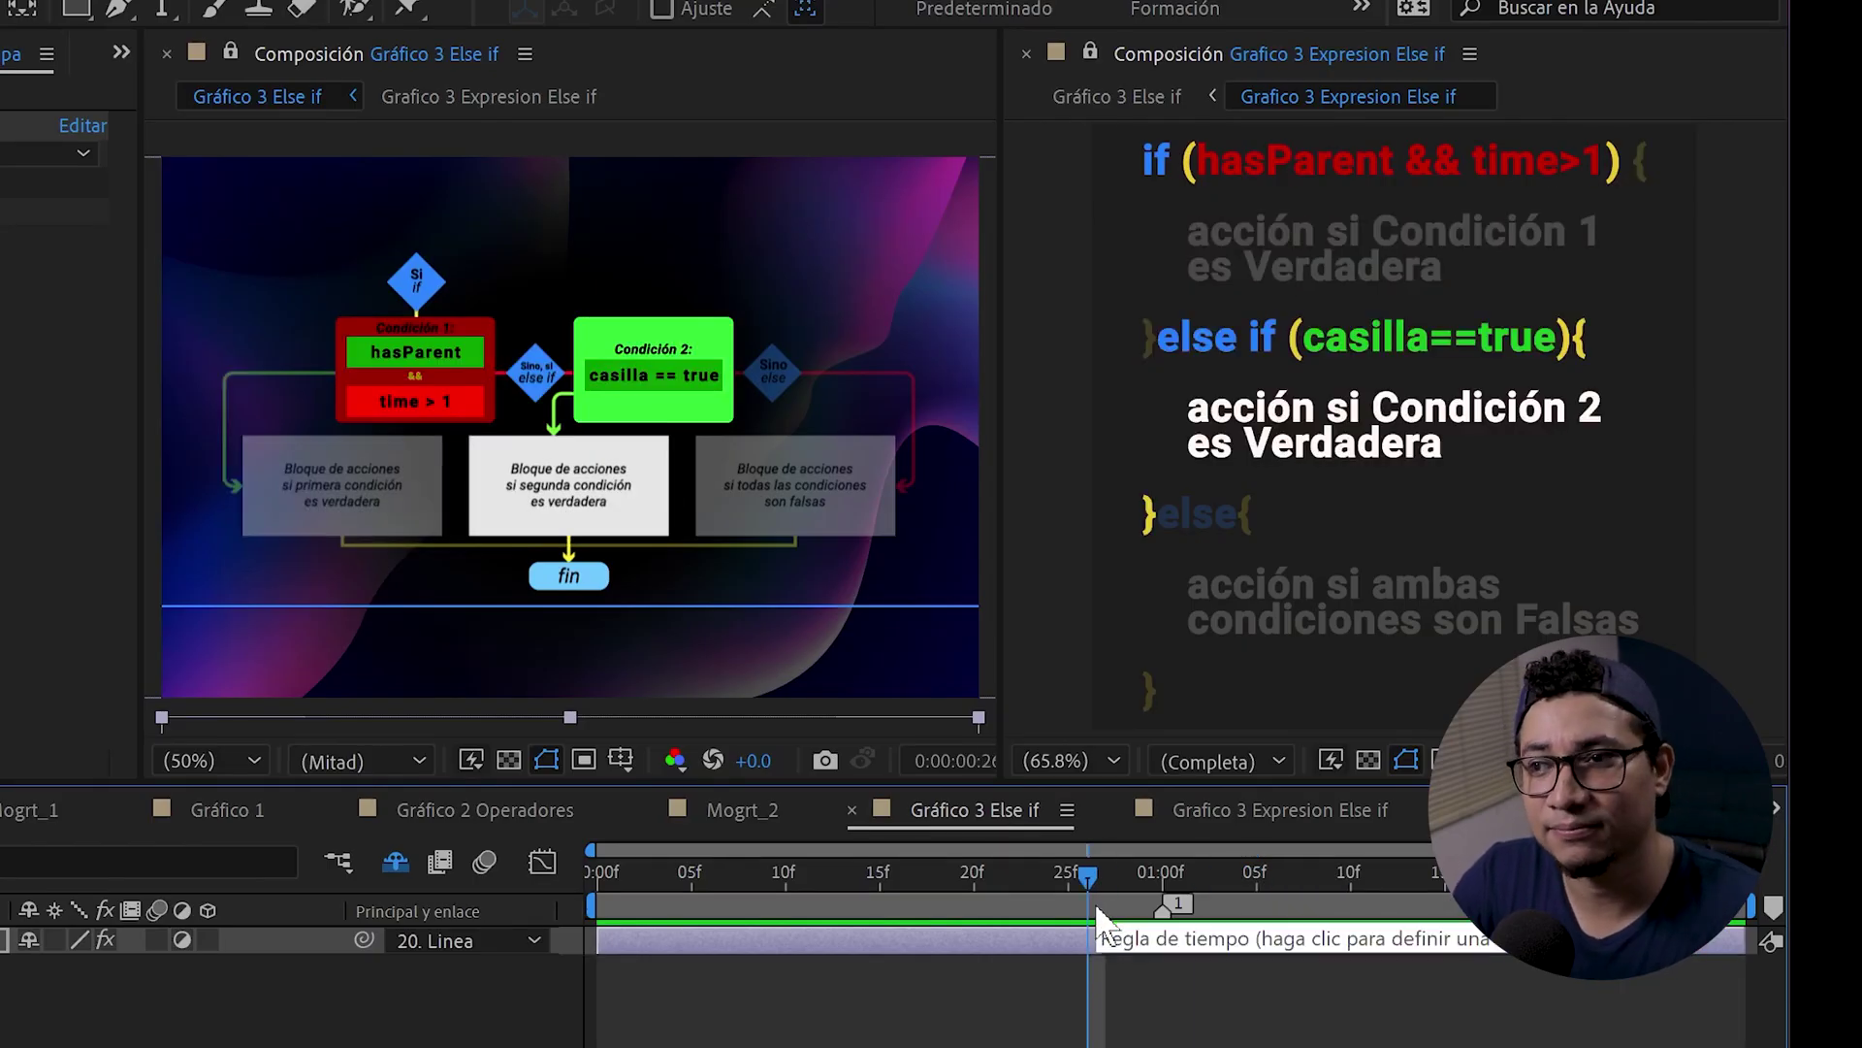
key(grave)
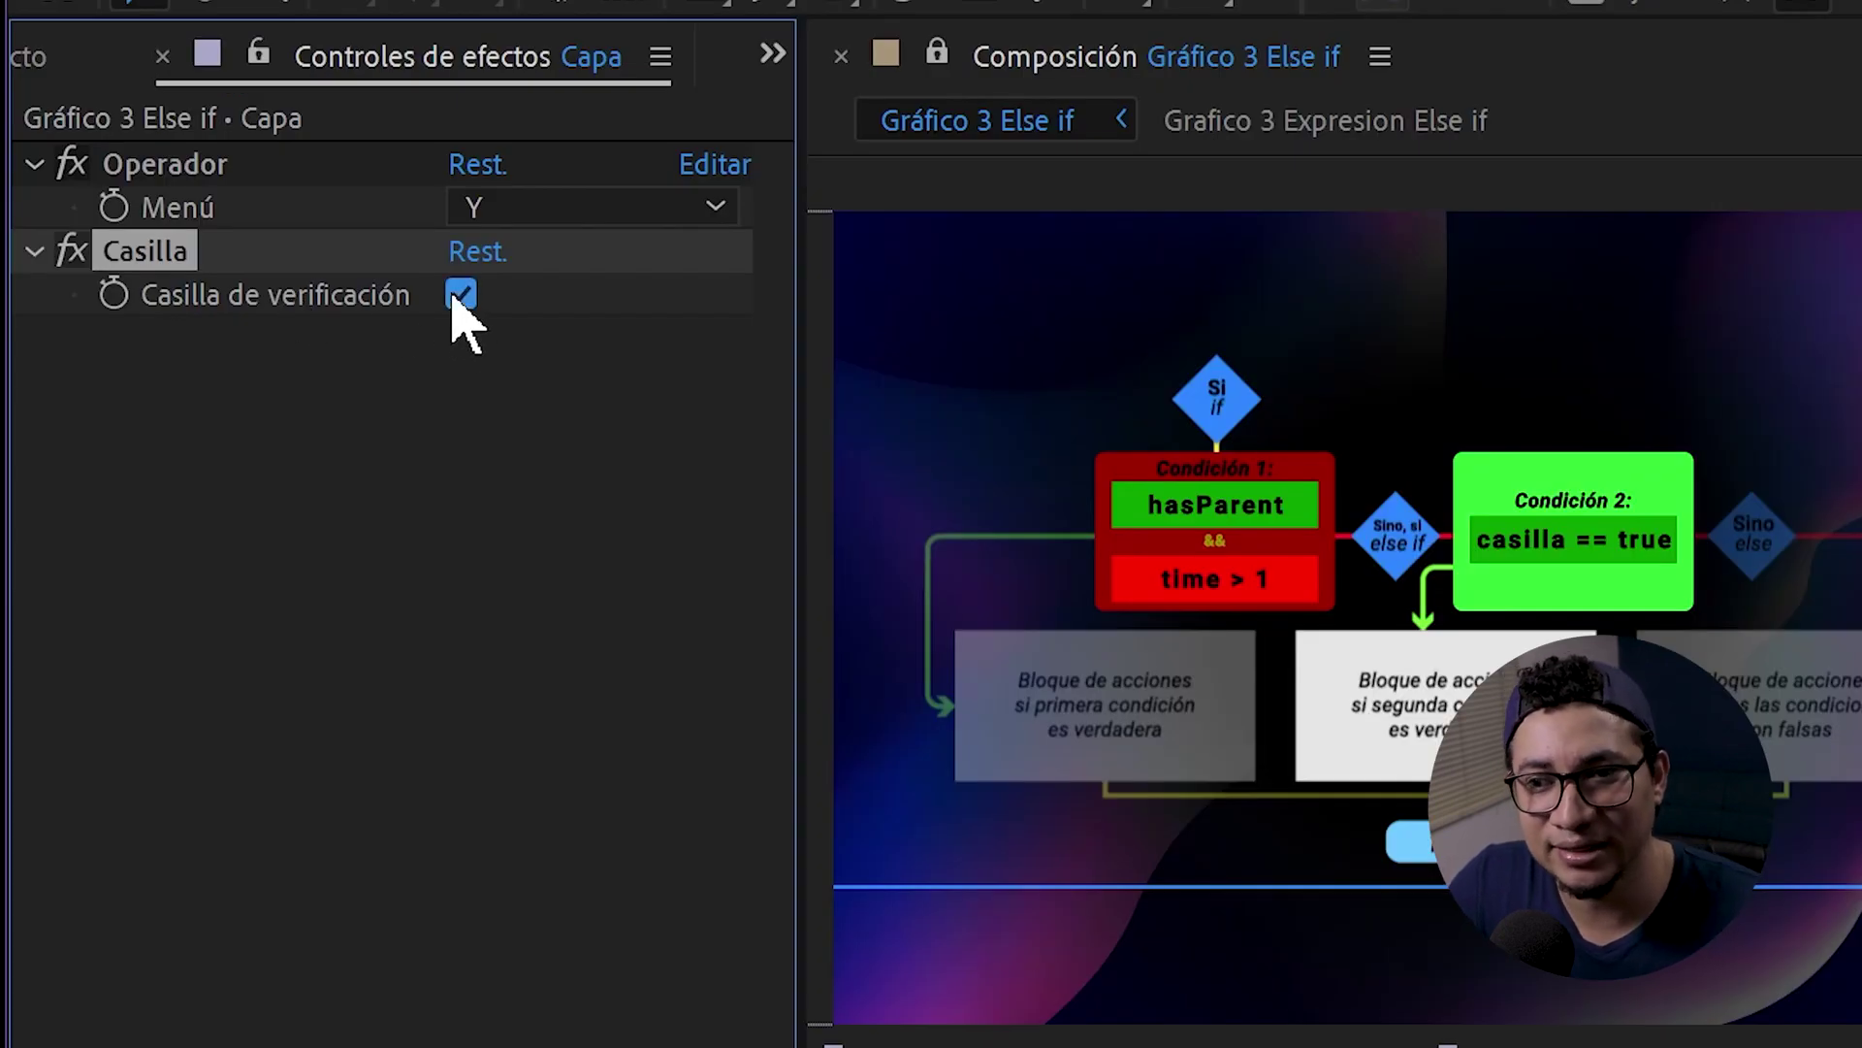
click(453, 306)
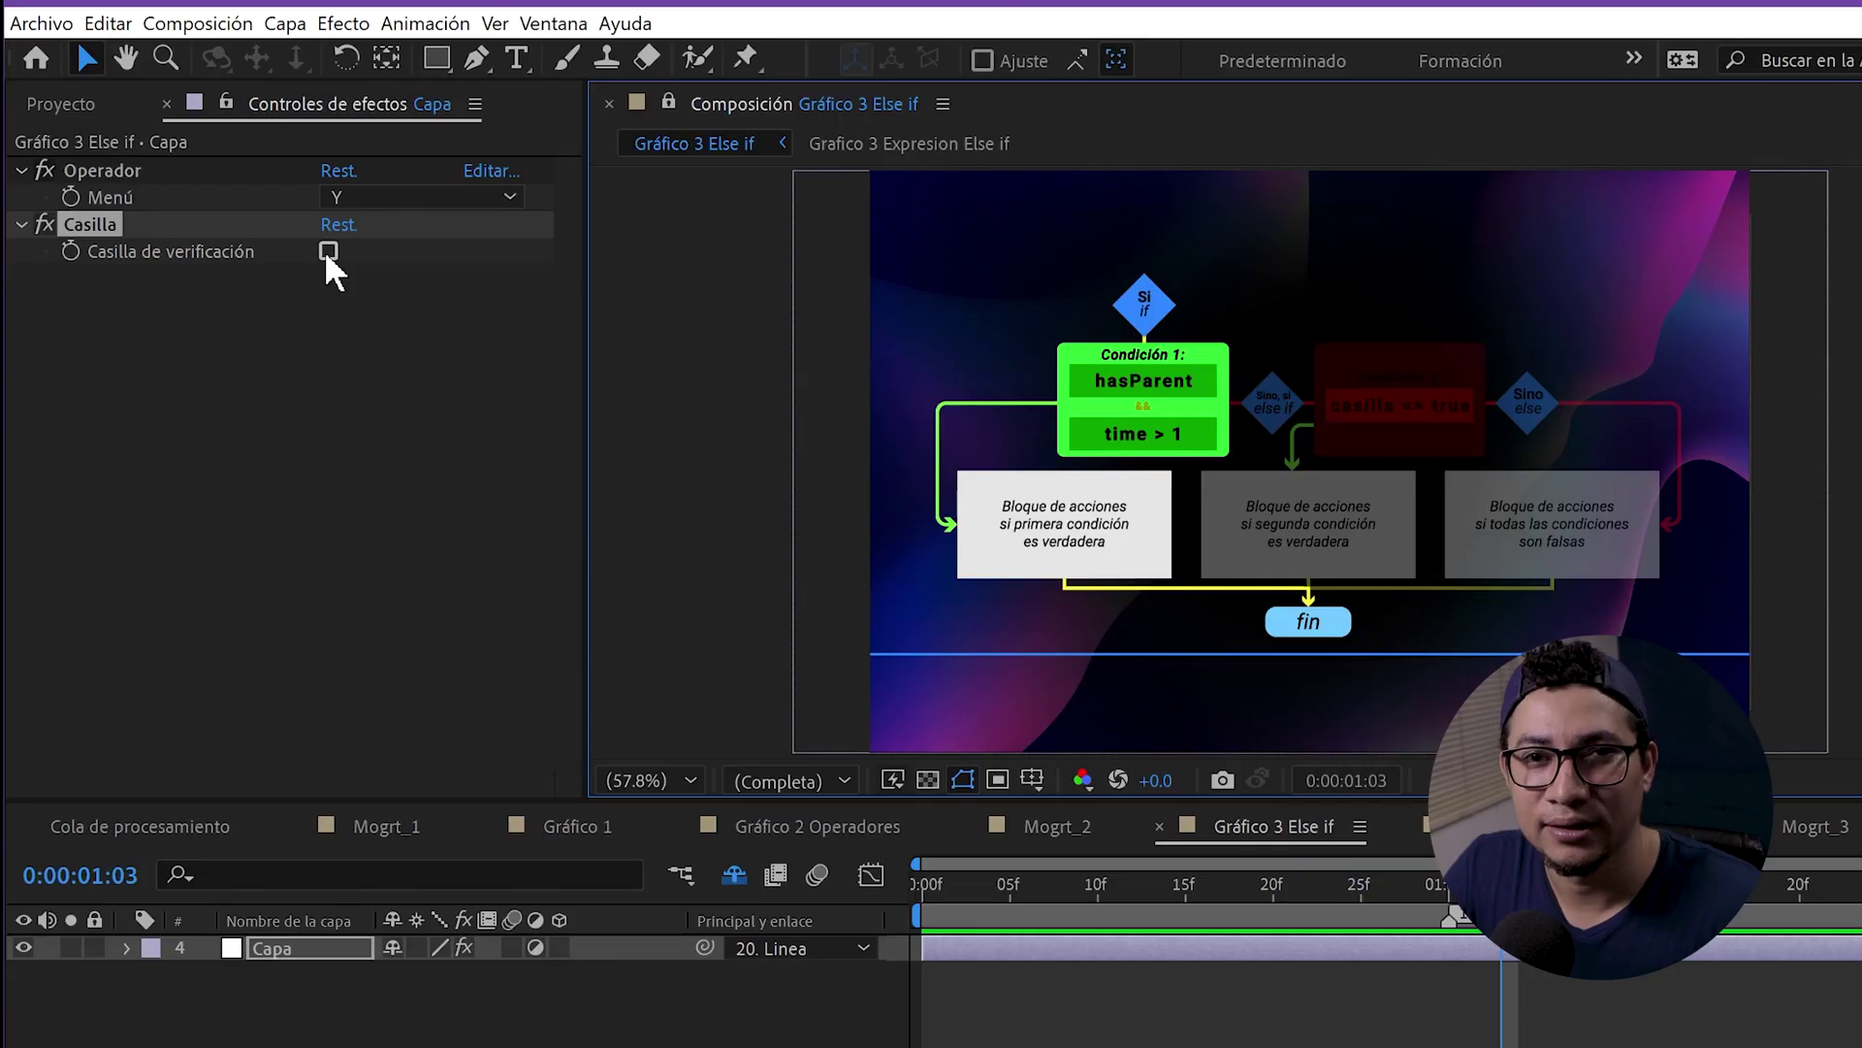
Step: Turn Casilla on, scrub before one second, then turn Casilla off to trigger the else block
click(327, 253)
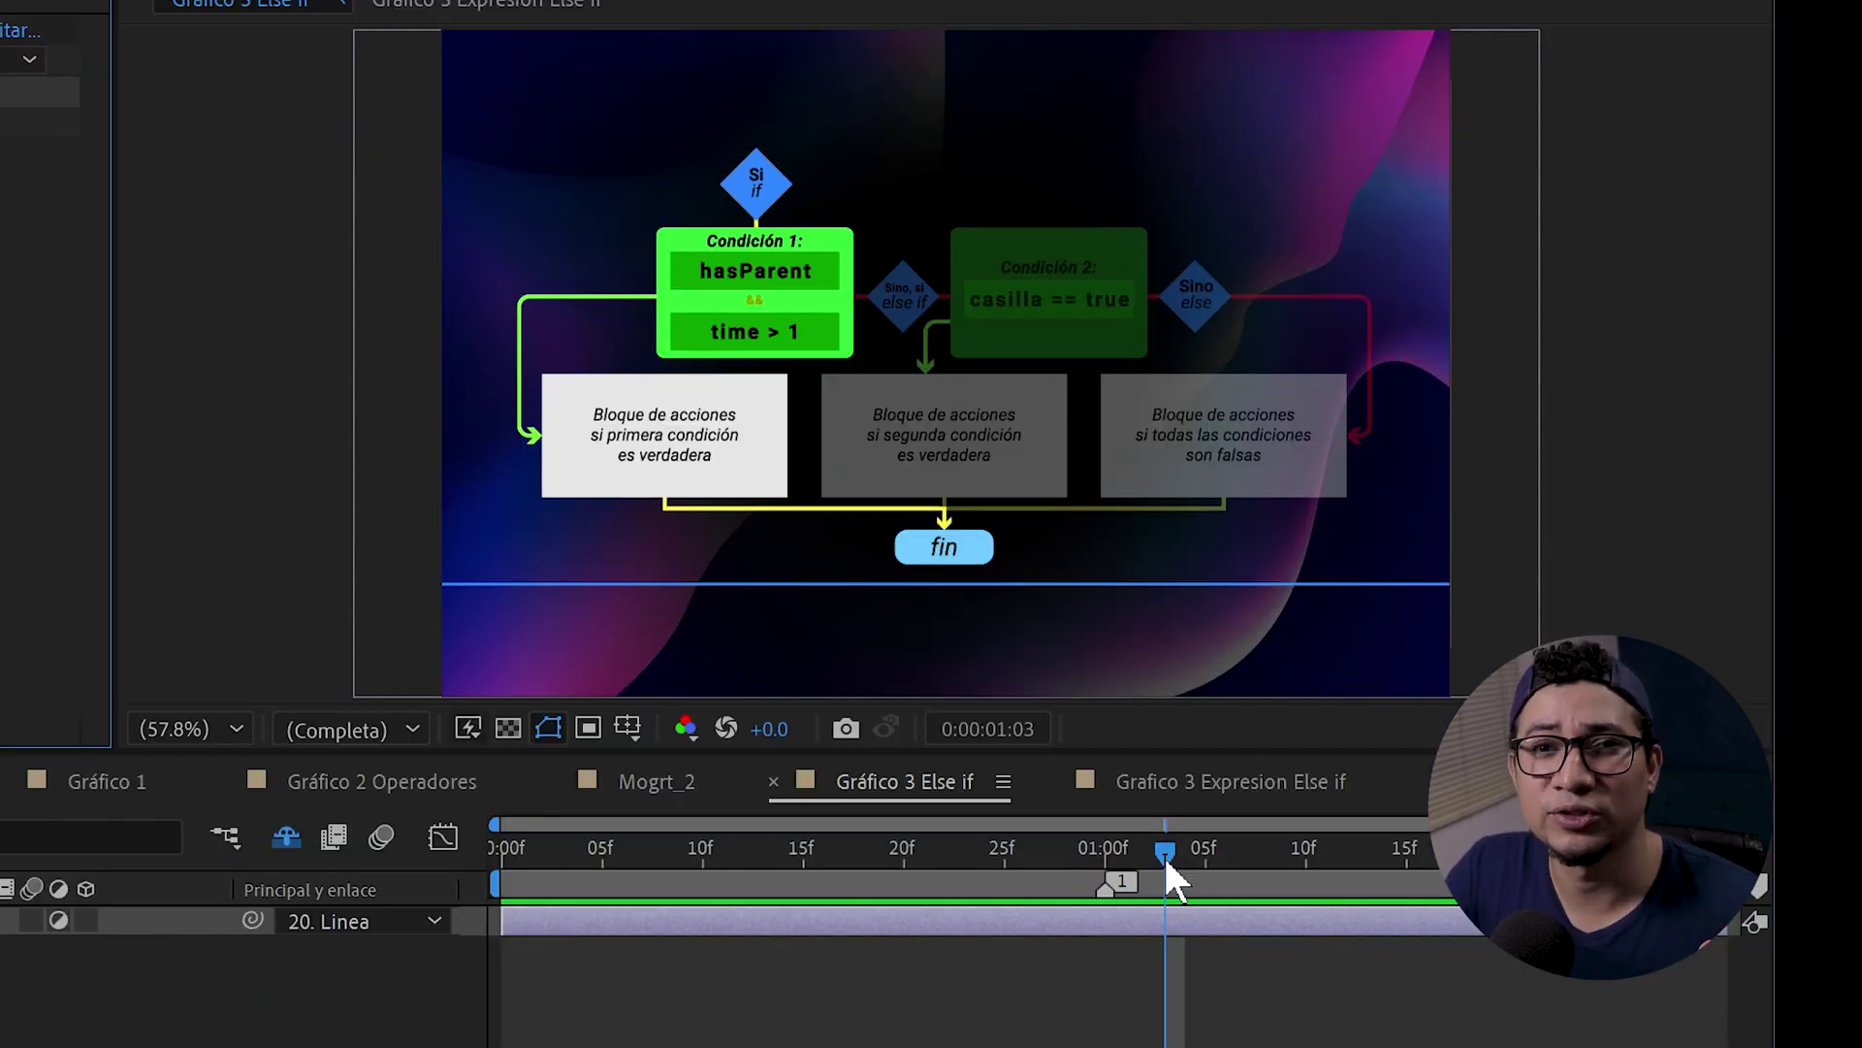
drag(1164, 851, 966, 851)
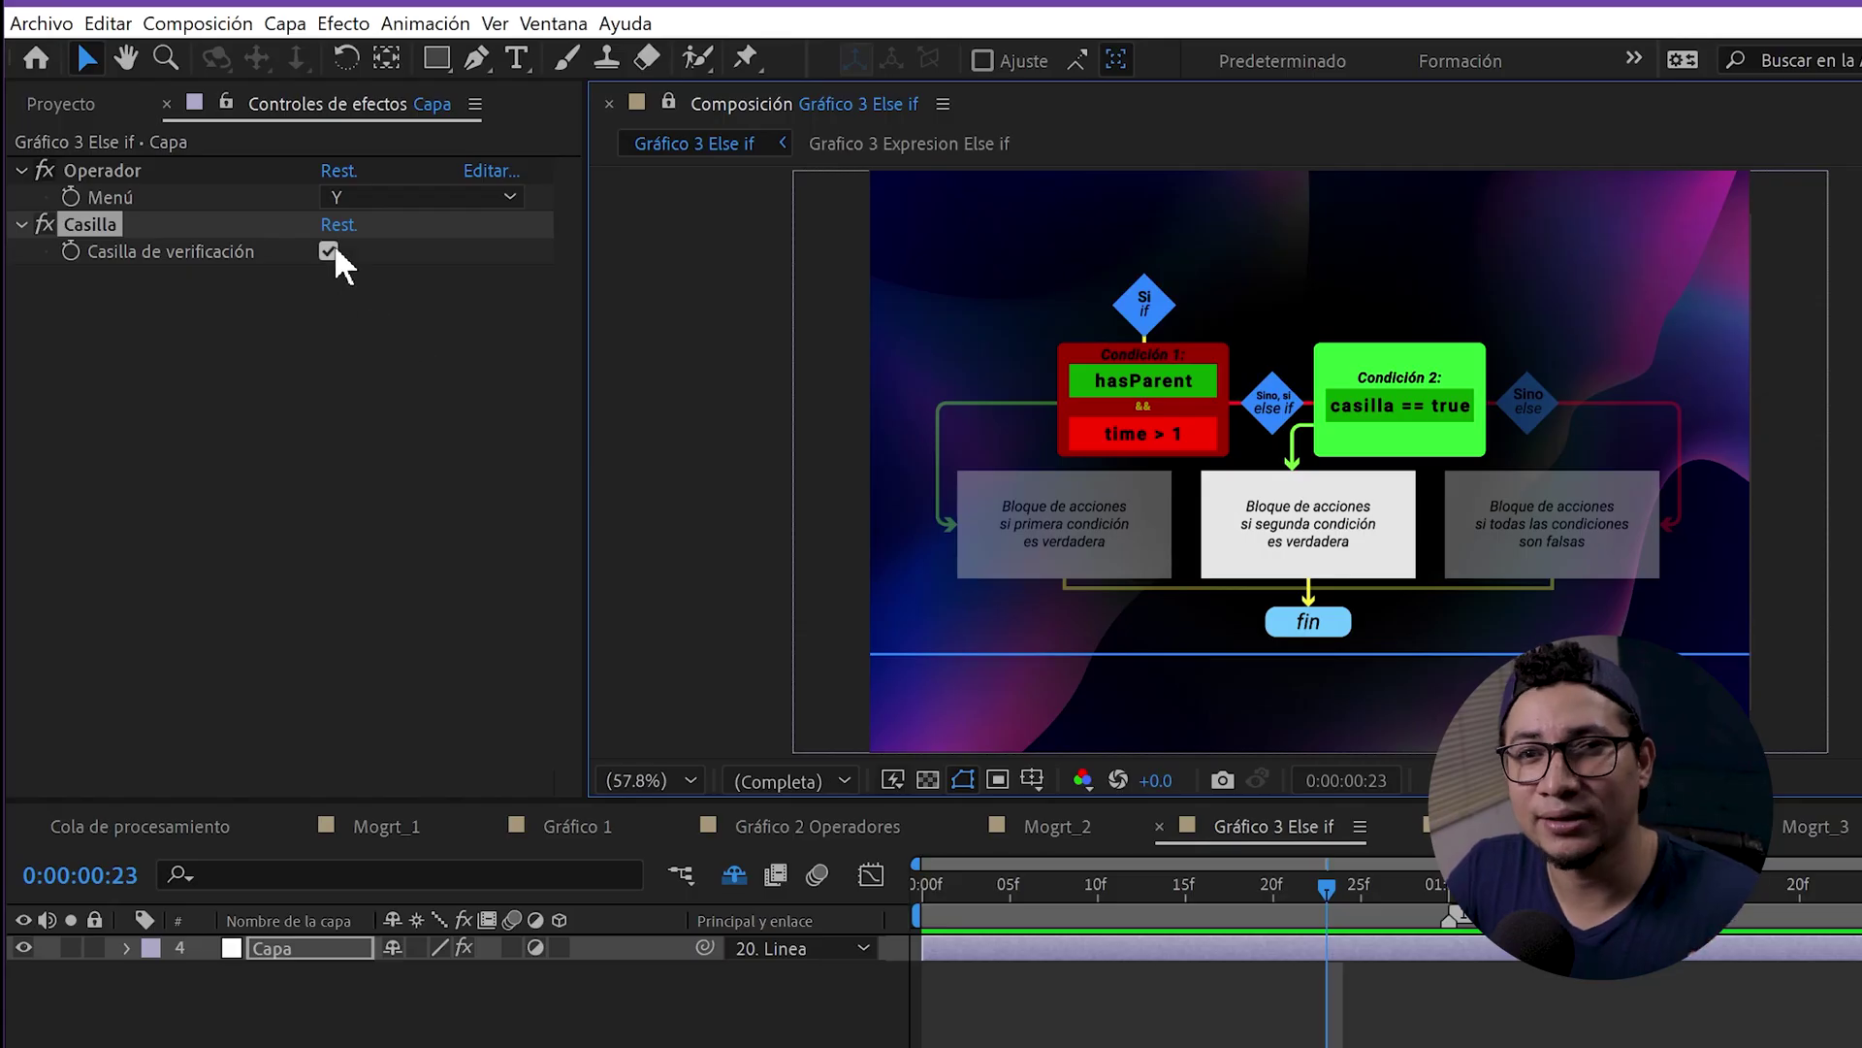
click(334, 246)
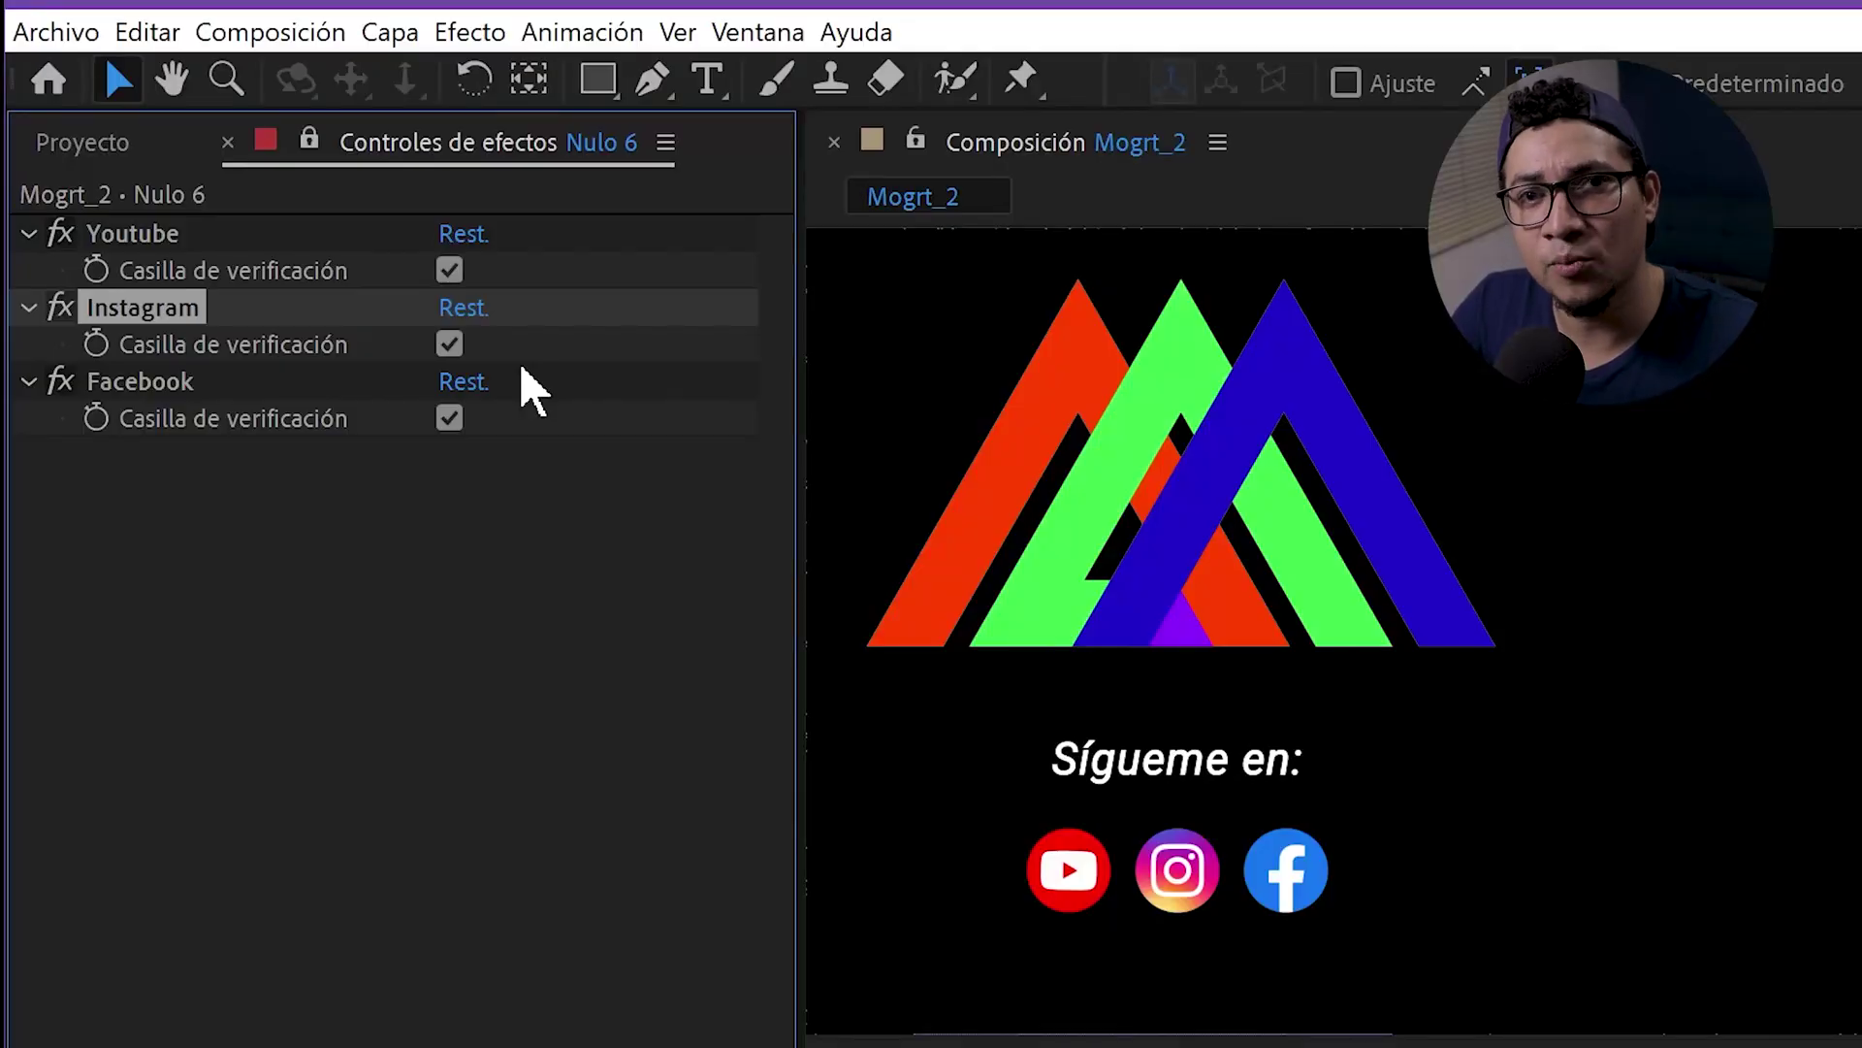
Step: Uncheck the Instagram and YouTube icons in Mogrt_2, then re-enable both checkboxes
click(454, 349)
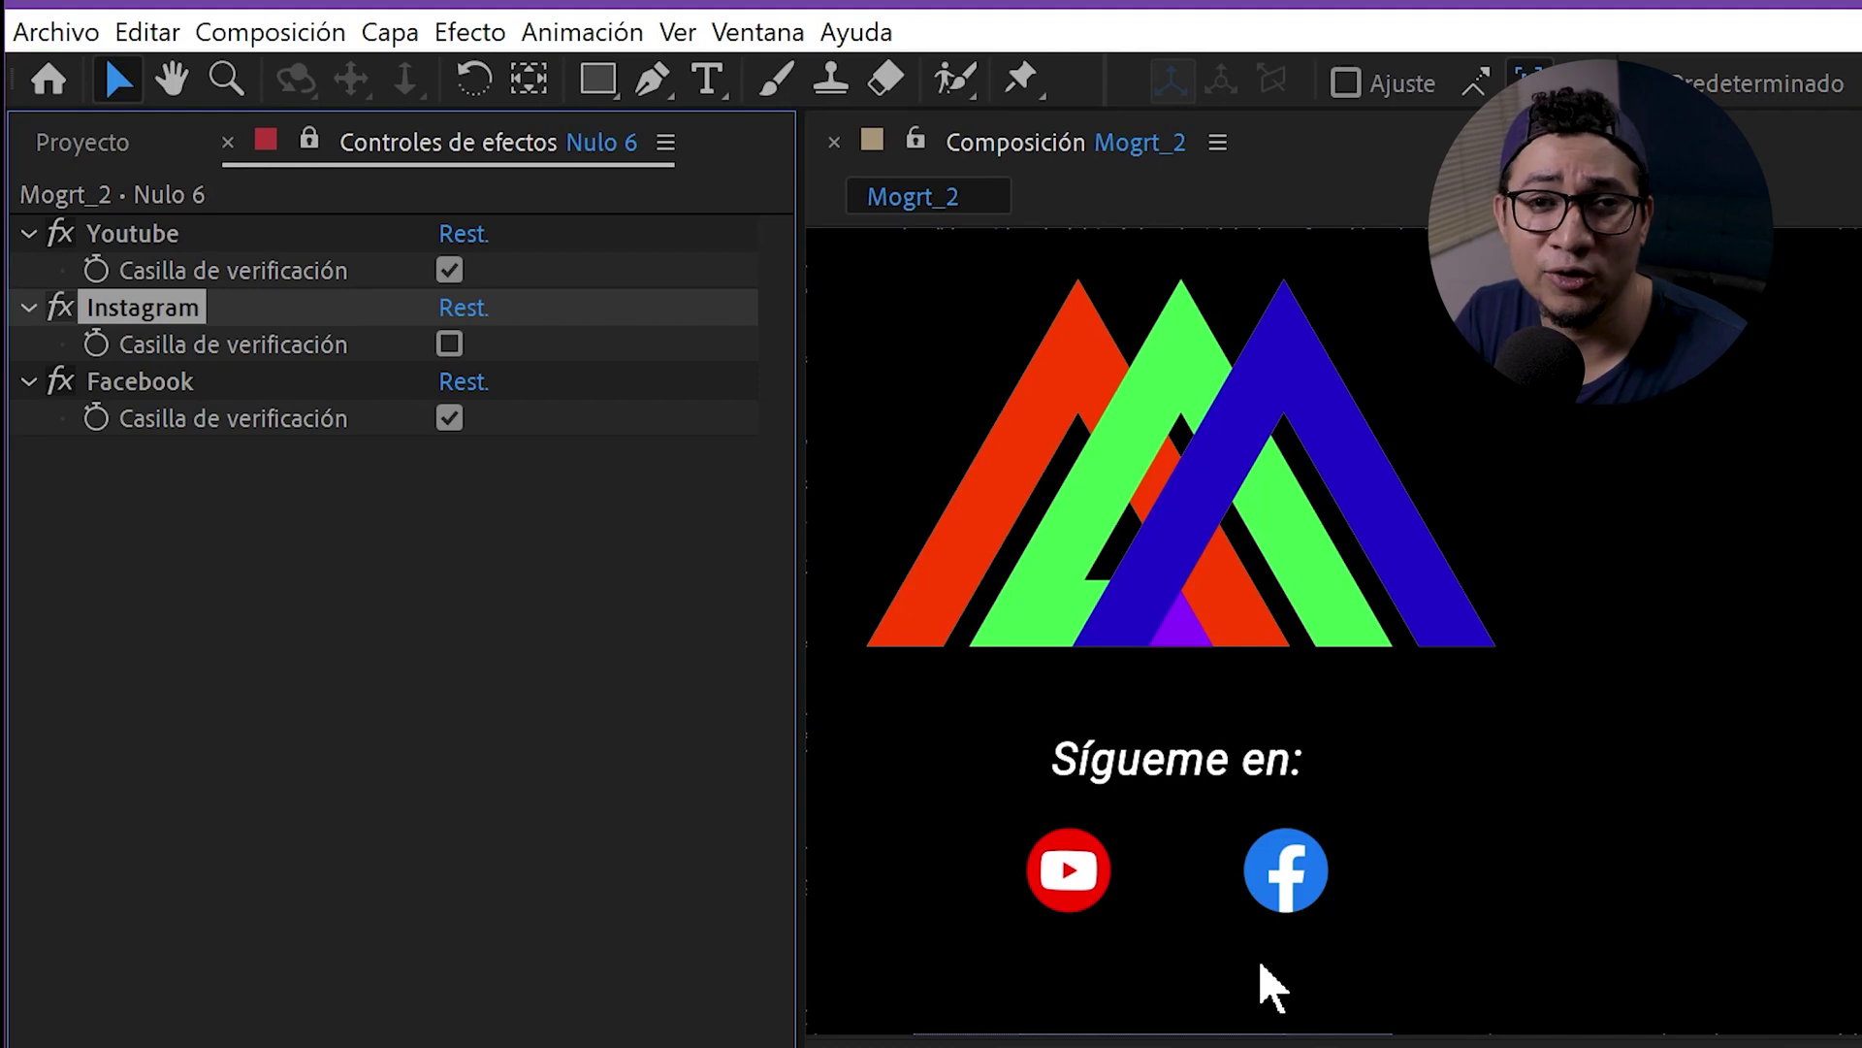
click(448, 271)
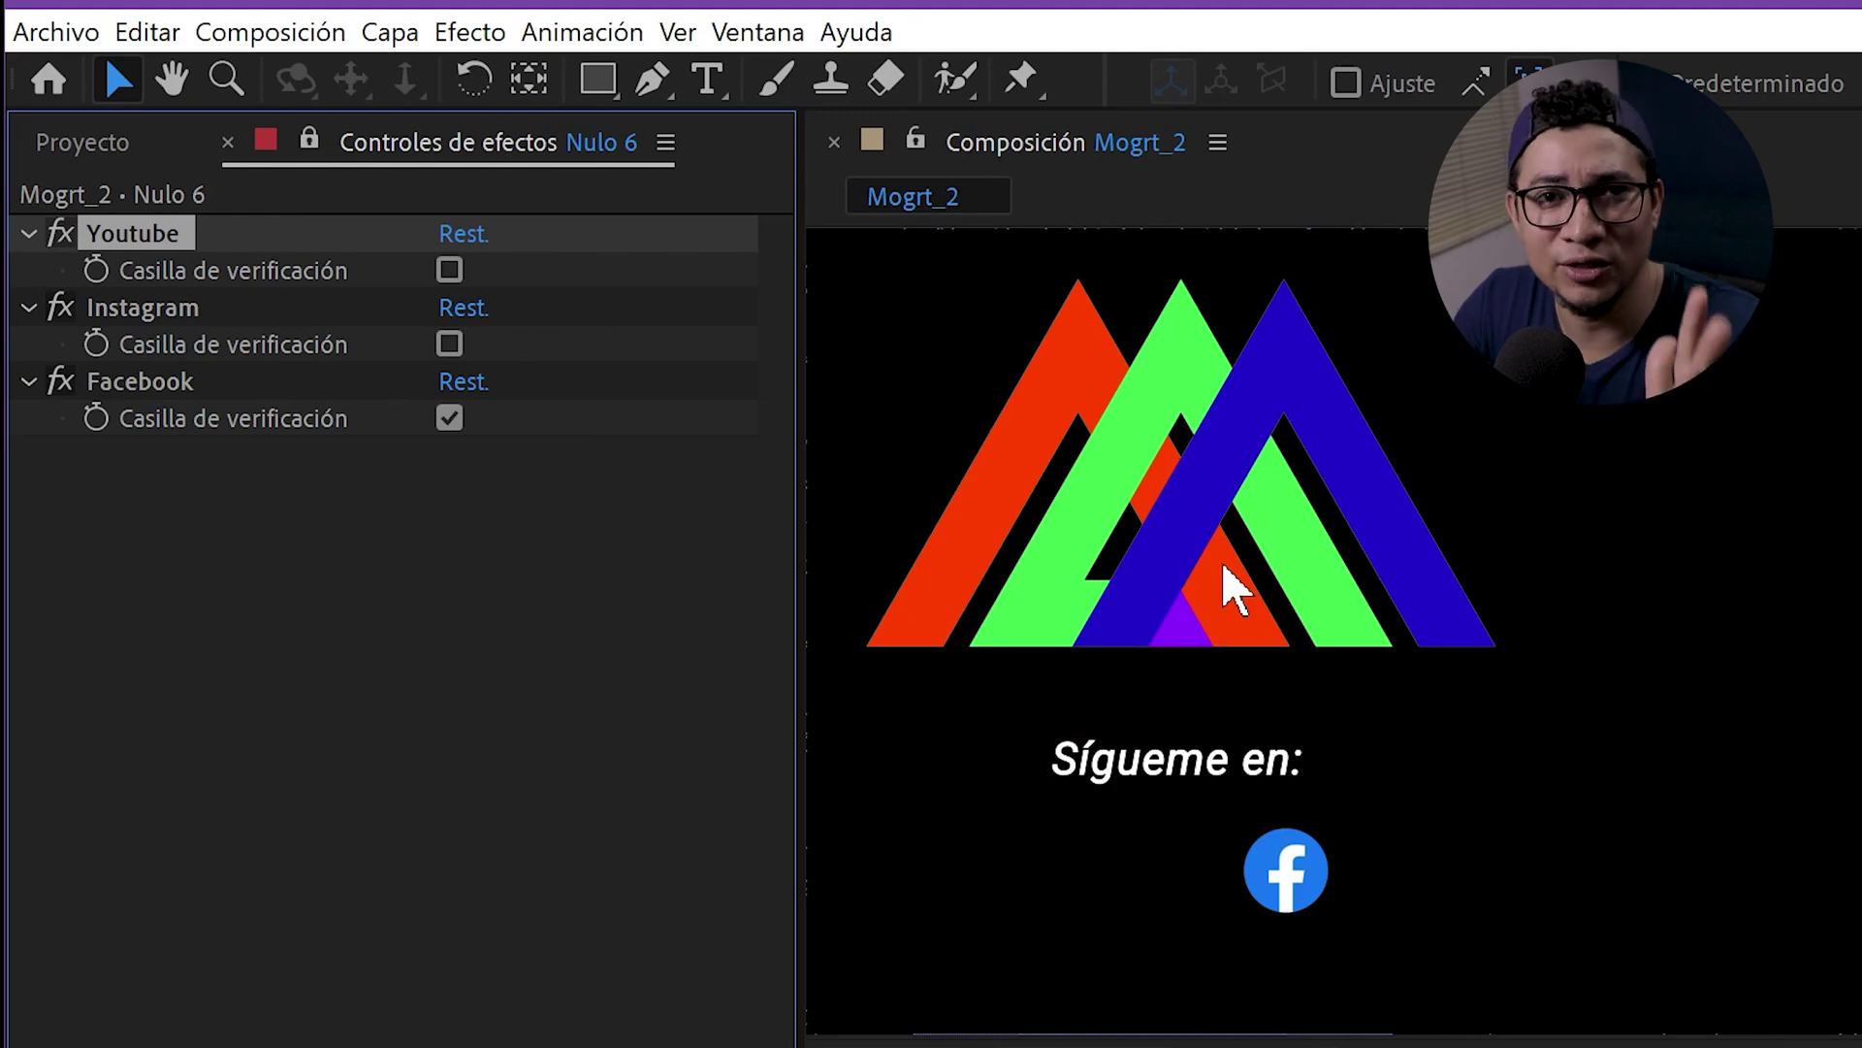
click(449, 343)
click(449, 270)
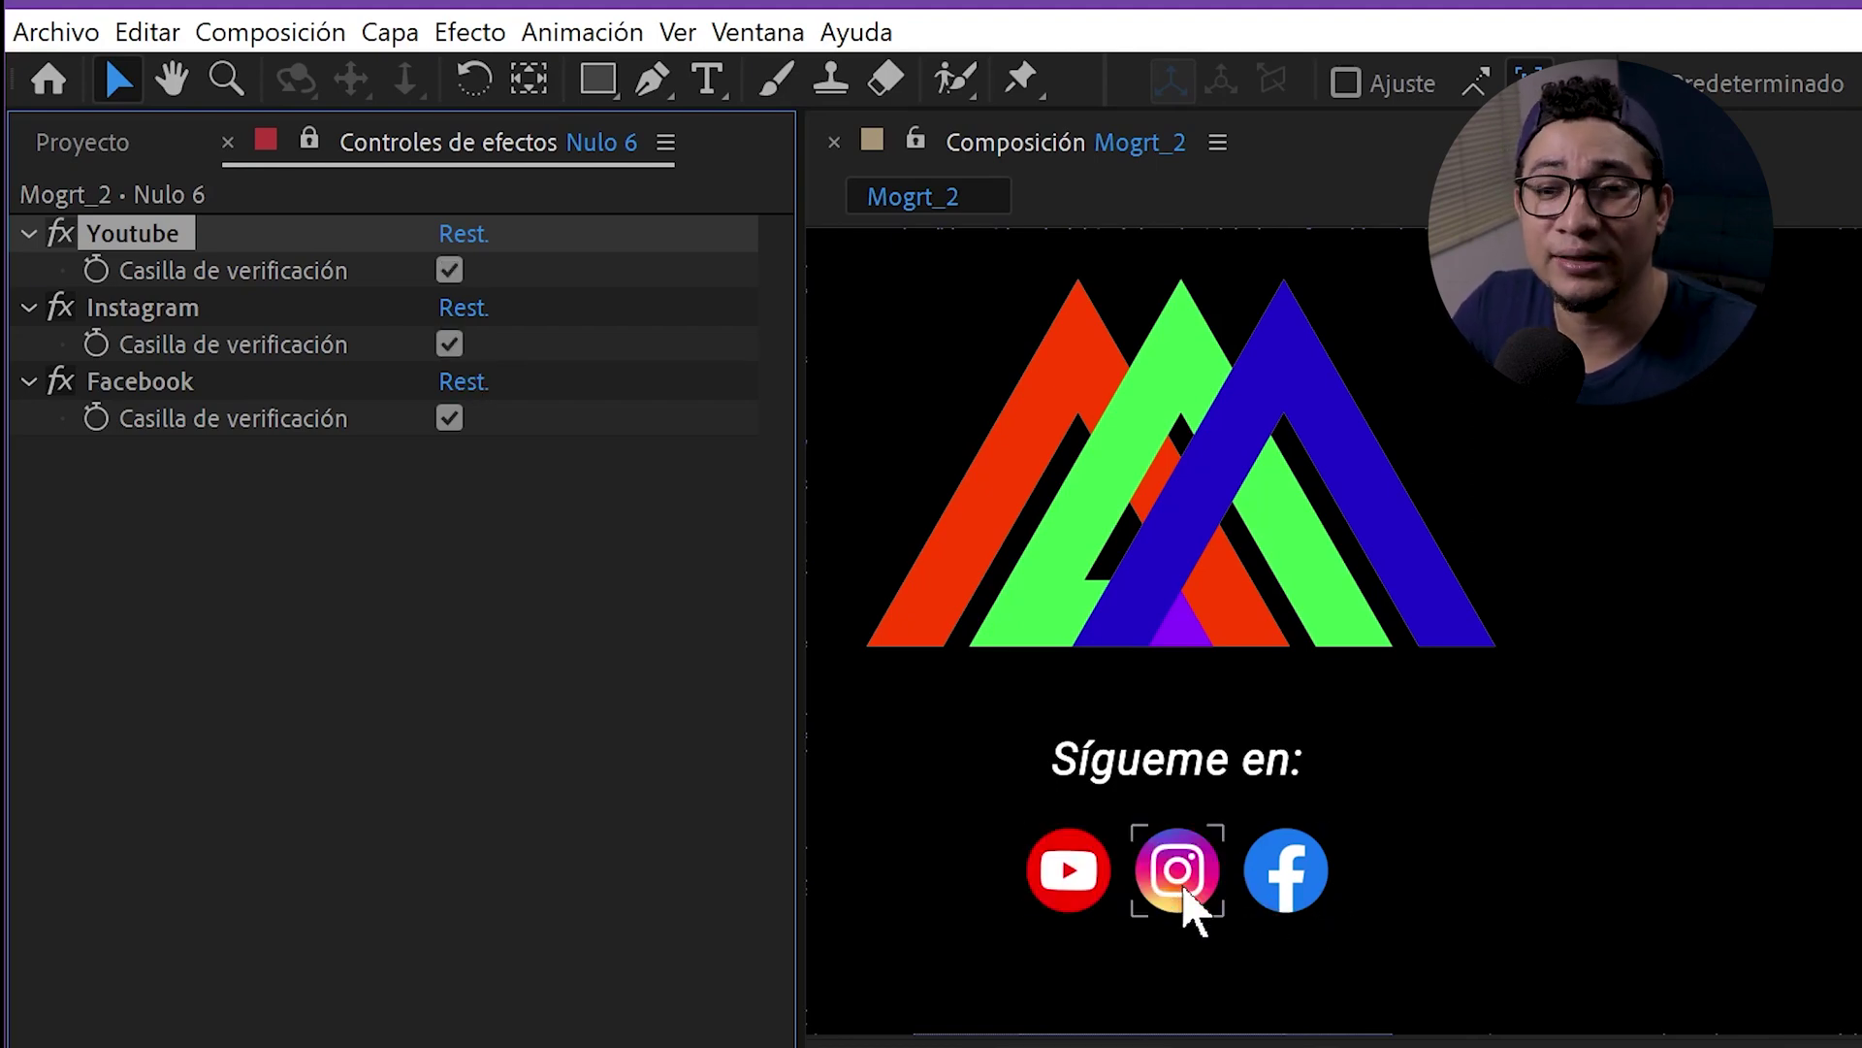
click(466, 312)
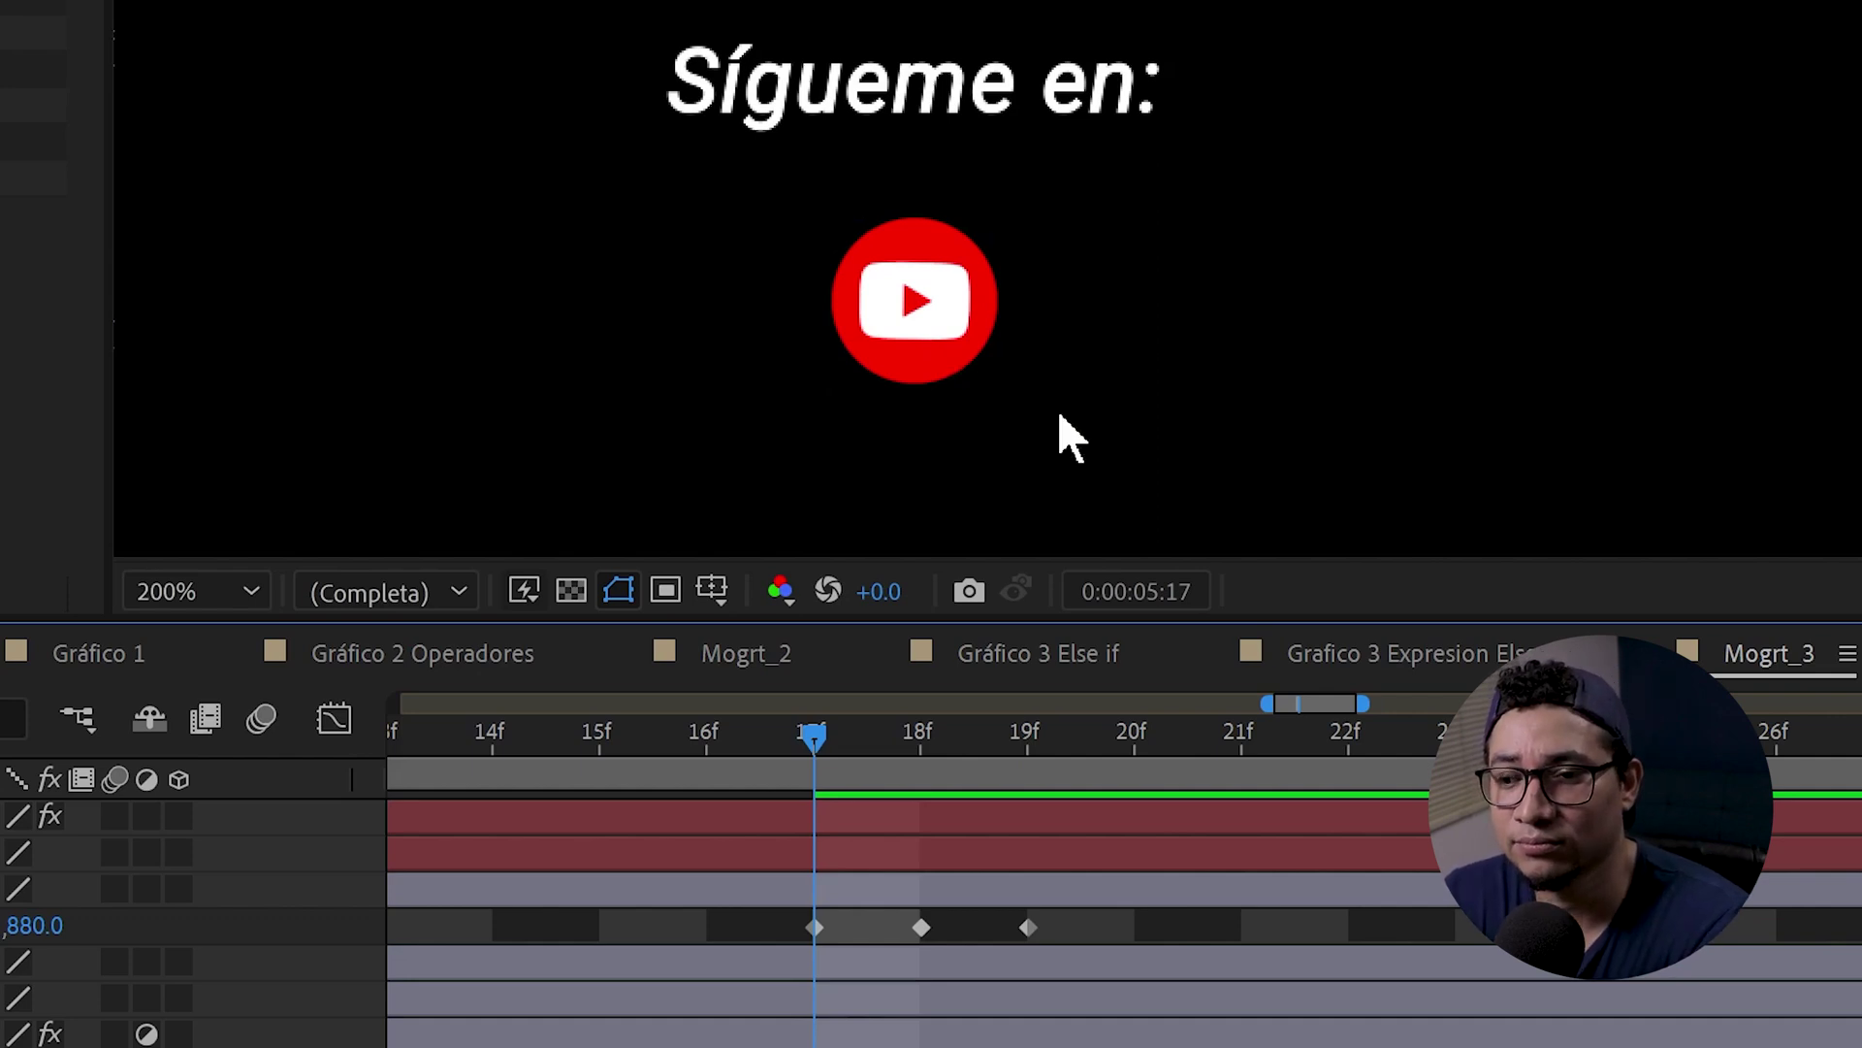
Step: Step frame by frame through Mogrt_3's icon slide with the Youtube layer selected
key(Page_Down)
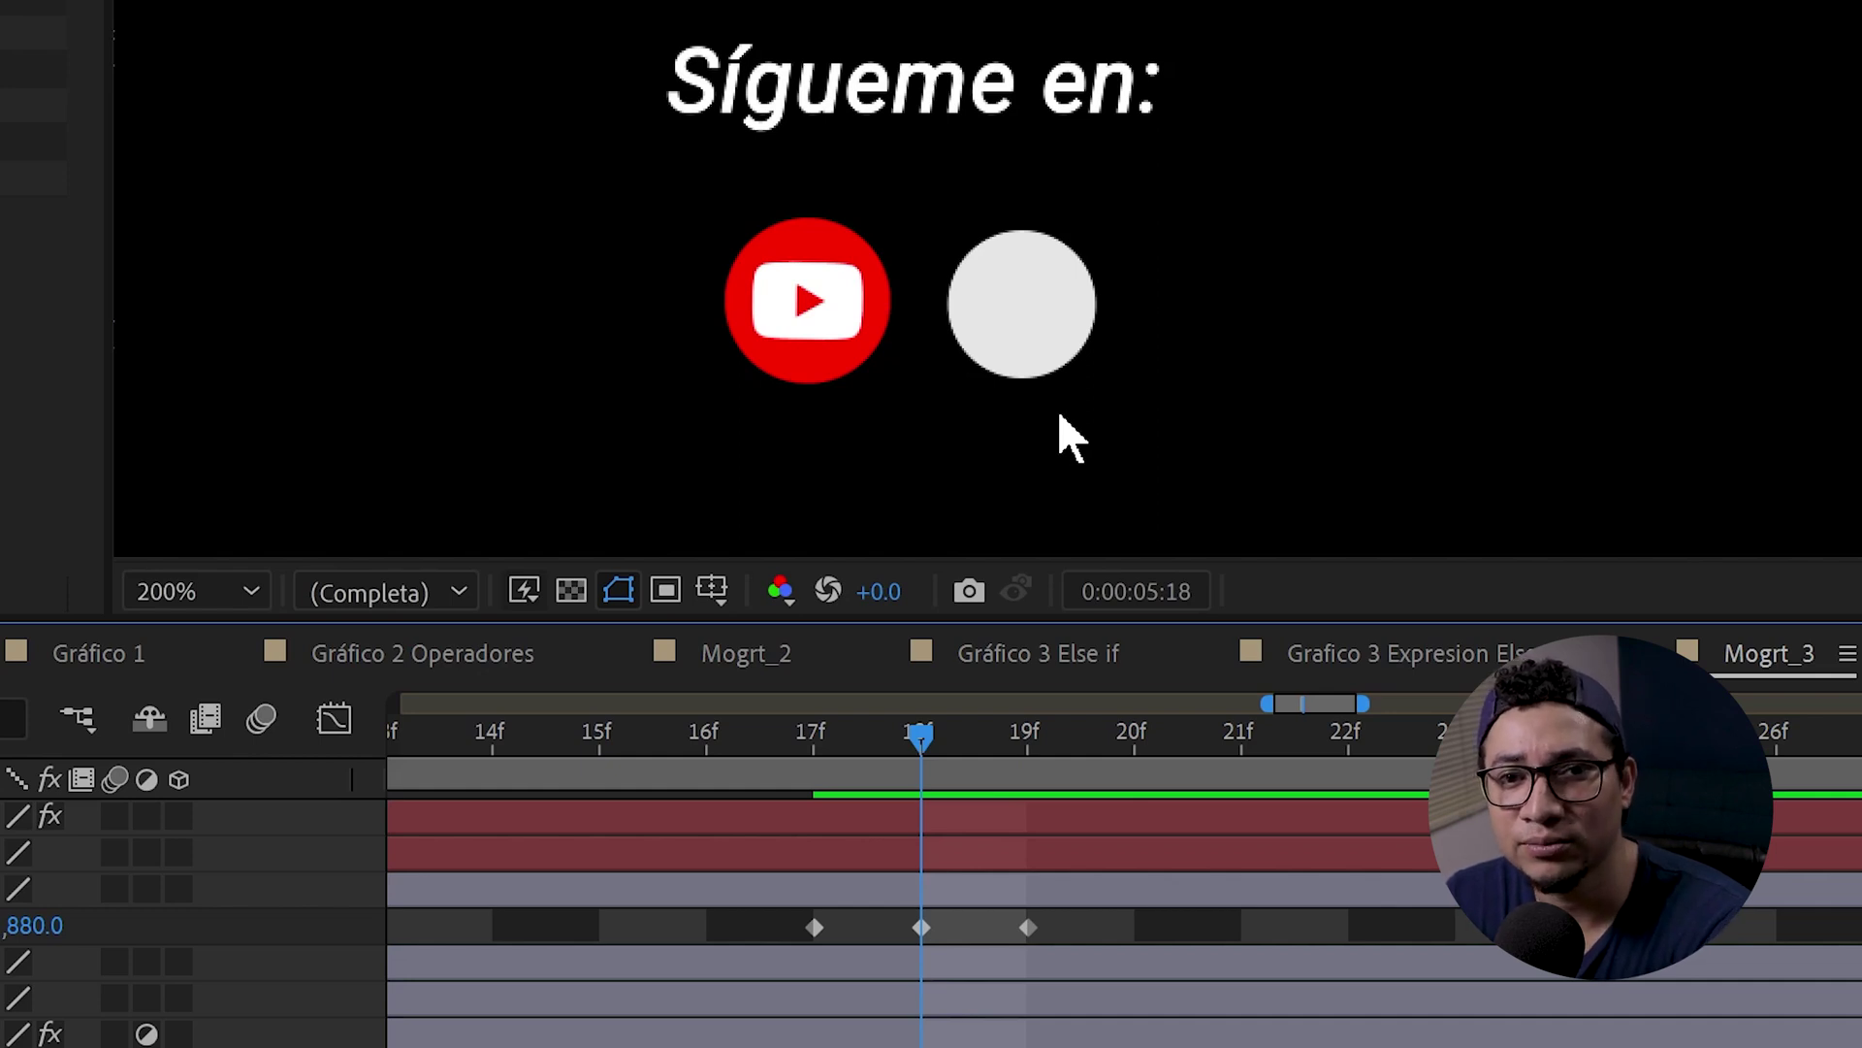
key(Page_Down)
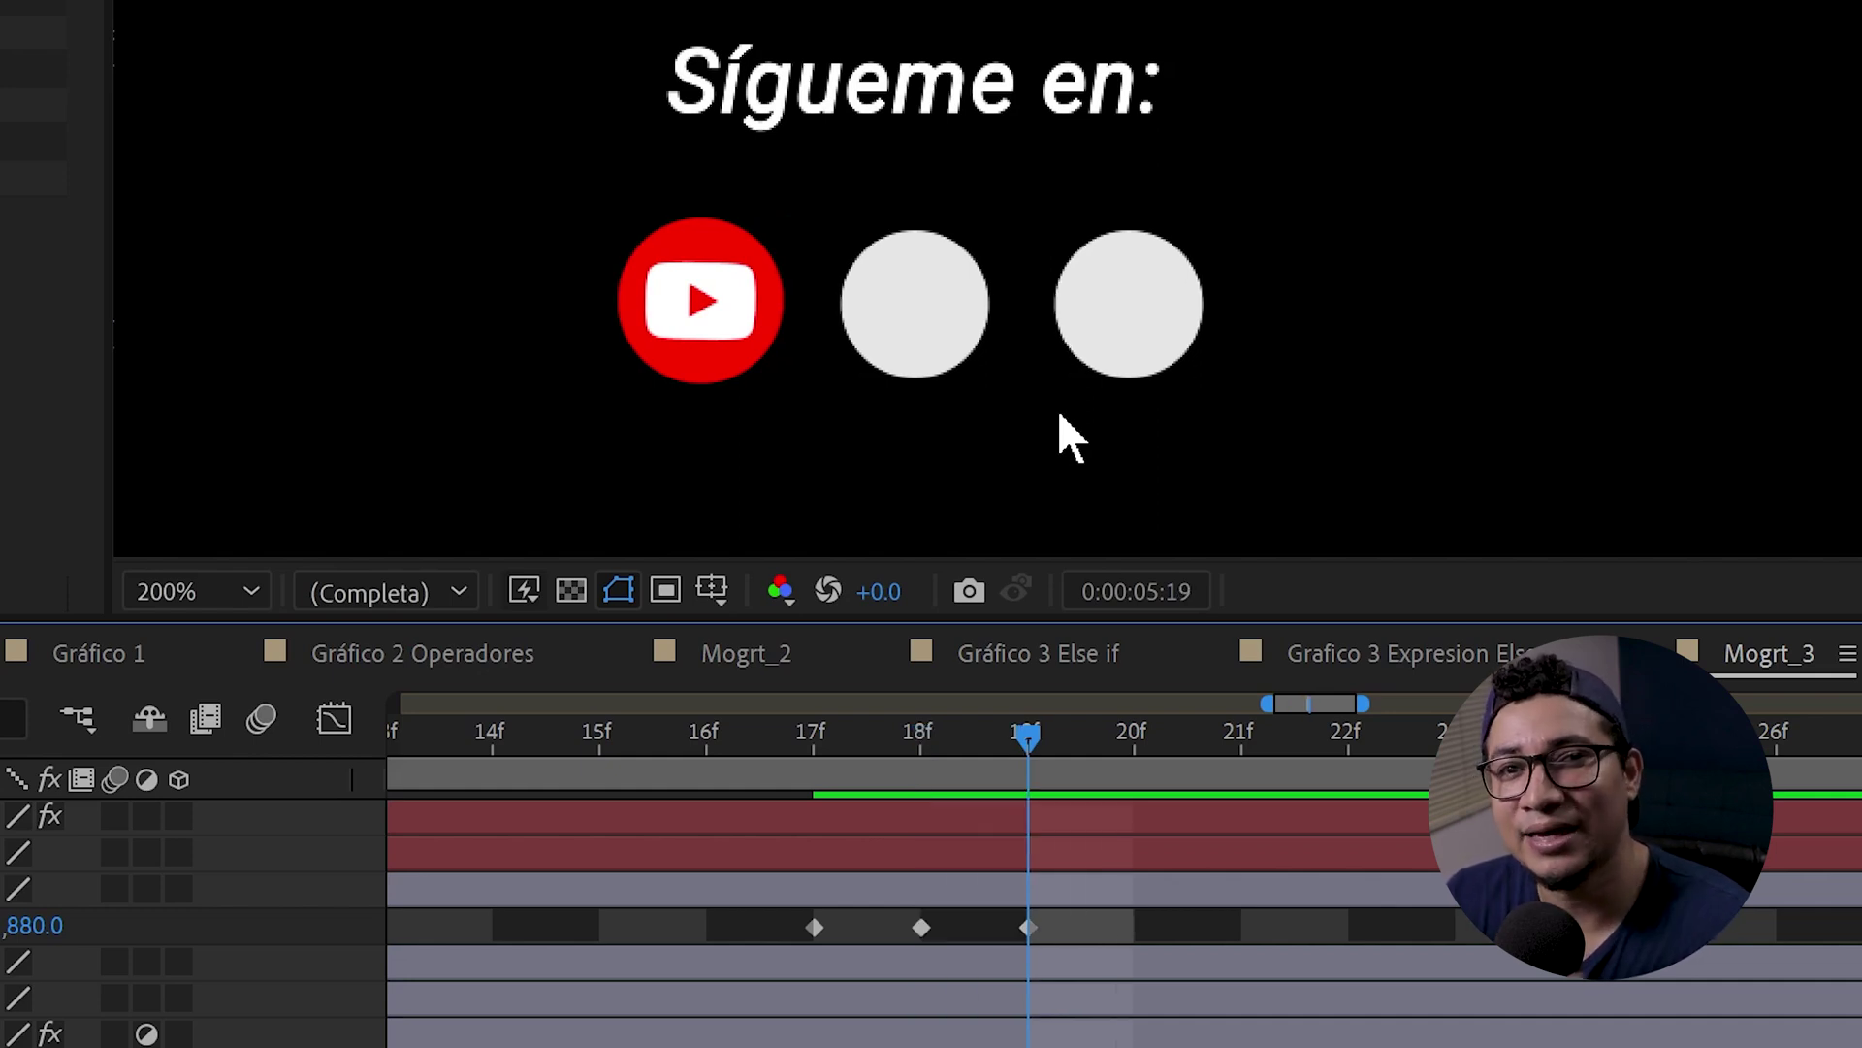
click(1052, 888)
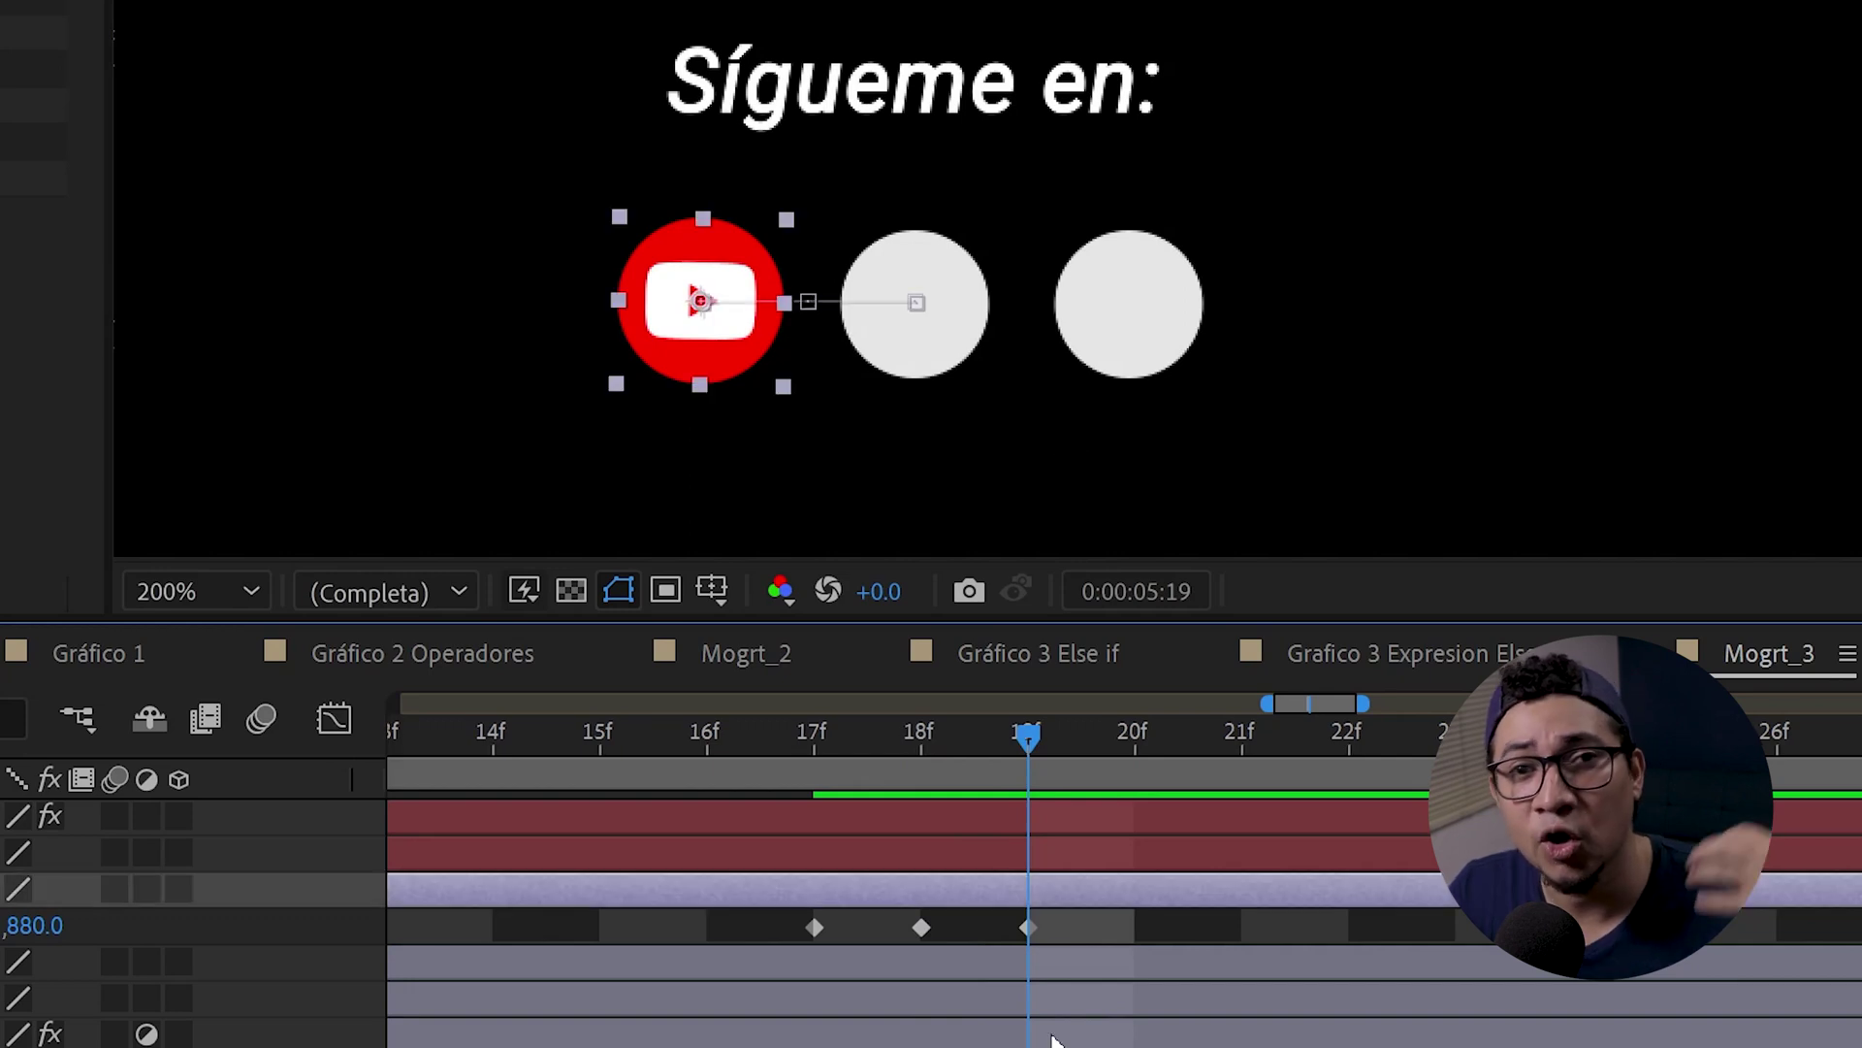
key(Page_Up)
key(Page_Up)
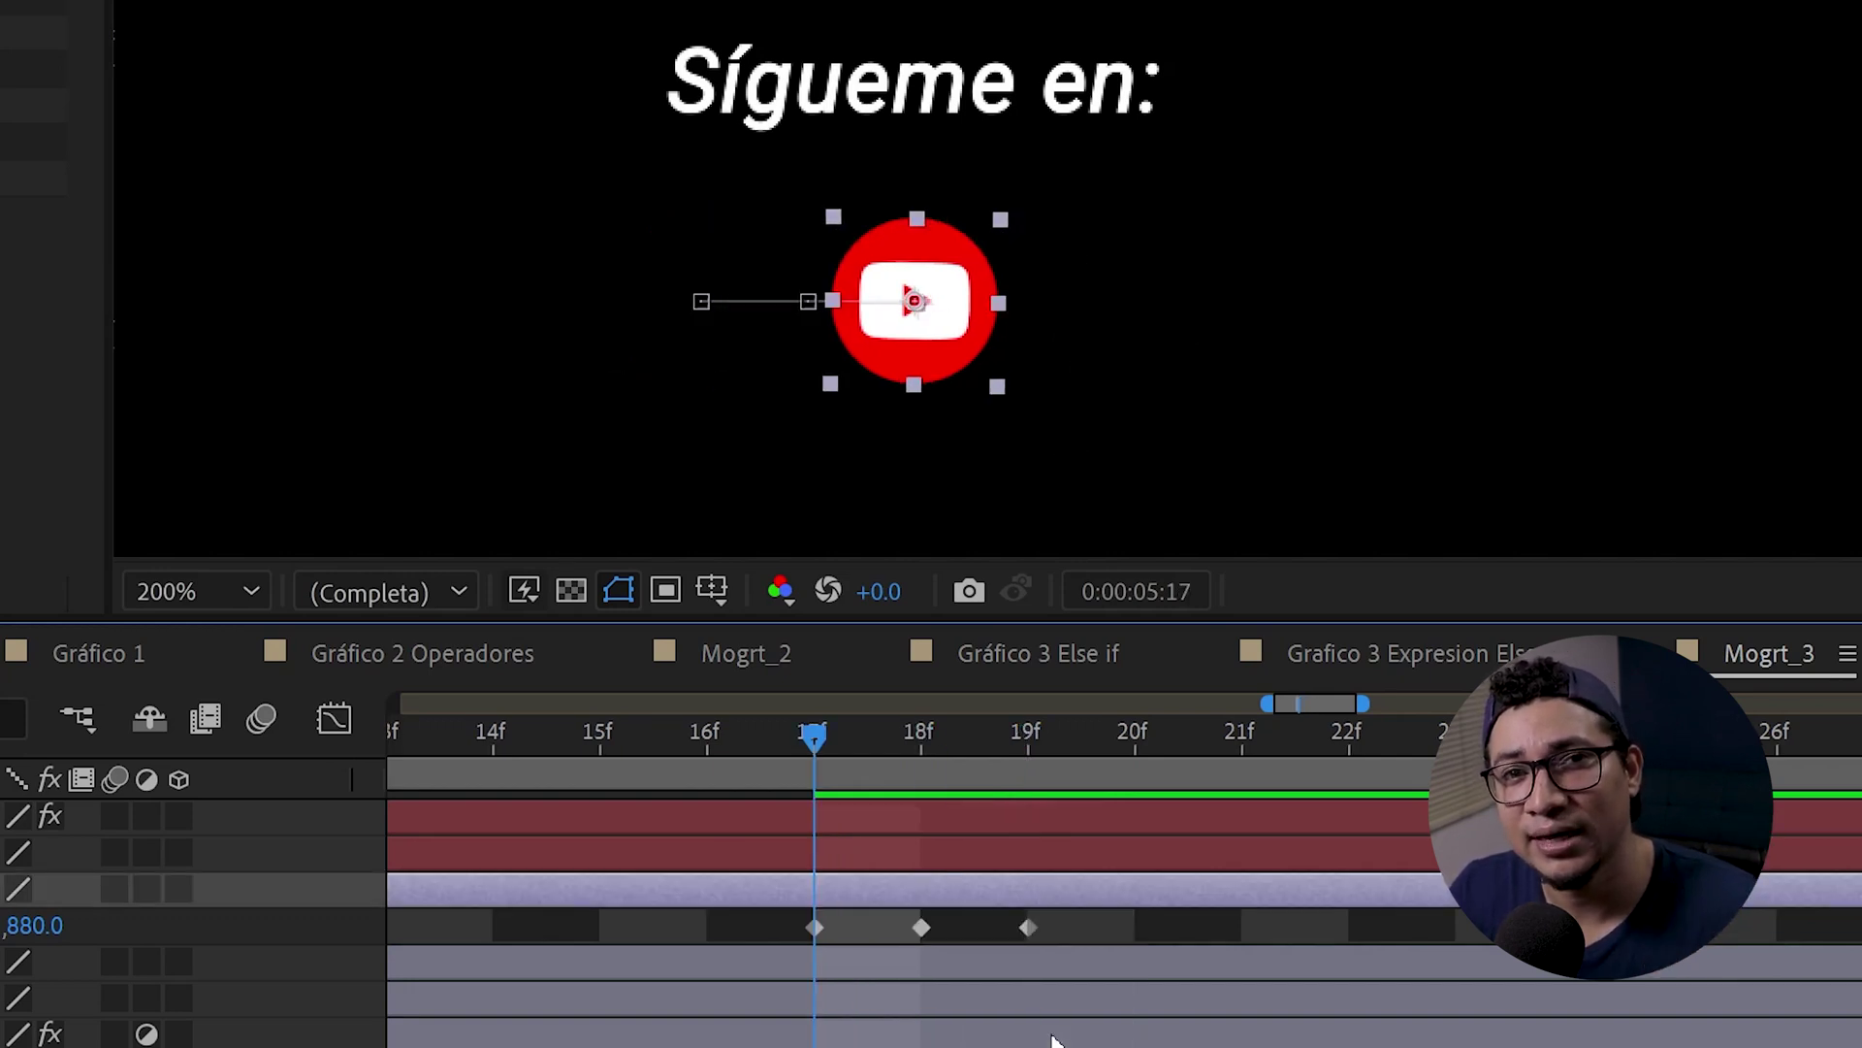
key(Page_Down)
key(Page_Down)
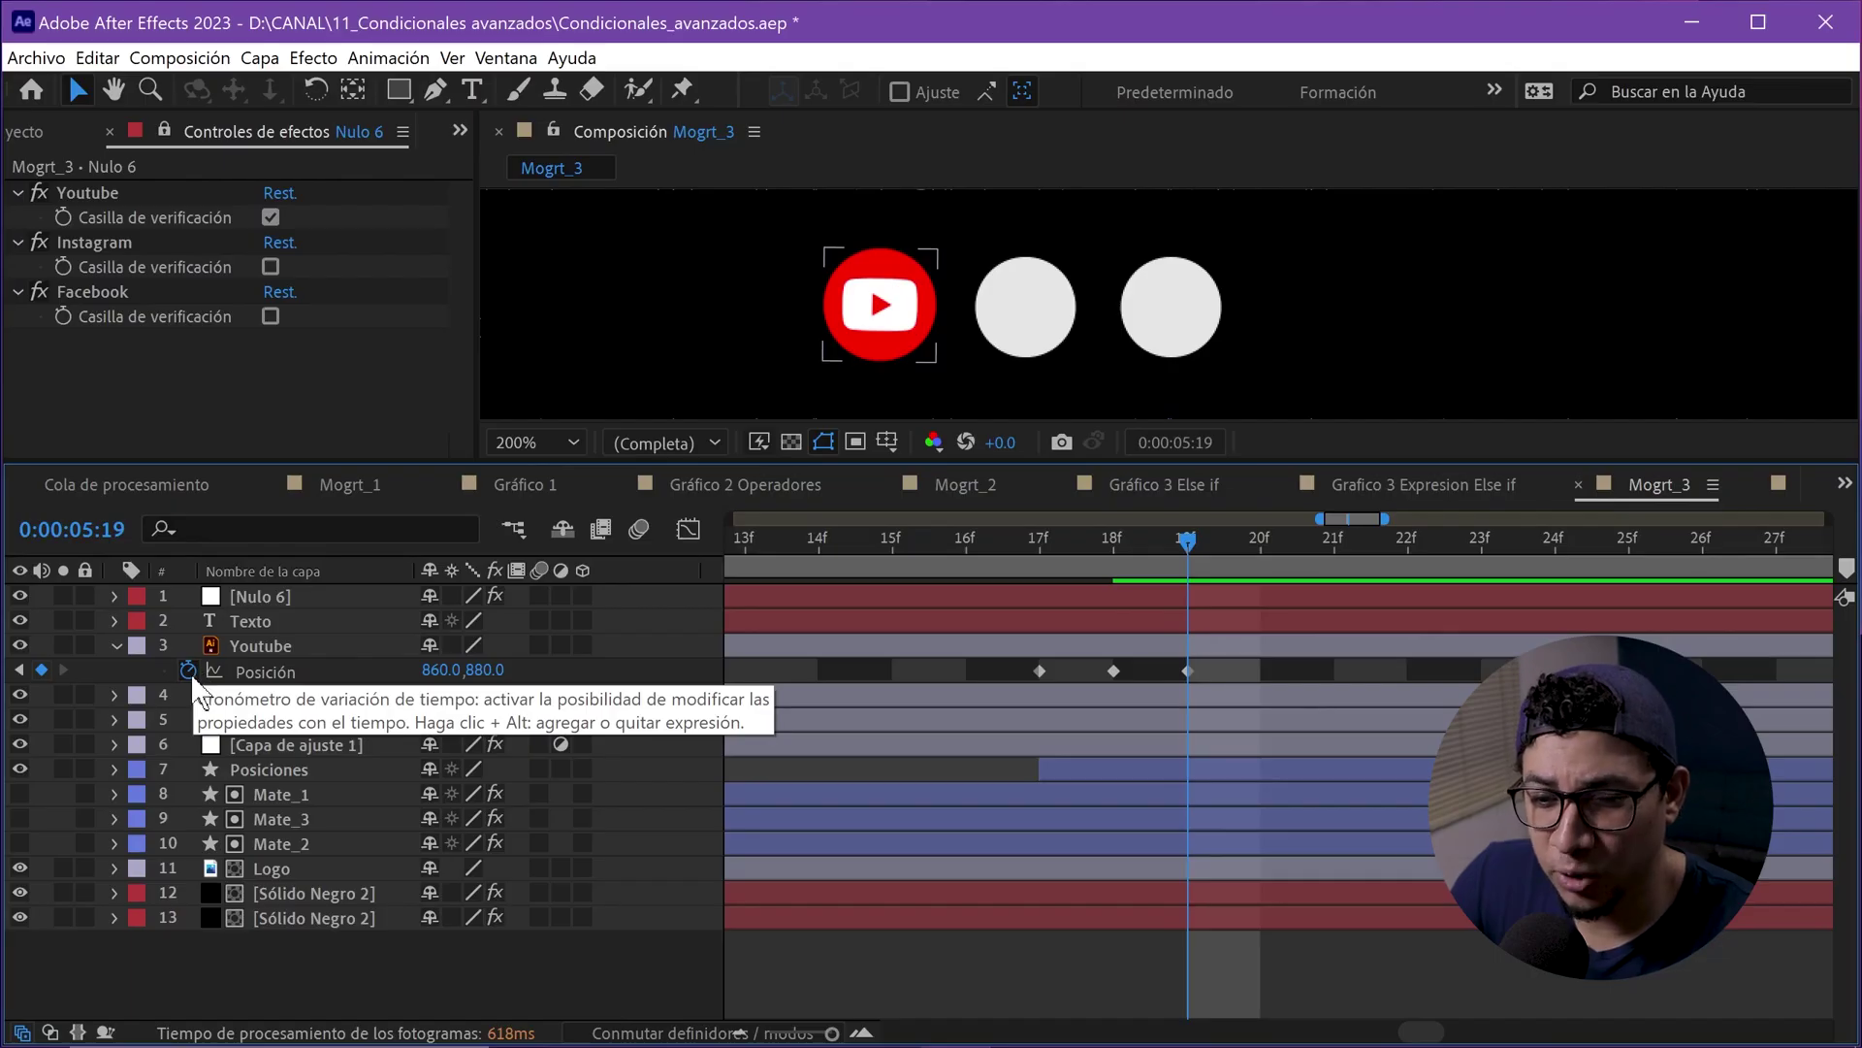
Step: Start a Youtube Position expression defining YB, IG and FB from Nulo 6's three checkboxes
alt+click(191, 676)
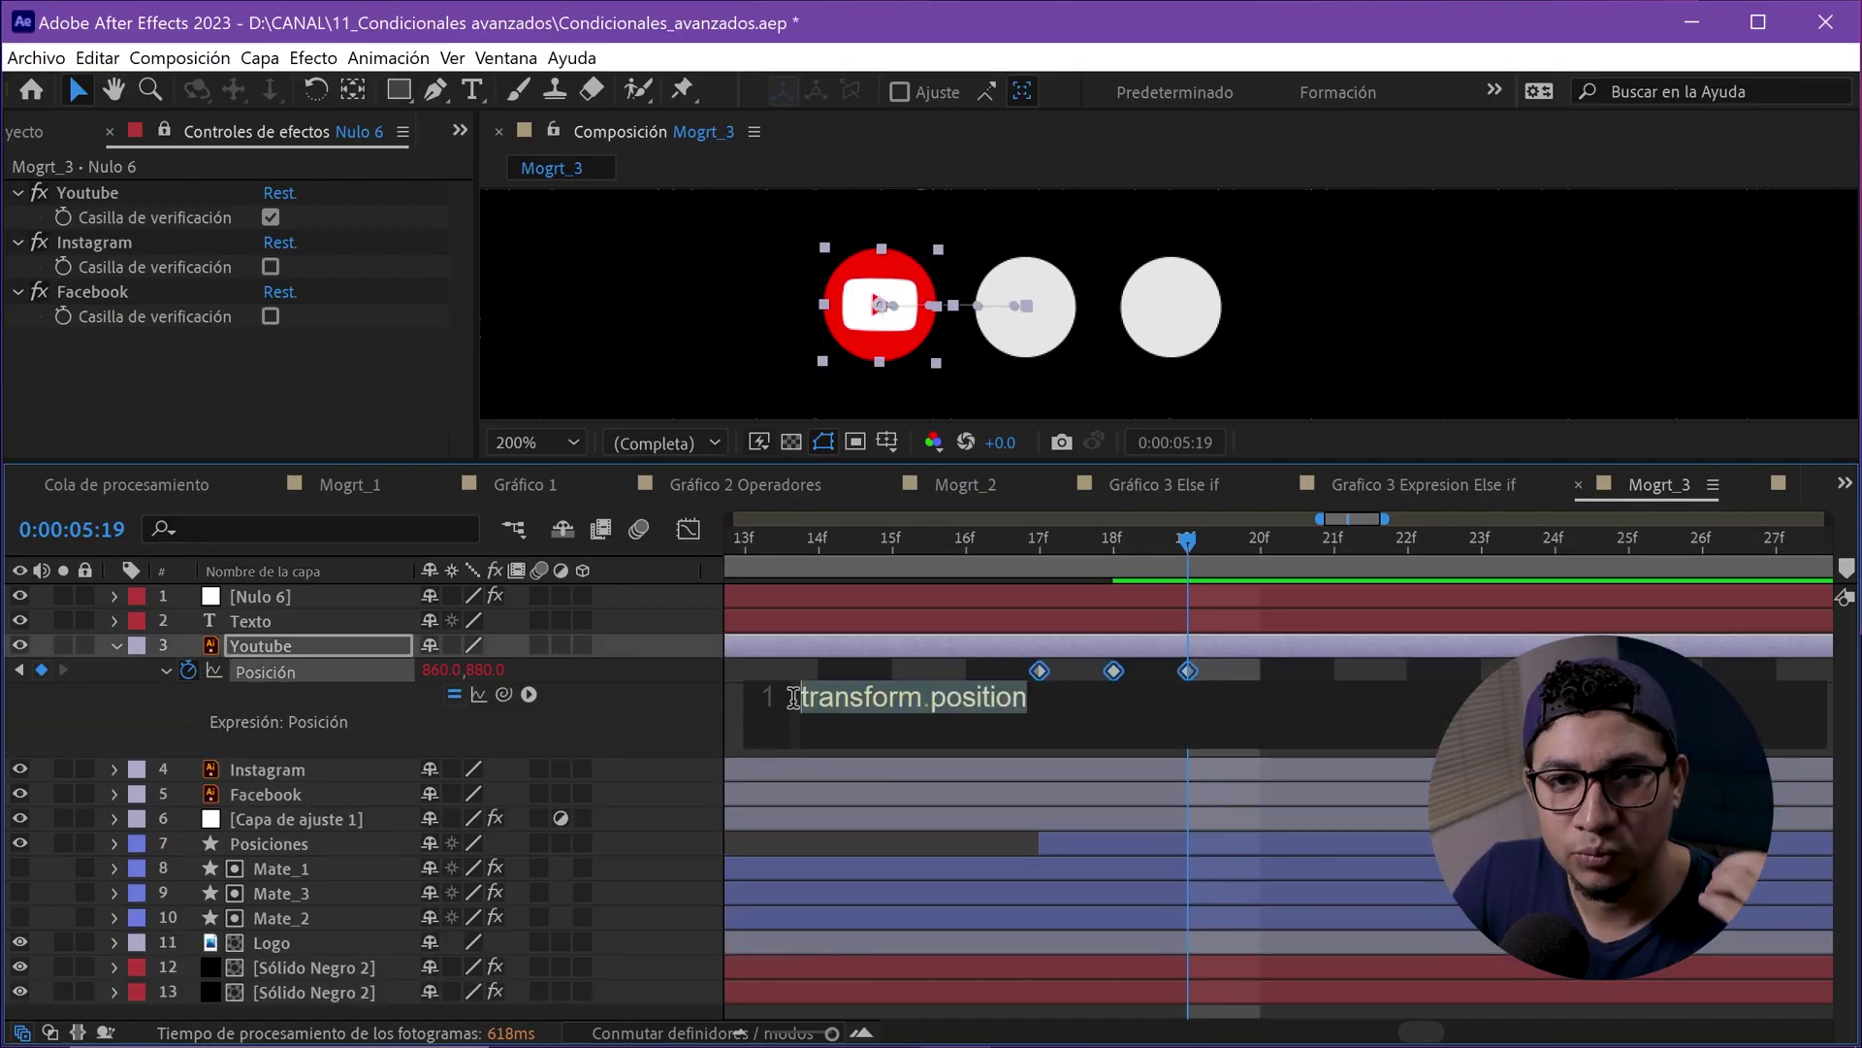
text(YB =)
key(ctrl+v)
key(Return)
text(IG =)
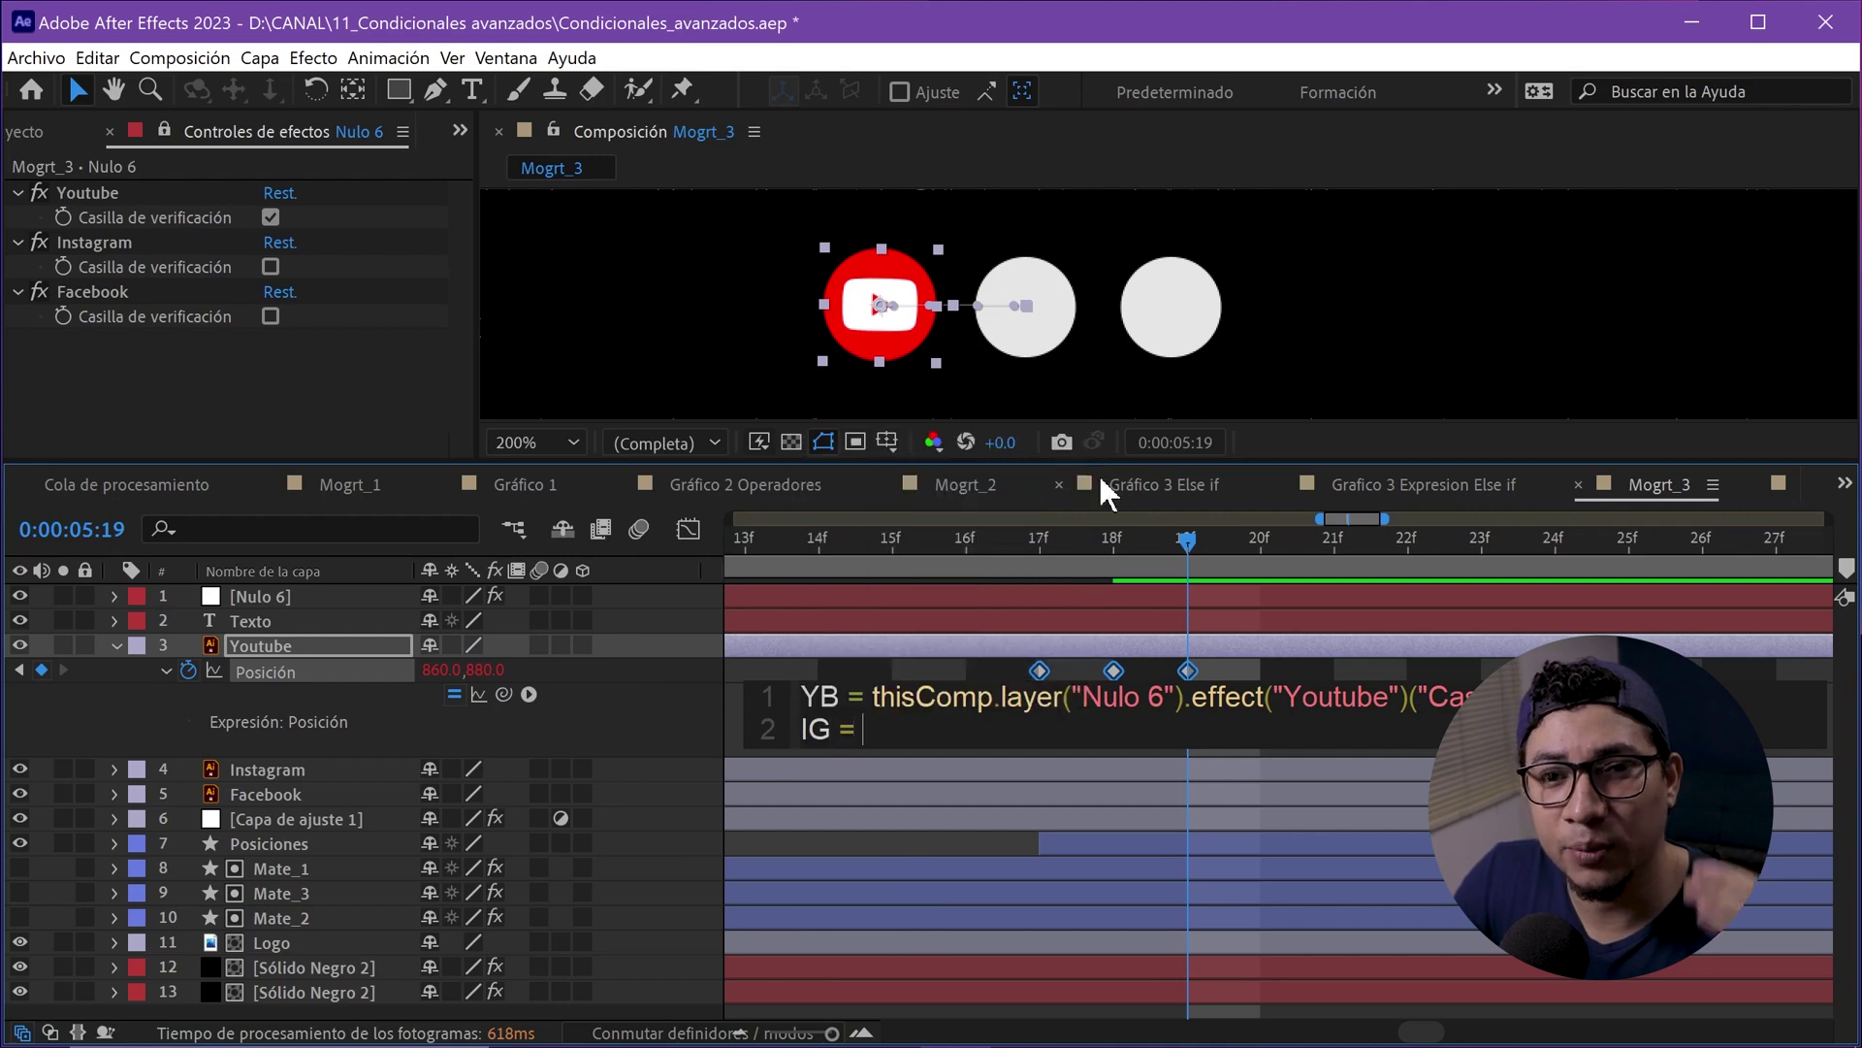
drag(503, 693, 271, 267)
key(Return)
text(FB =)
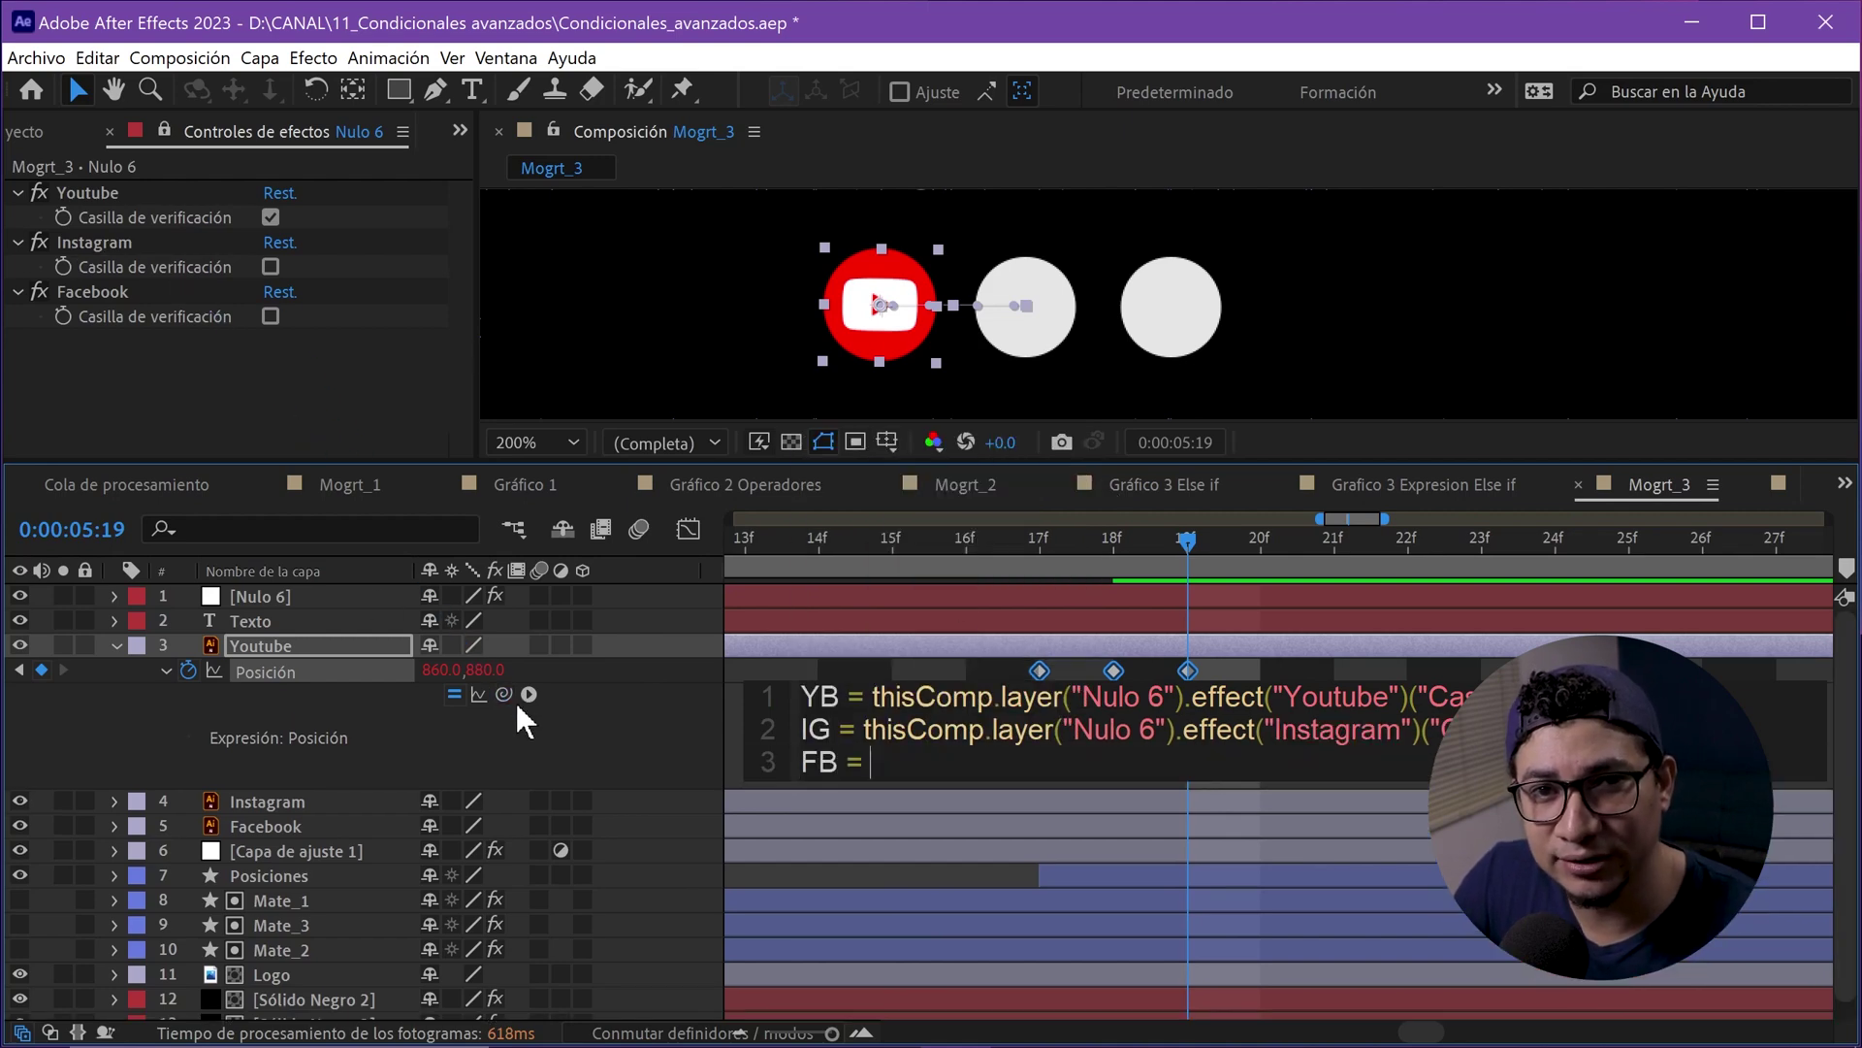
drag(503, 693, 271, 316)
key(Return)
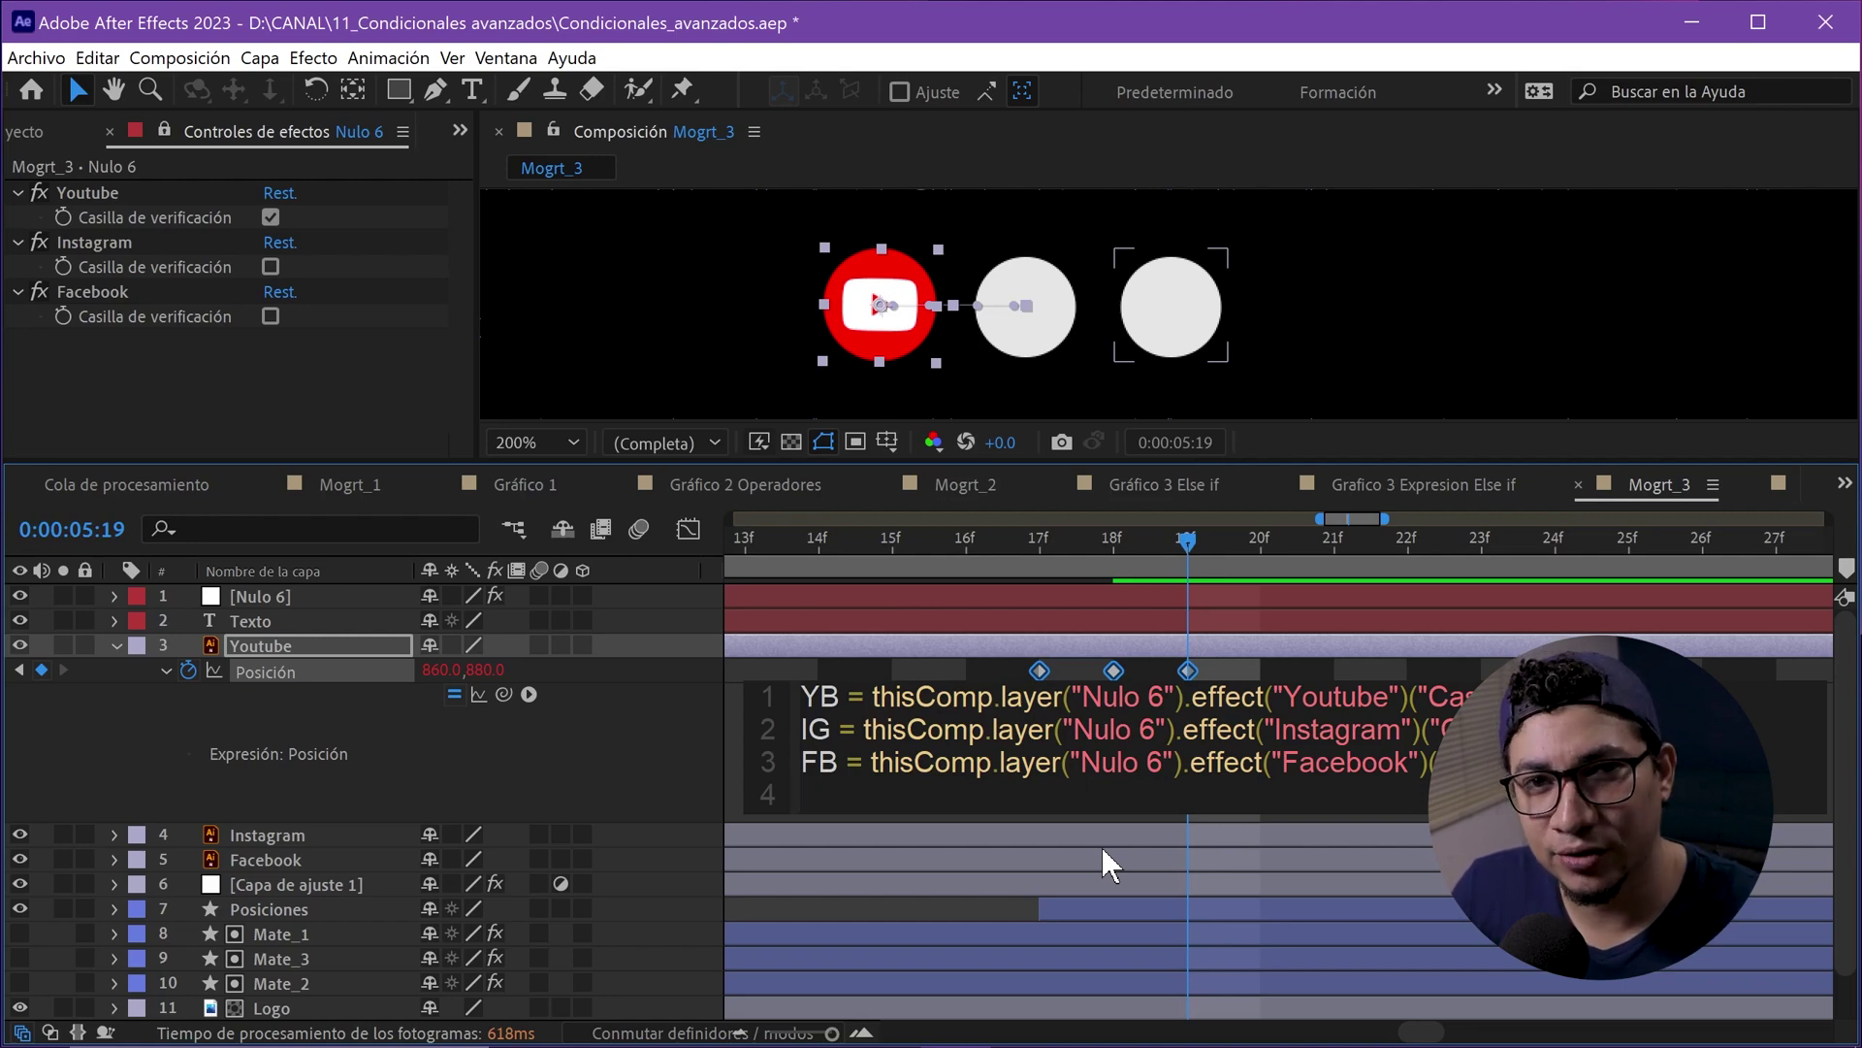
Step: Add the line Total = YB + IG + FB; and highlight each of its terms
text(Total =)
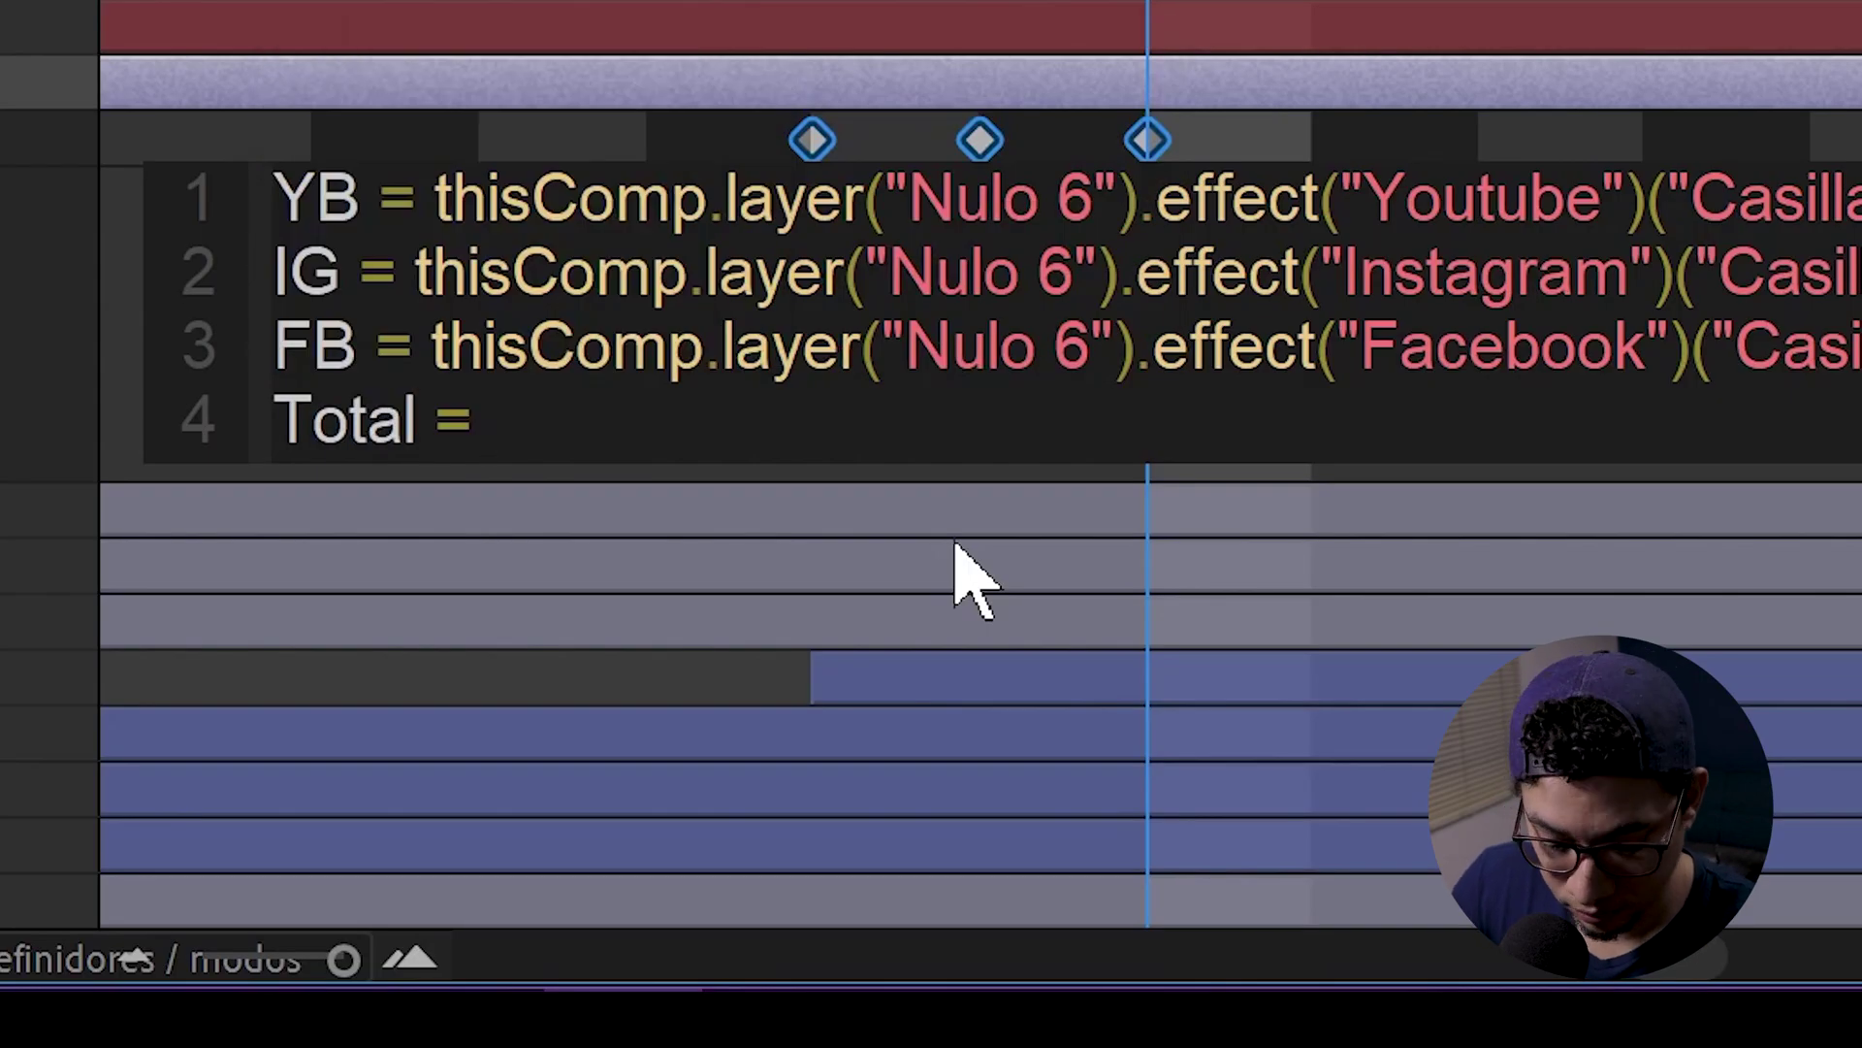
text( YB + IG + )
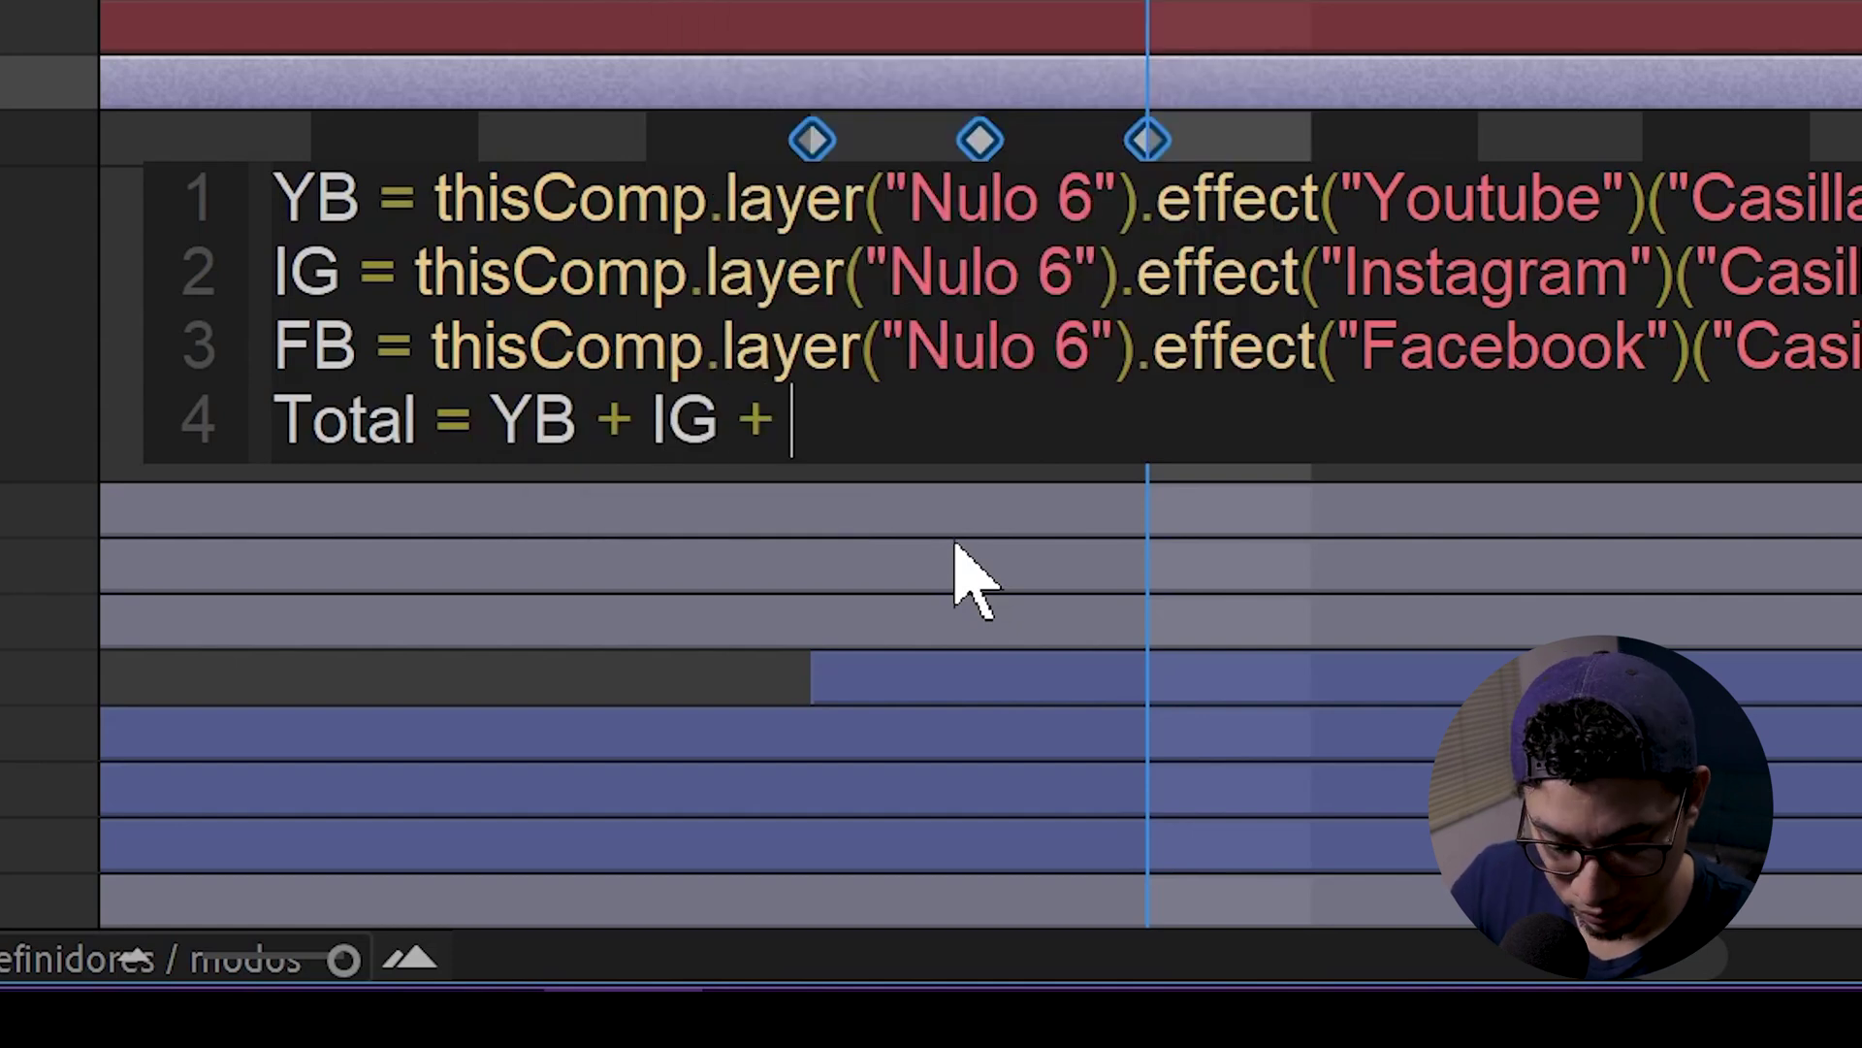
text(FB;)
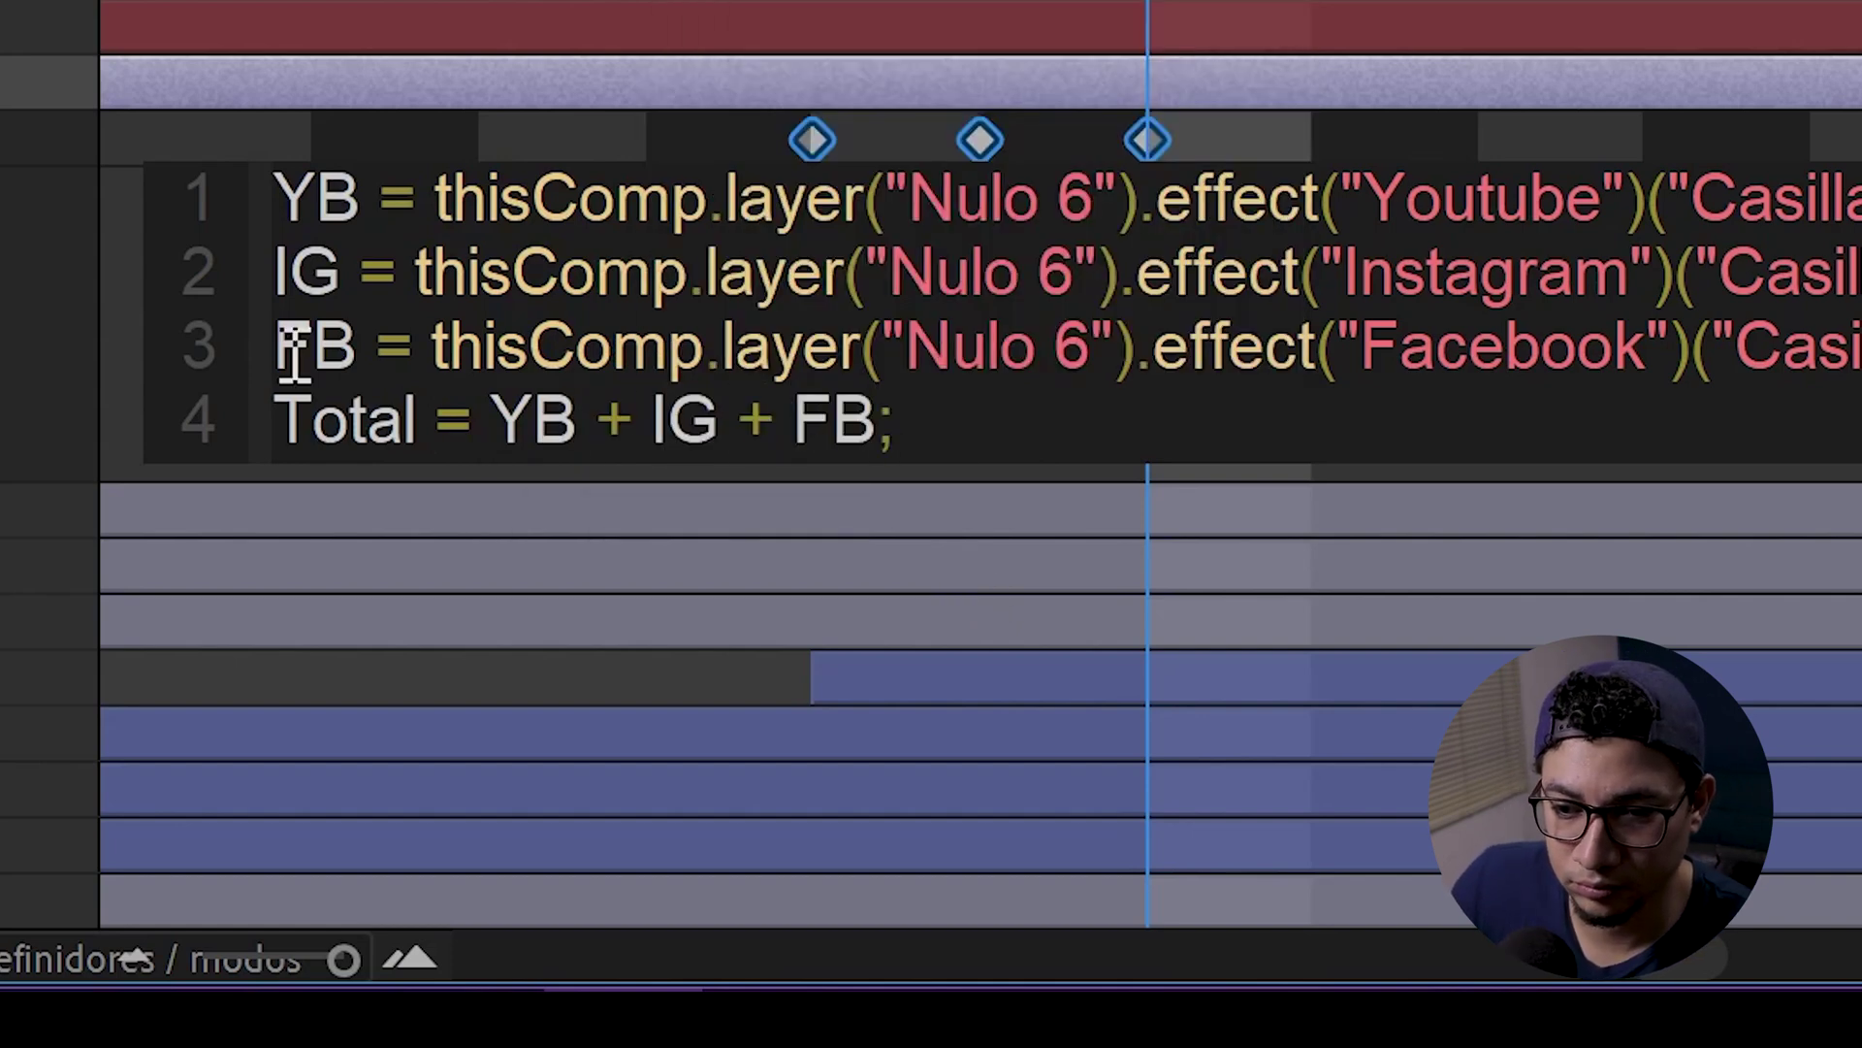
drag(491, 419, 969, 393)
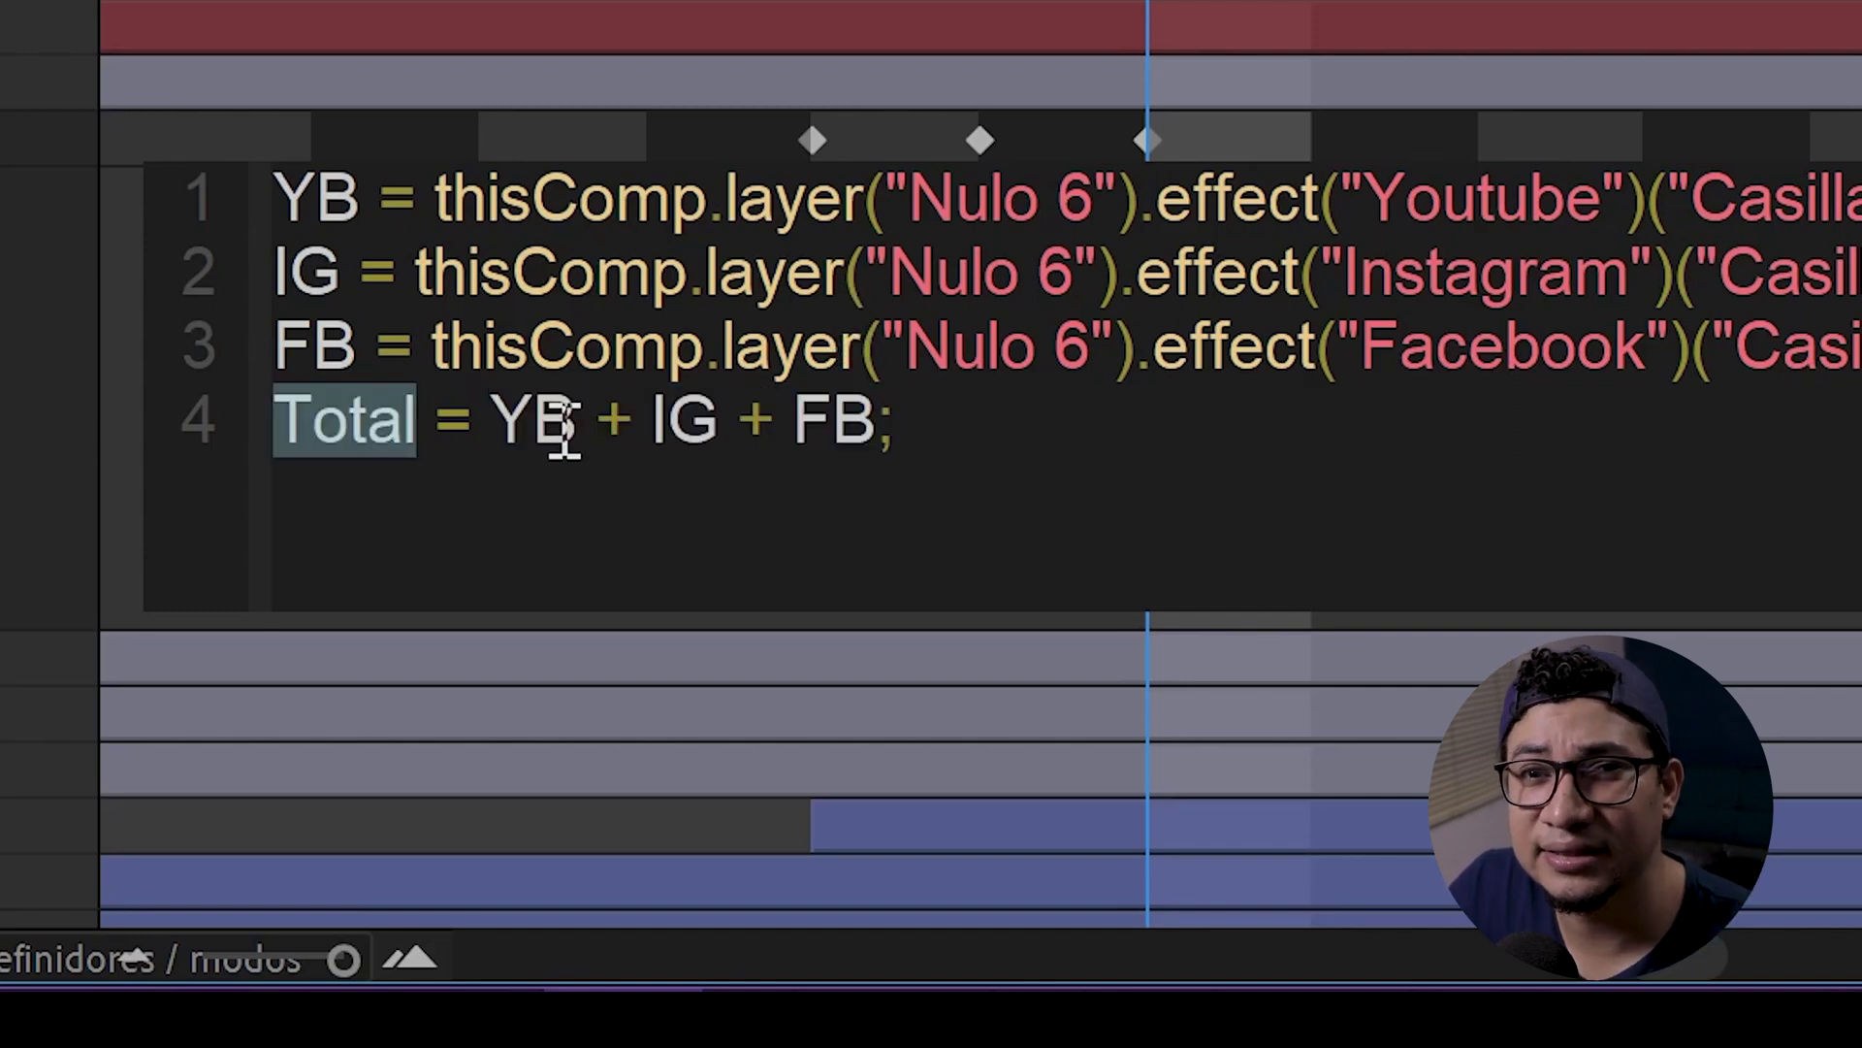
double_click(523, 419)
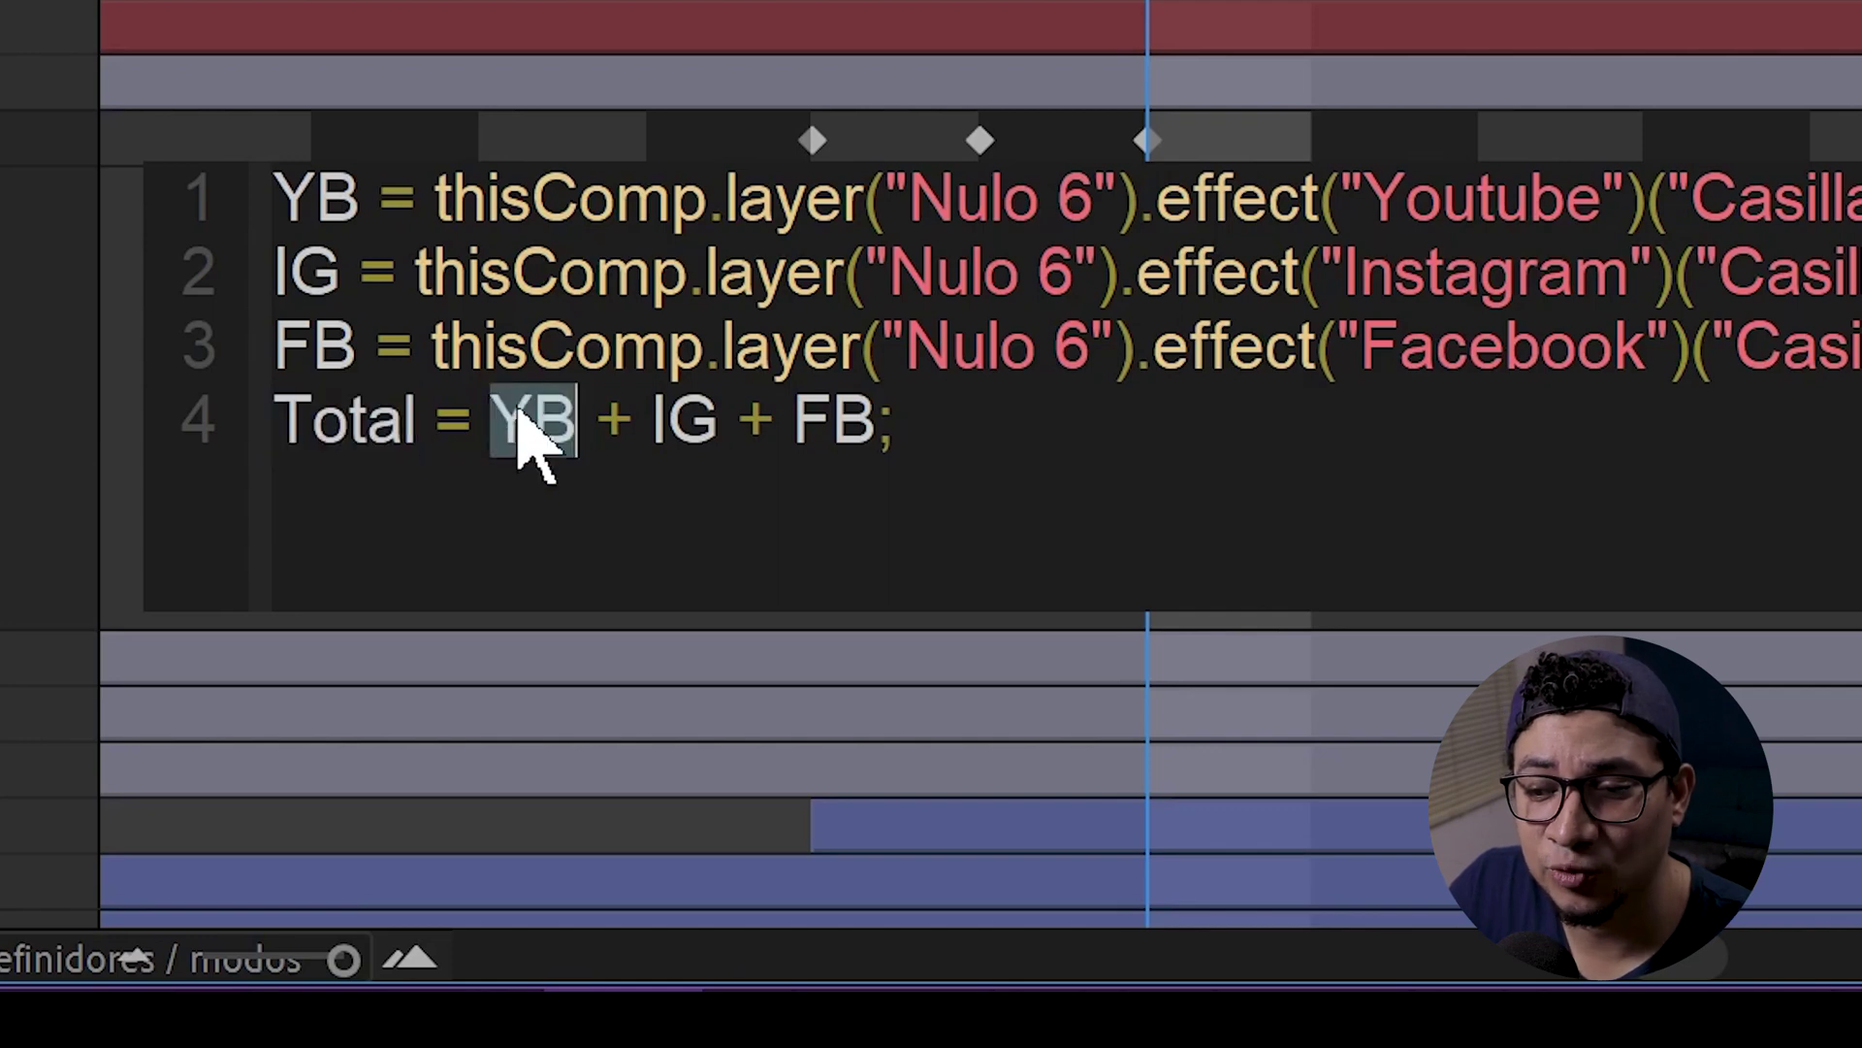
double_click(686, 419)
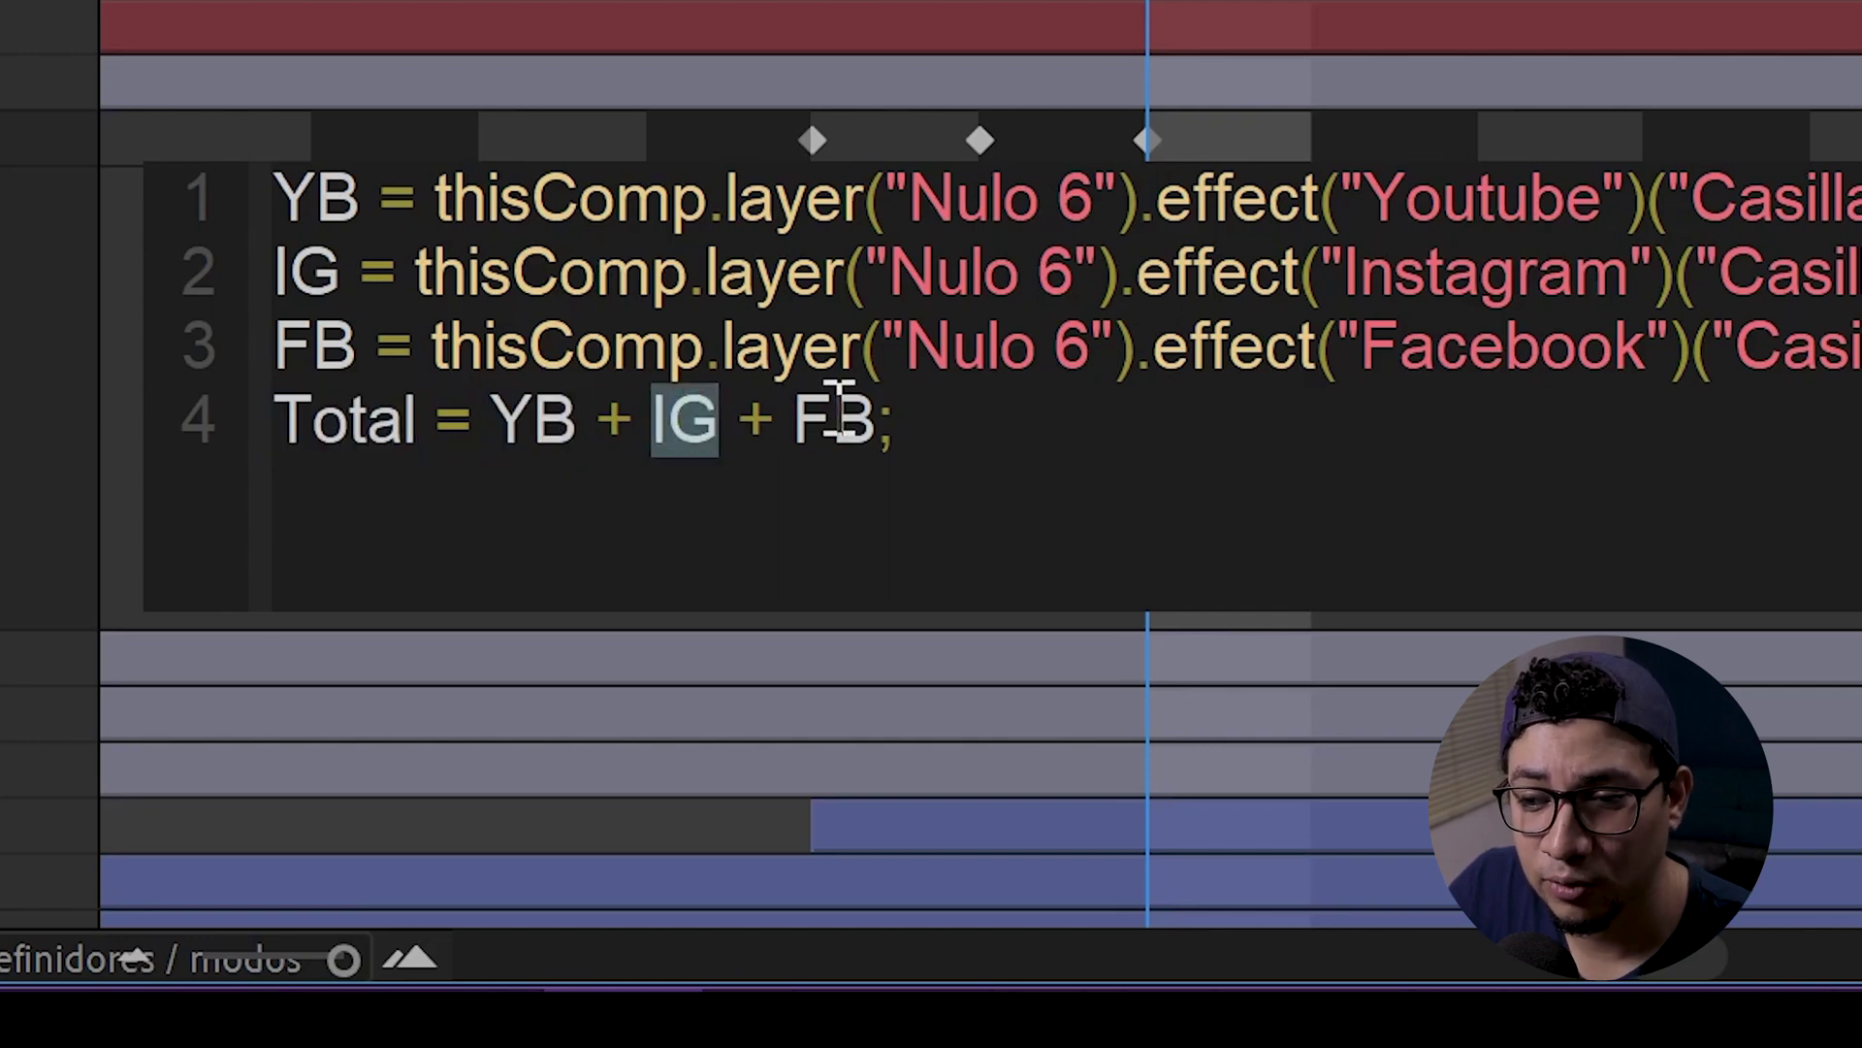
double_click(832, 419)
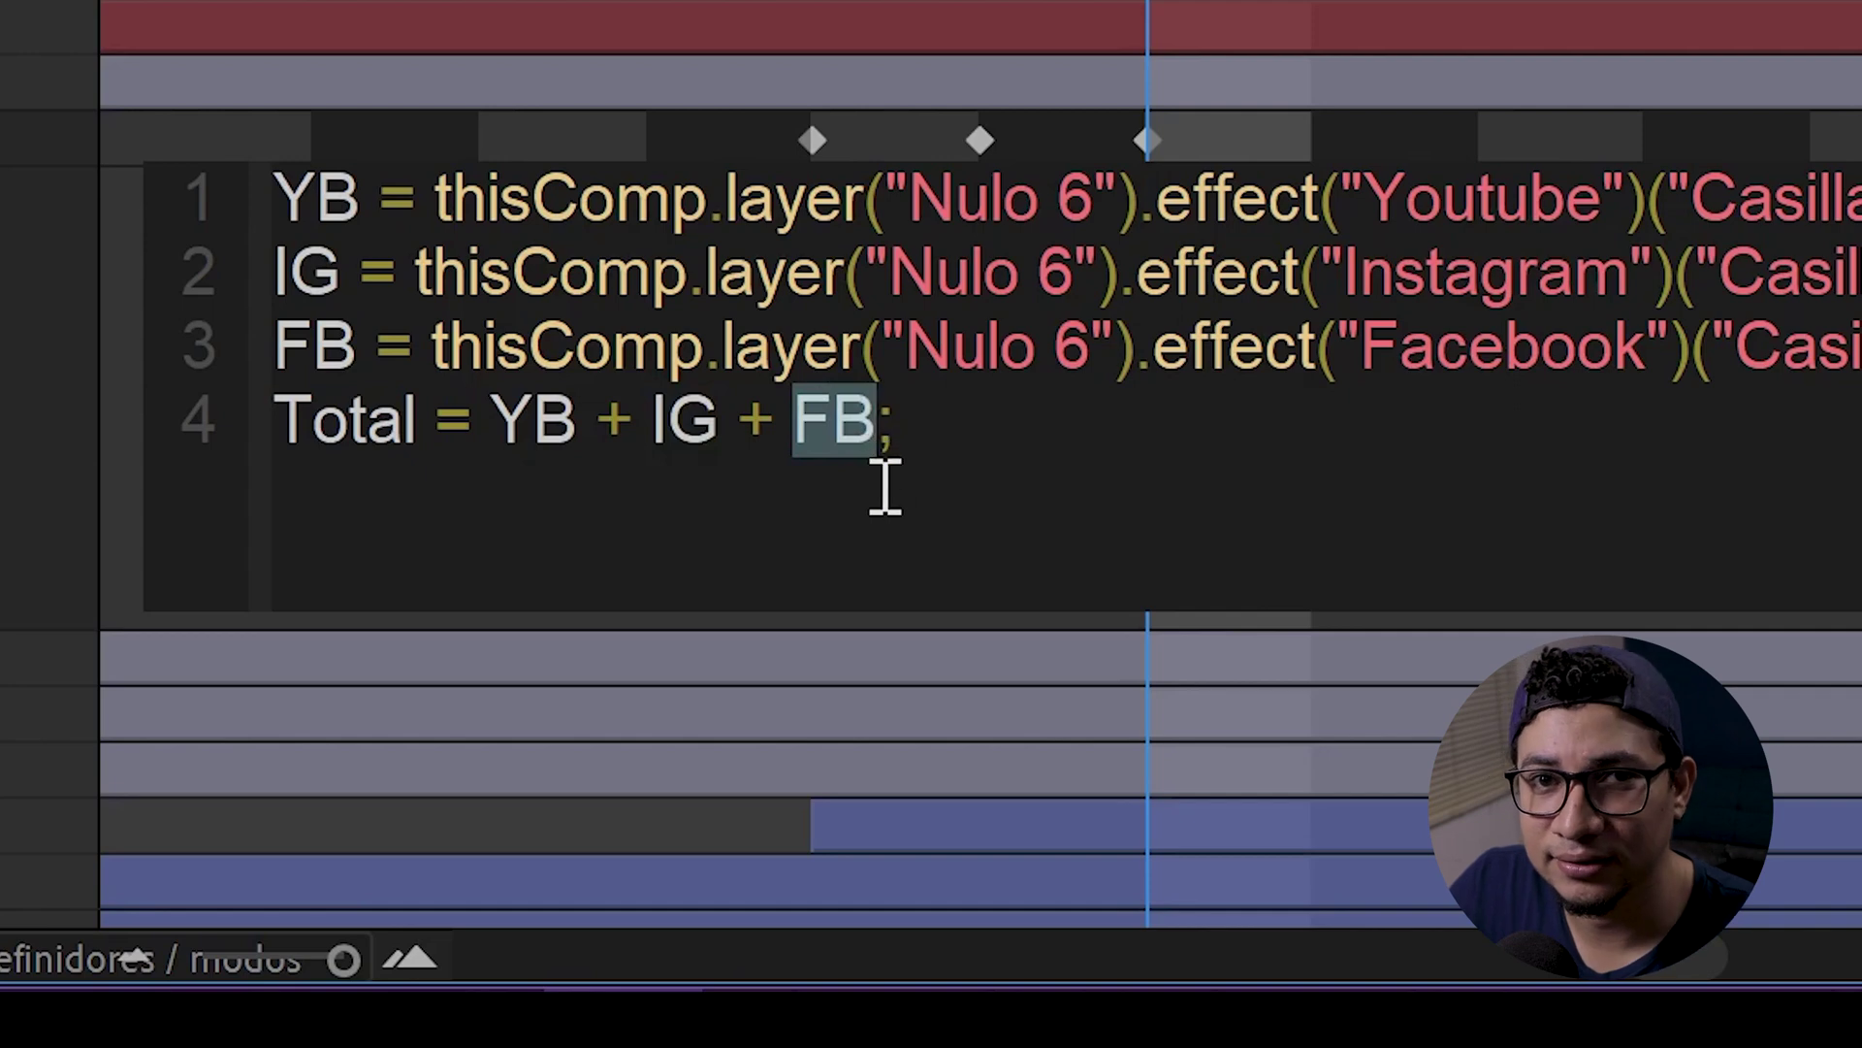
double_click(357, 426)
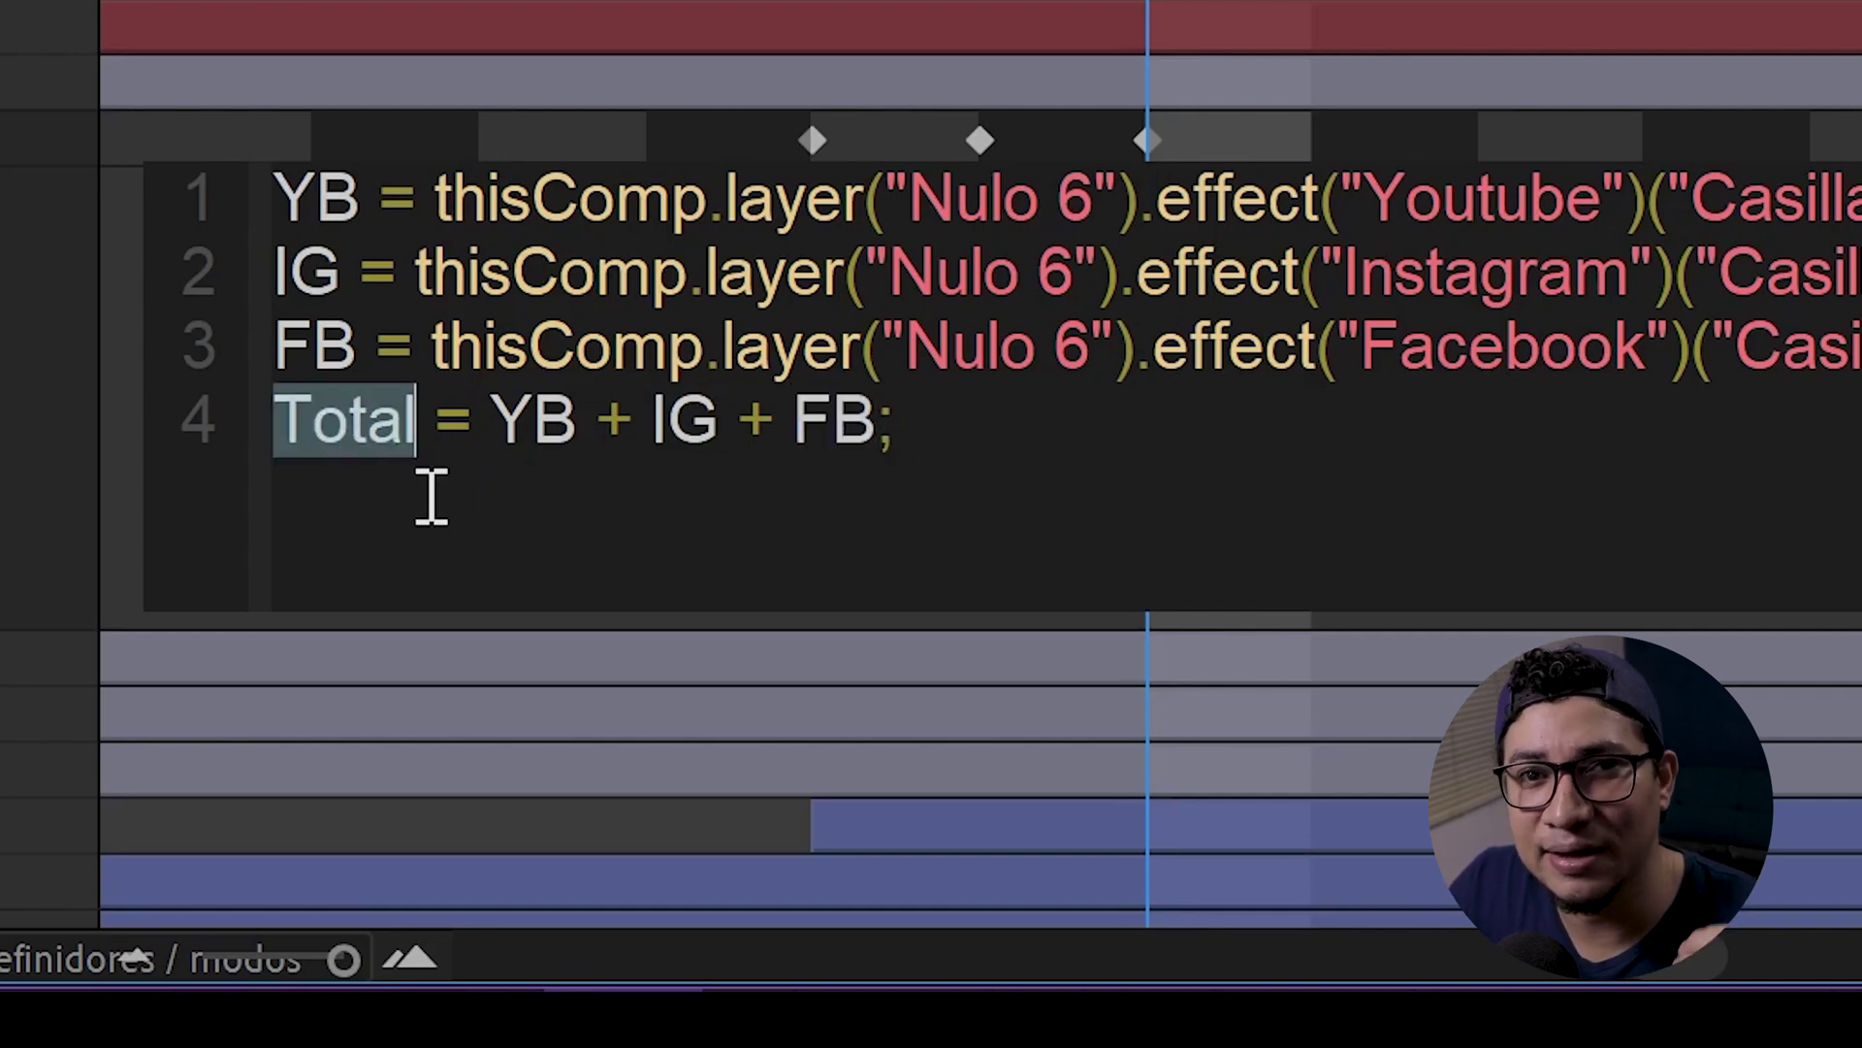
Step: Add an if (Total == 1) branch that returns key(1)
click(989, 432)
key(Return)
key(Return)
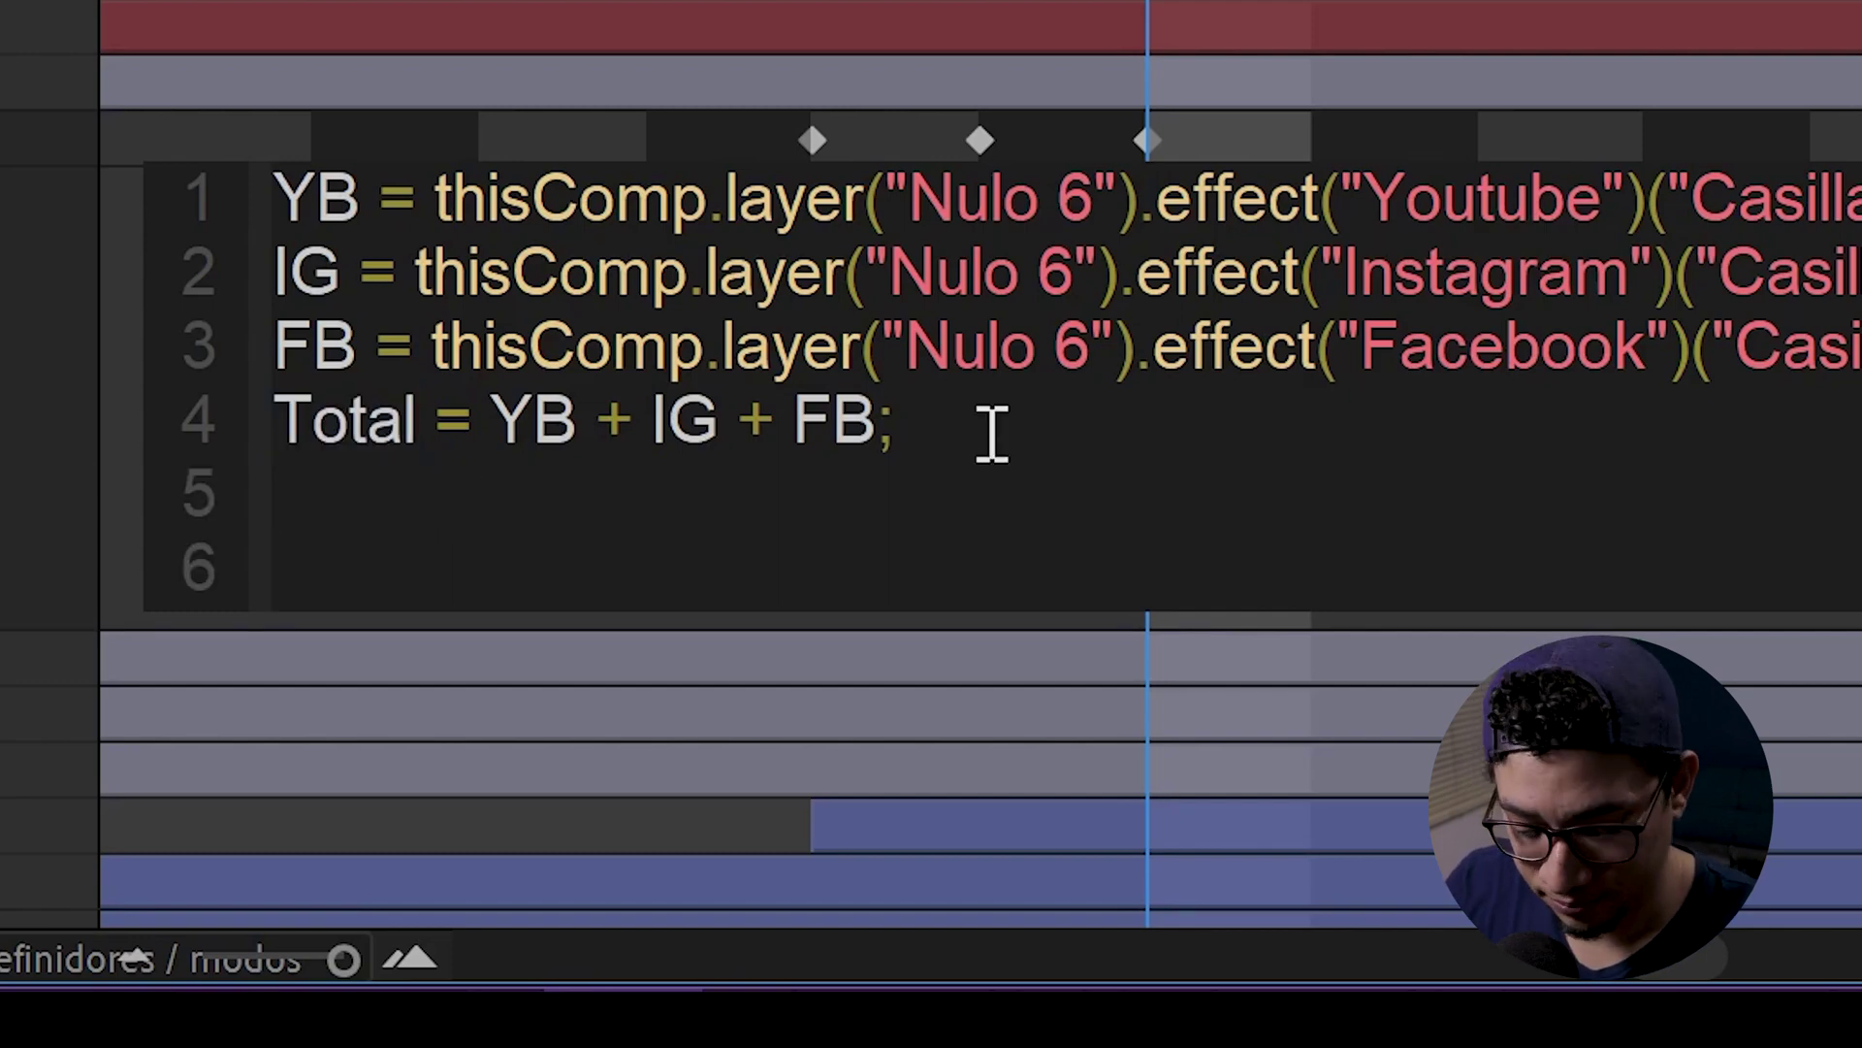
text(if()
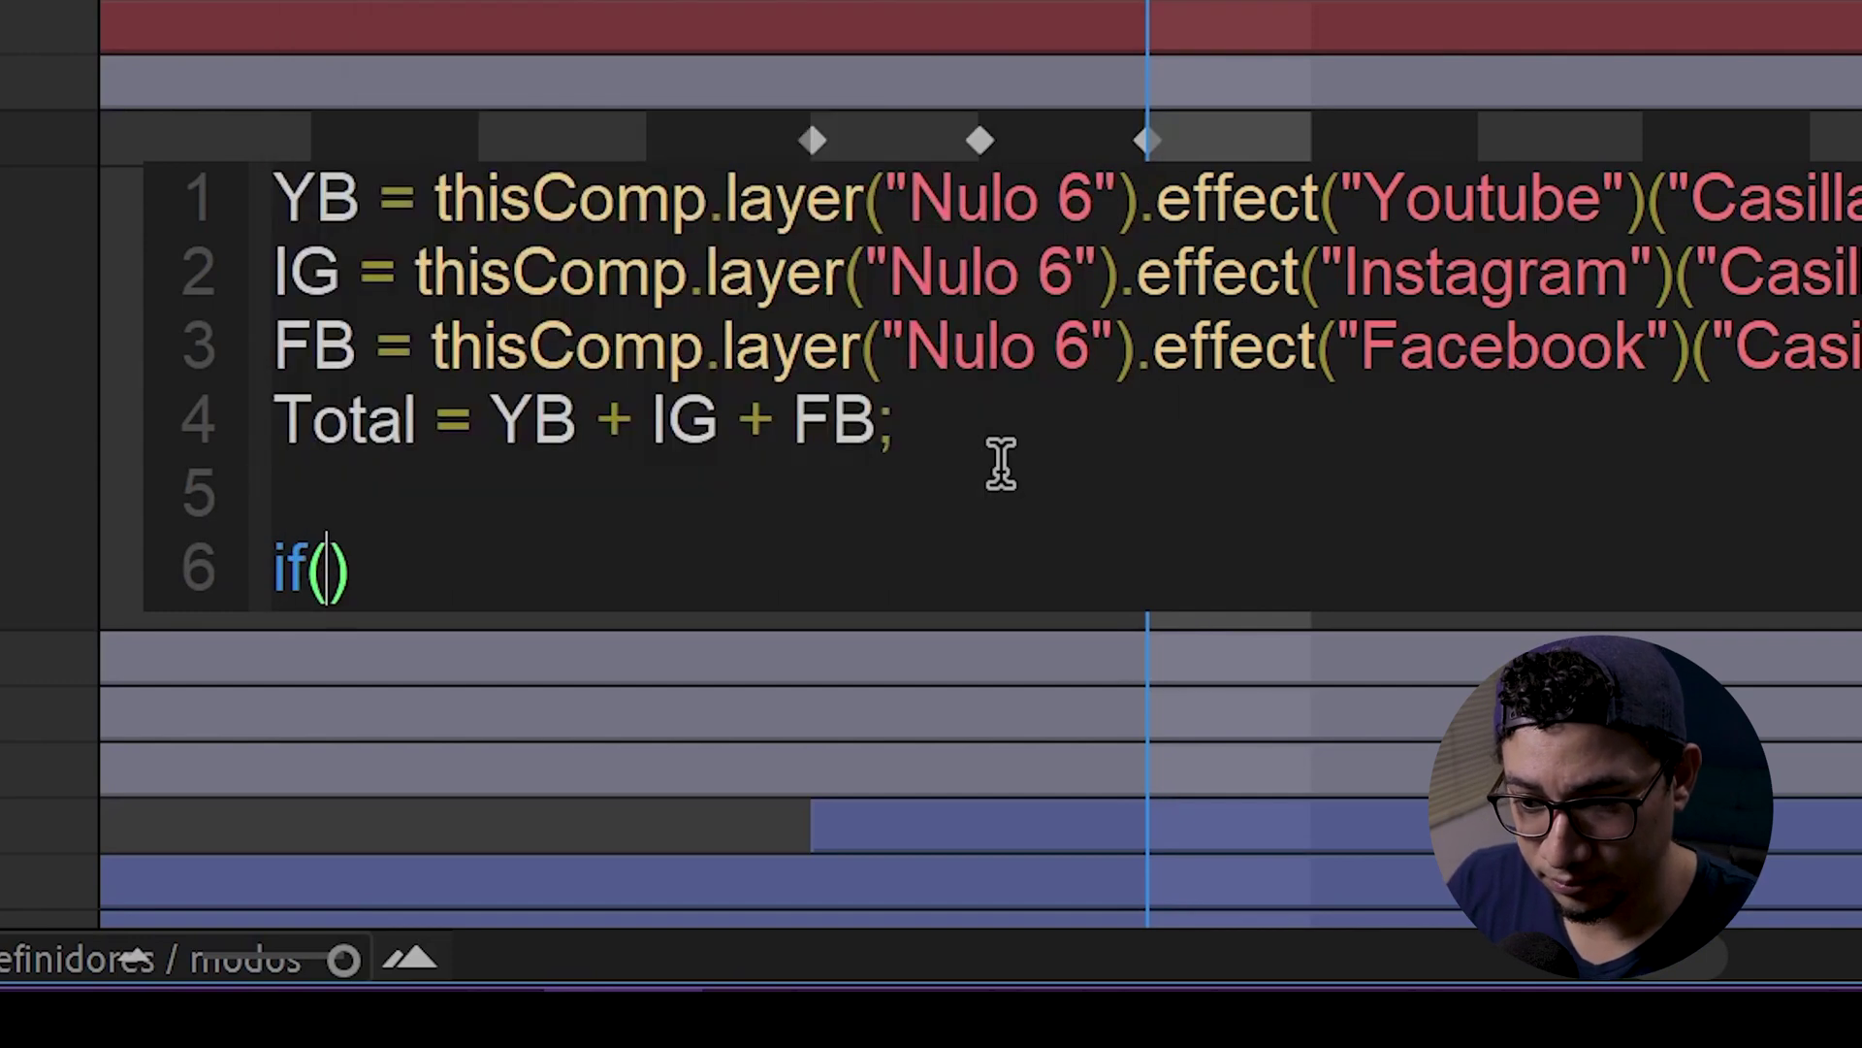
text(Total)
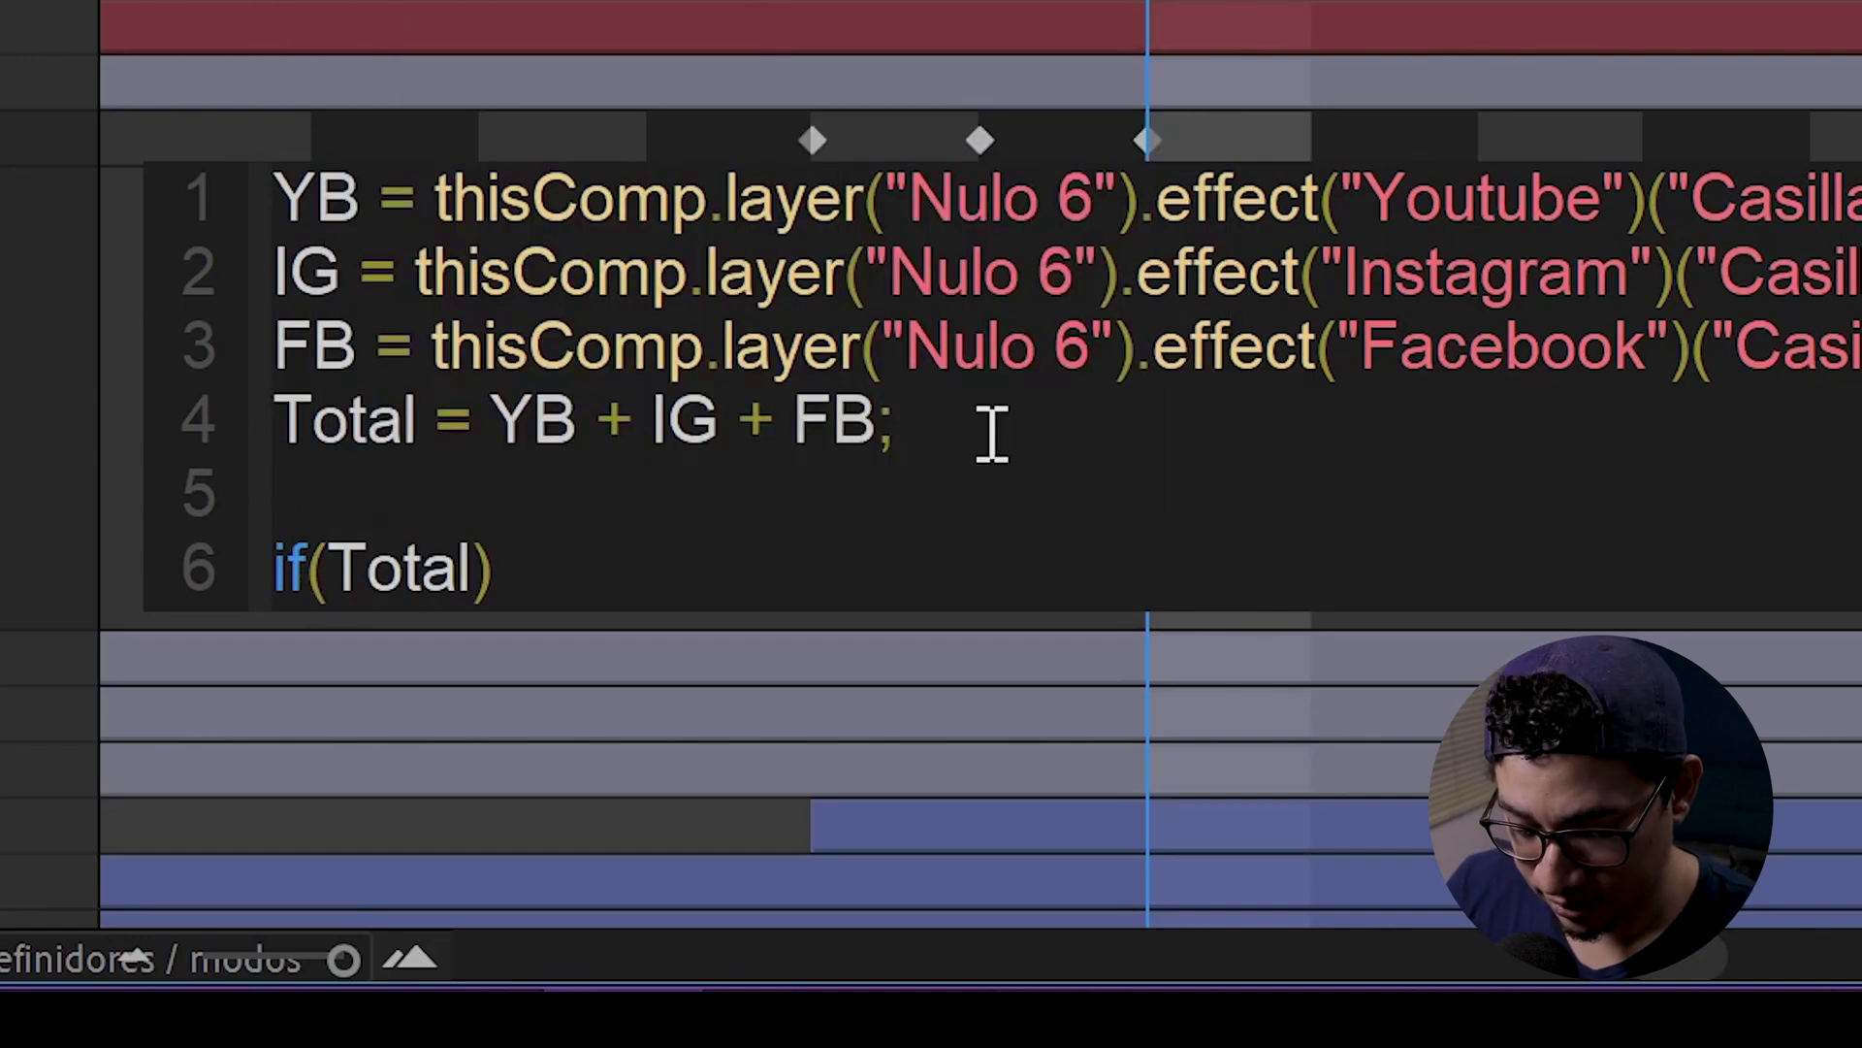
text( == 1)
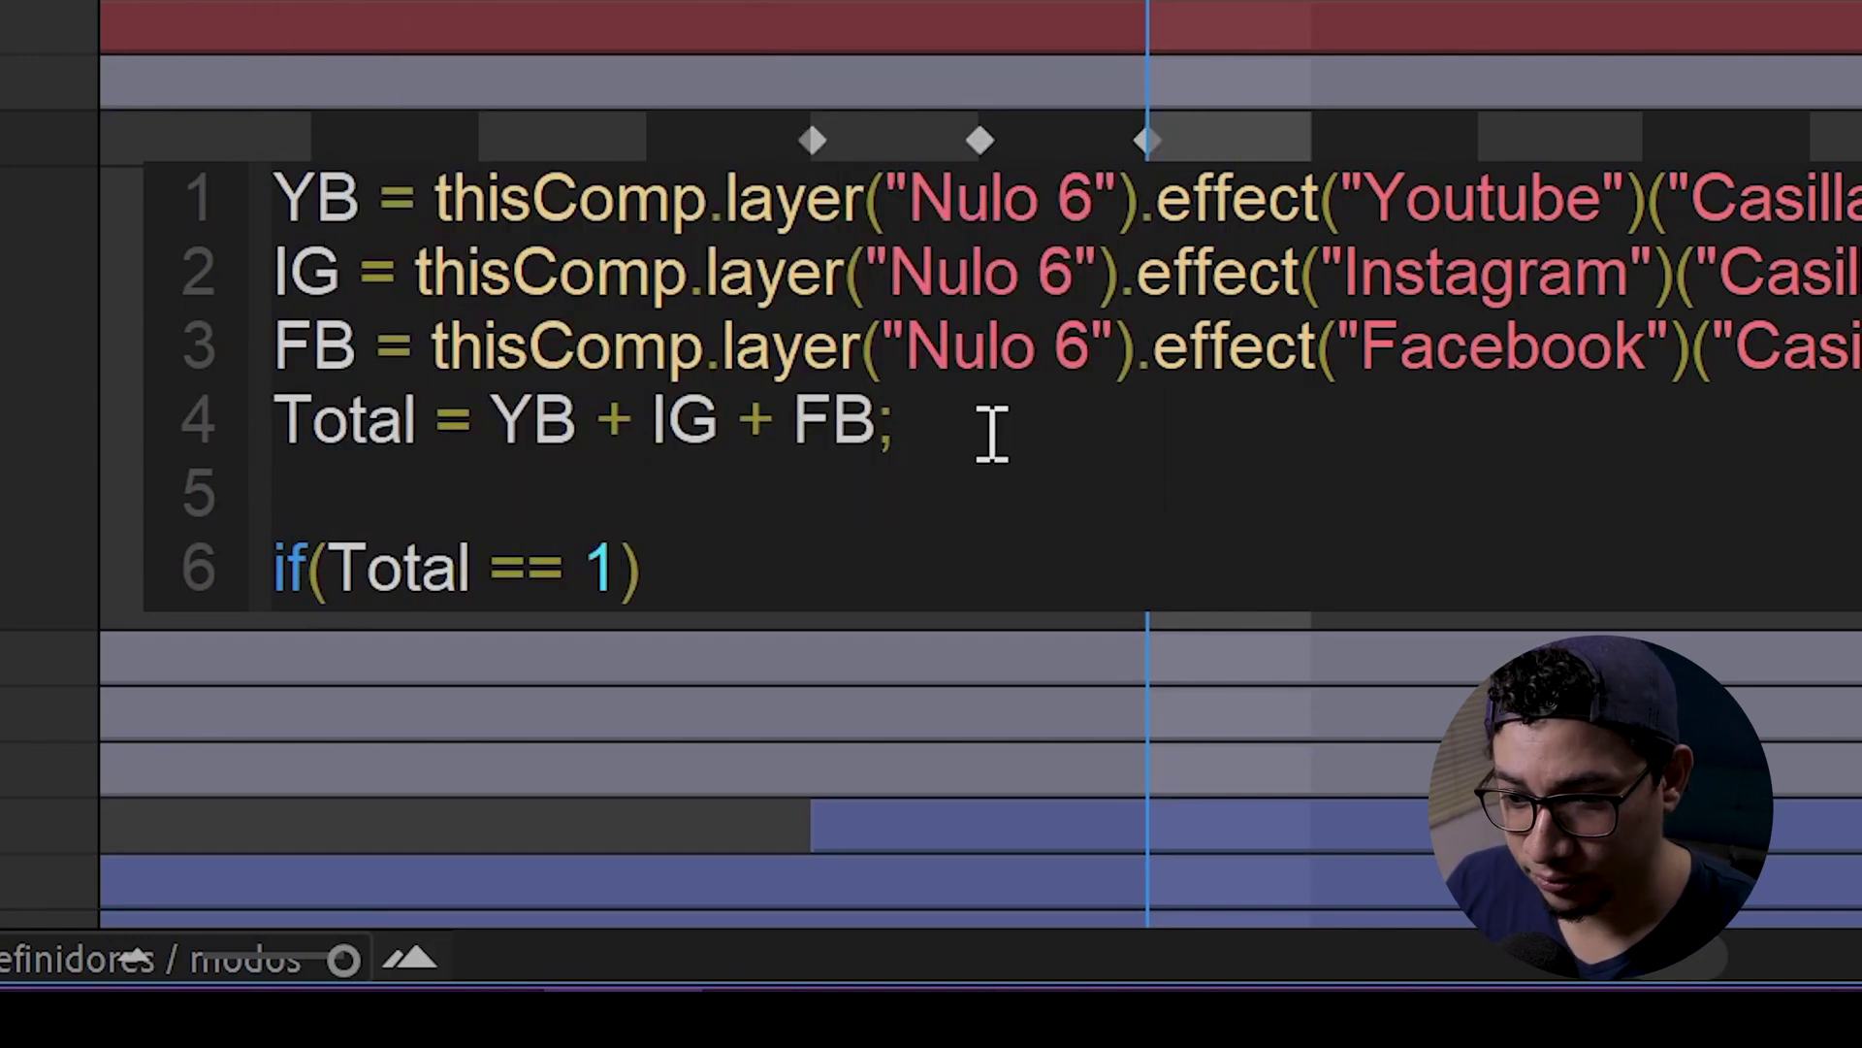
text(){)
key(Return)
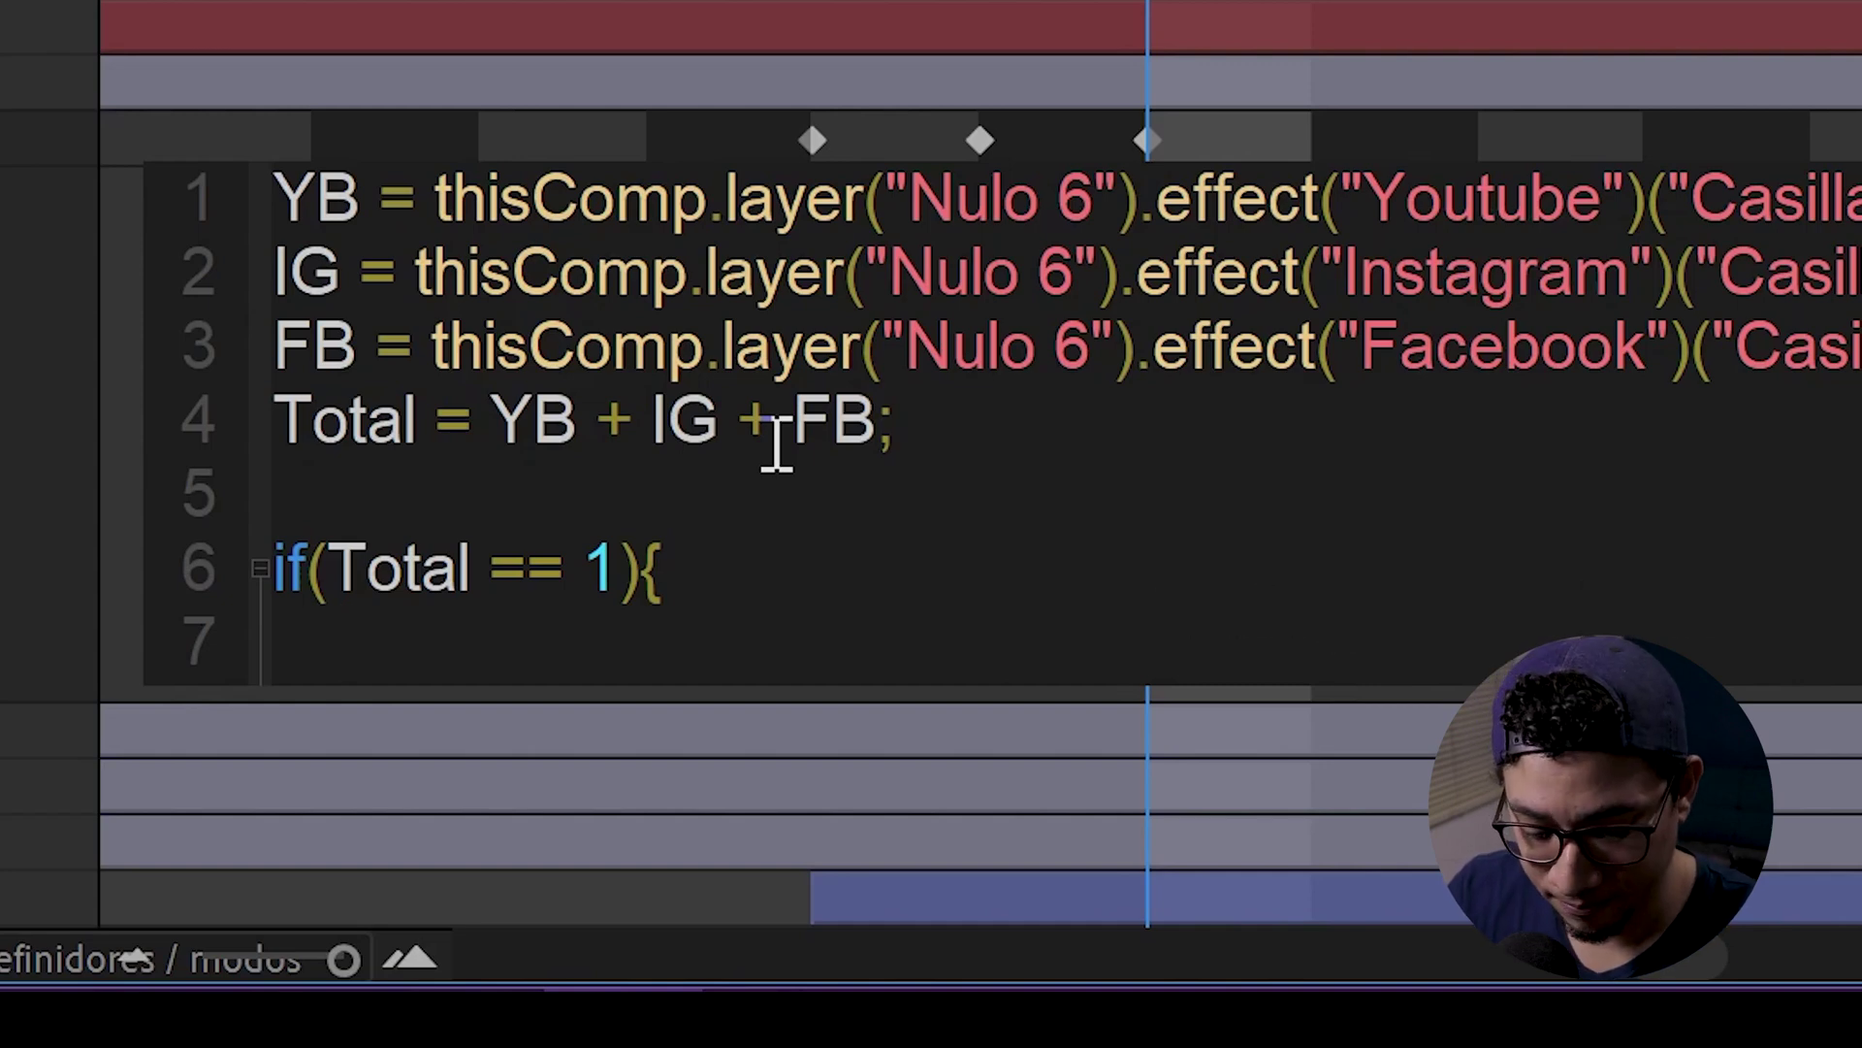
text(key)
key(Return)
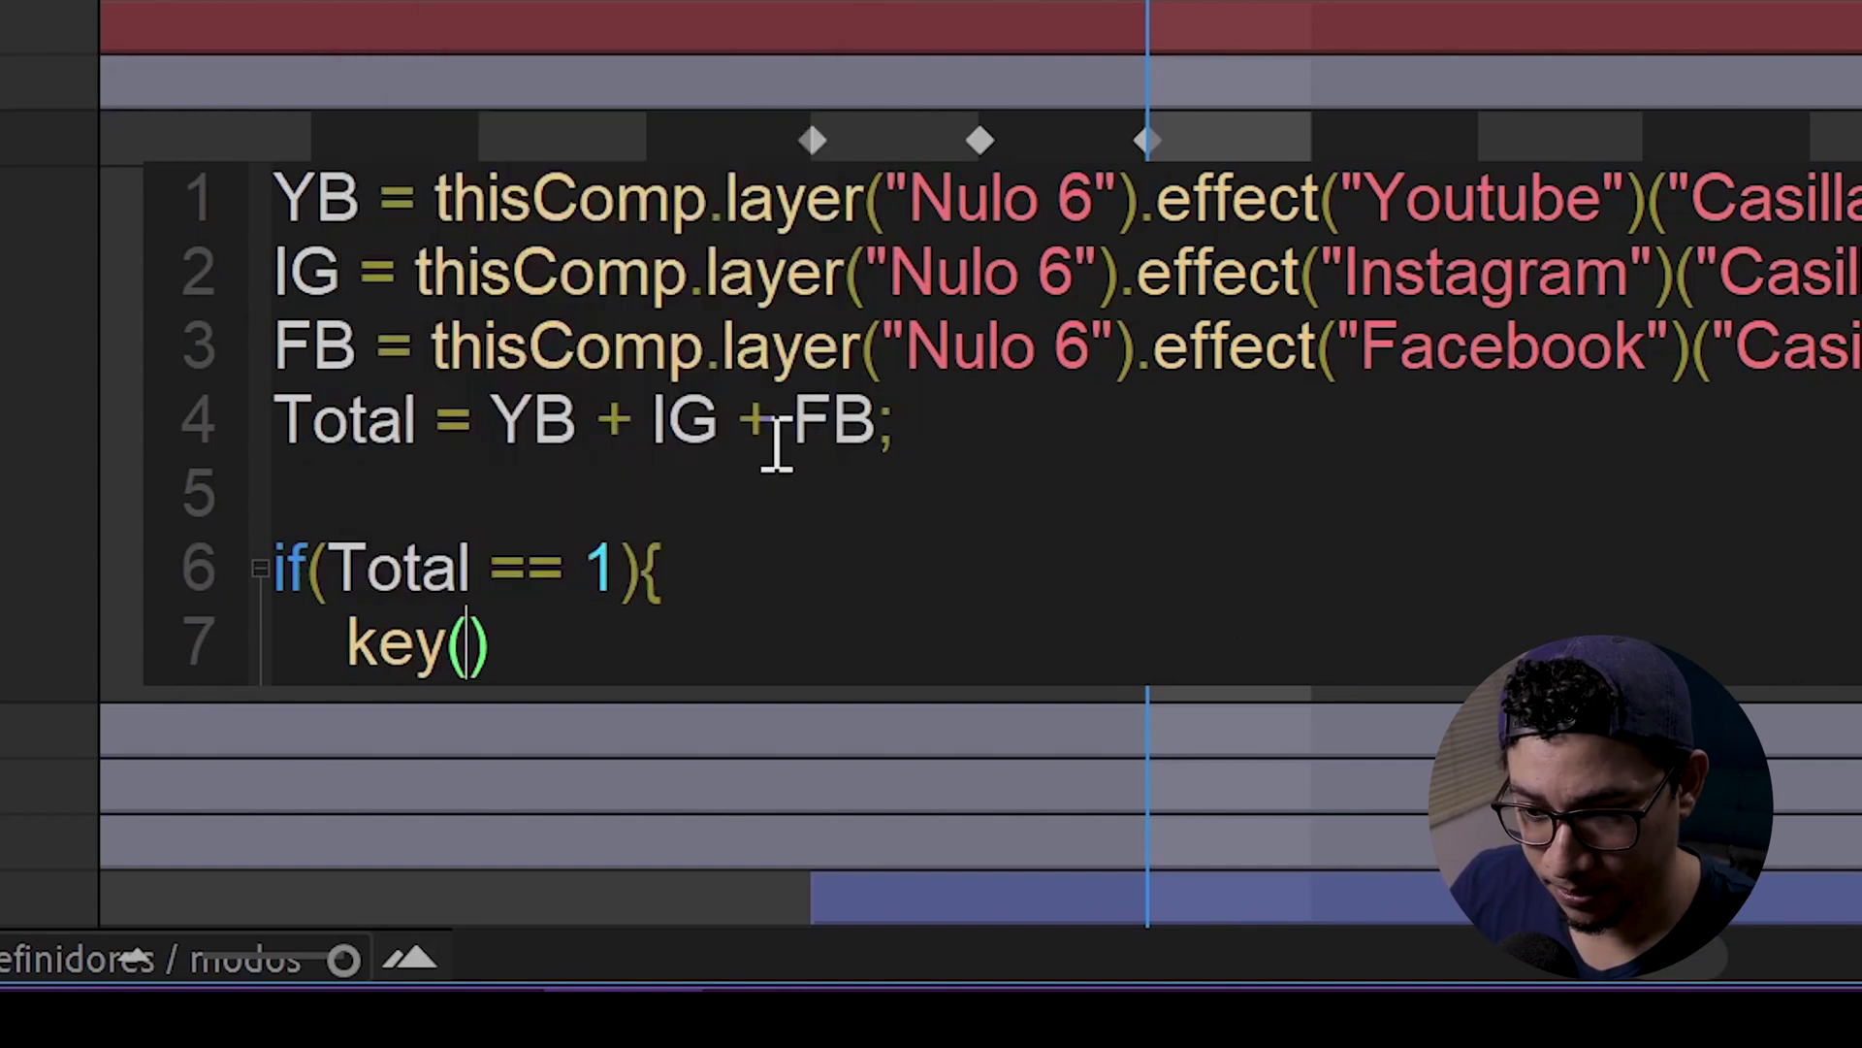
text(1)
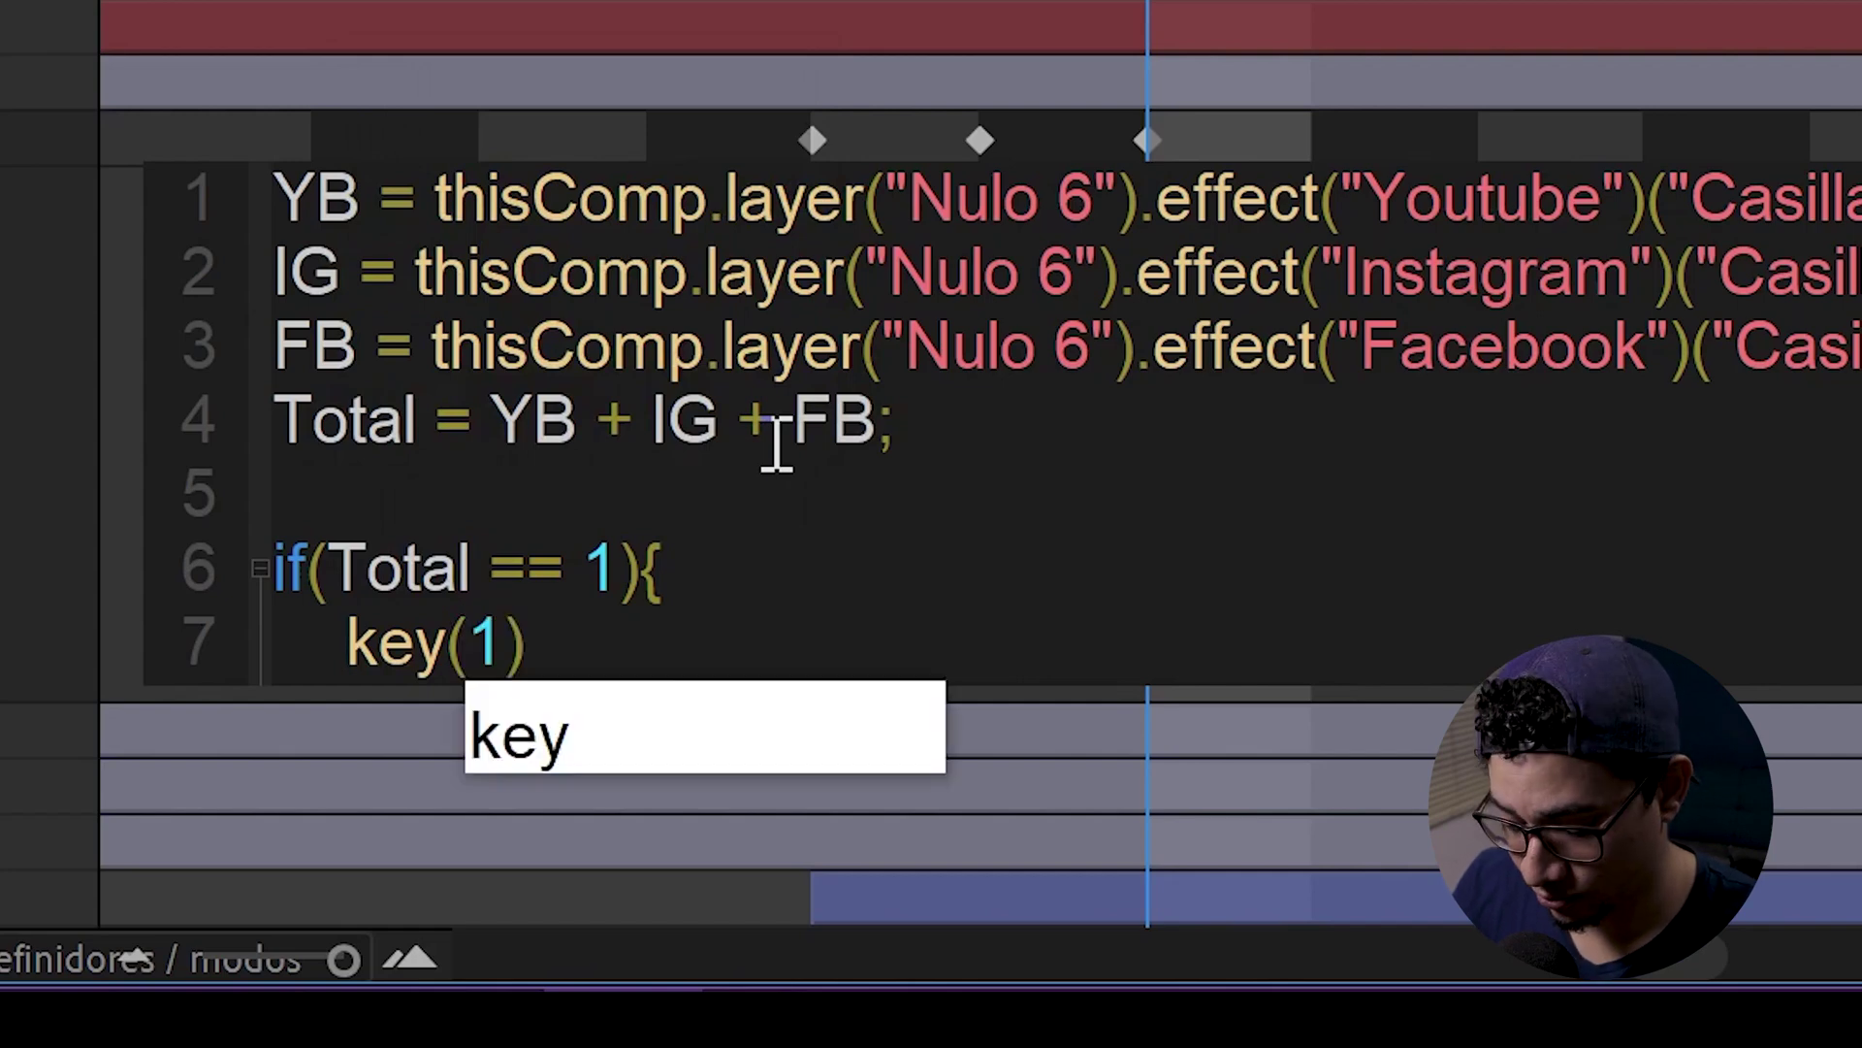
key(Right)
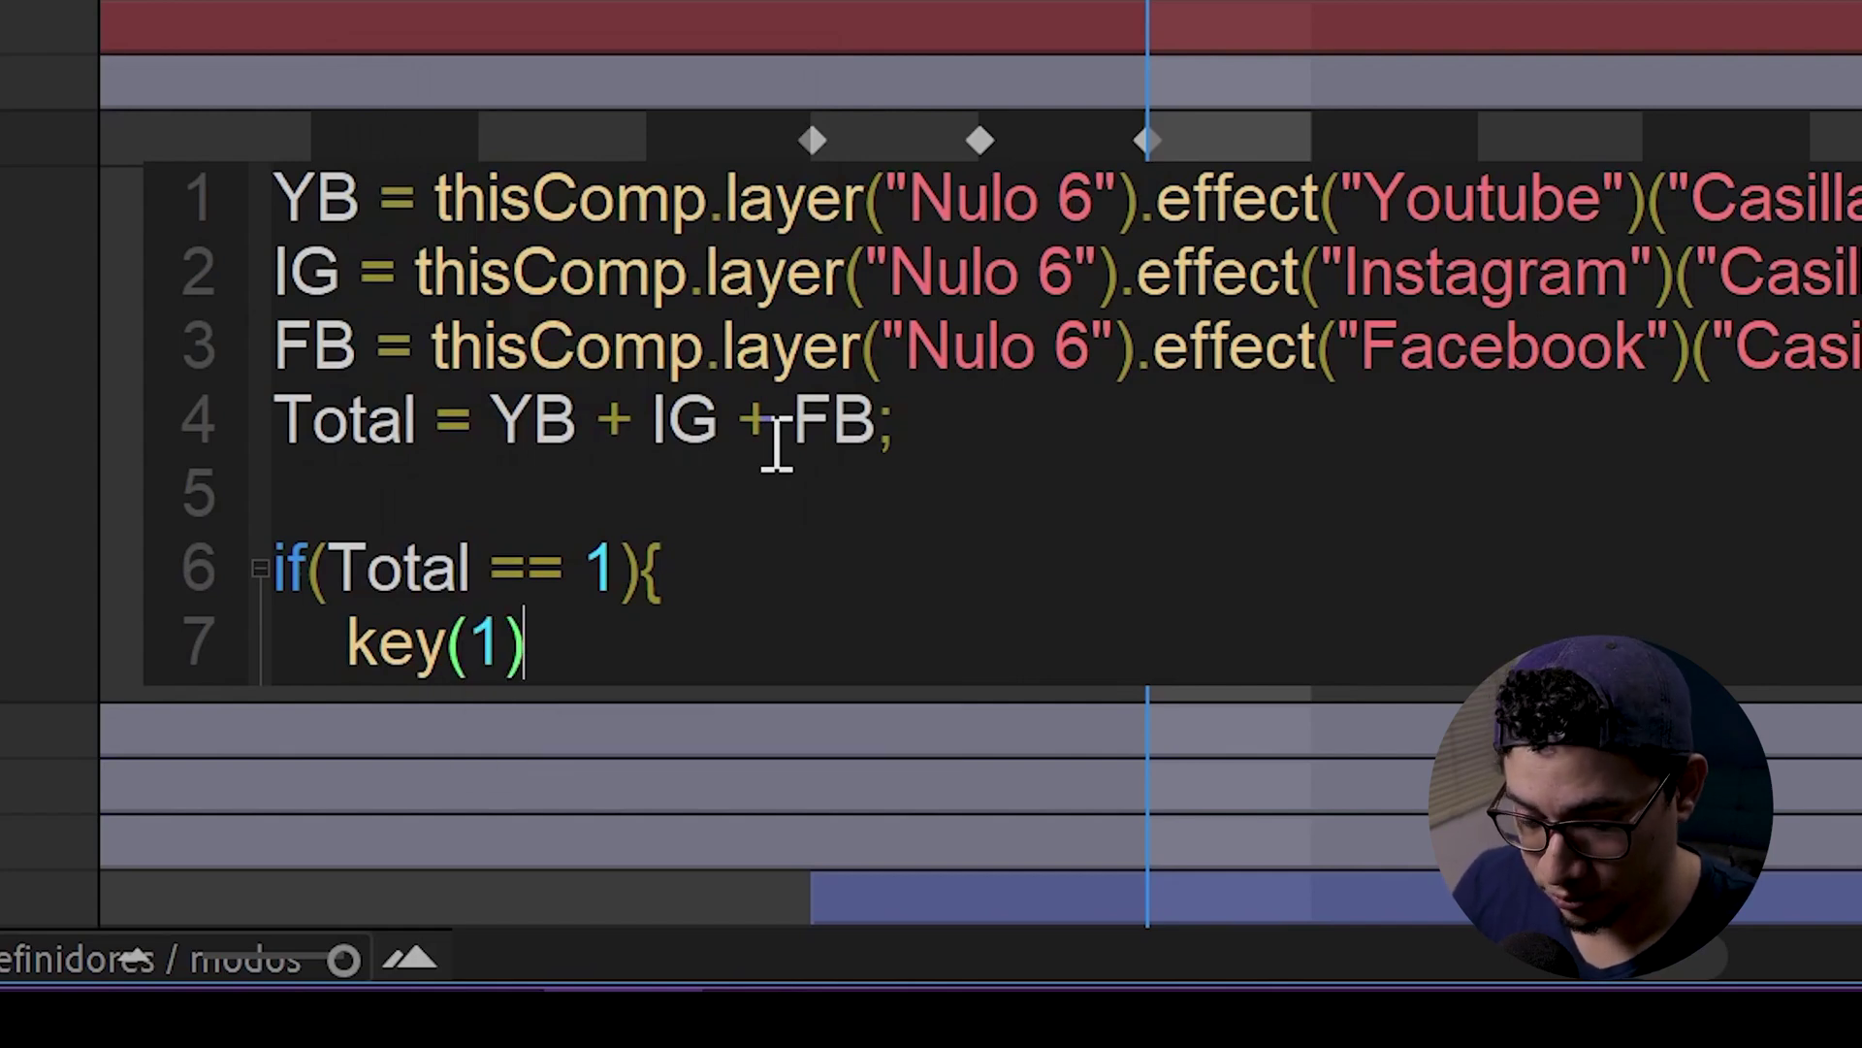
Step: Add an else if (Total == 2) branch returning key(2) and an else branch returning key(3)
key(Down)
text(else)
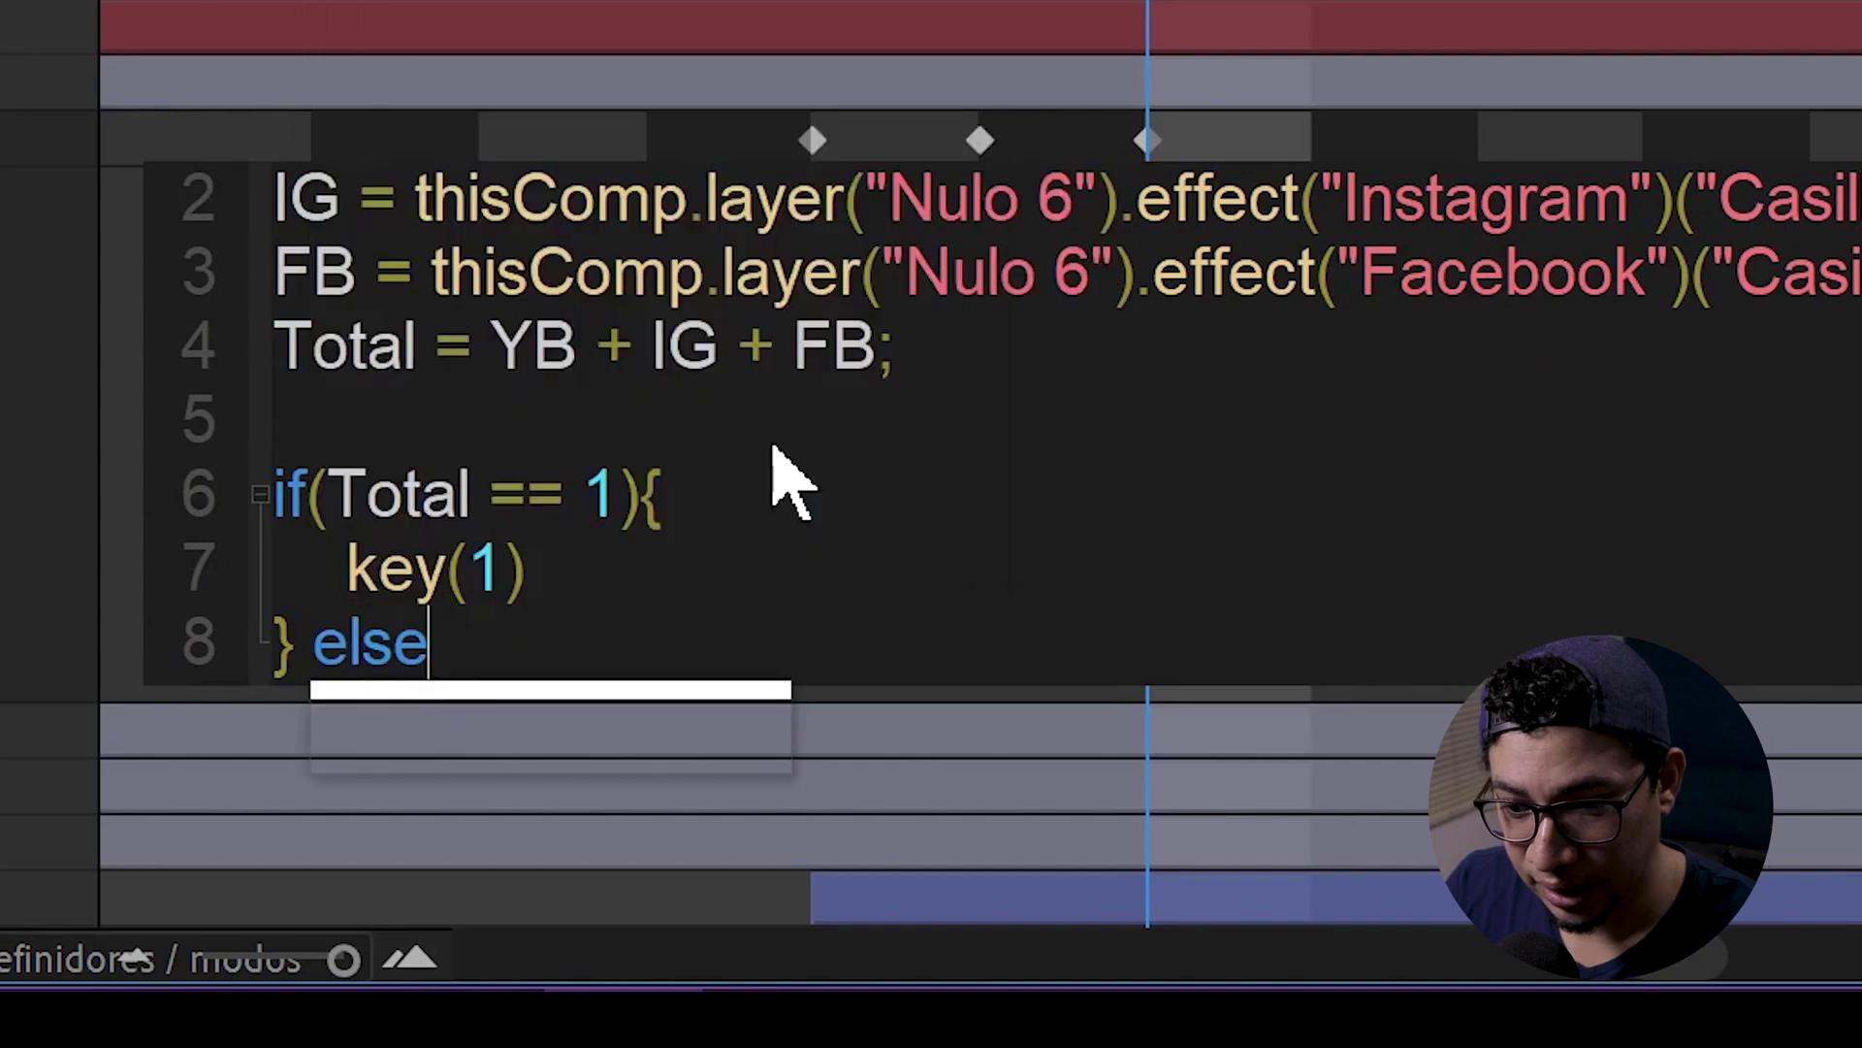
text( if )
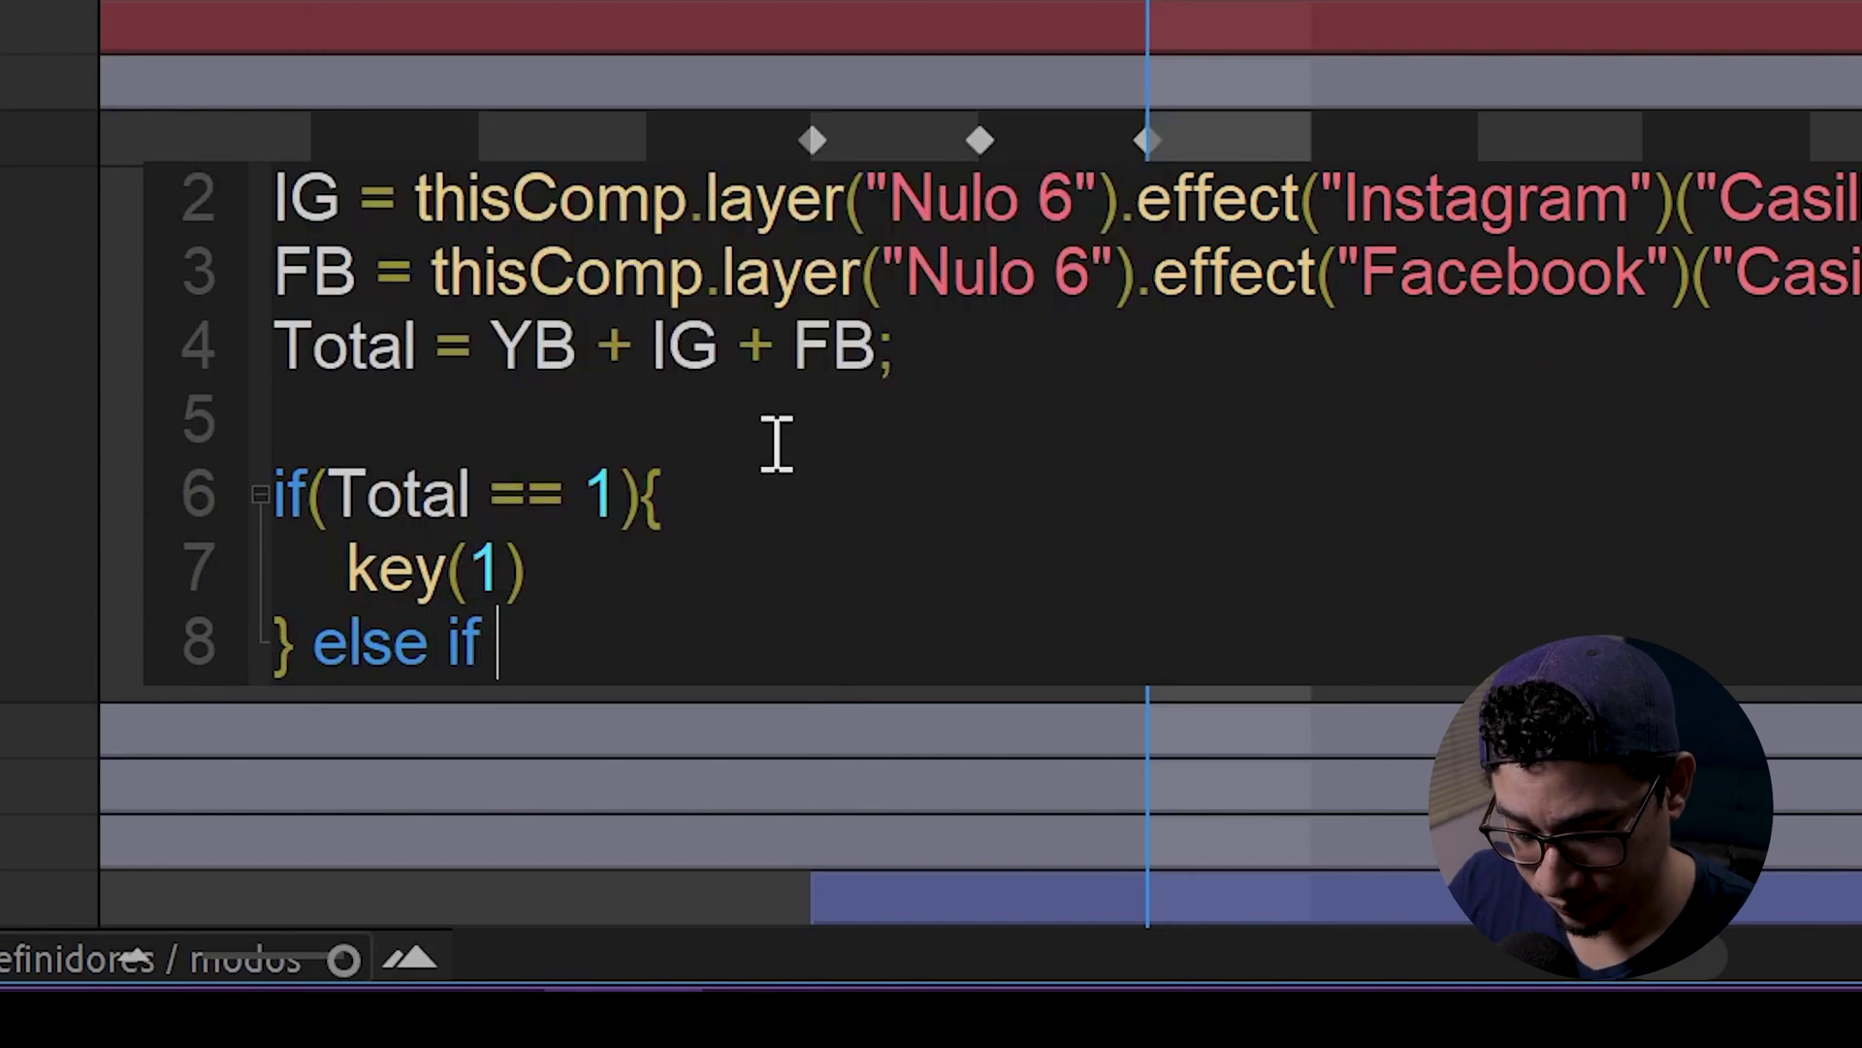
text(()
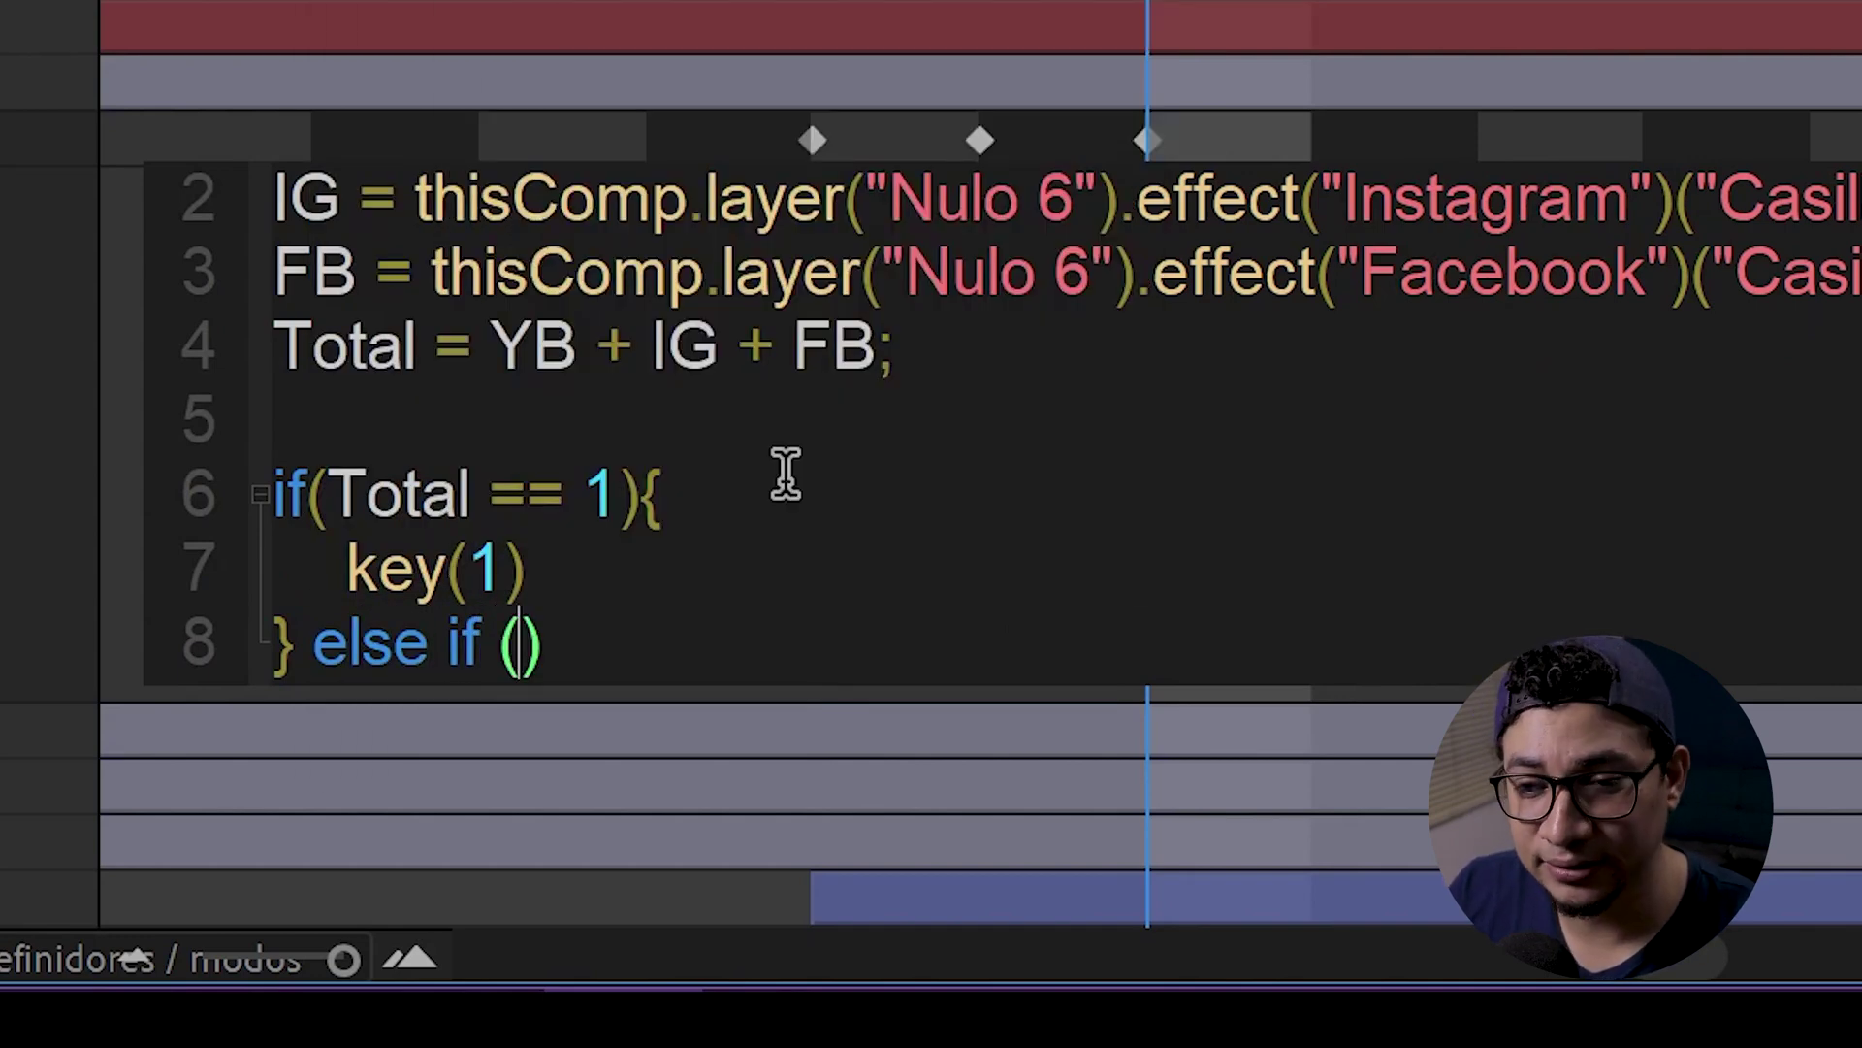
text(To)
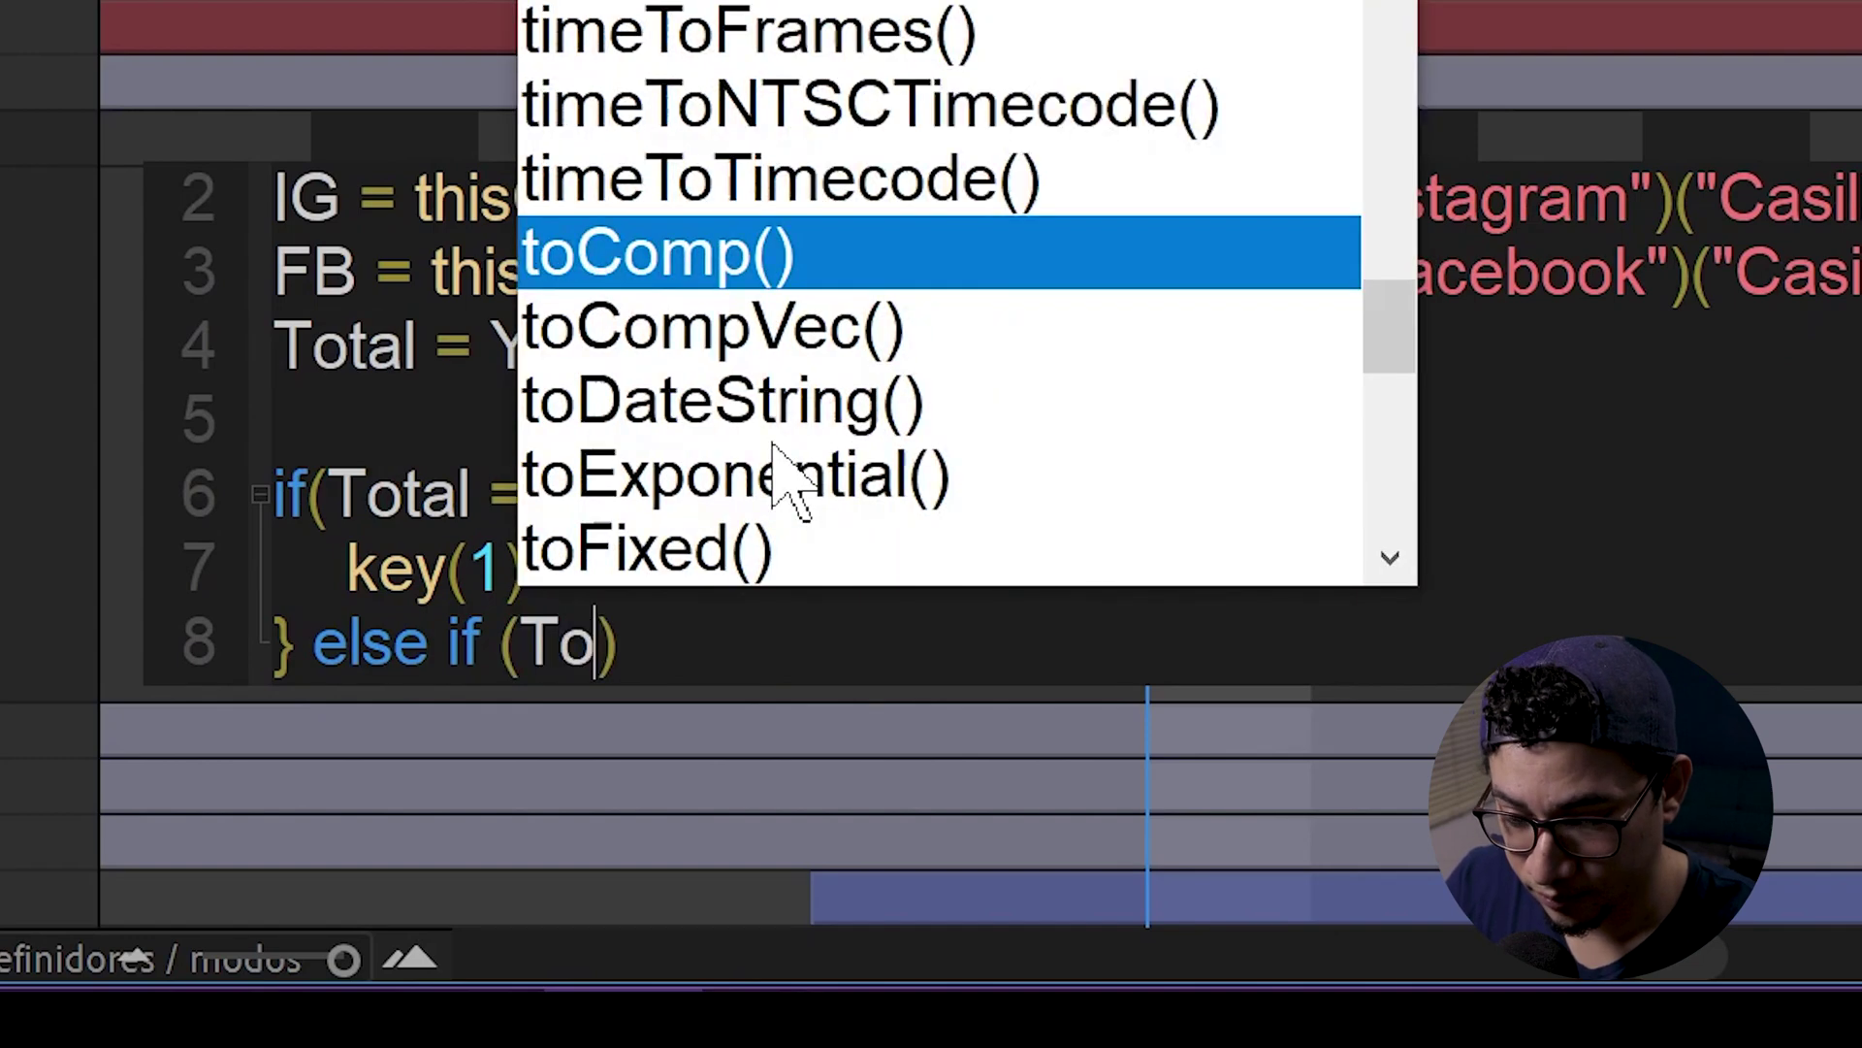
text(tal == )
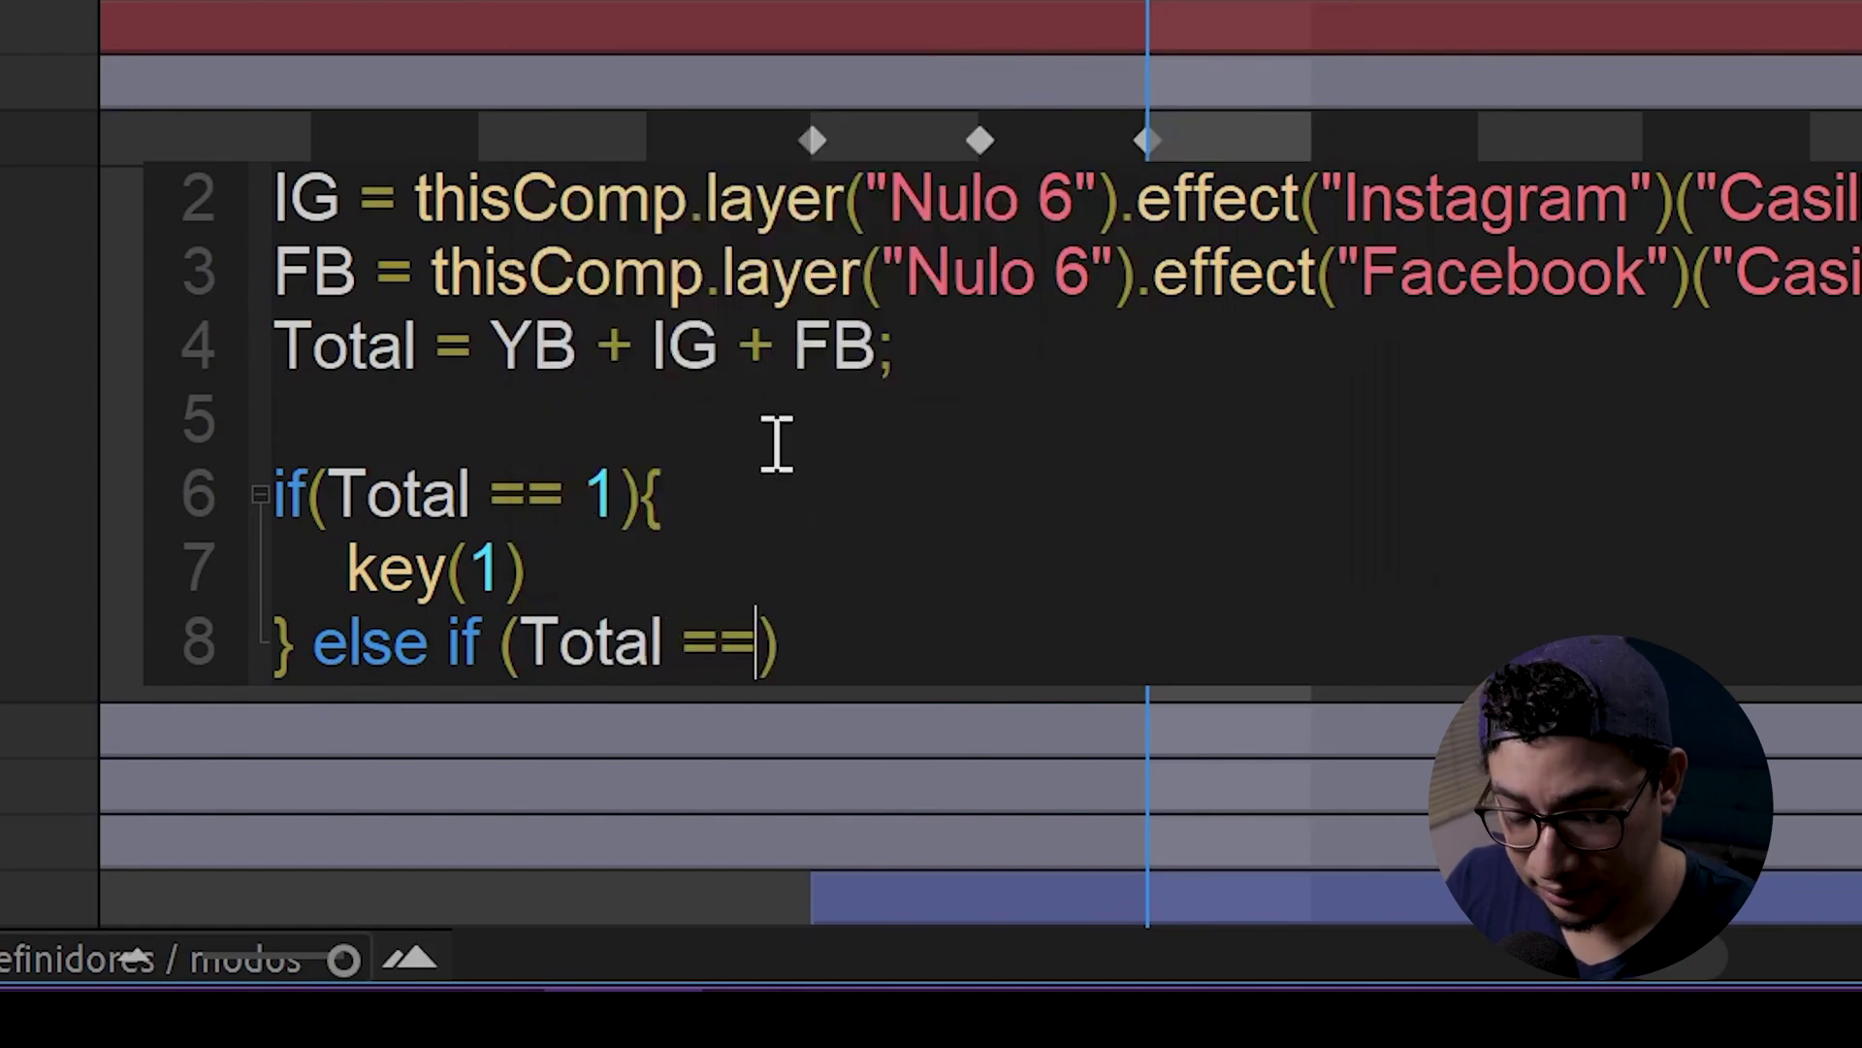
text(2))
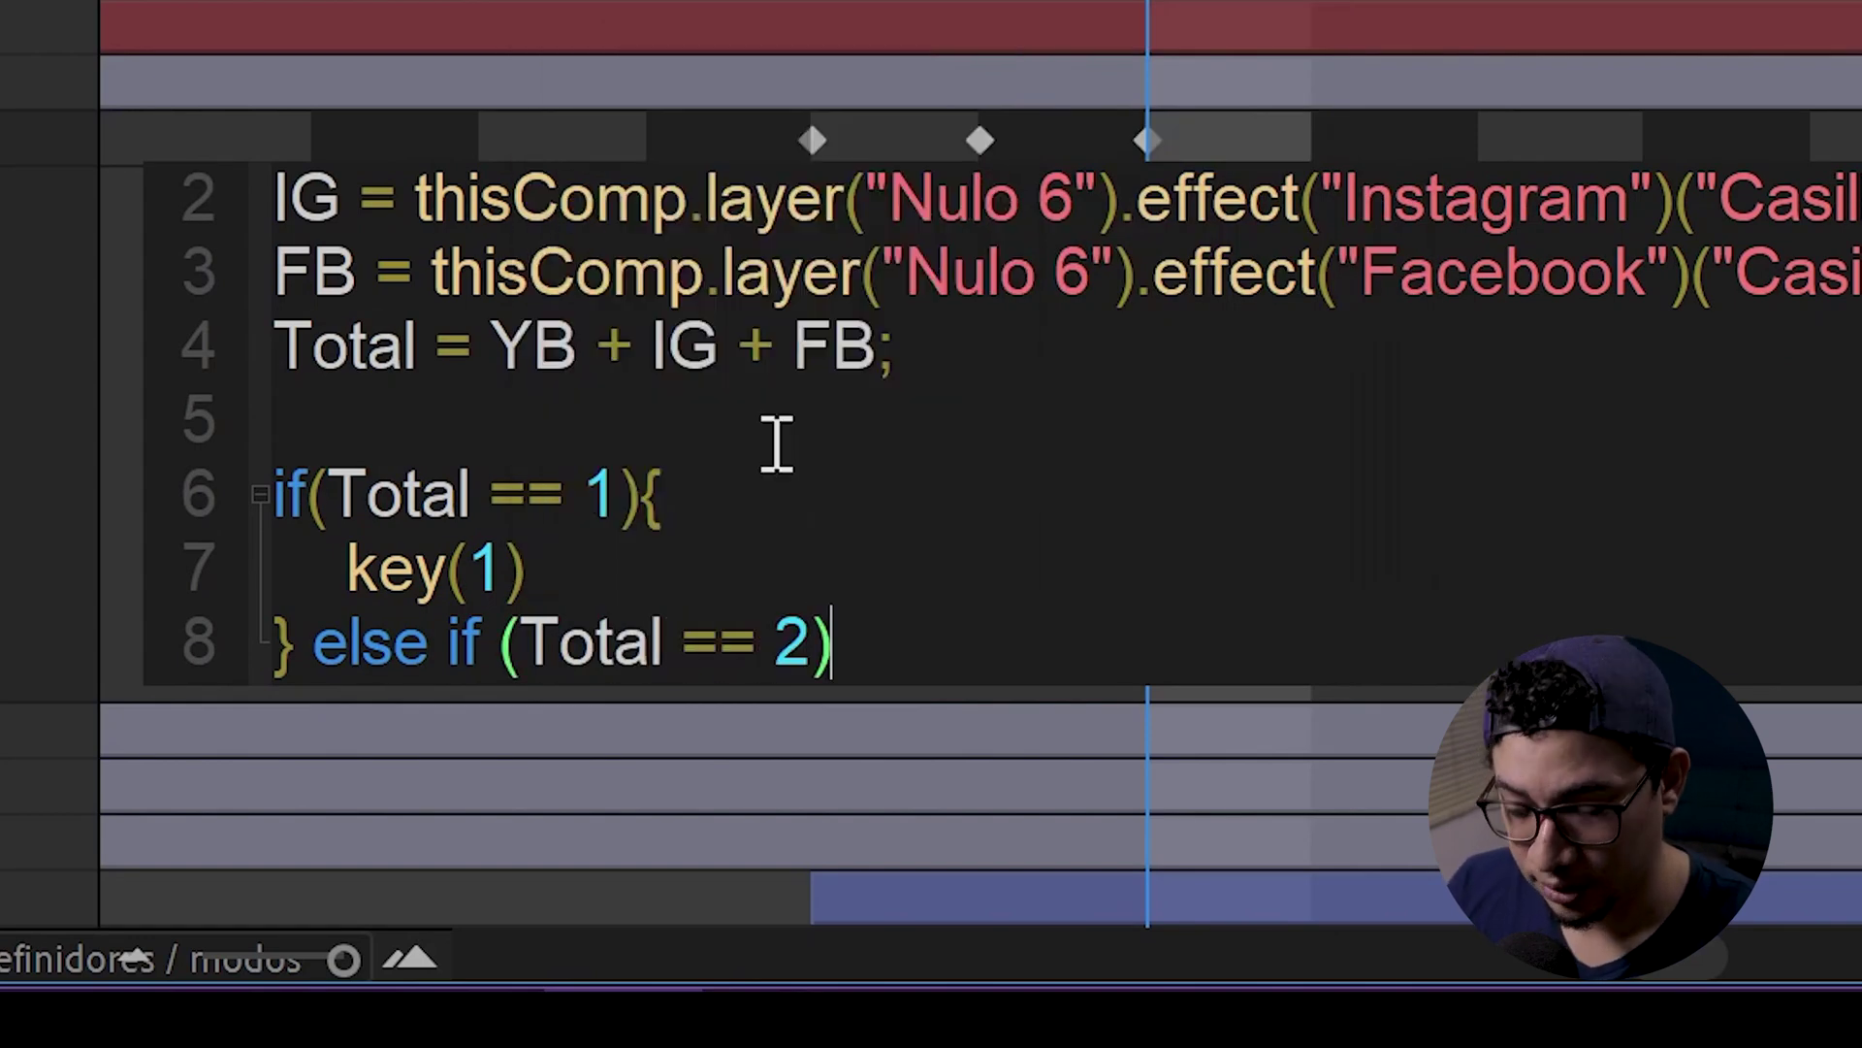
text({)
key(Return)
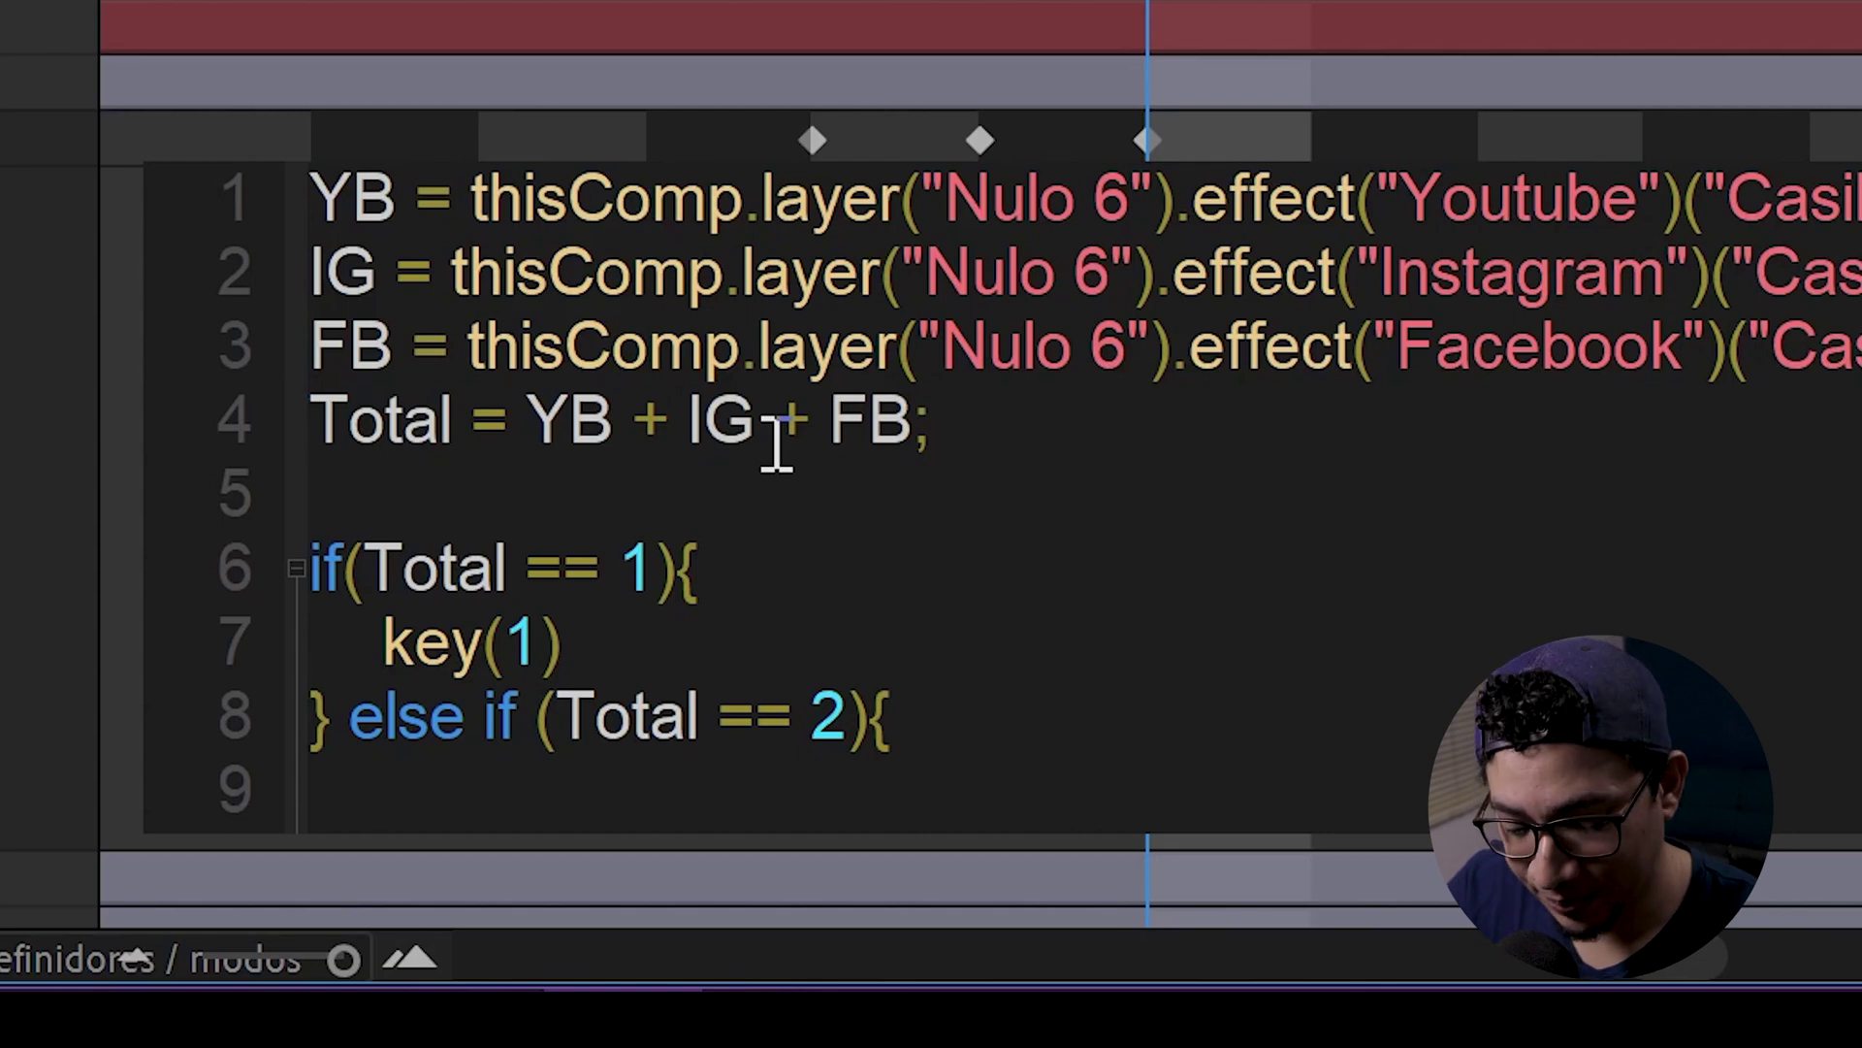
text(key)
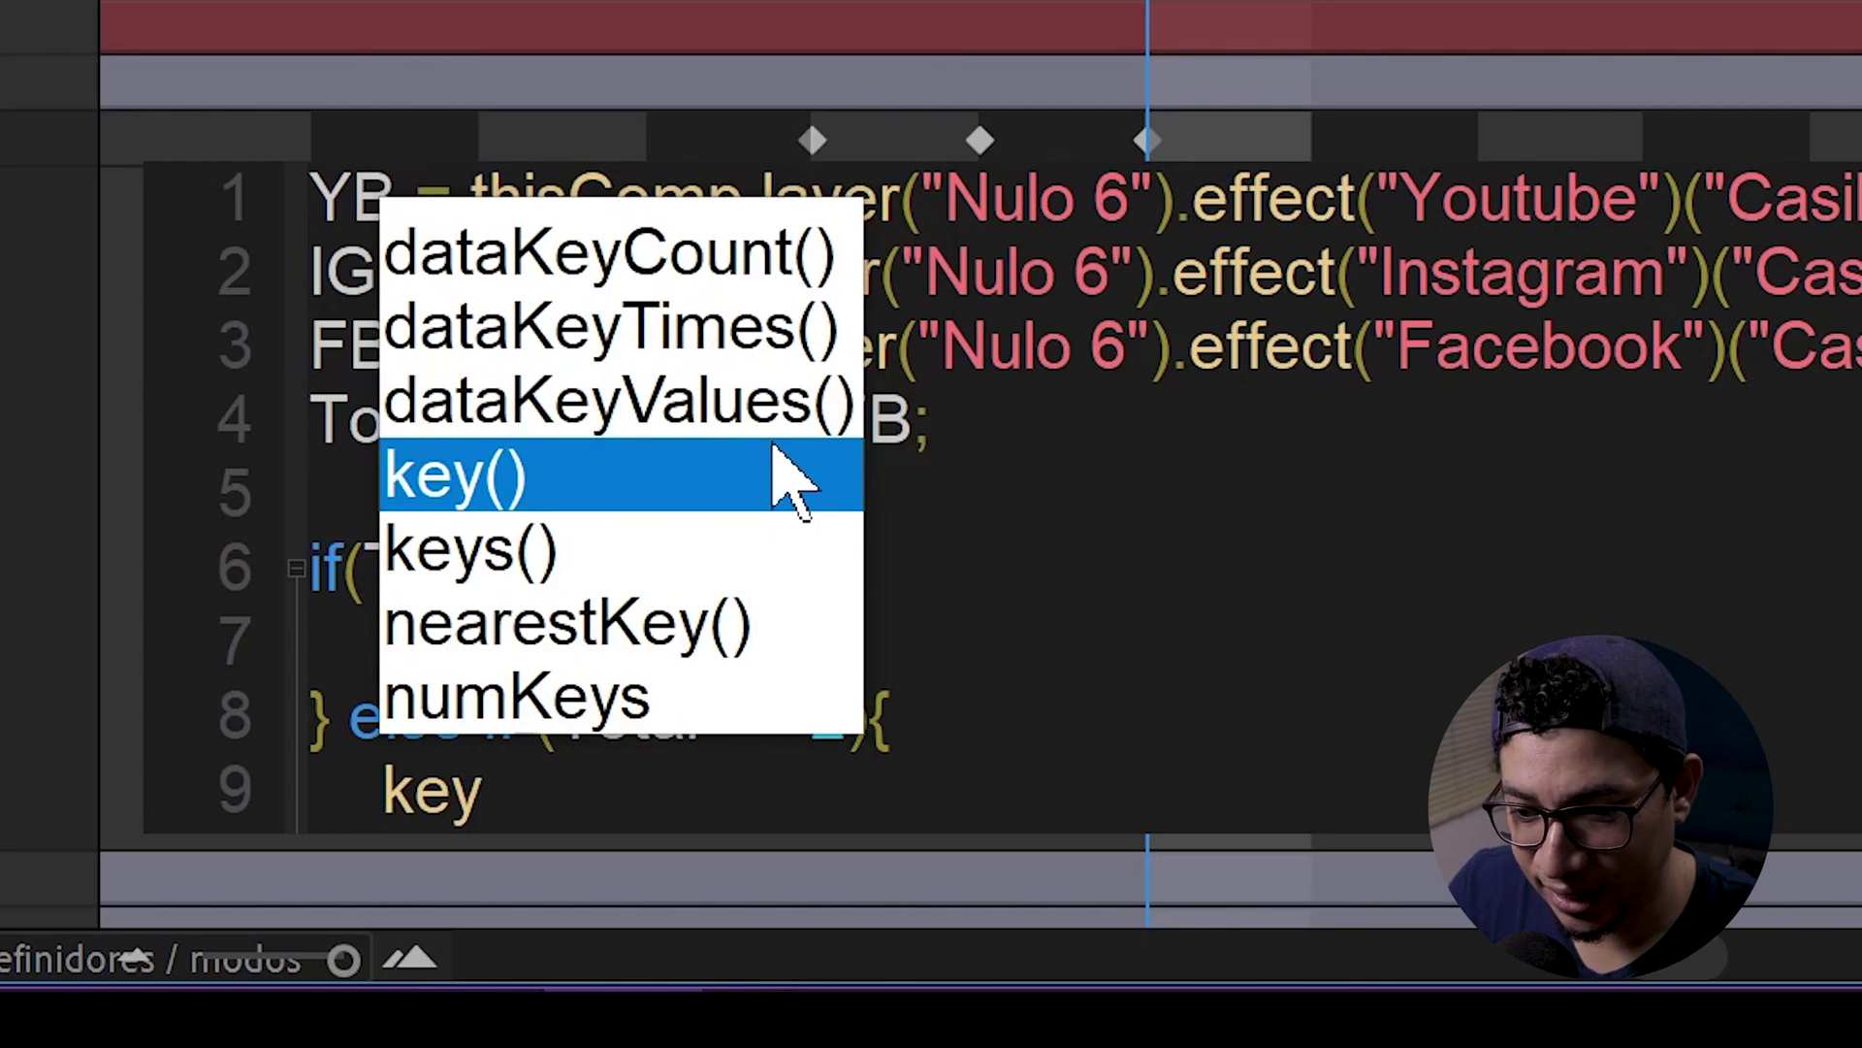
text((2)
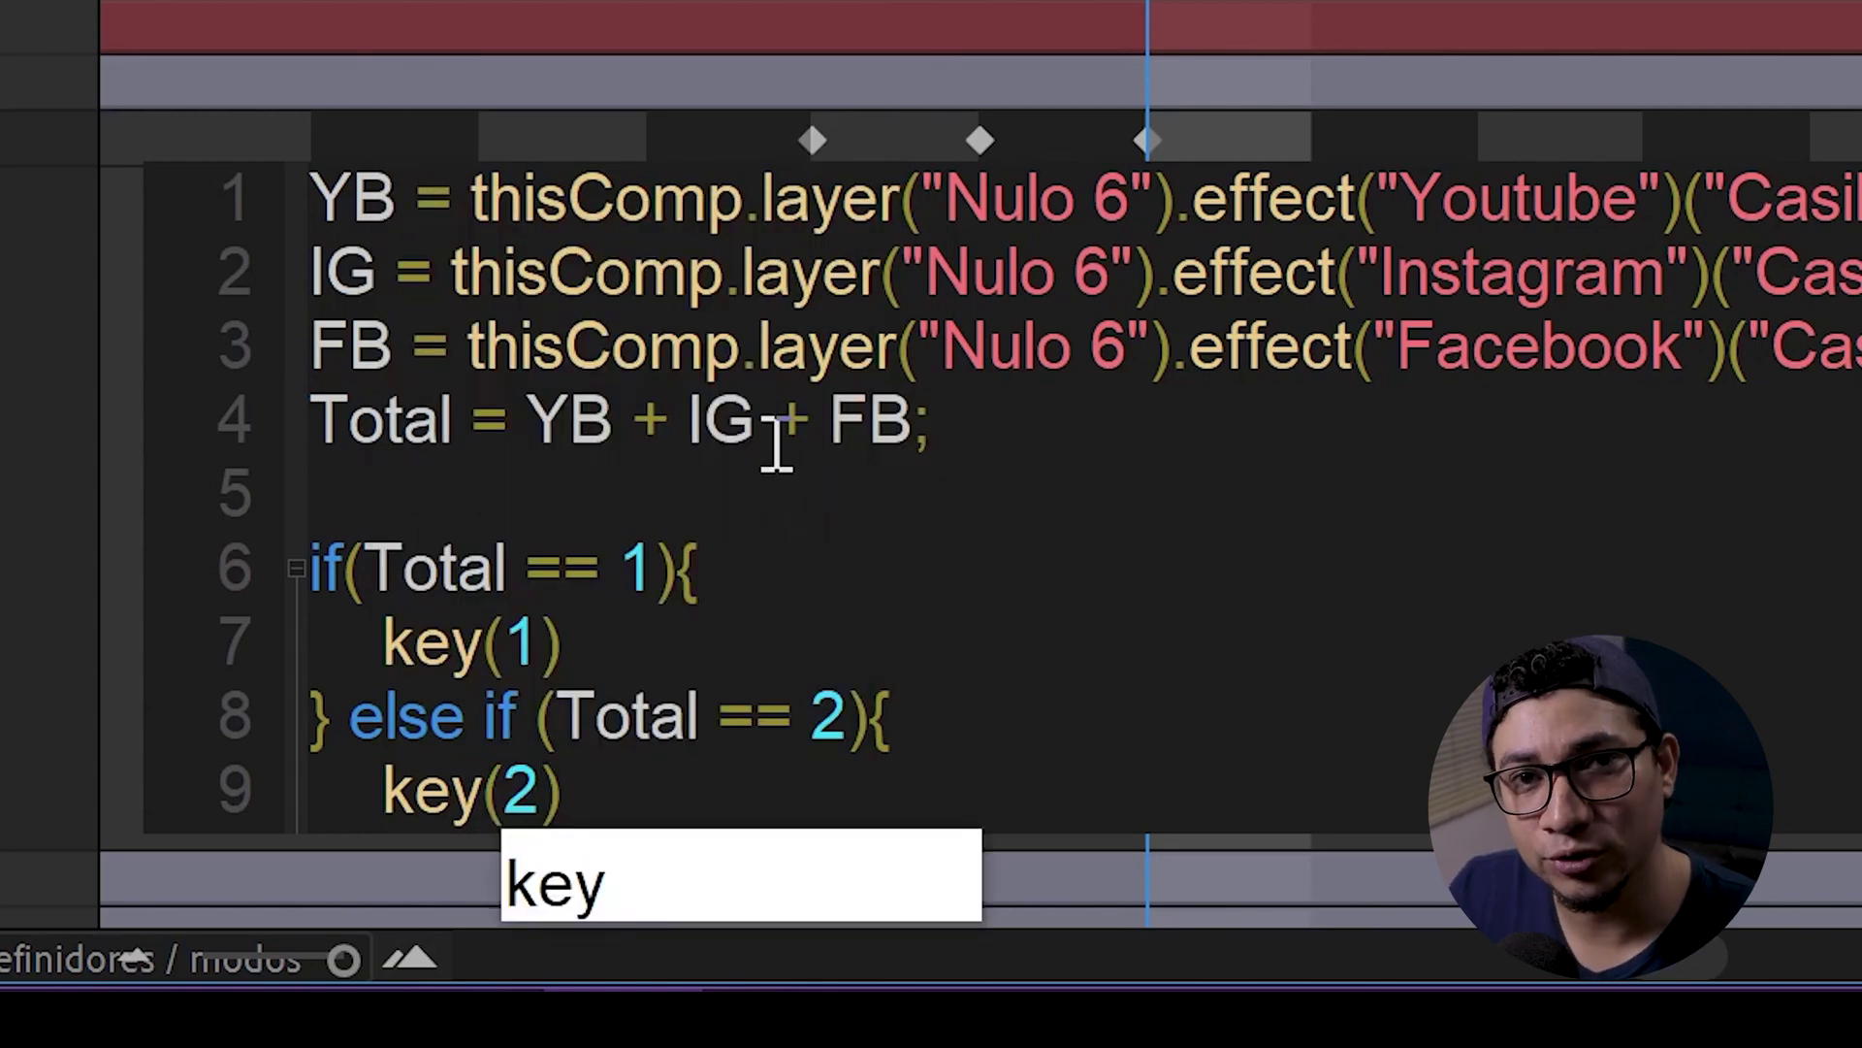
key(Escape)
key(Return)
text(})
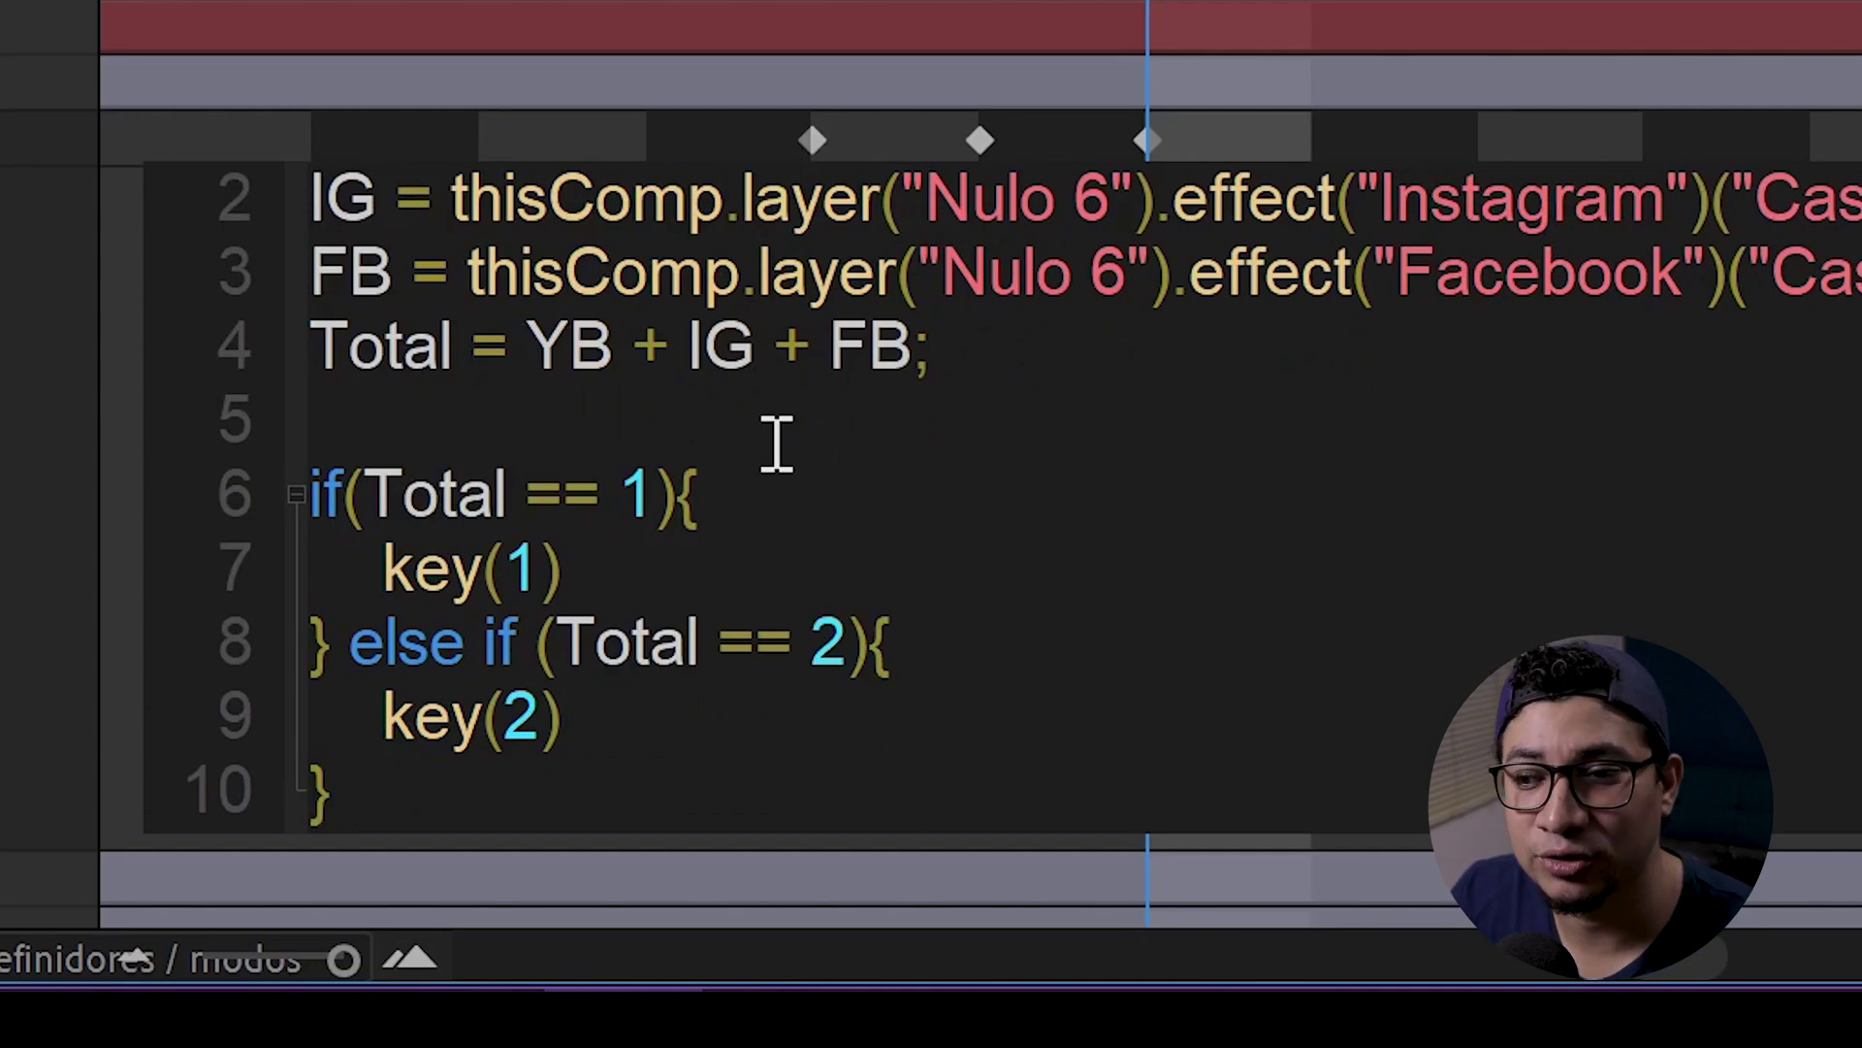
text( el)
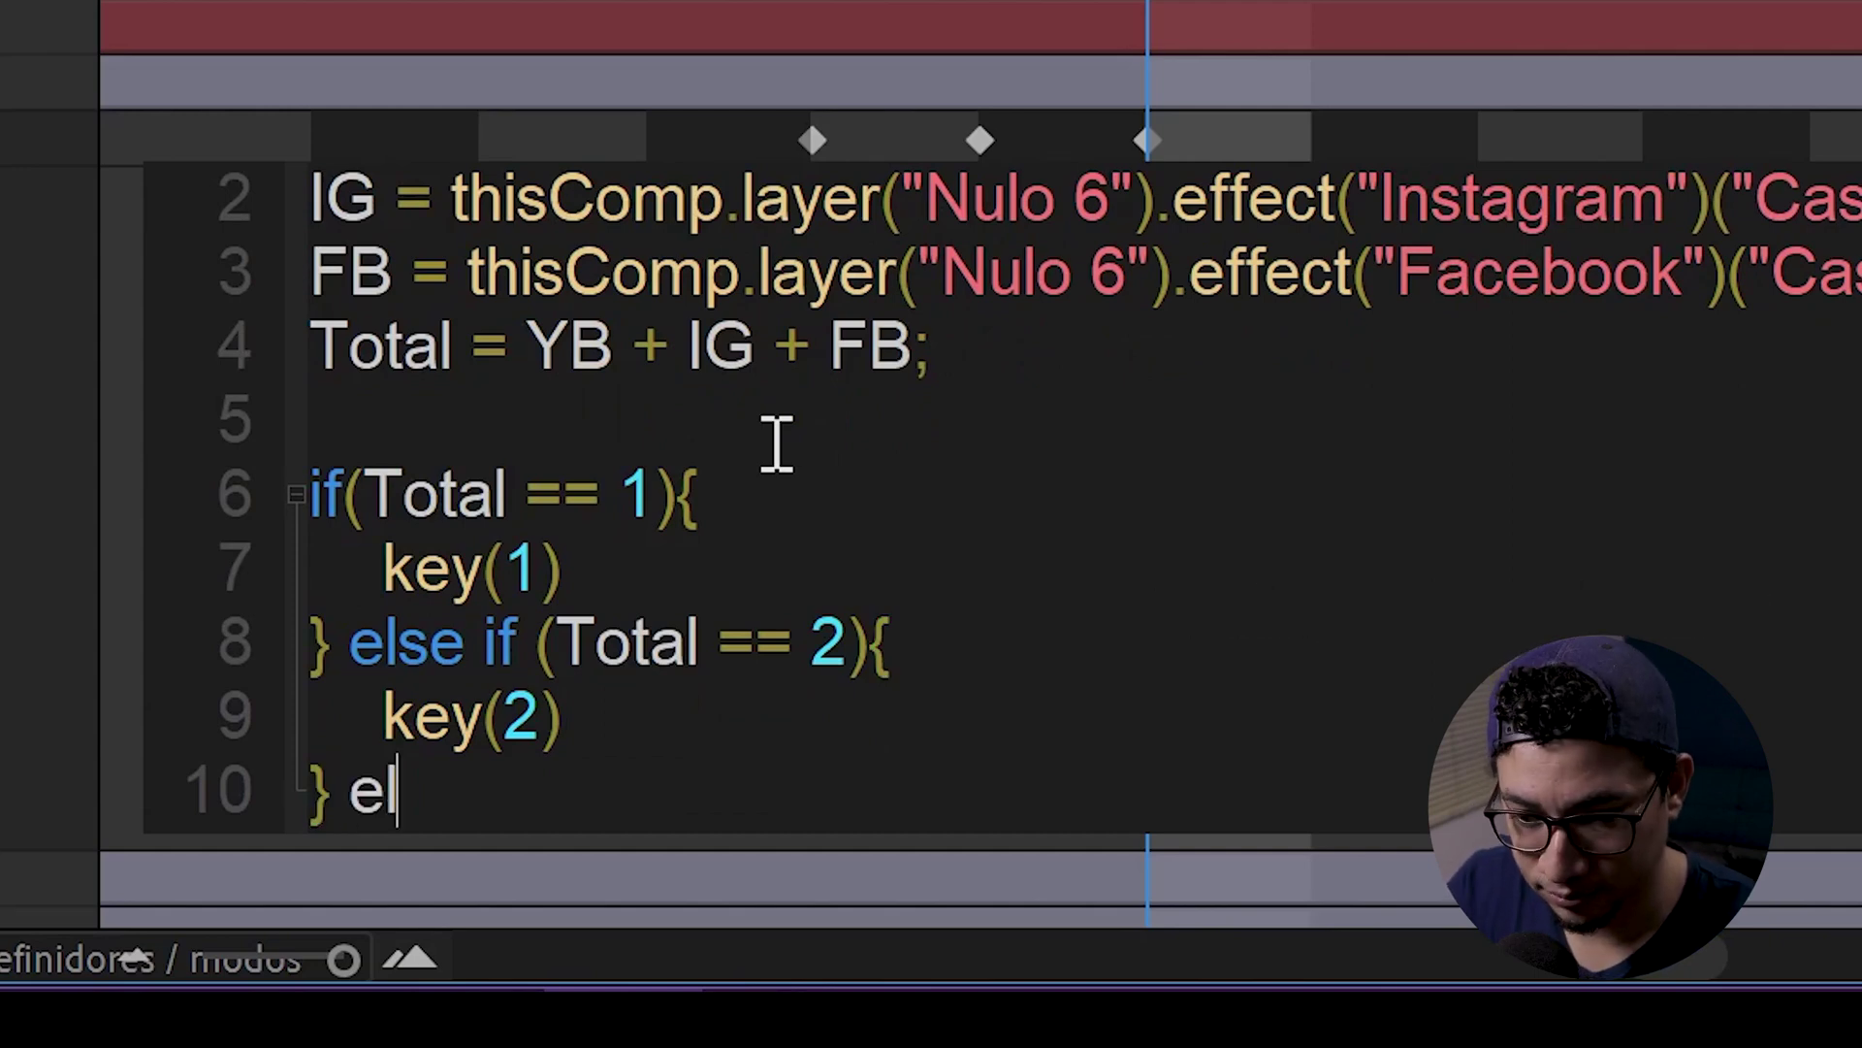
text(se {)
key(Return)
text(key)
click(640, 475)
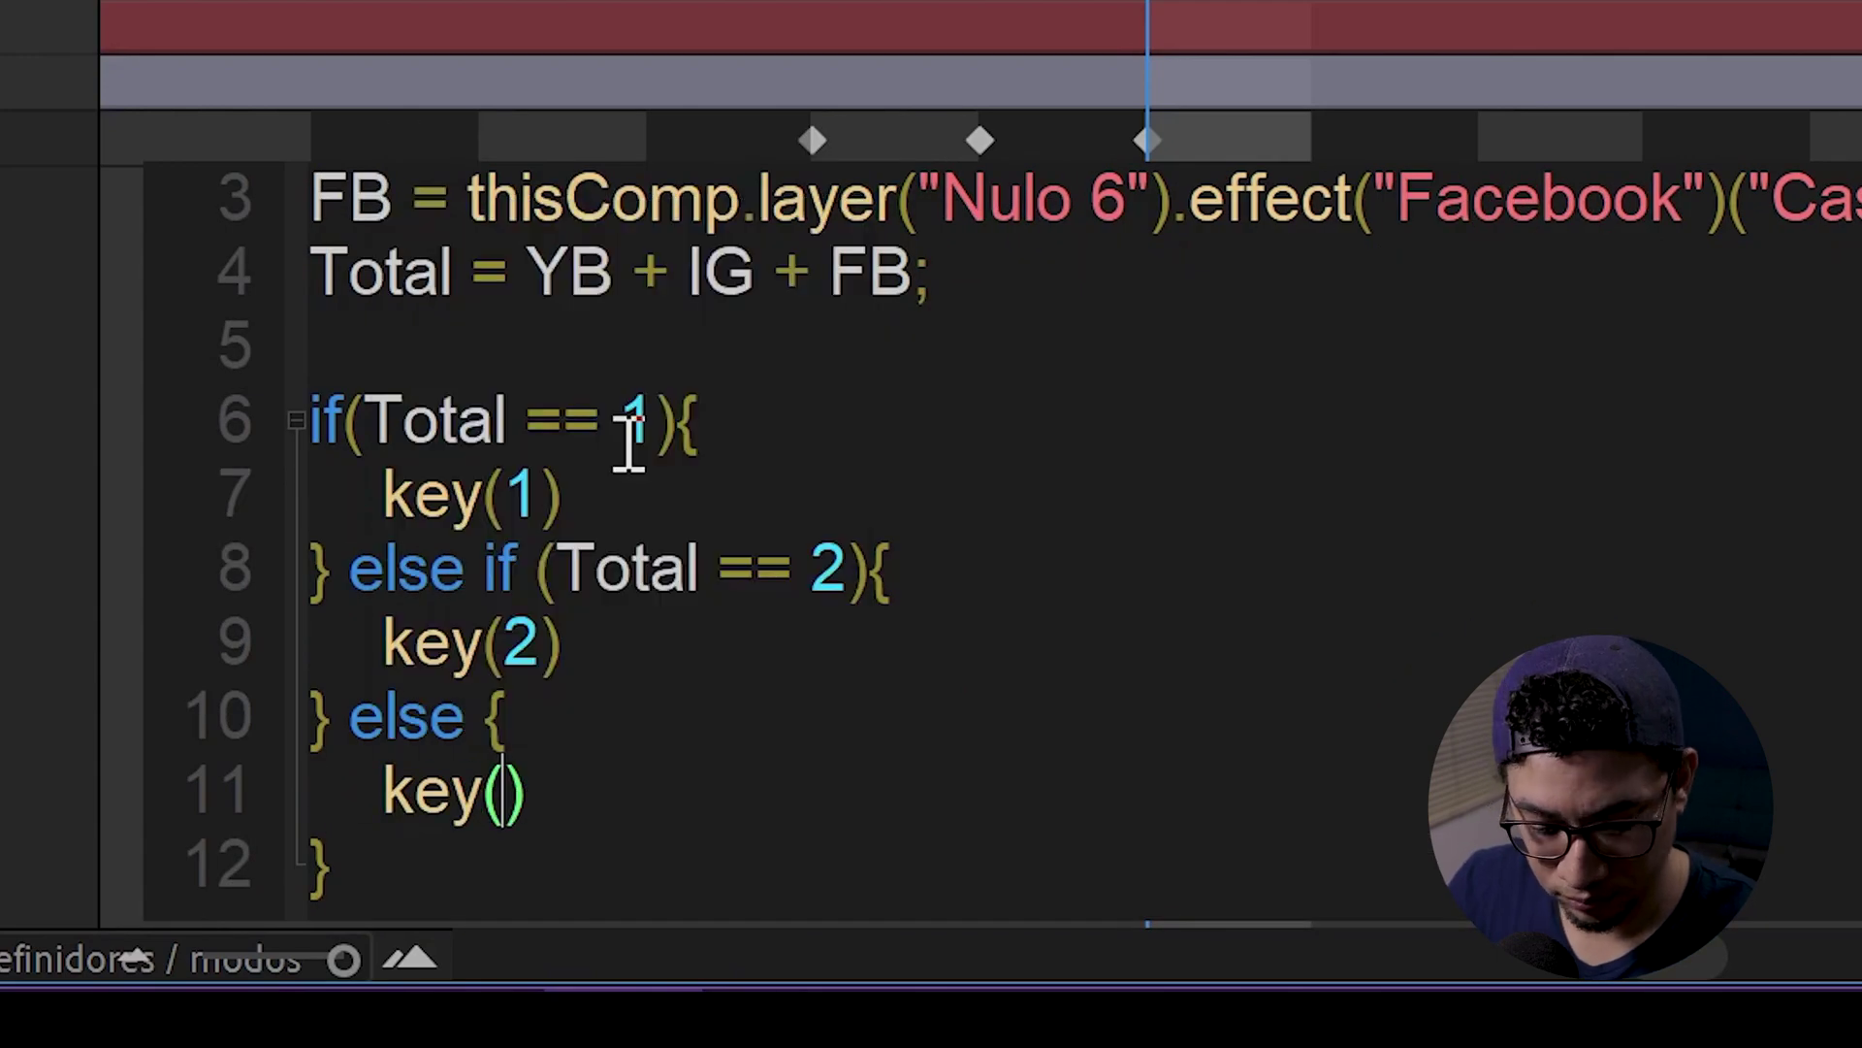
text(3)
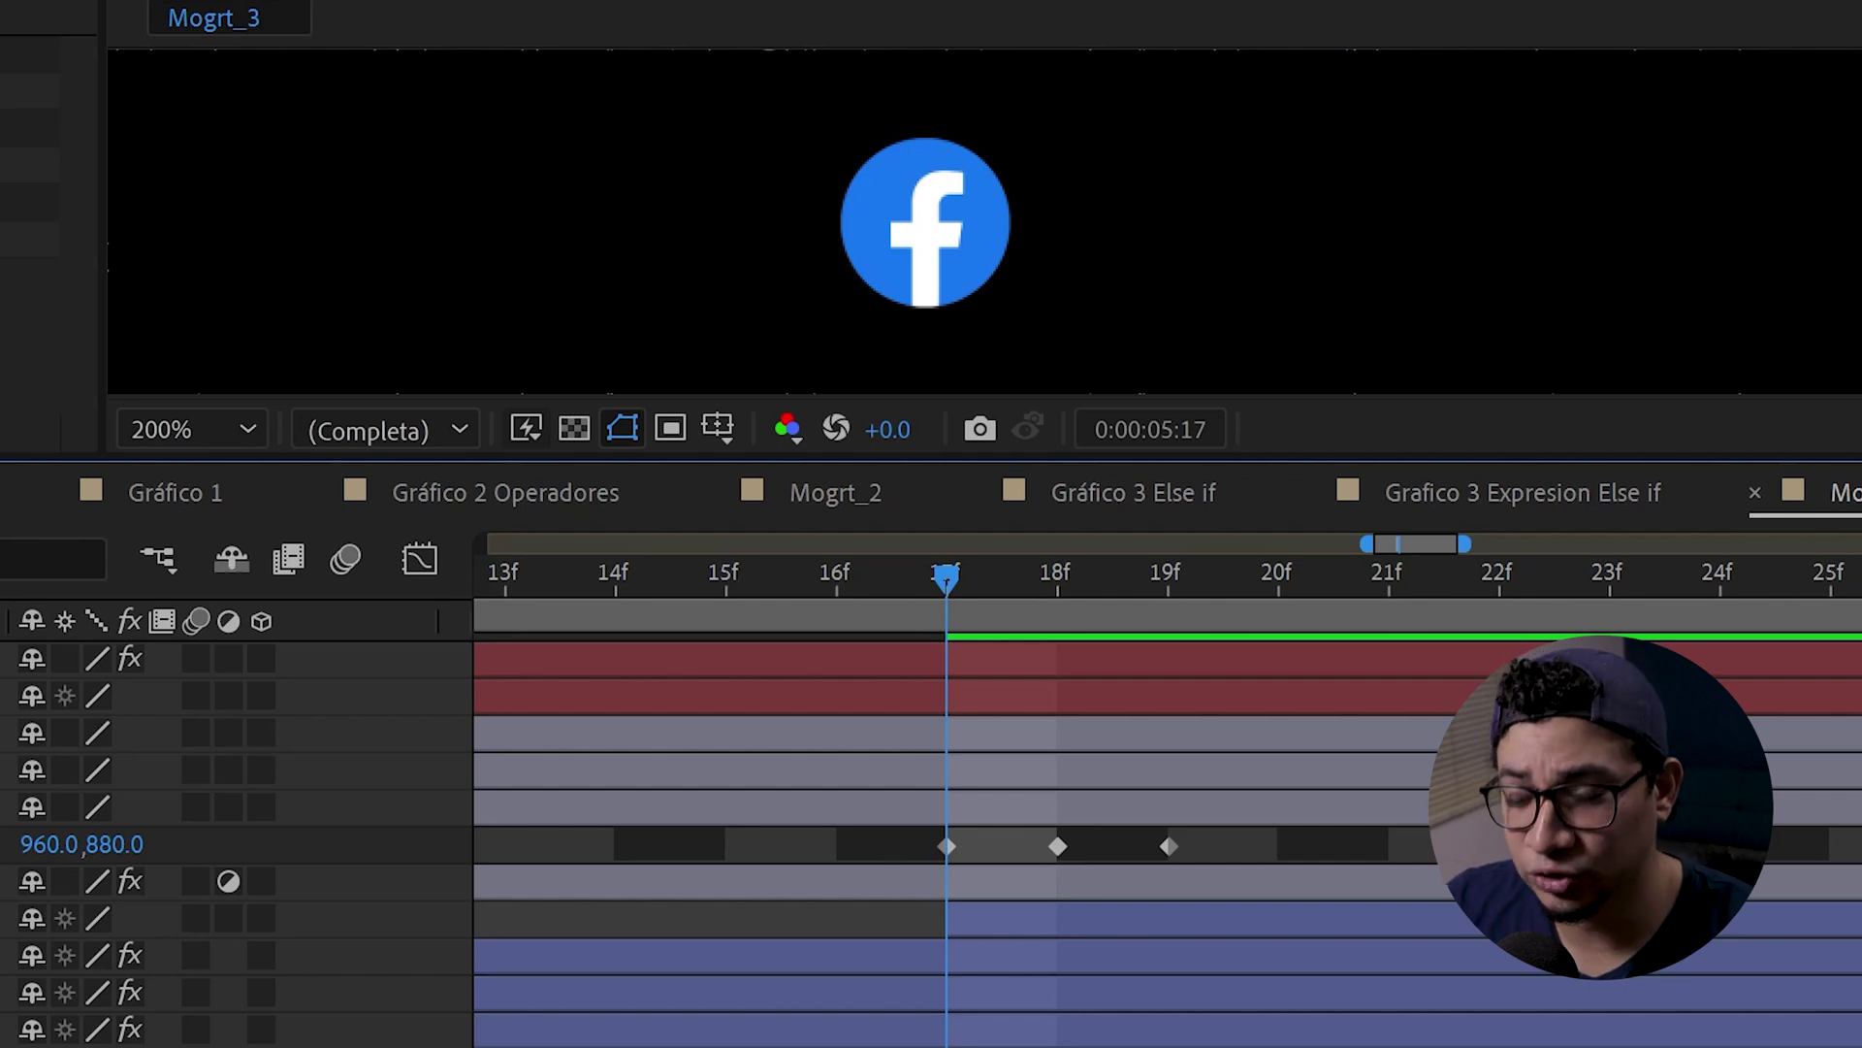
Step: At the last keyframe, paste the if/else-if Total expression onto the Facebook icon's Position
key(Page_Down)
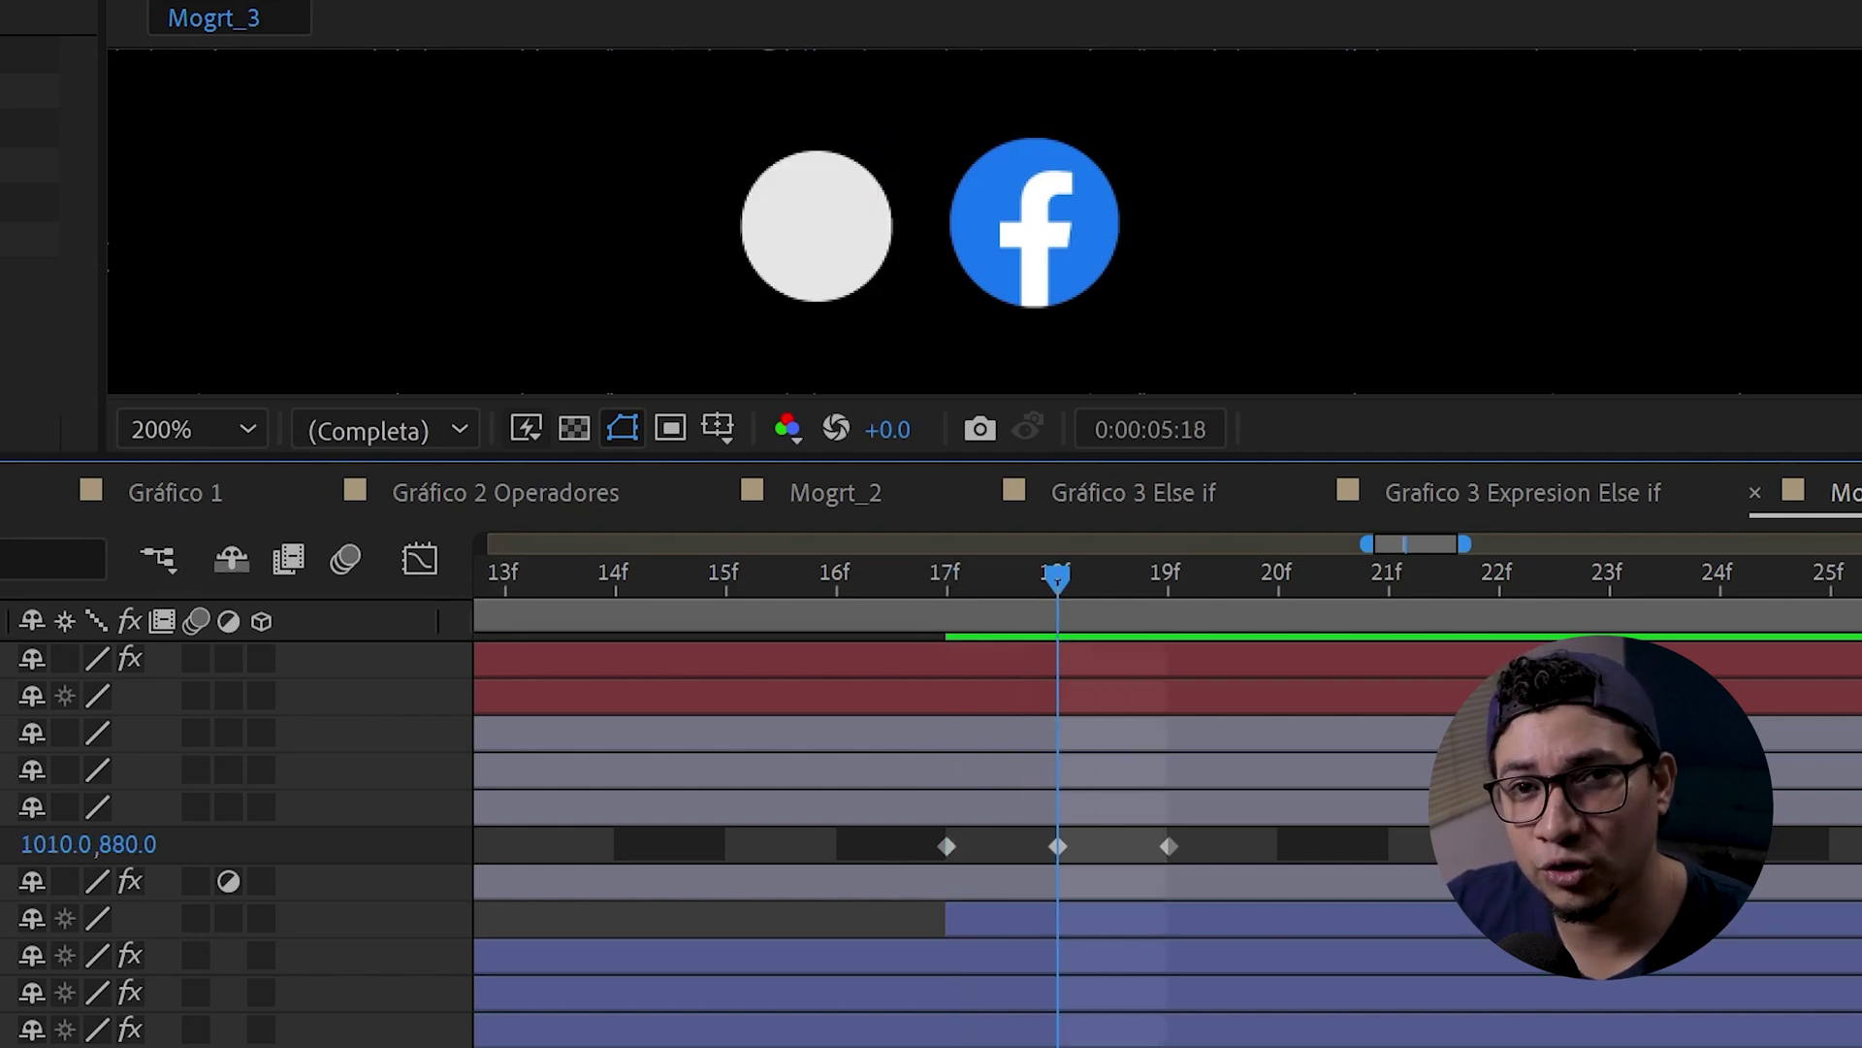
key(Page_Down)
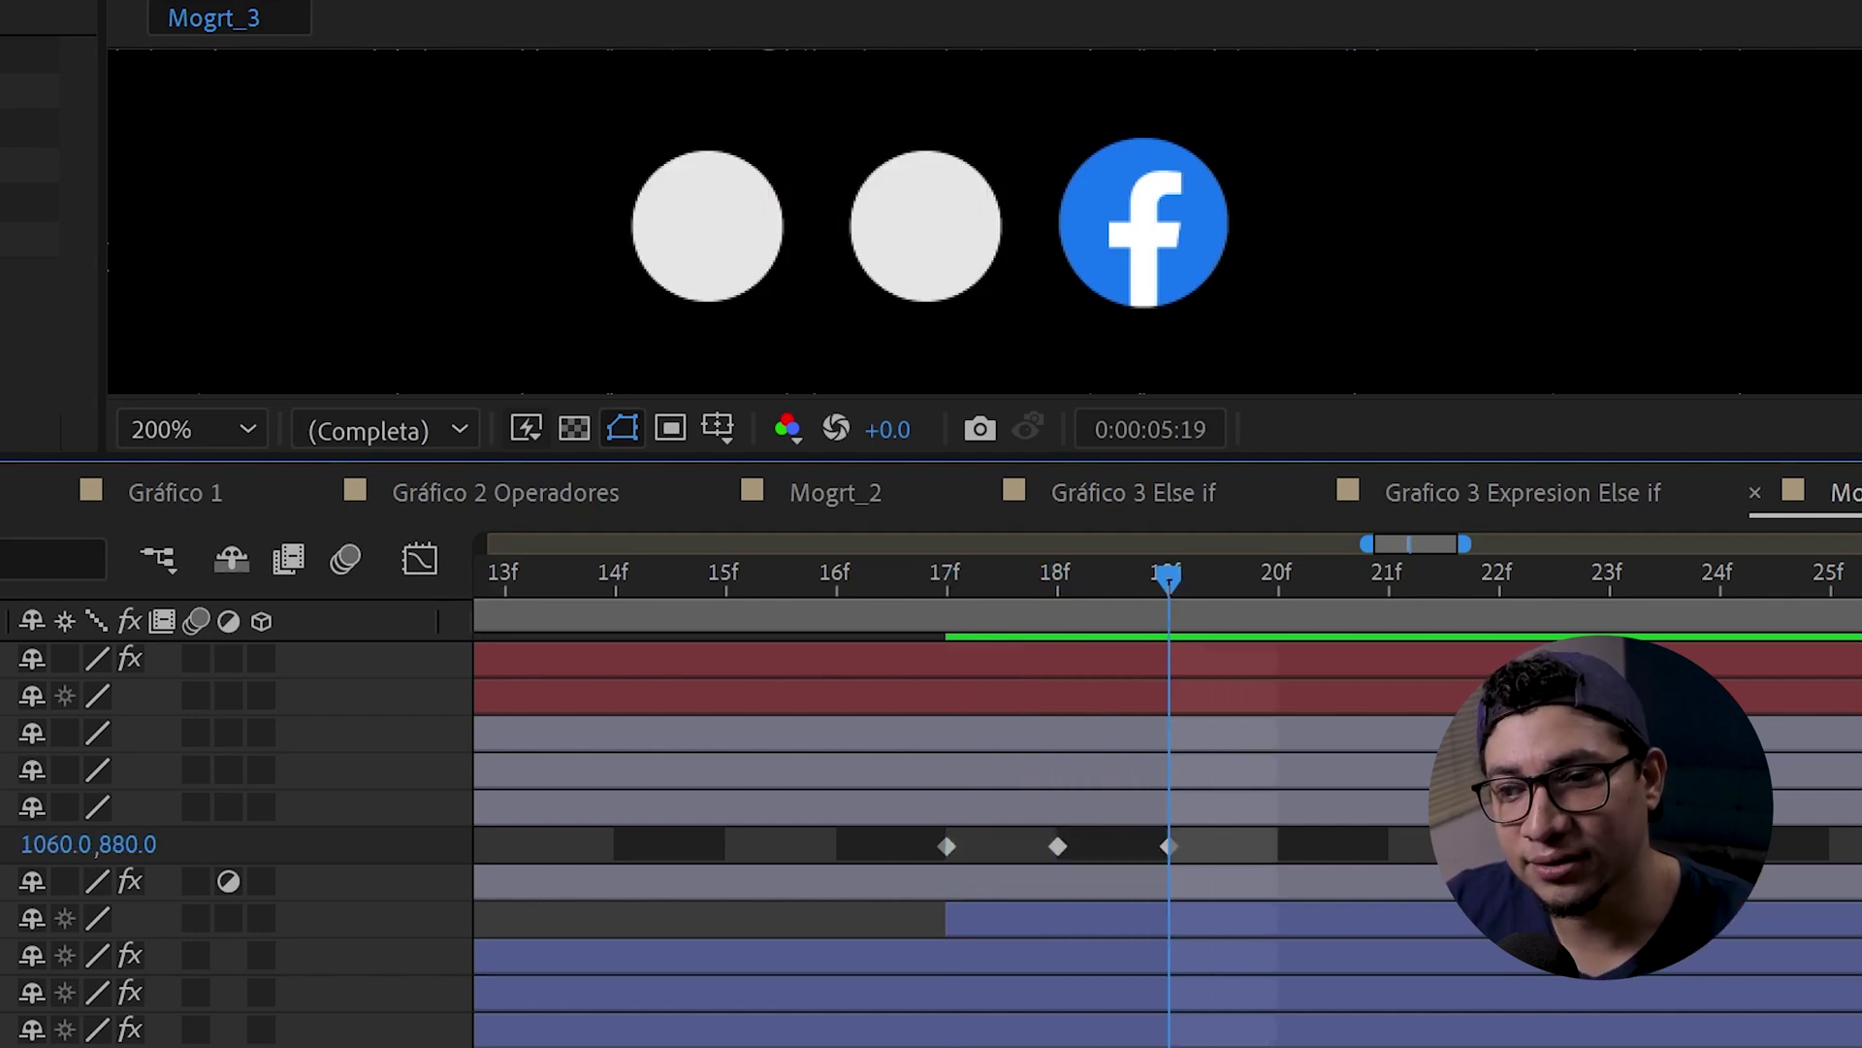
alt+click(1, 844)
key(ctrl+v)
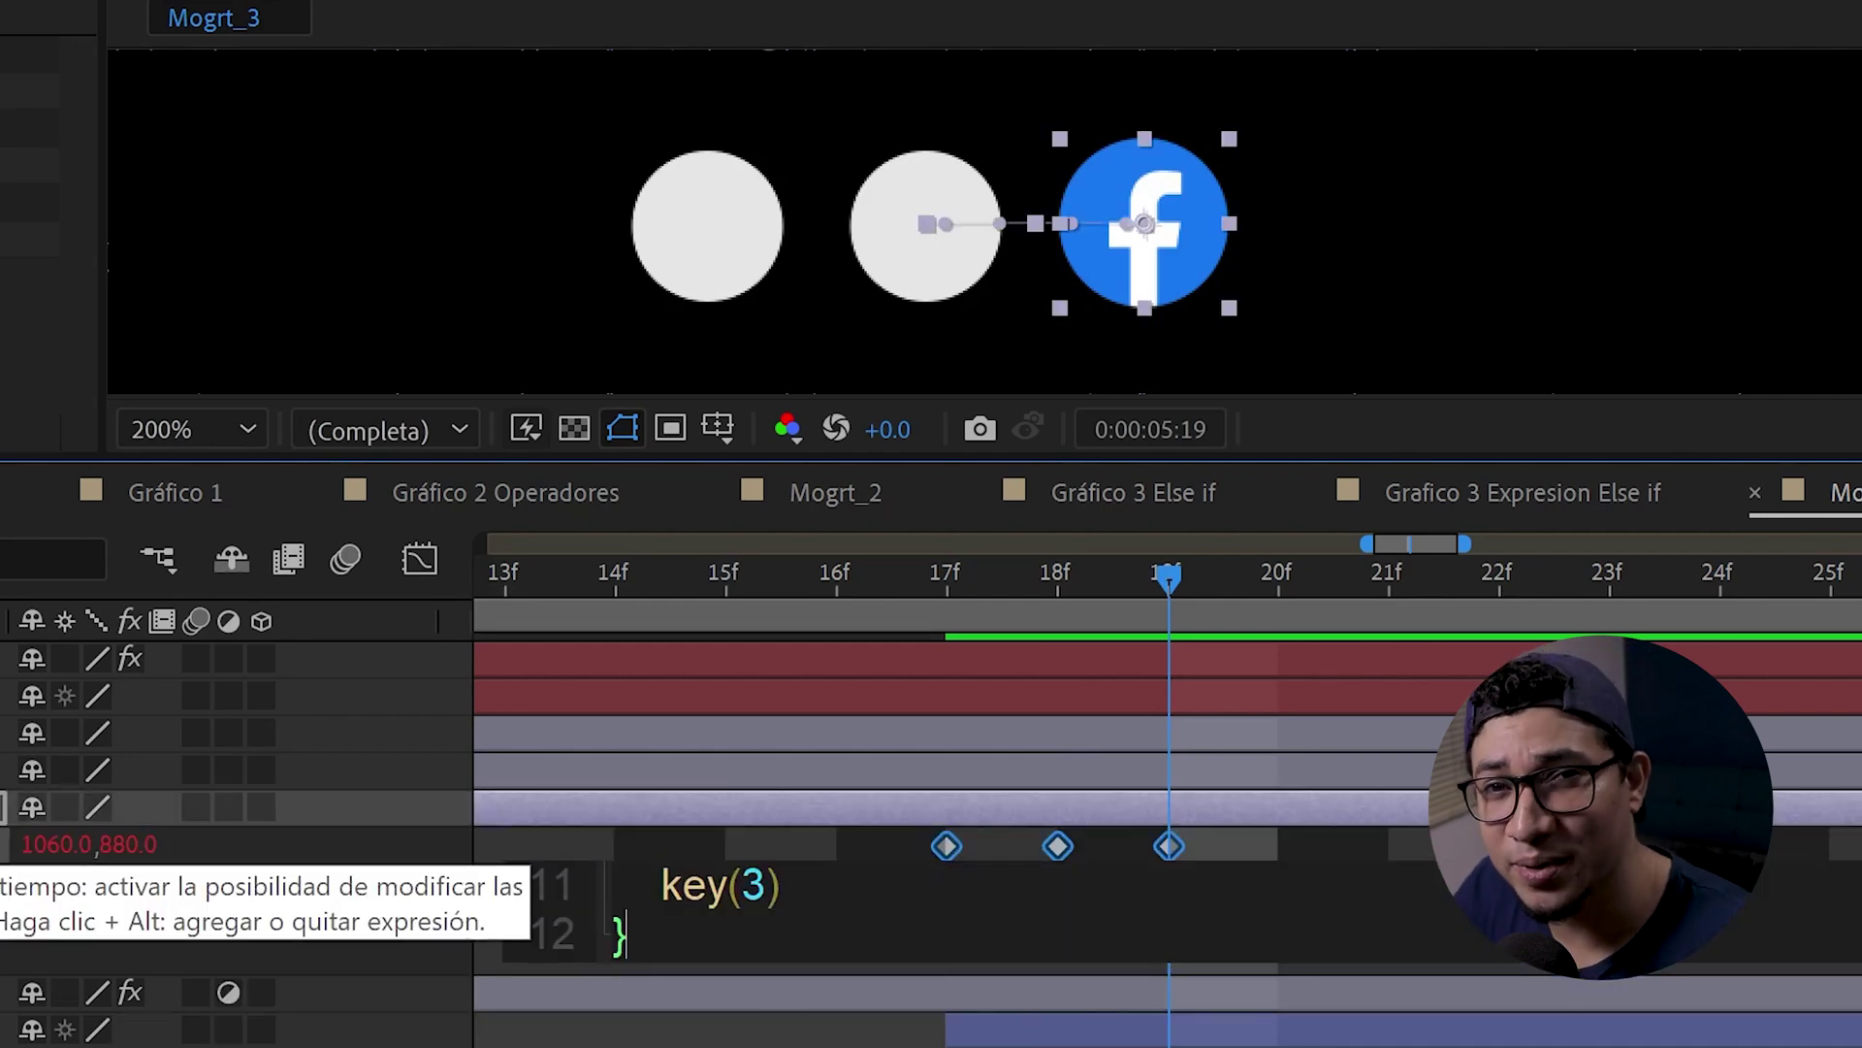
click(366, 918)
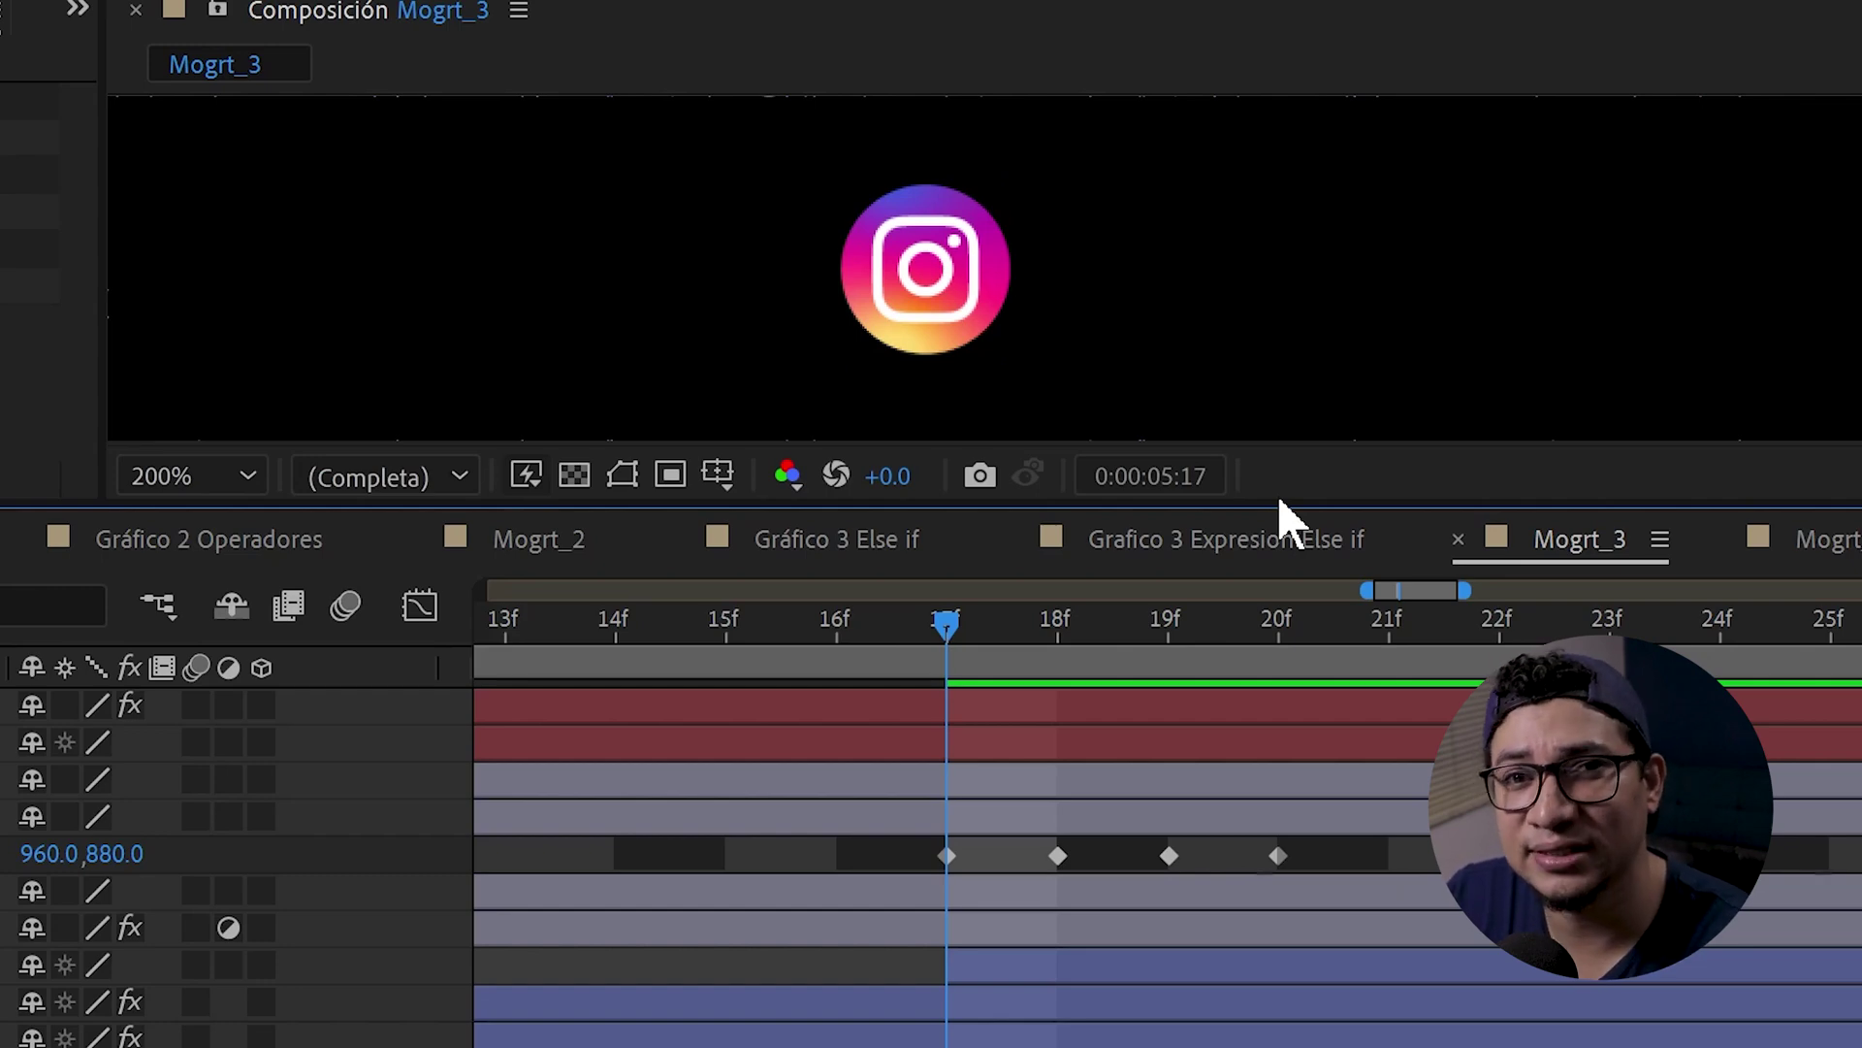
Step: Step through frames 17f–20f and delete the Instagram icon's position keyframe at 20f
key(Page_Down)
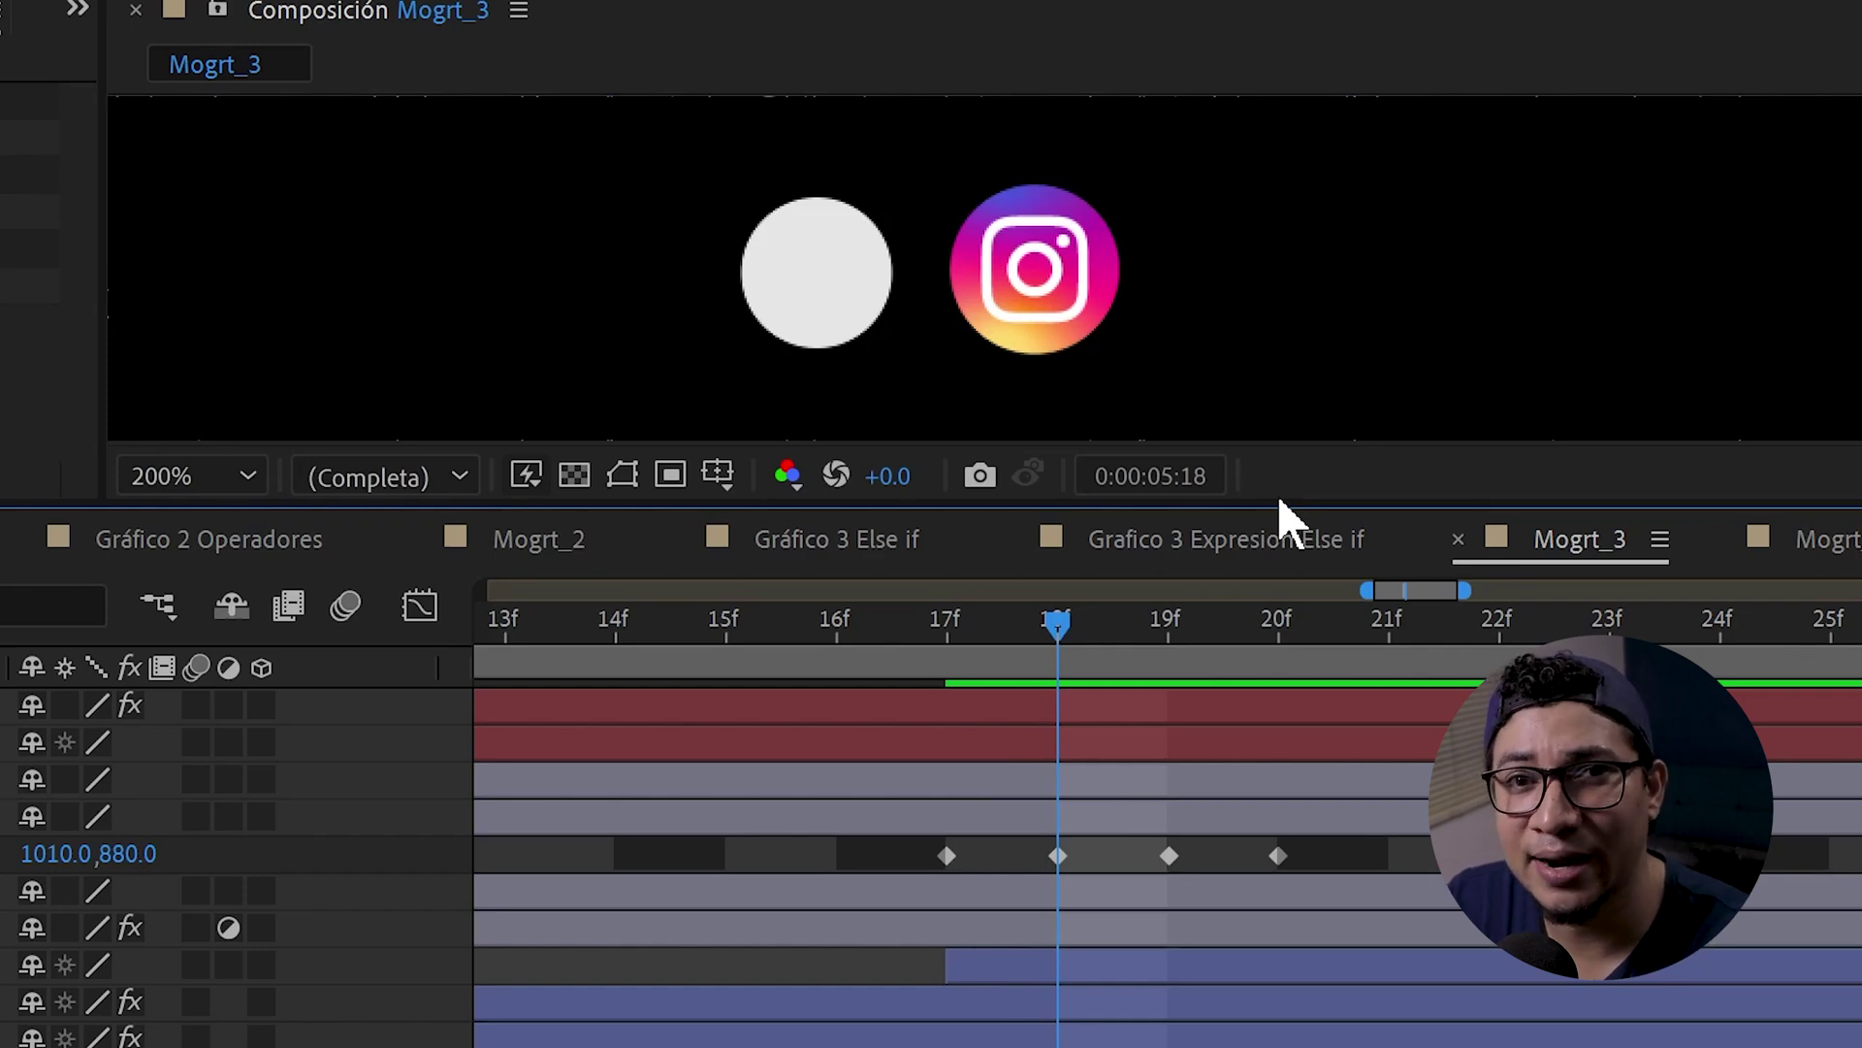
key(Page_Down)
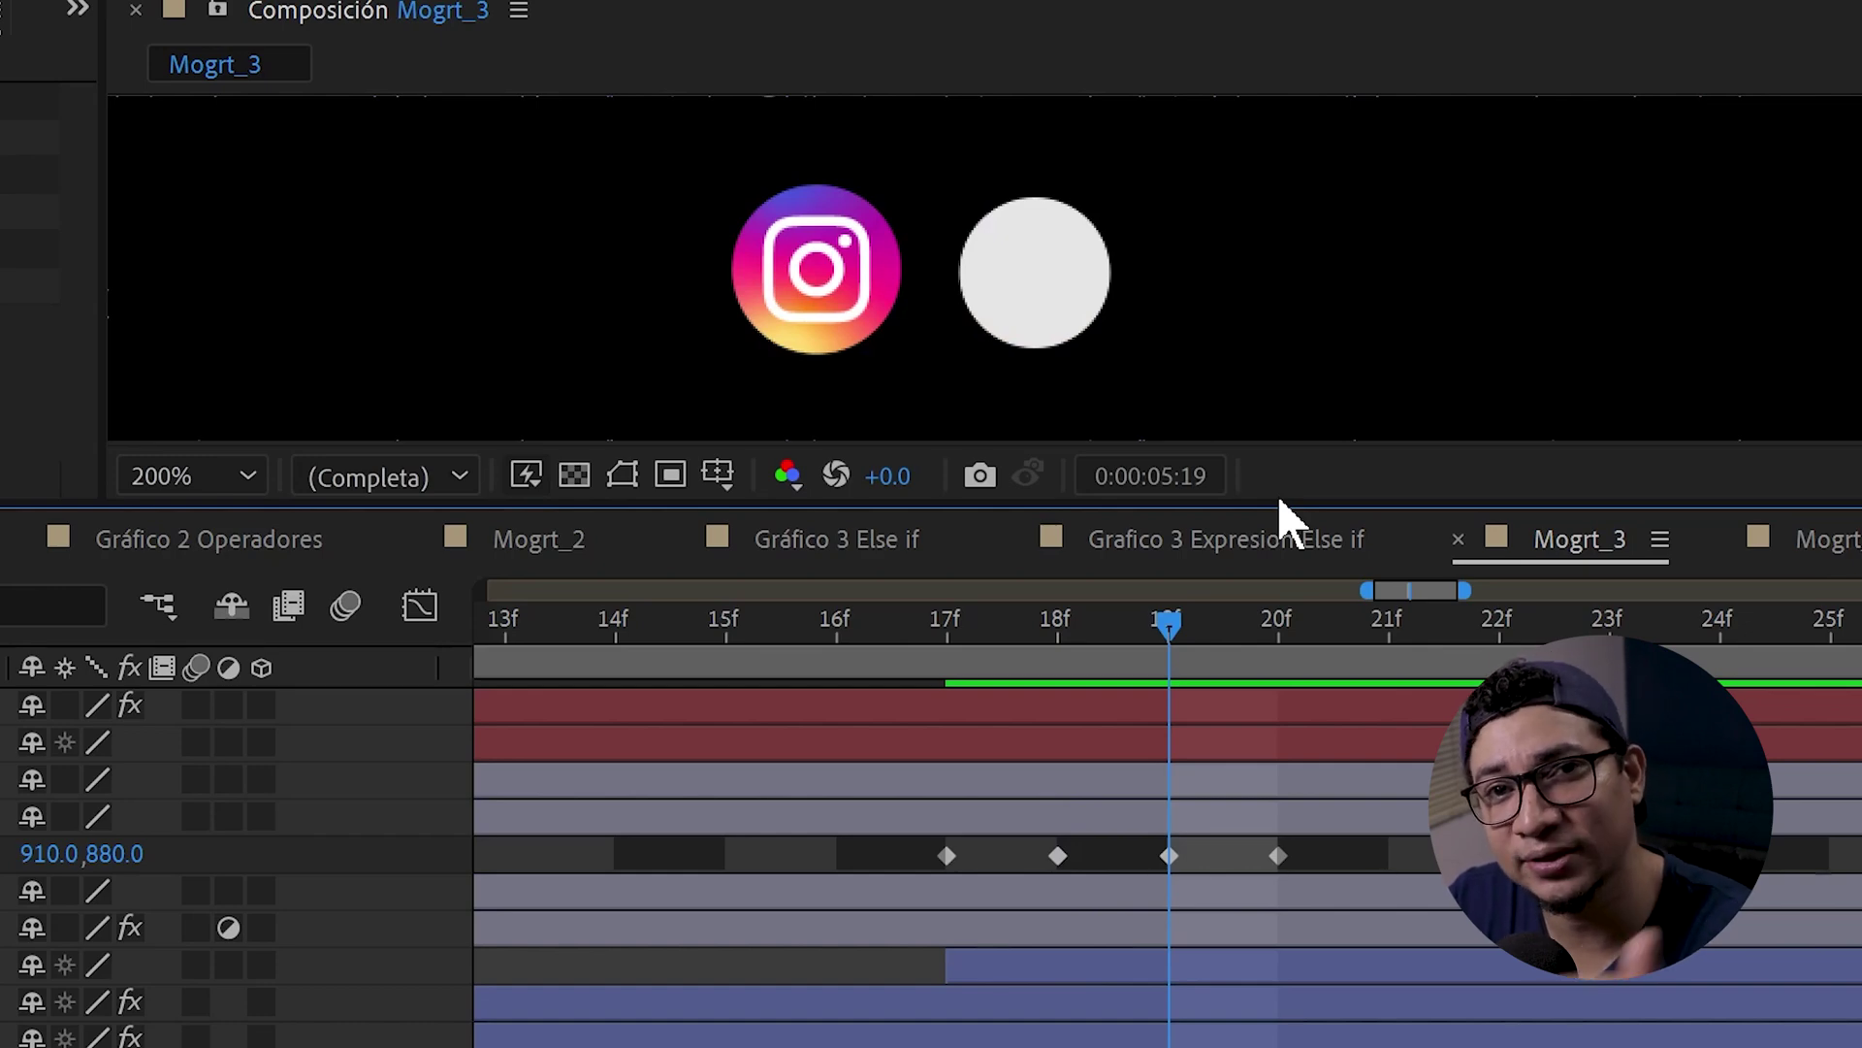
click(1278, 622)
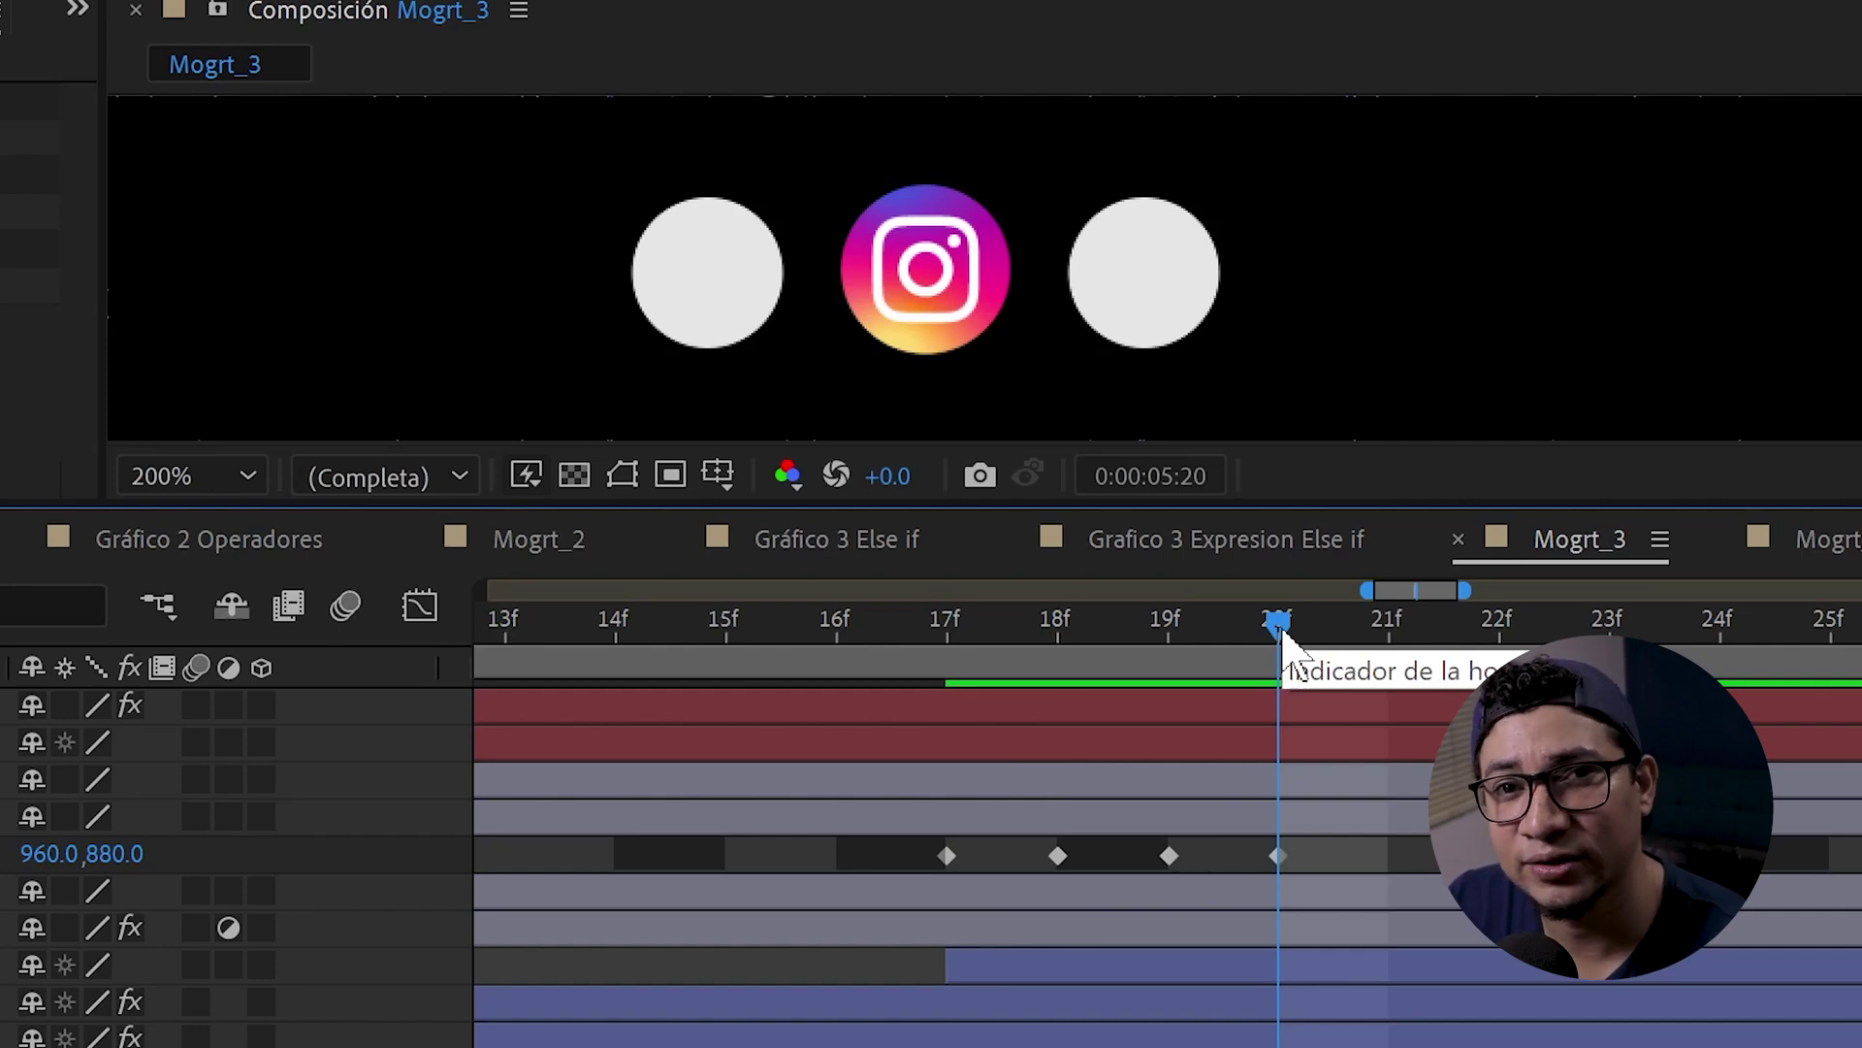
click(945, 621)
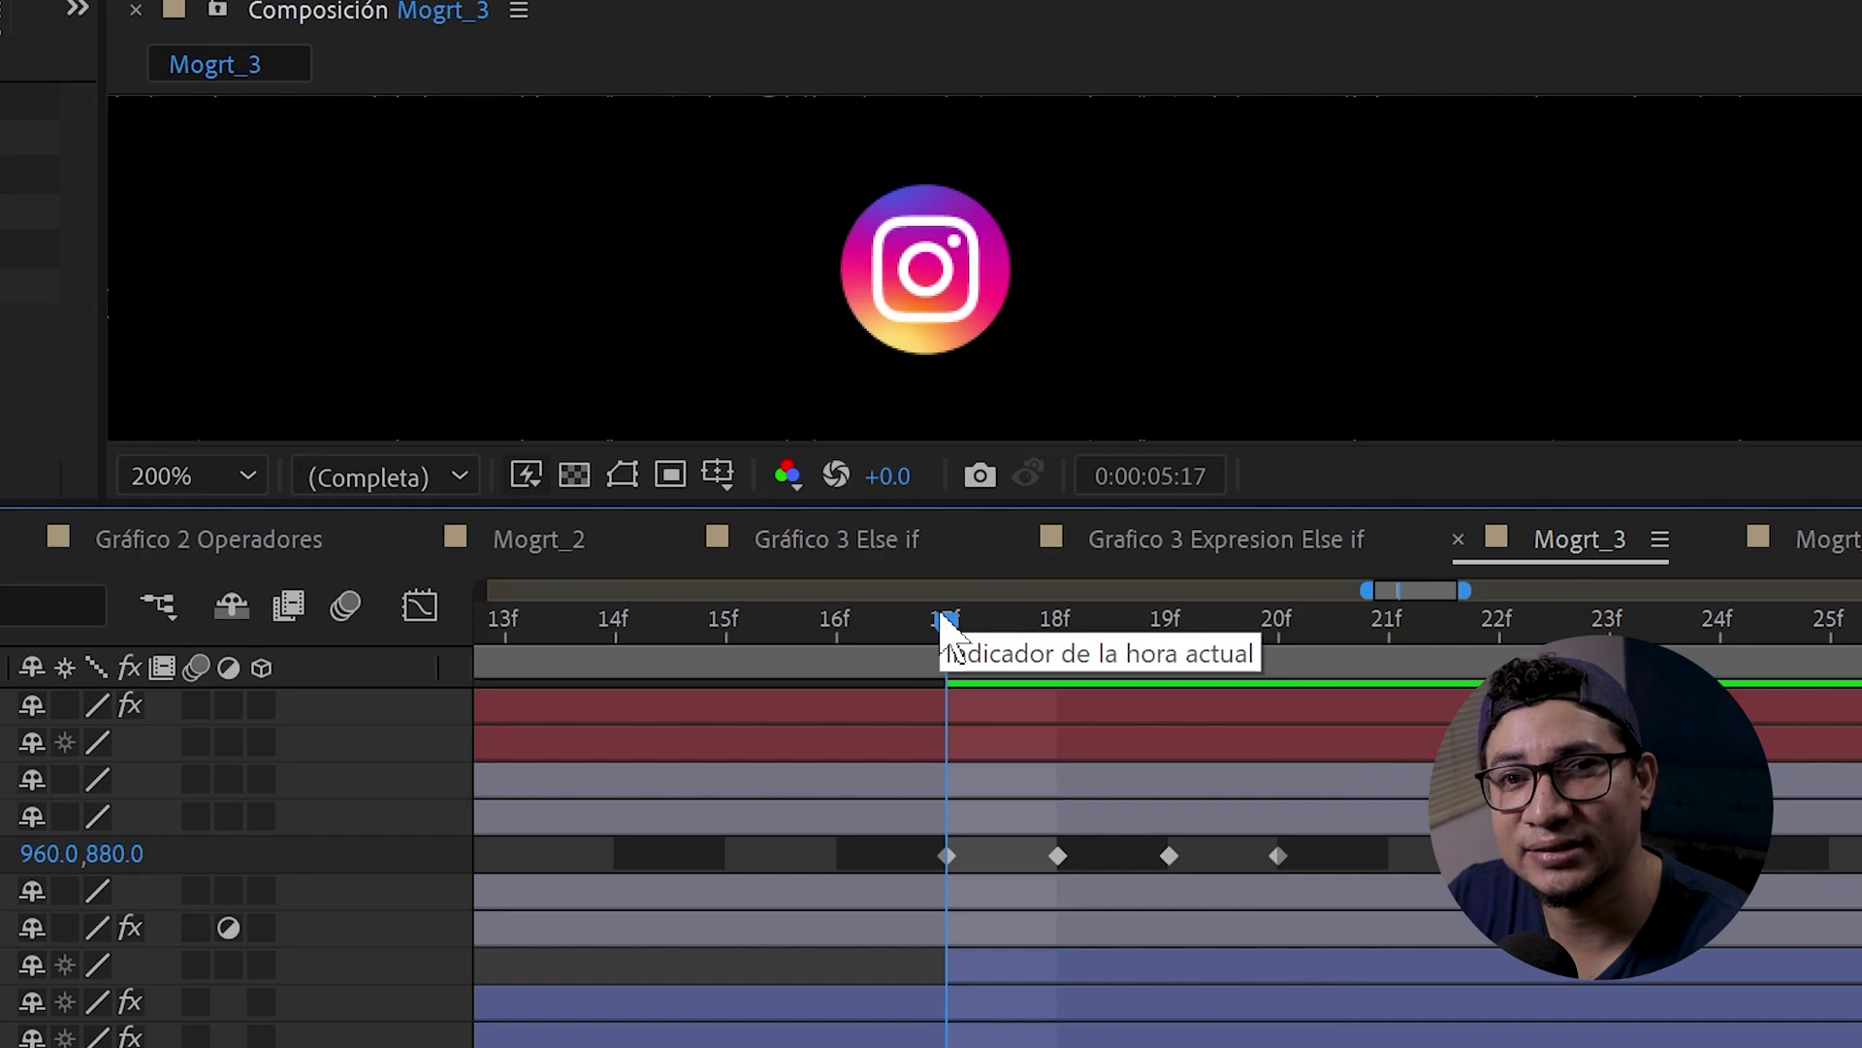
drag(1341, 842, 1275, 890)
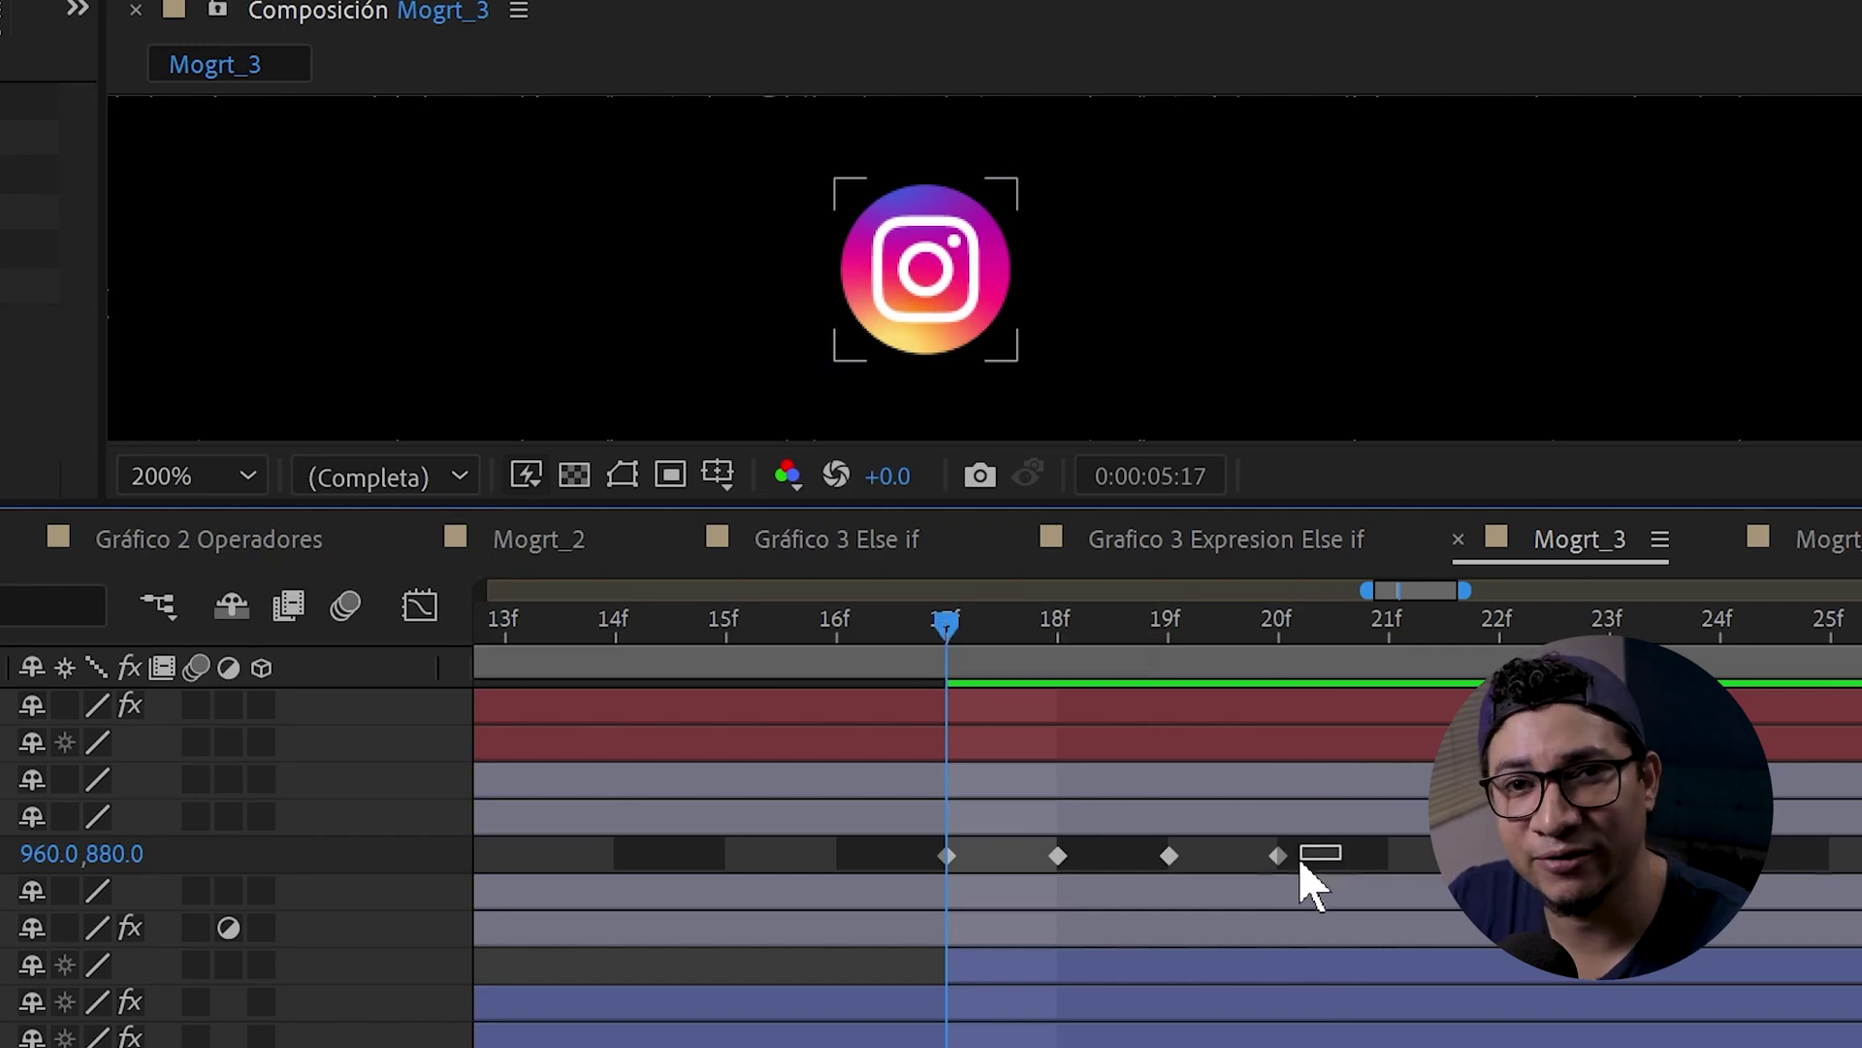
key(Delete)
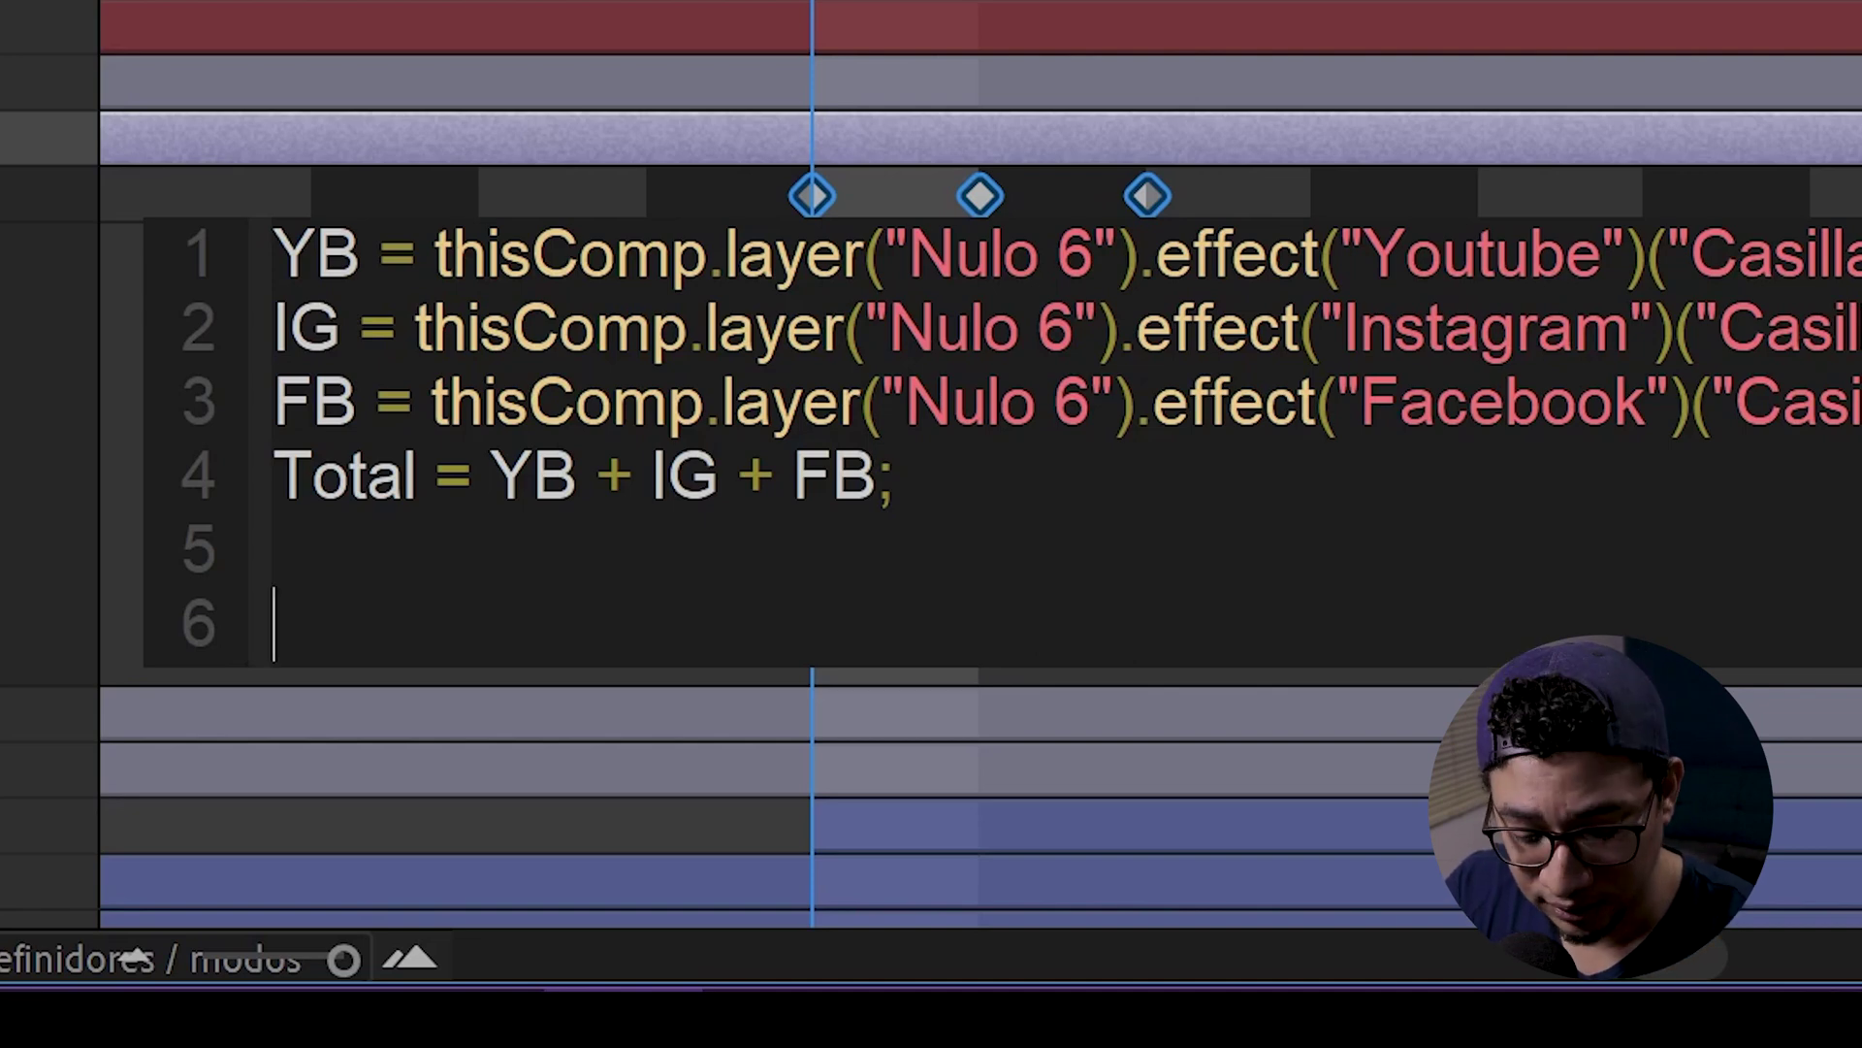
Step: Write if (Total == 1 || Total == 3) returning key(1), then begin else if (Total == 2 && YB == 1)
text(if()
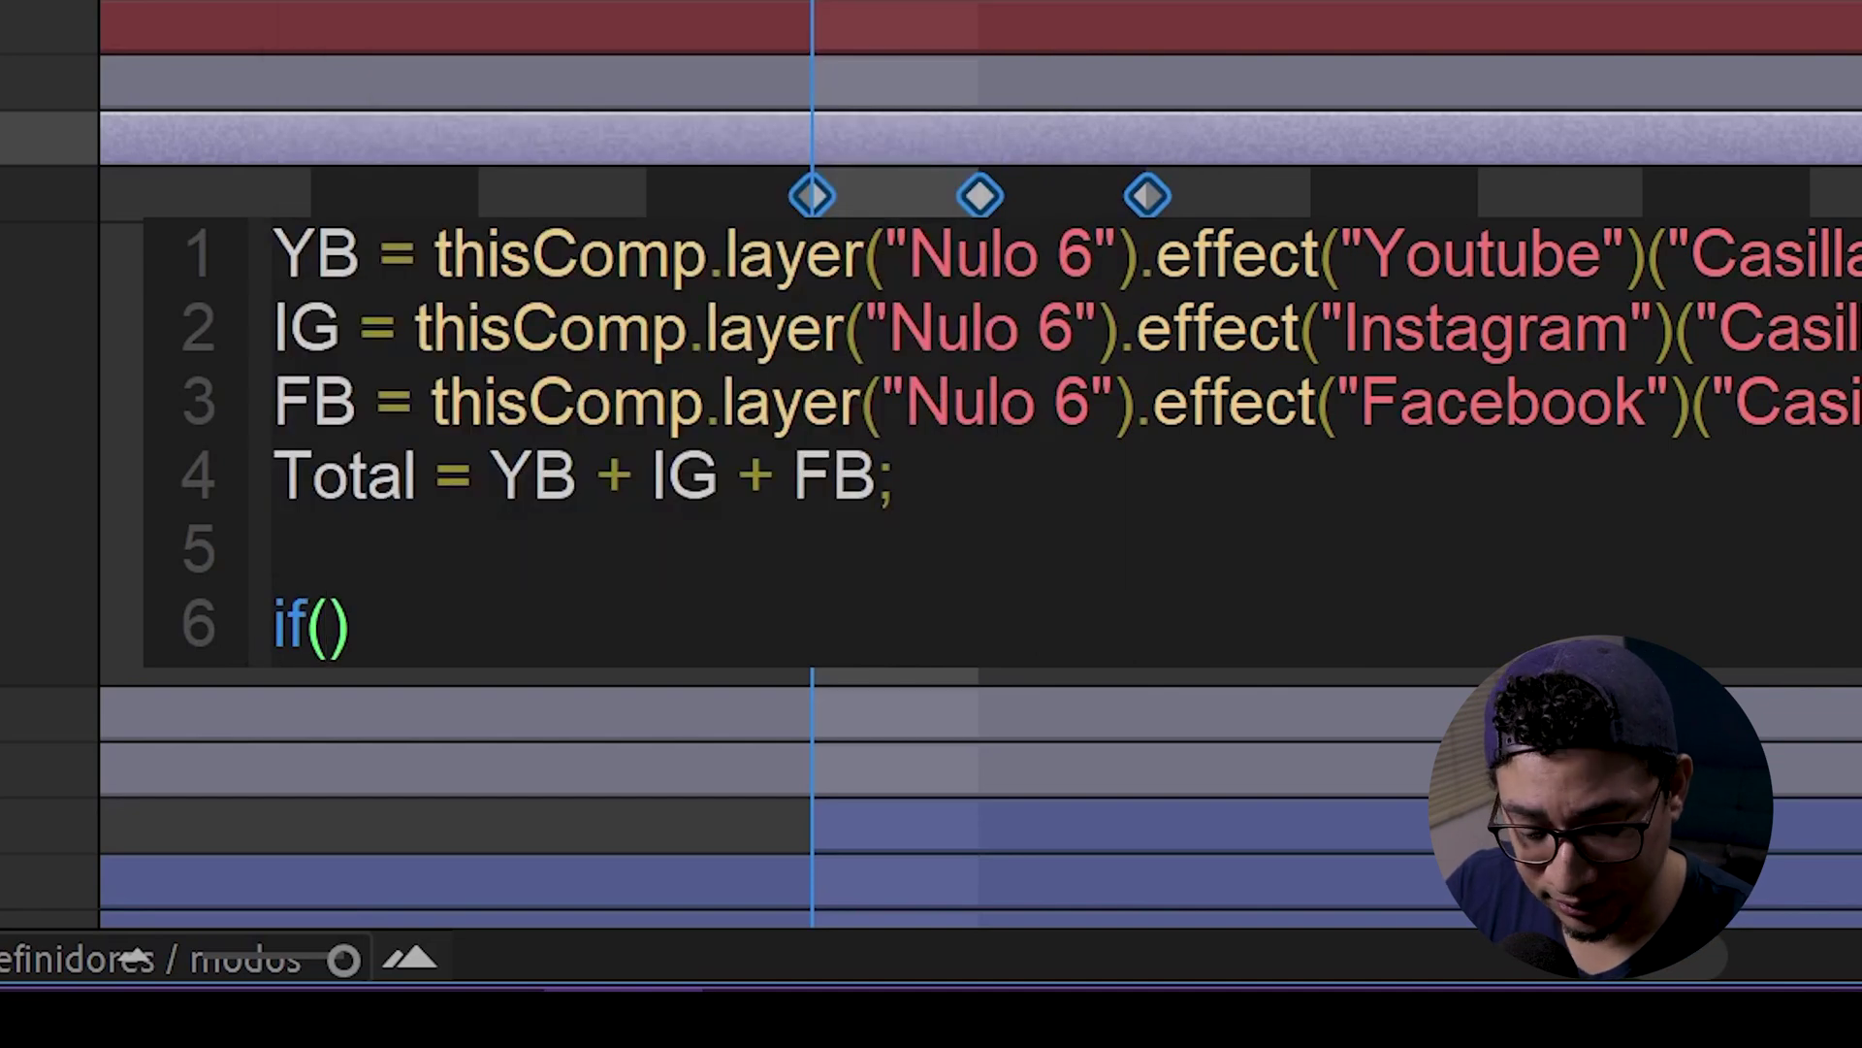
text(Total)
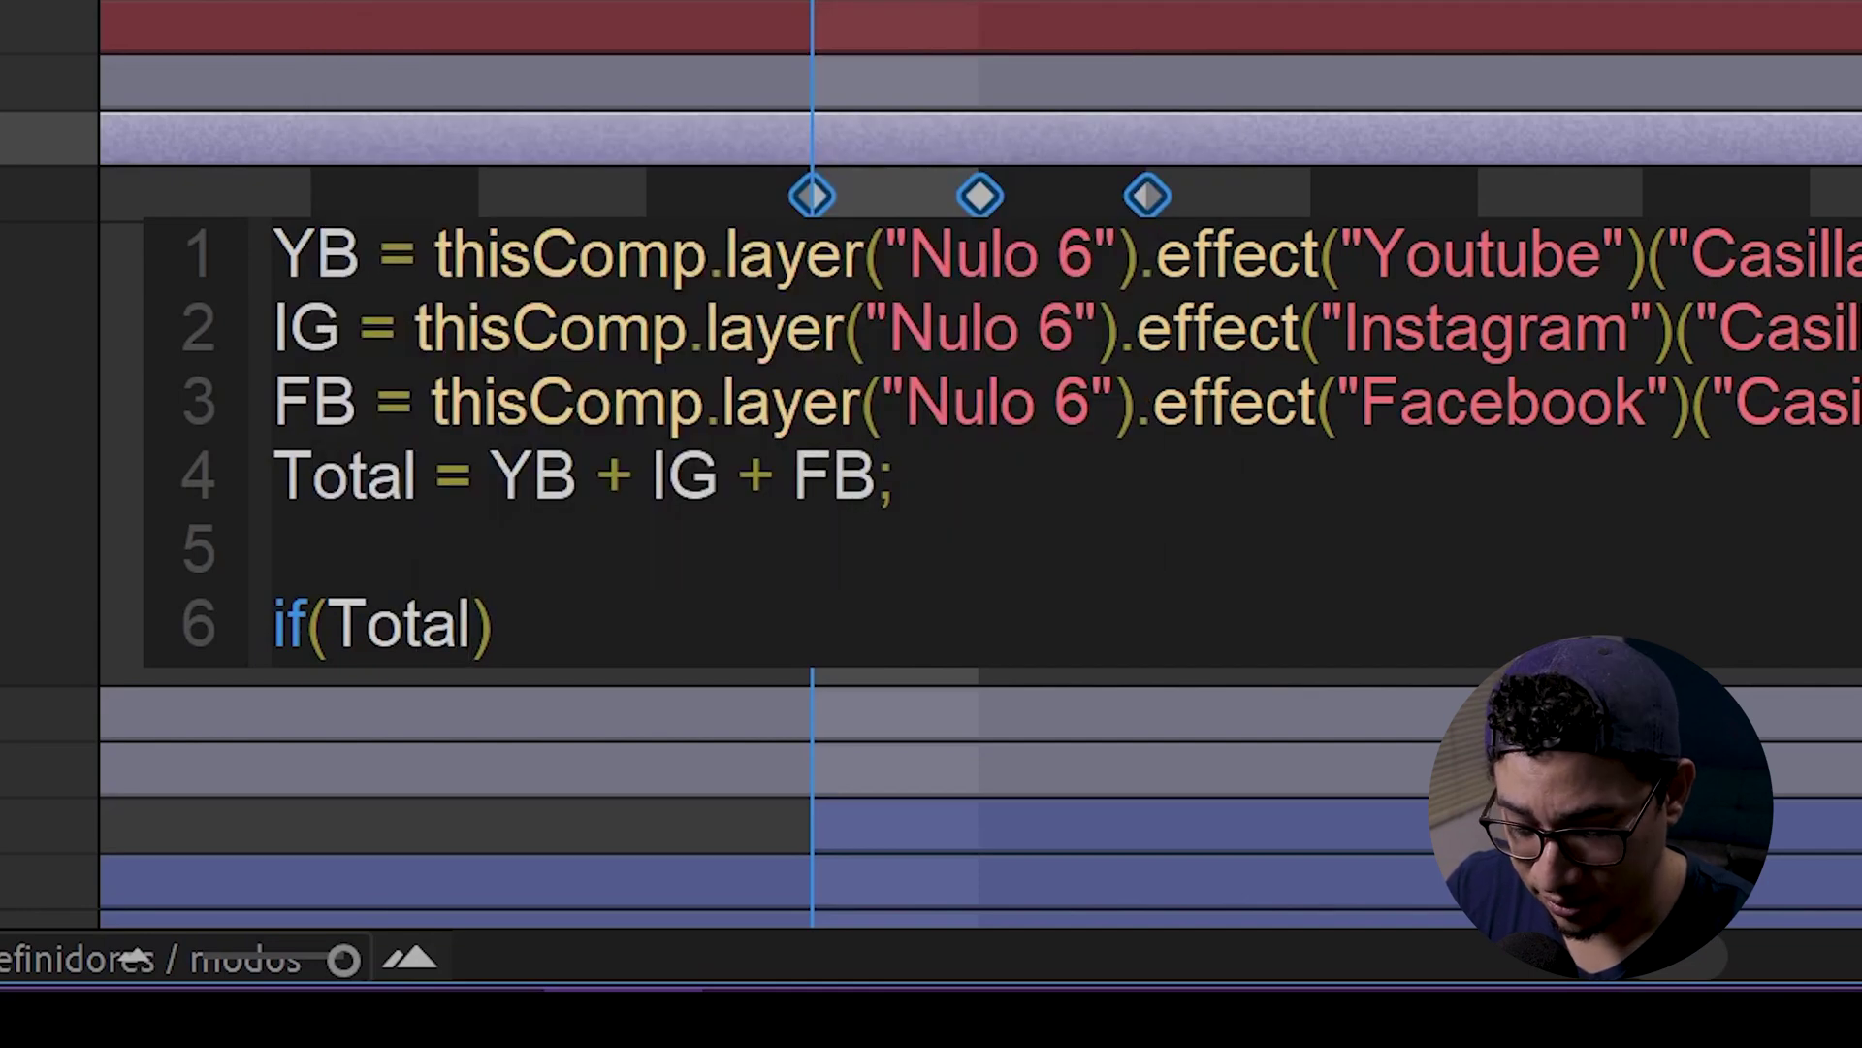
text( == 1)
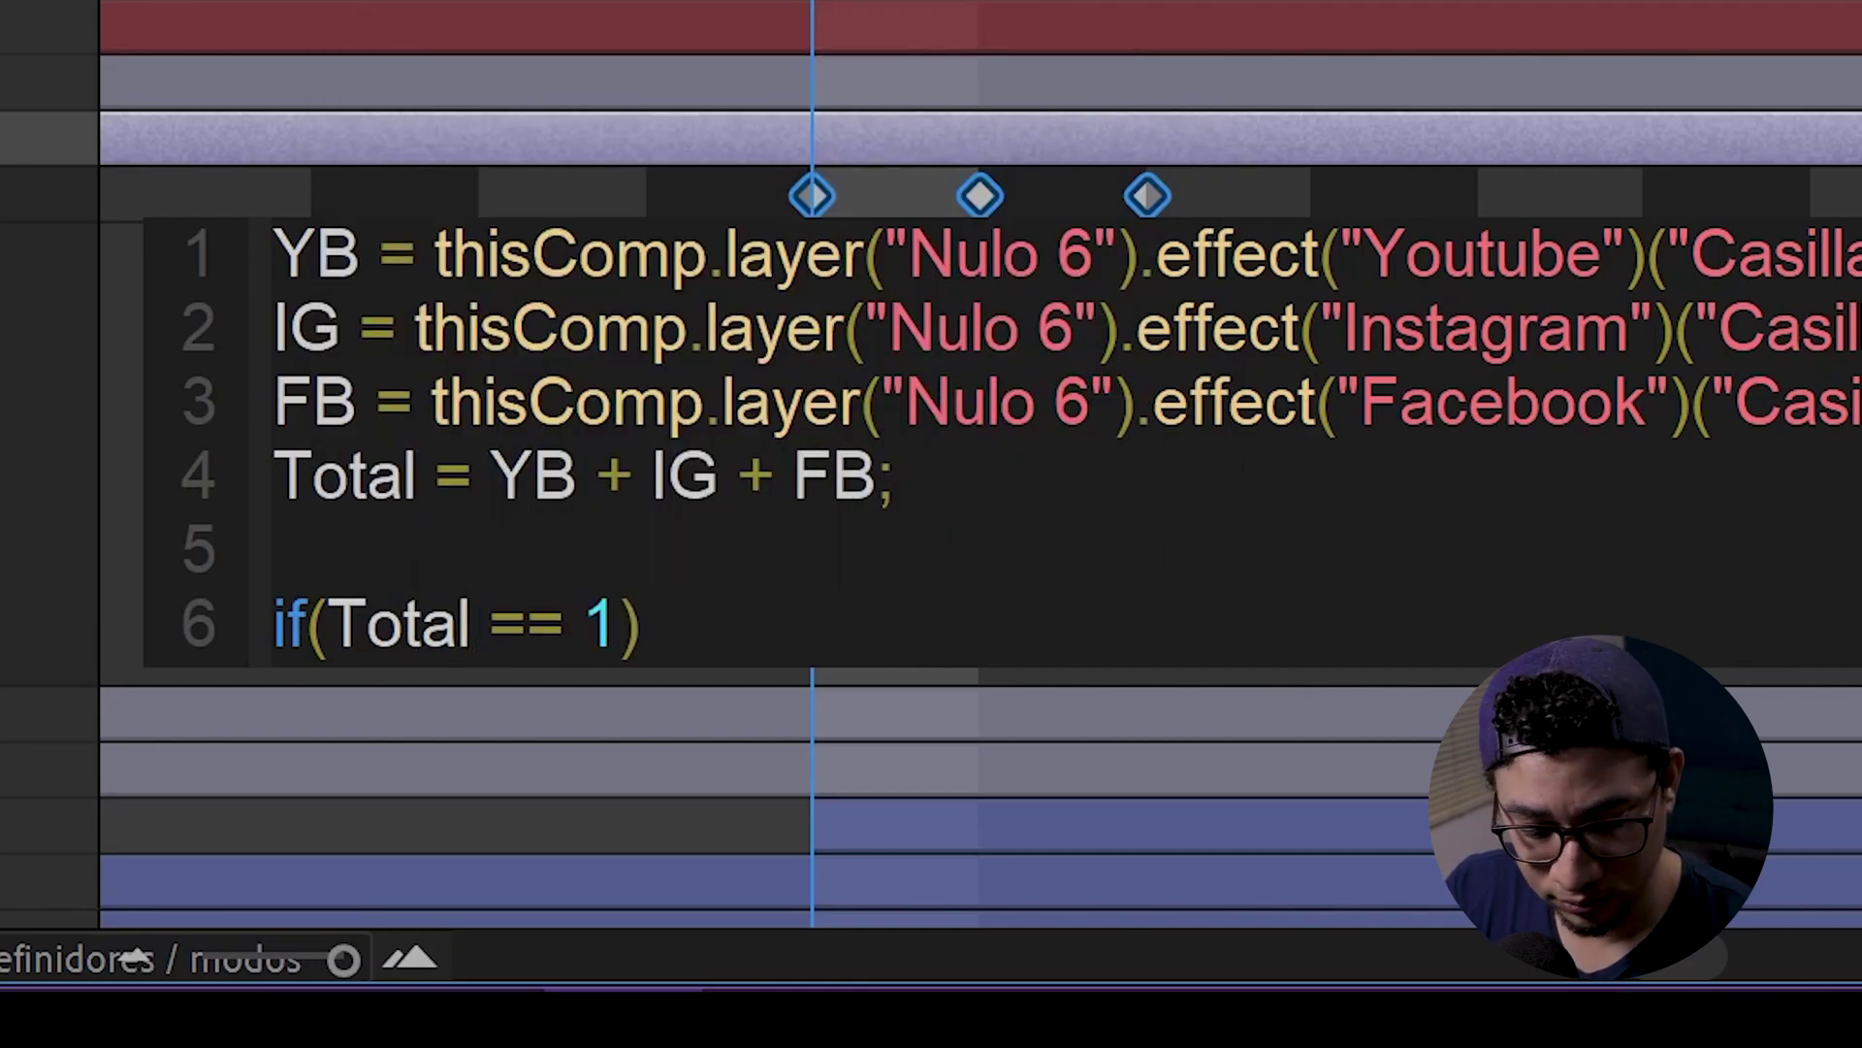
text( || T)
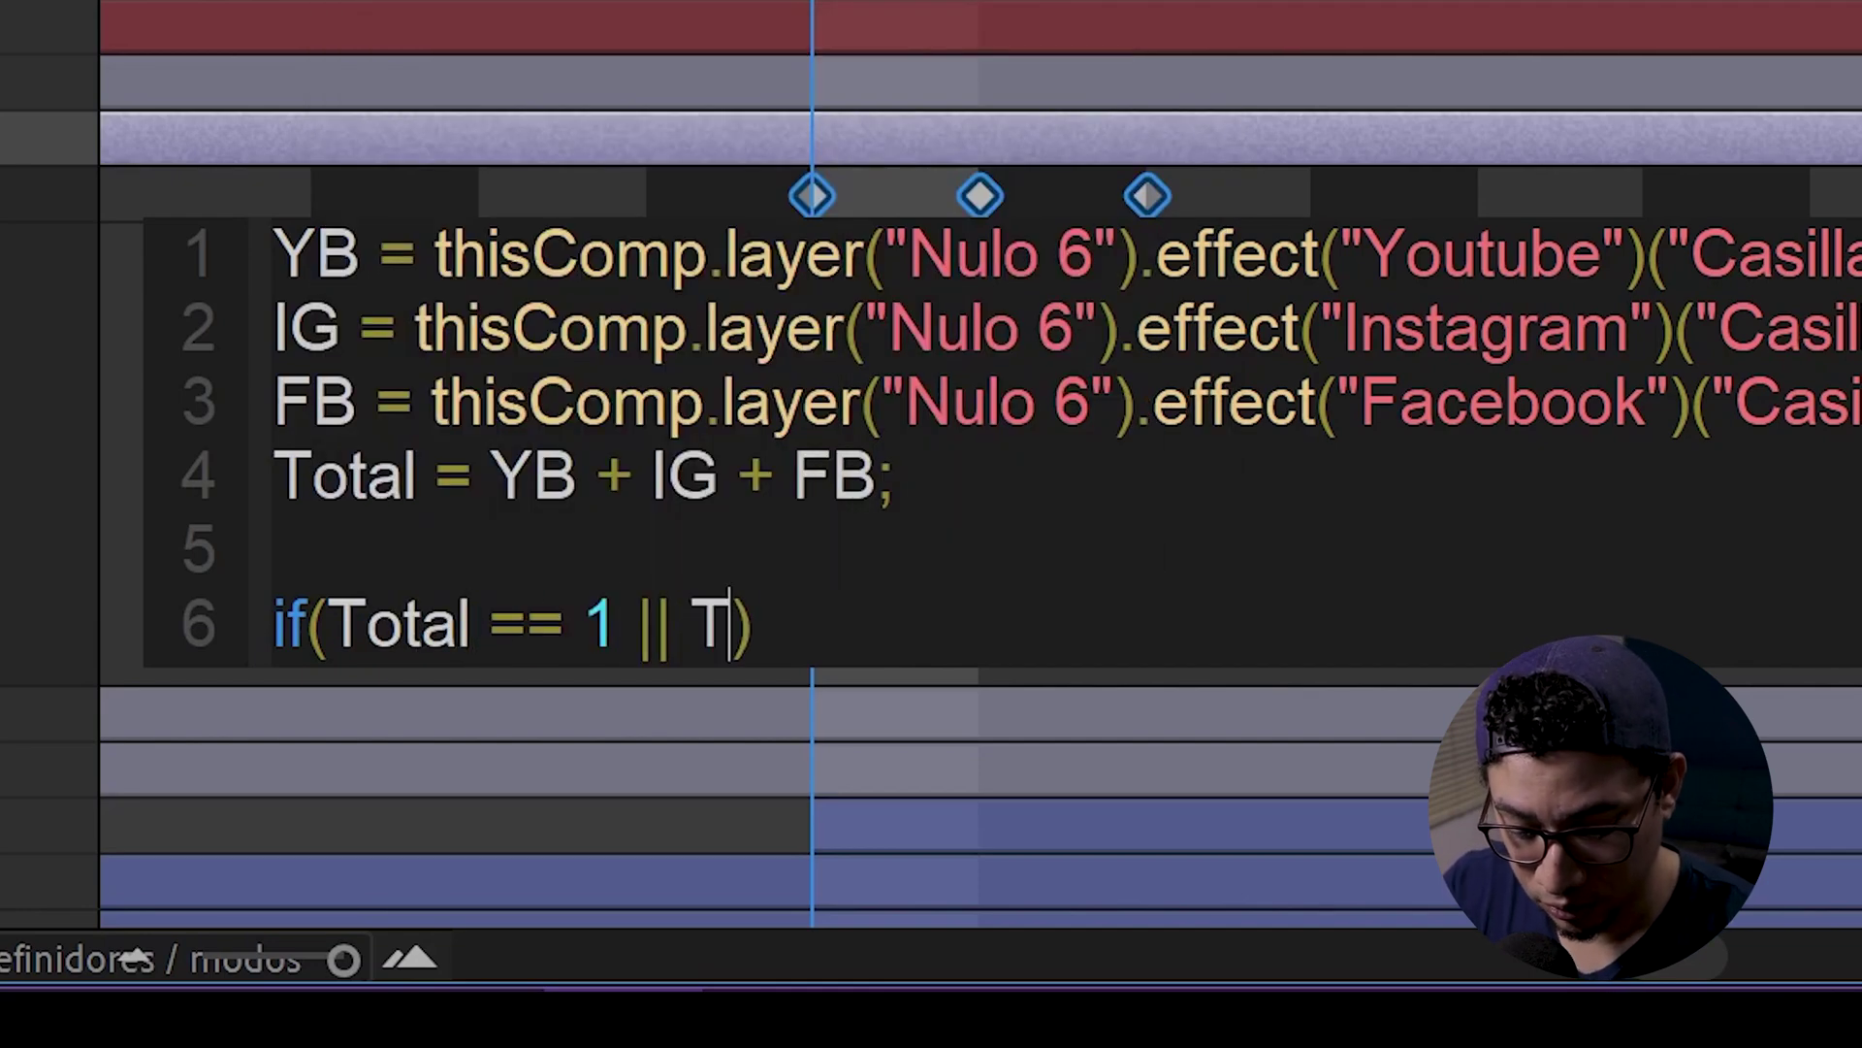
text(otal ==)
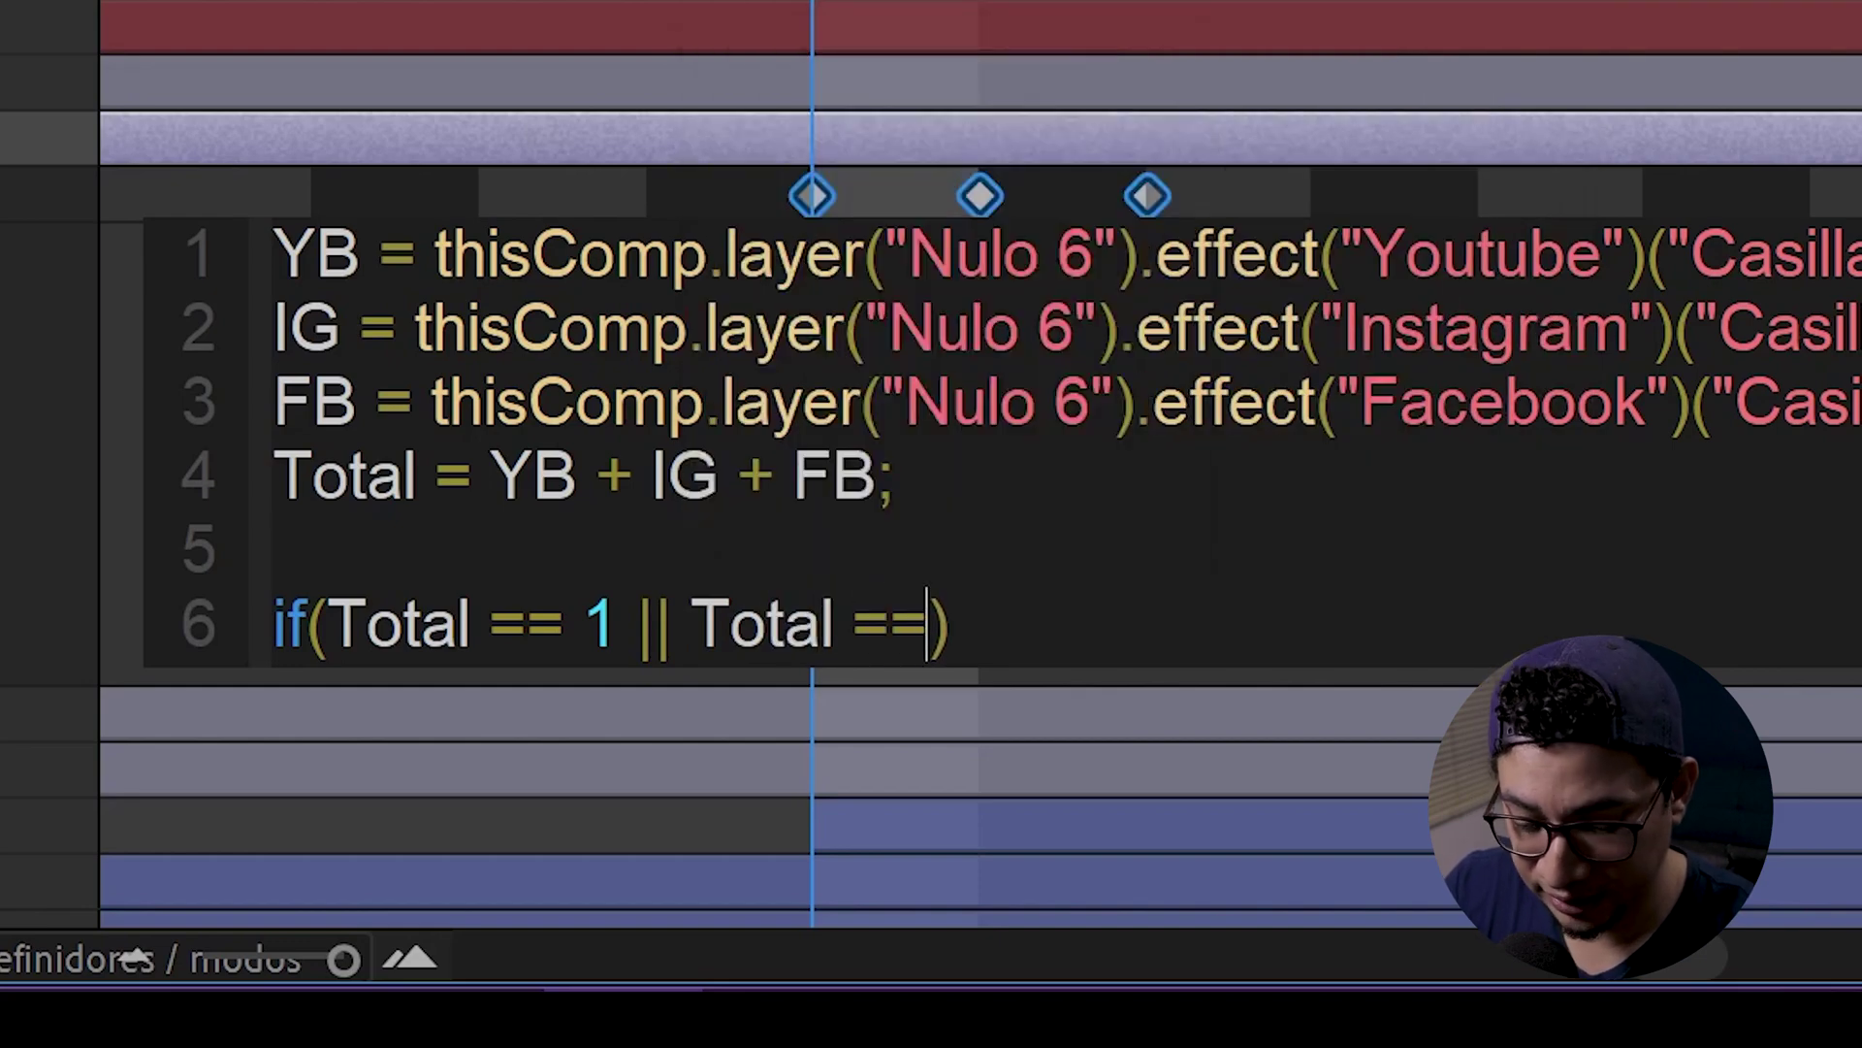
text( 3)
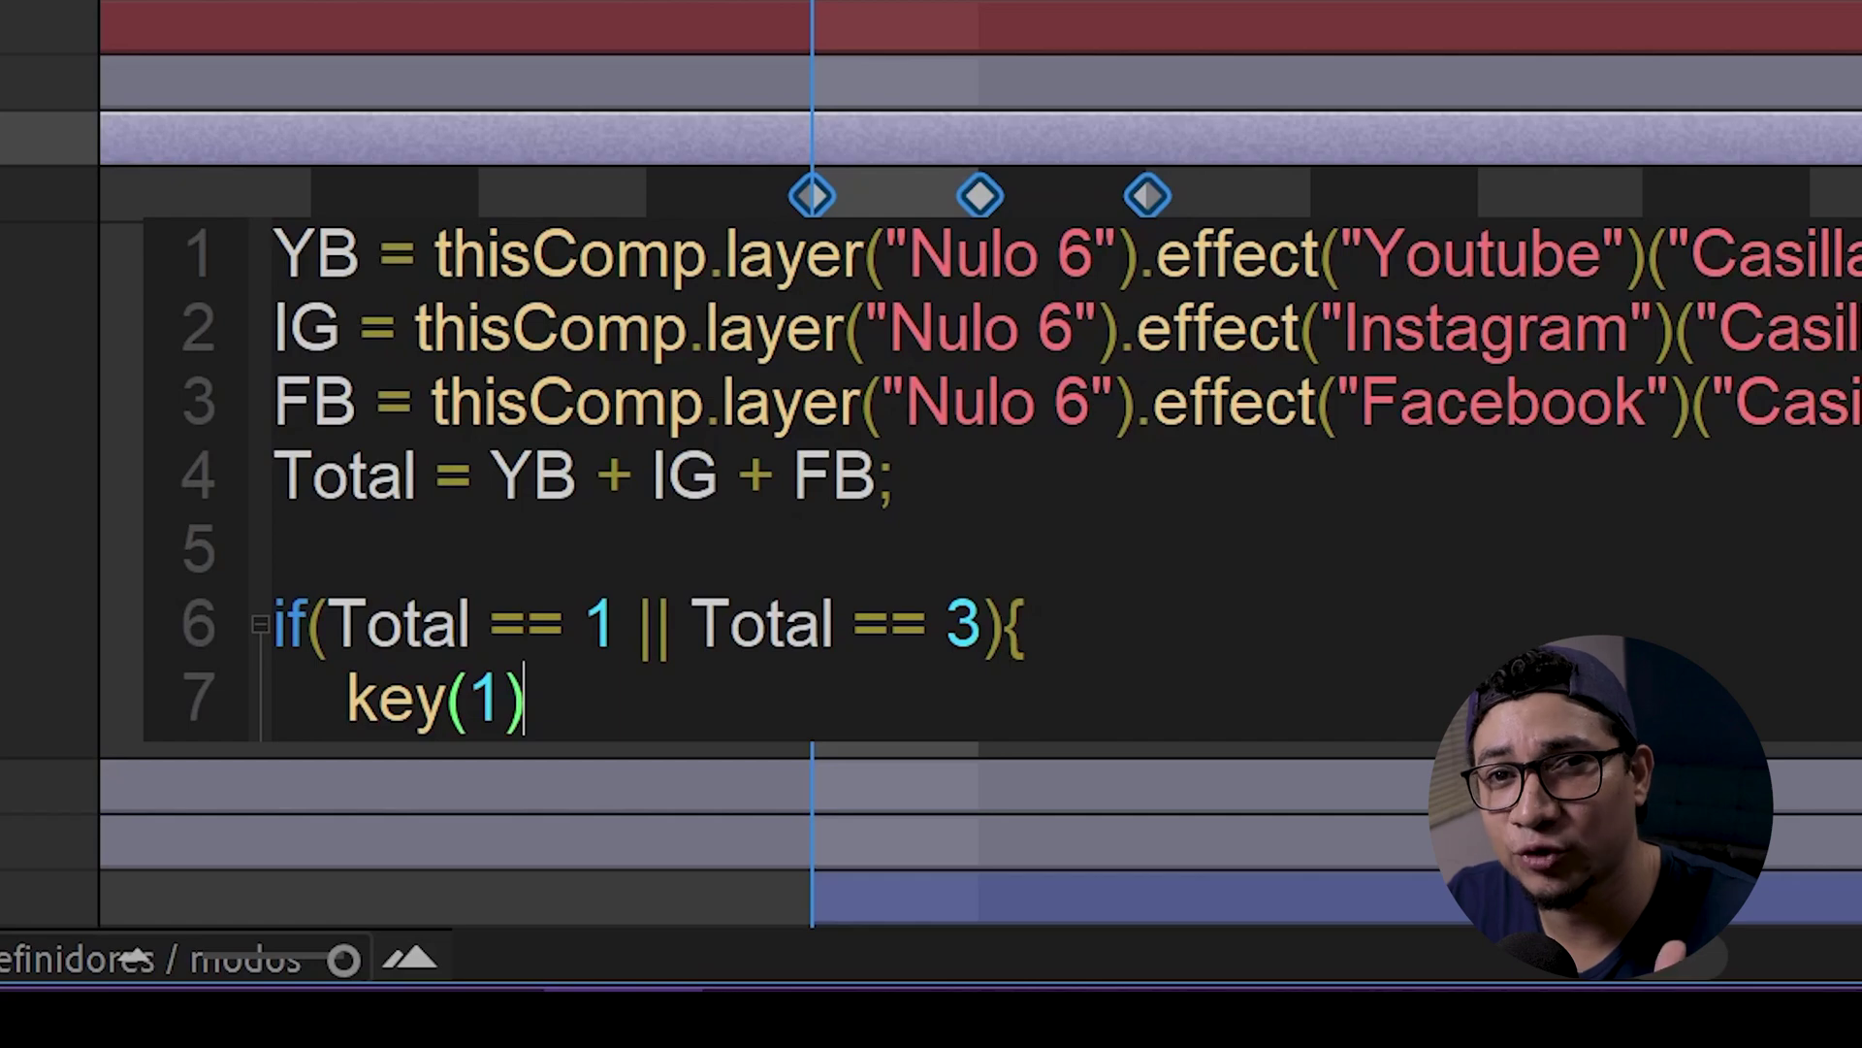
key(Return)
text(})
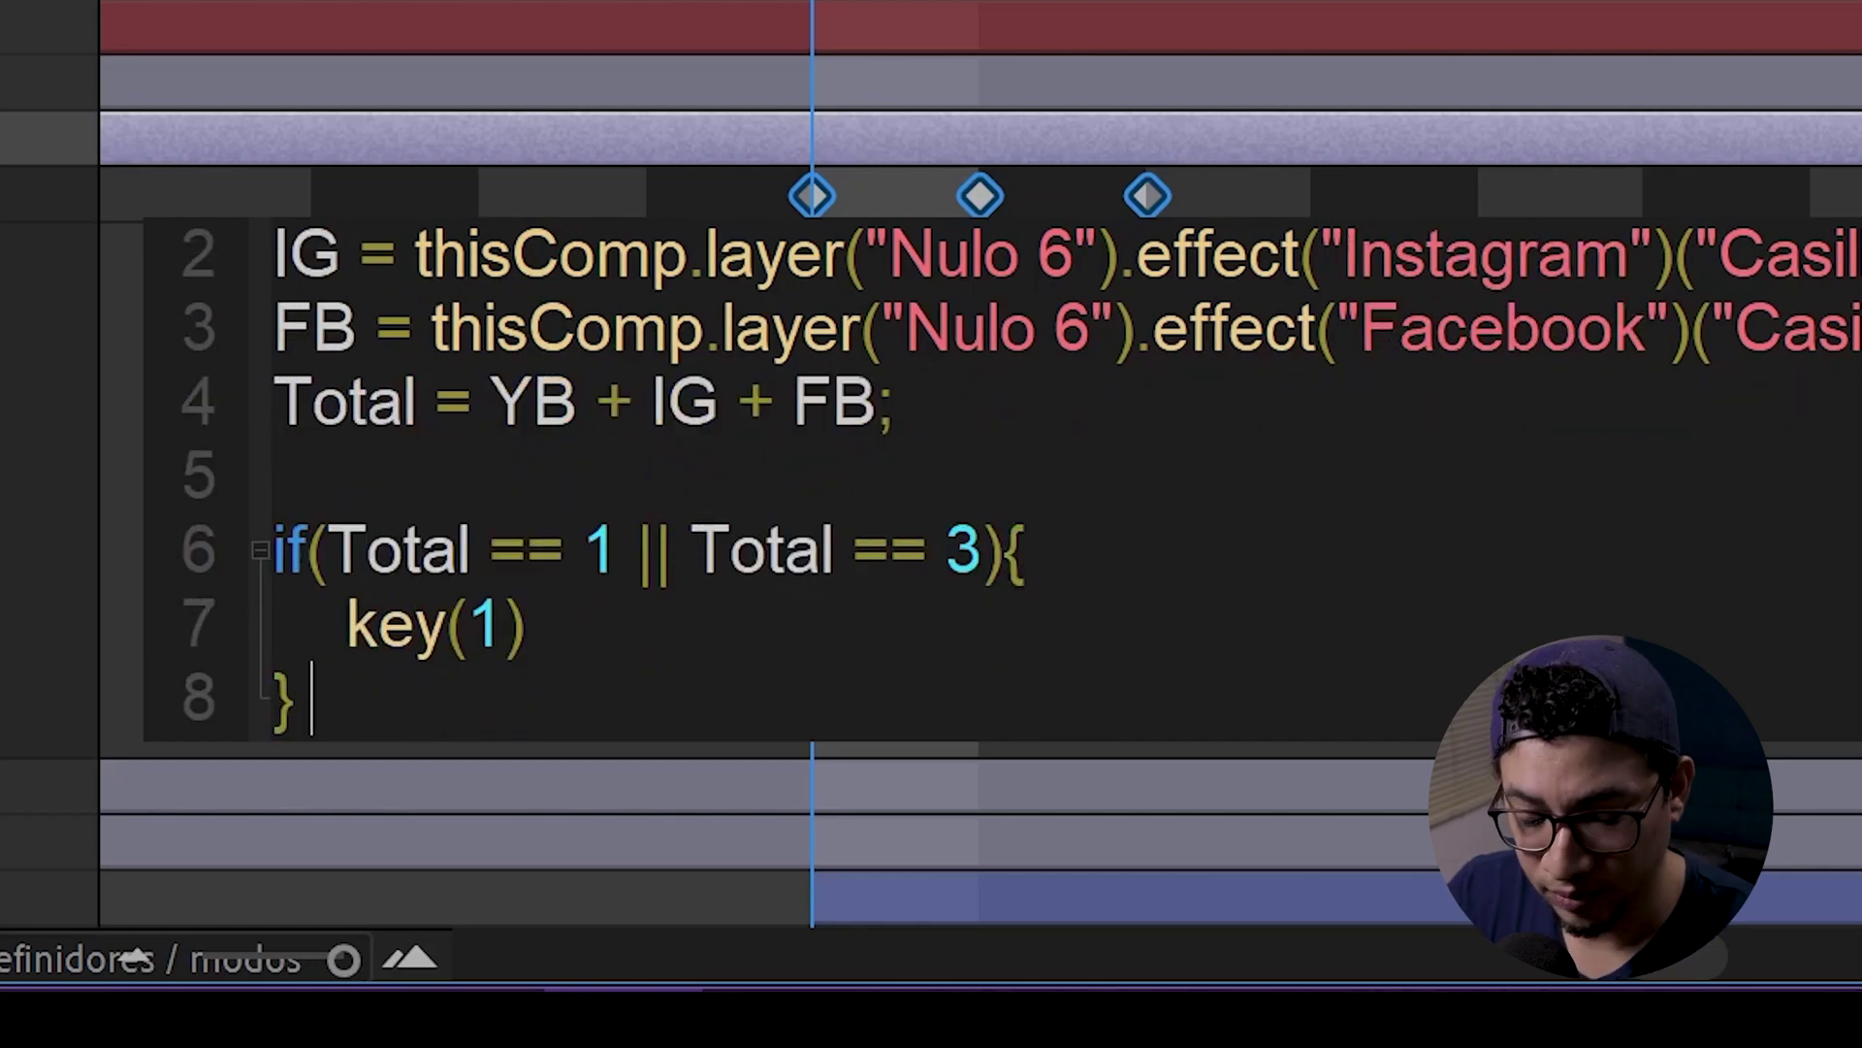
text( else if)
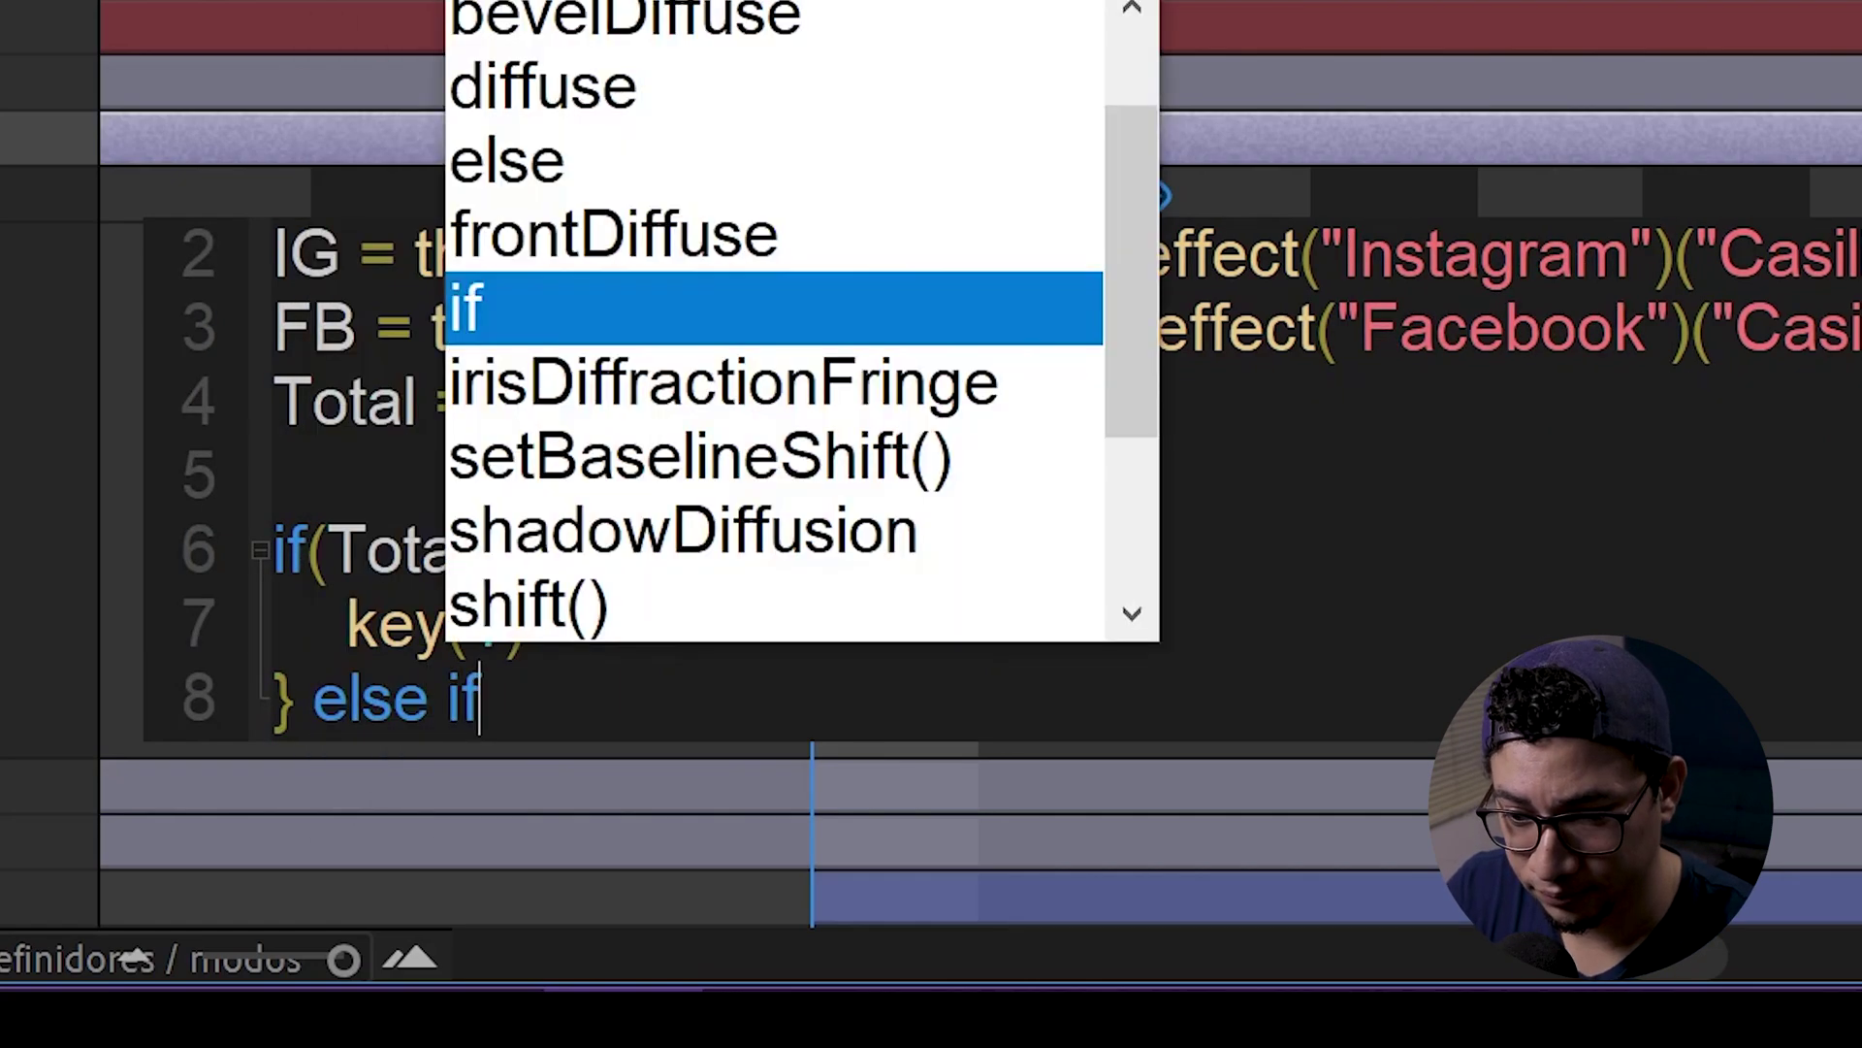
key(Escape)
text(()
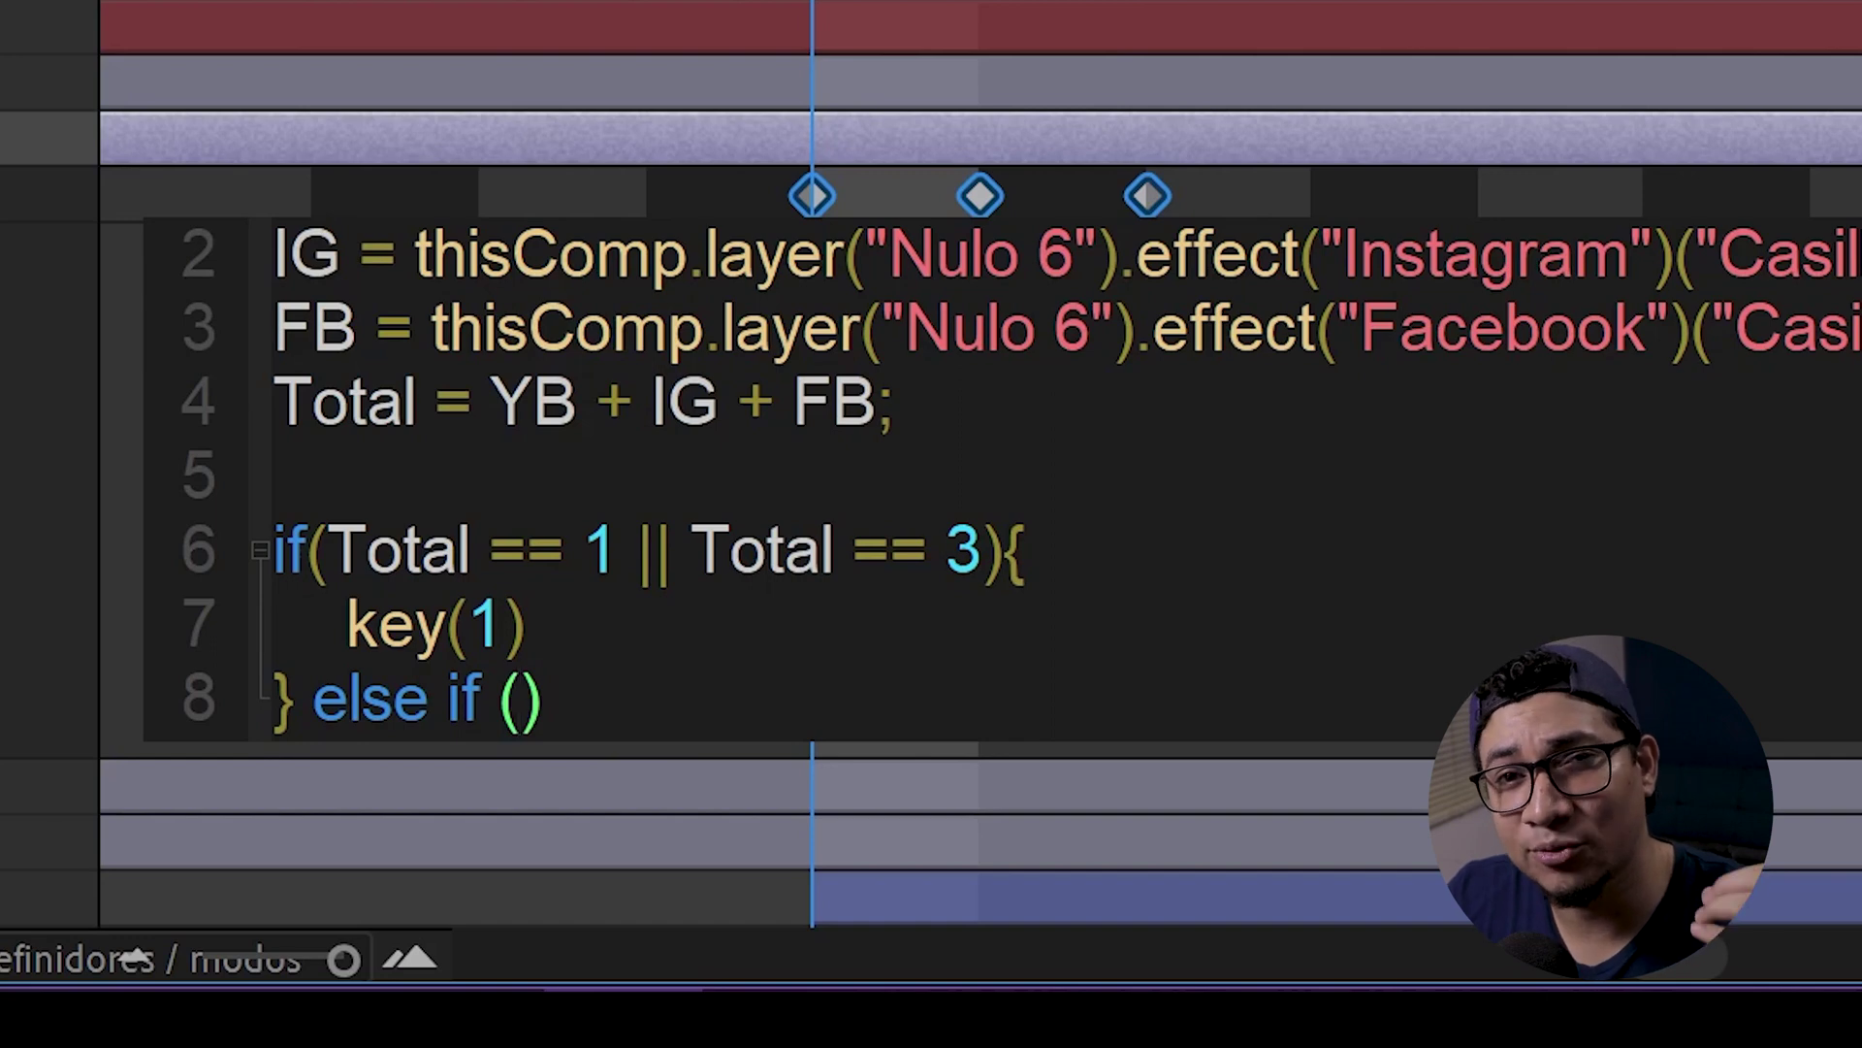
text(Total )
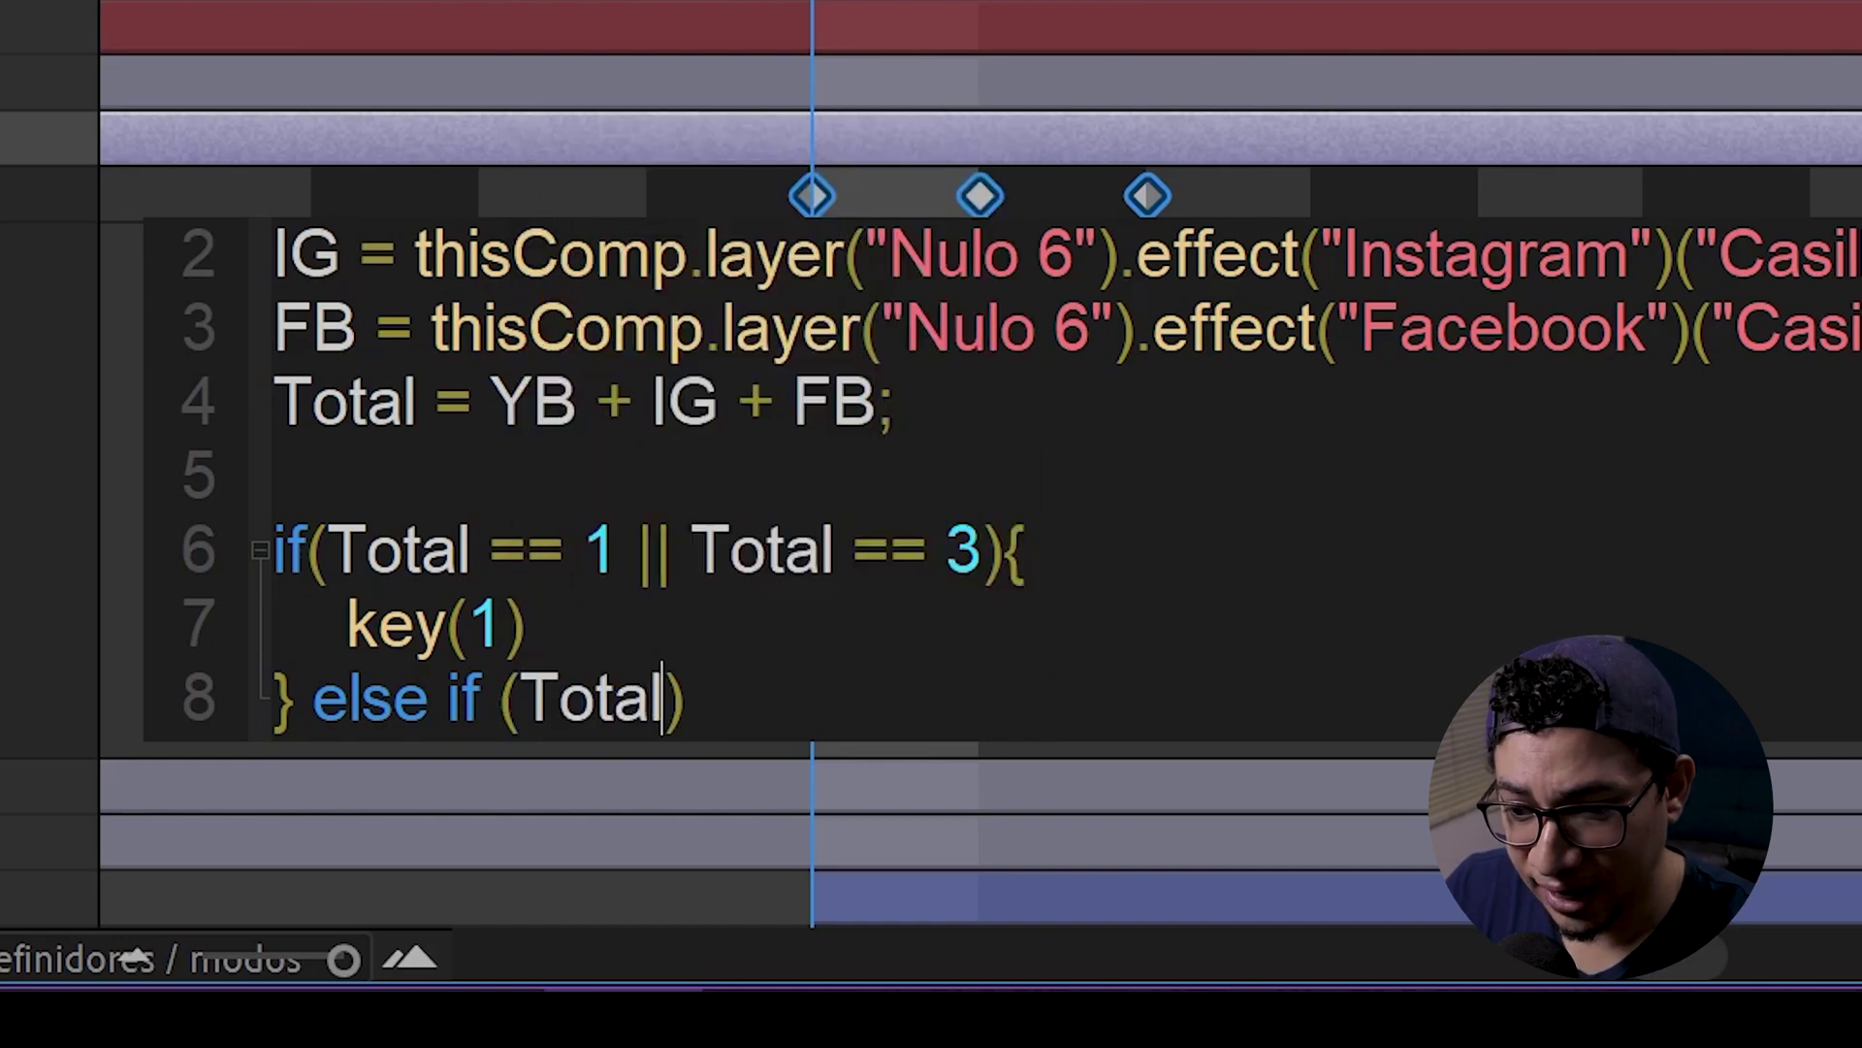
text(== 2)
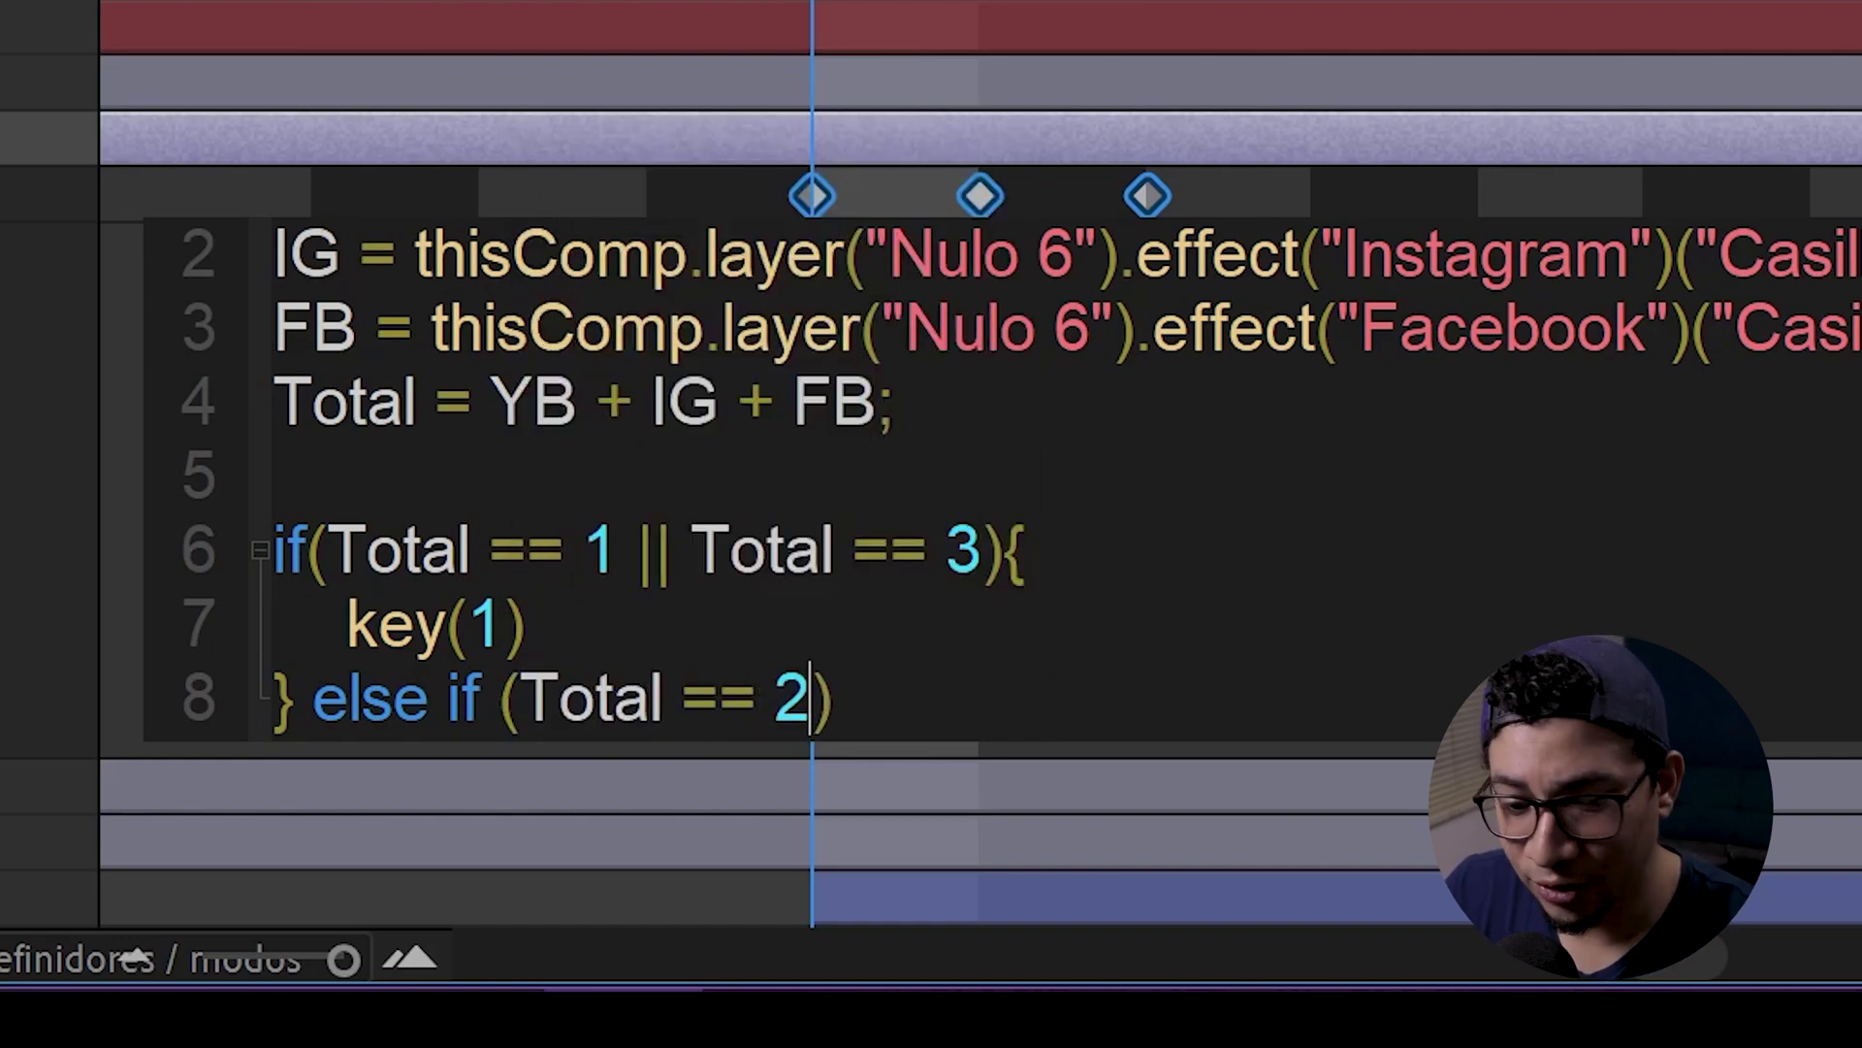
text( &&)
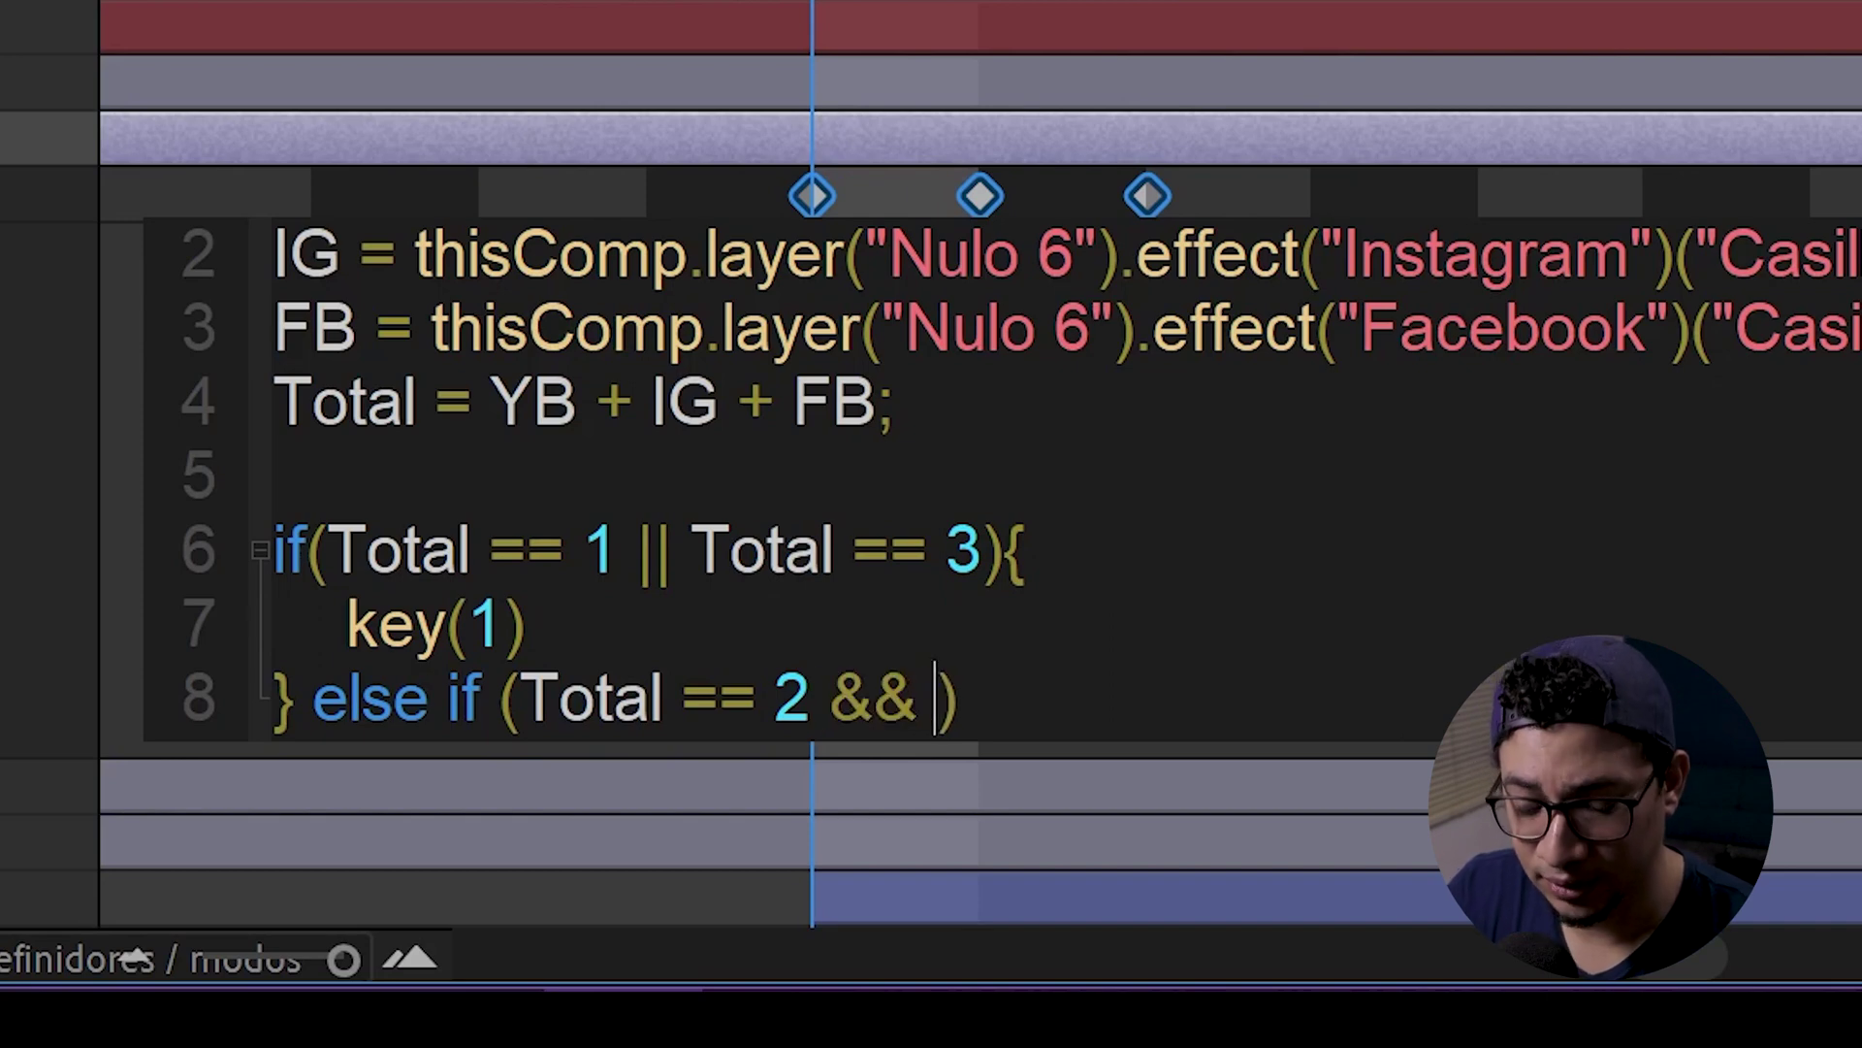
text( YB )
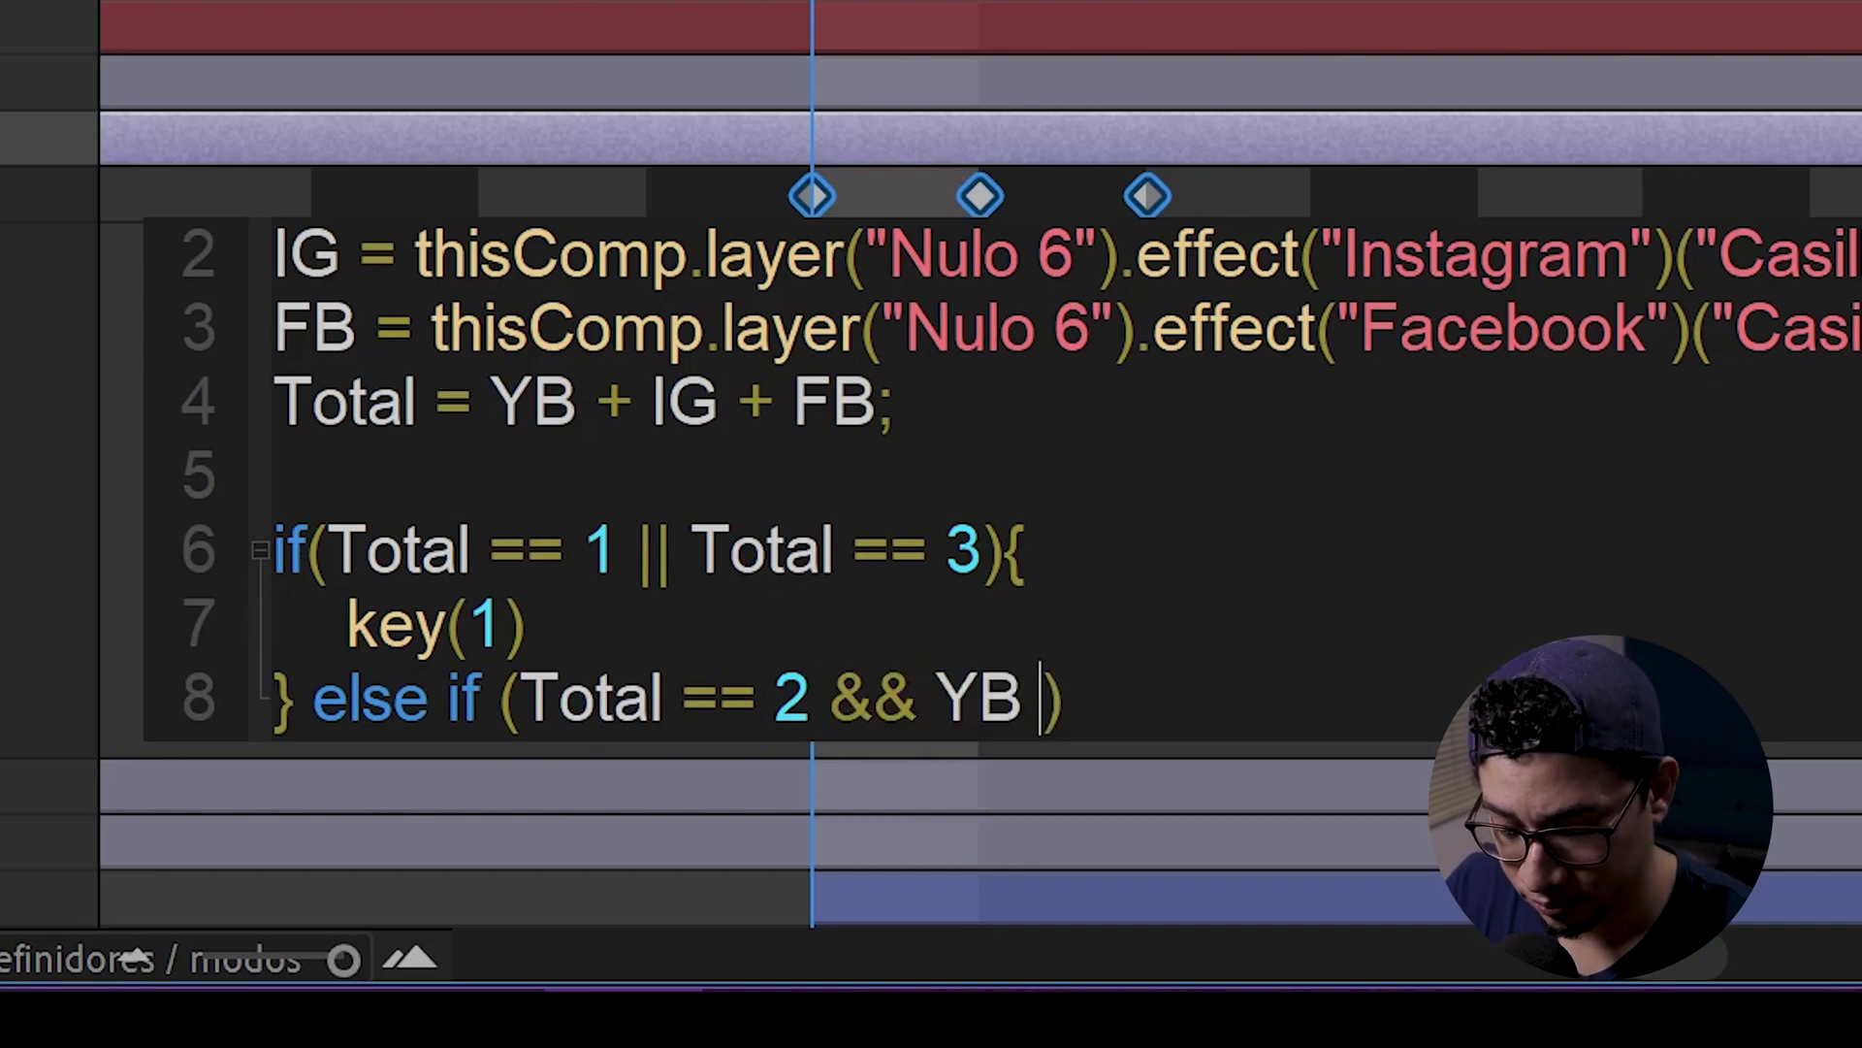
text(== 1)
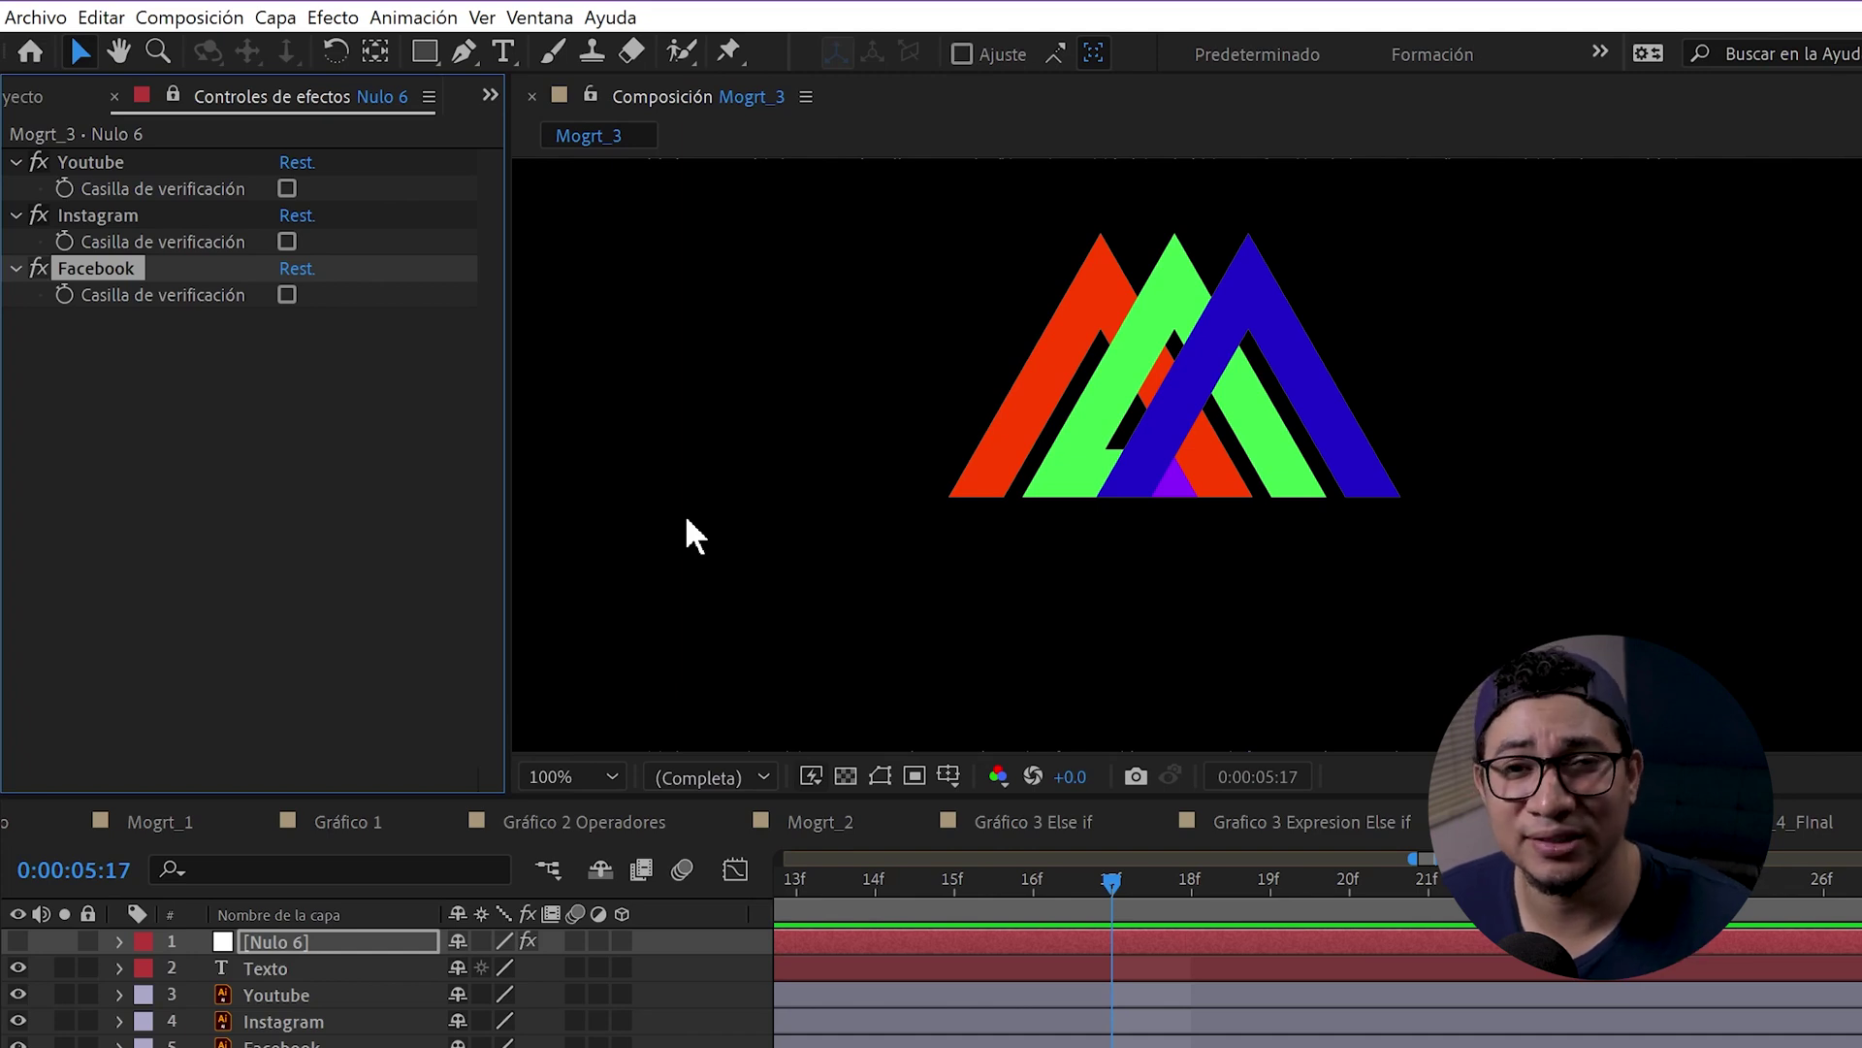
Step: Toggle Nulo 6's Youtube, Instagram and Facebook checkboxes on and off to test the icon layout
click(287, 187)
click(287, 242)
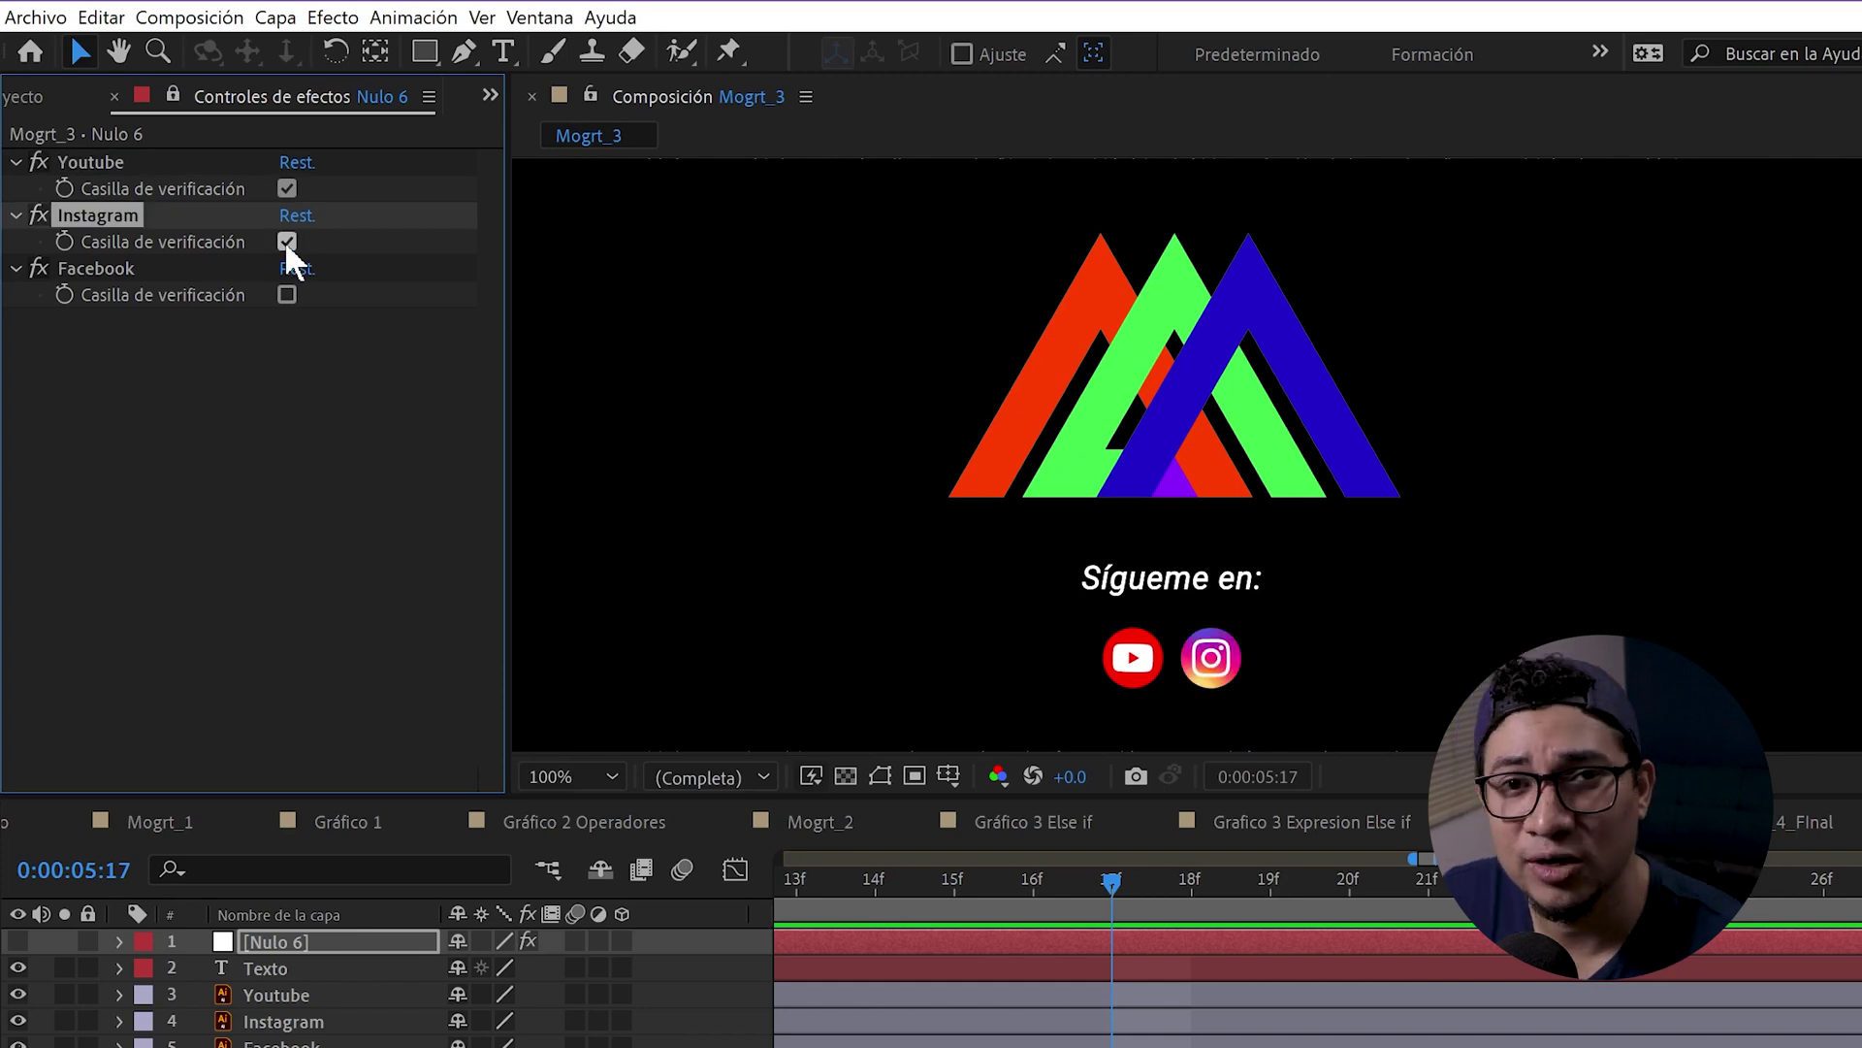
click(288, 294)
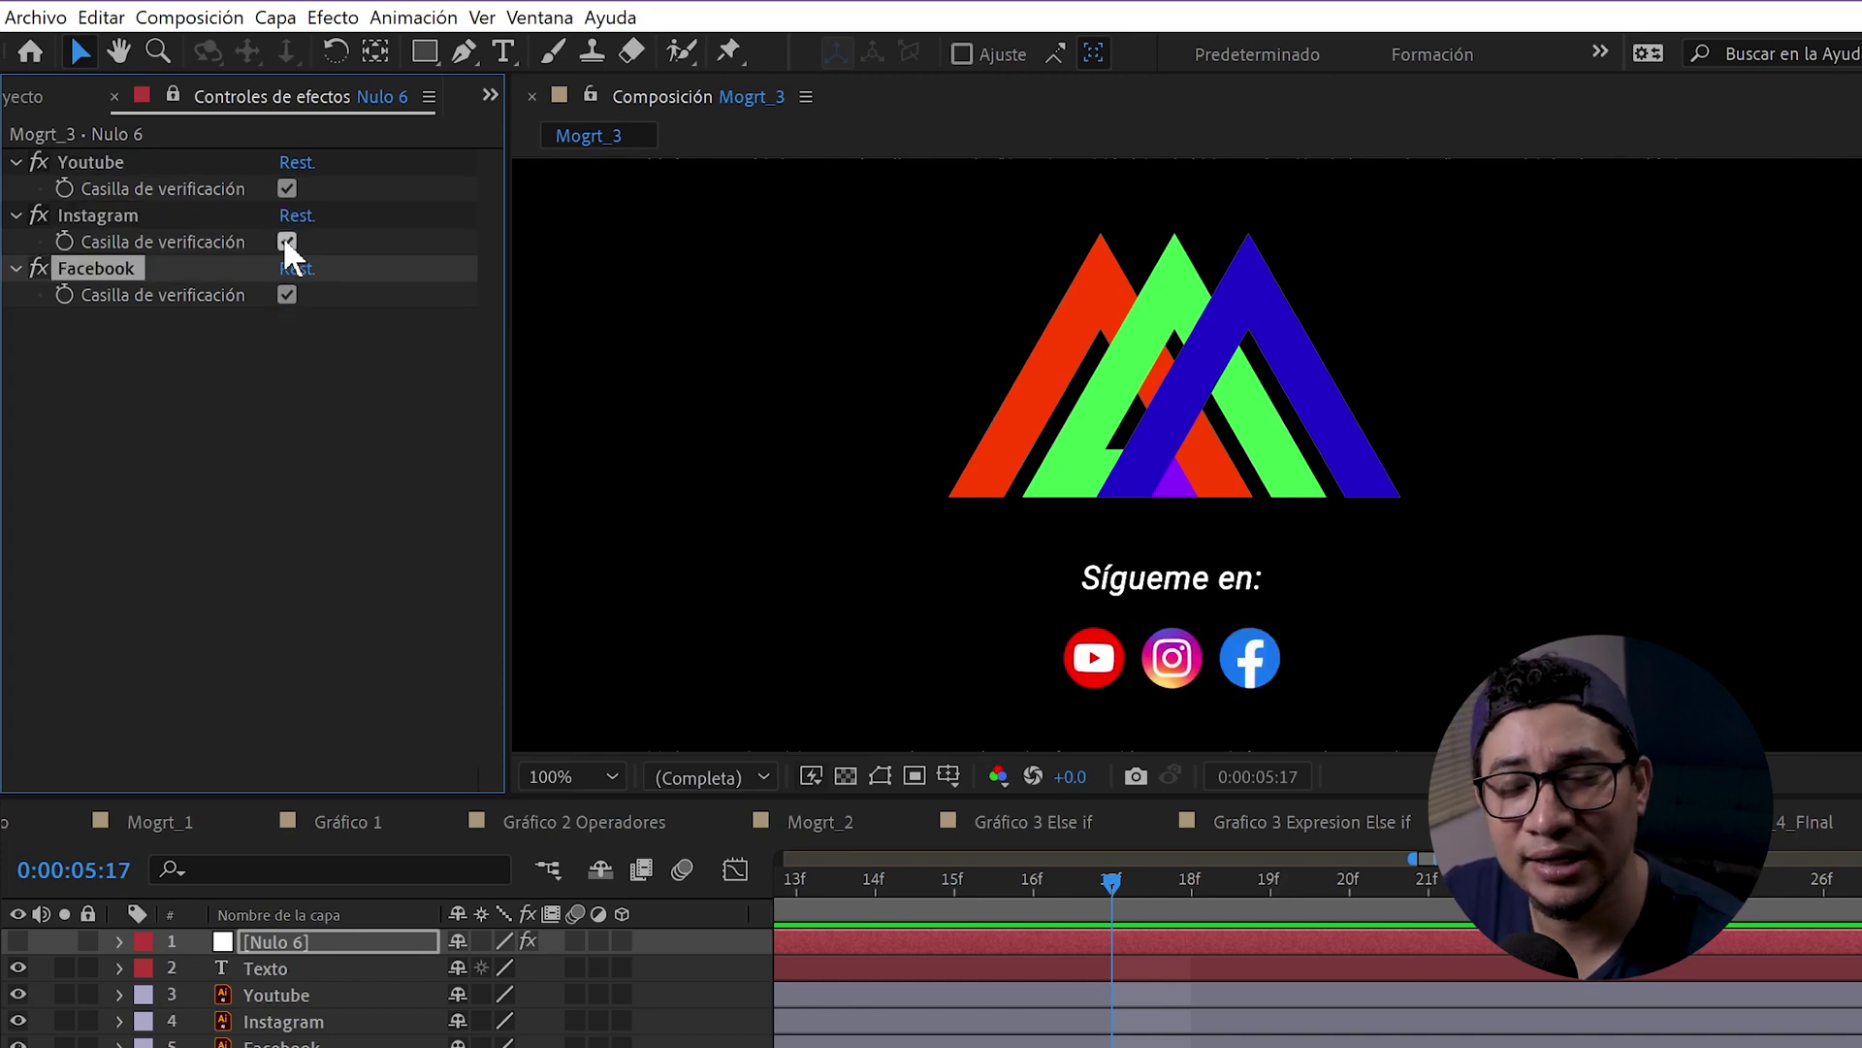
click(286, 242)
click(286, 242)
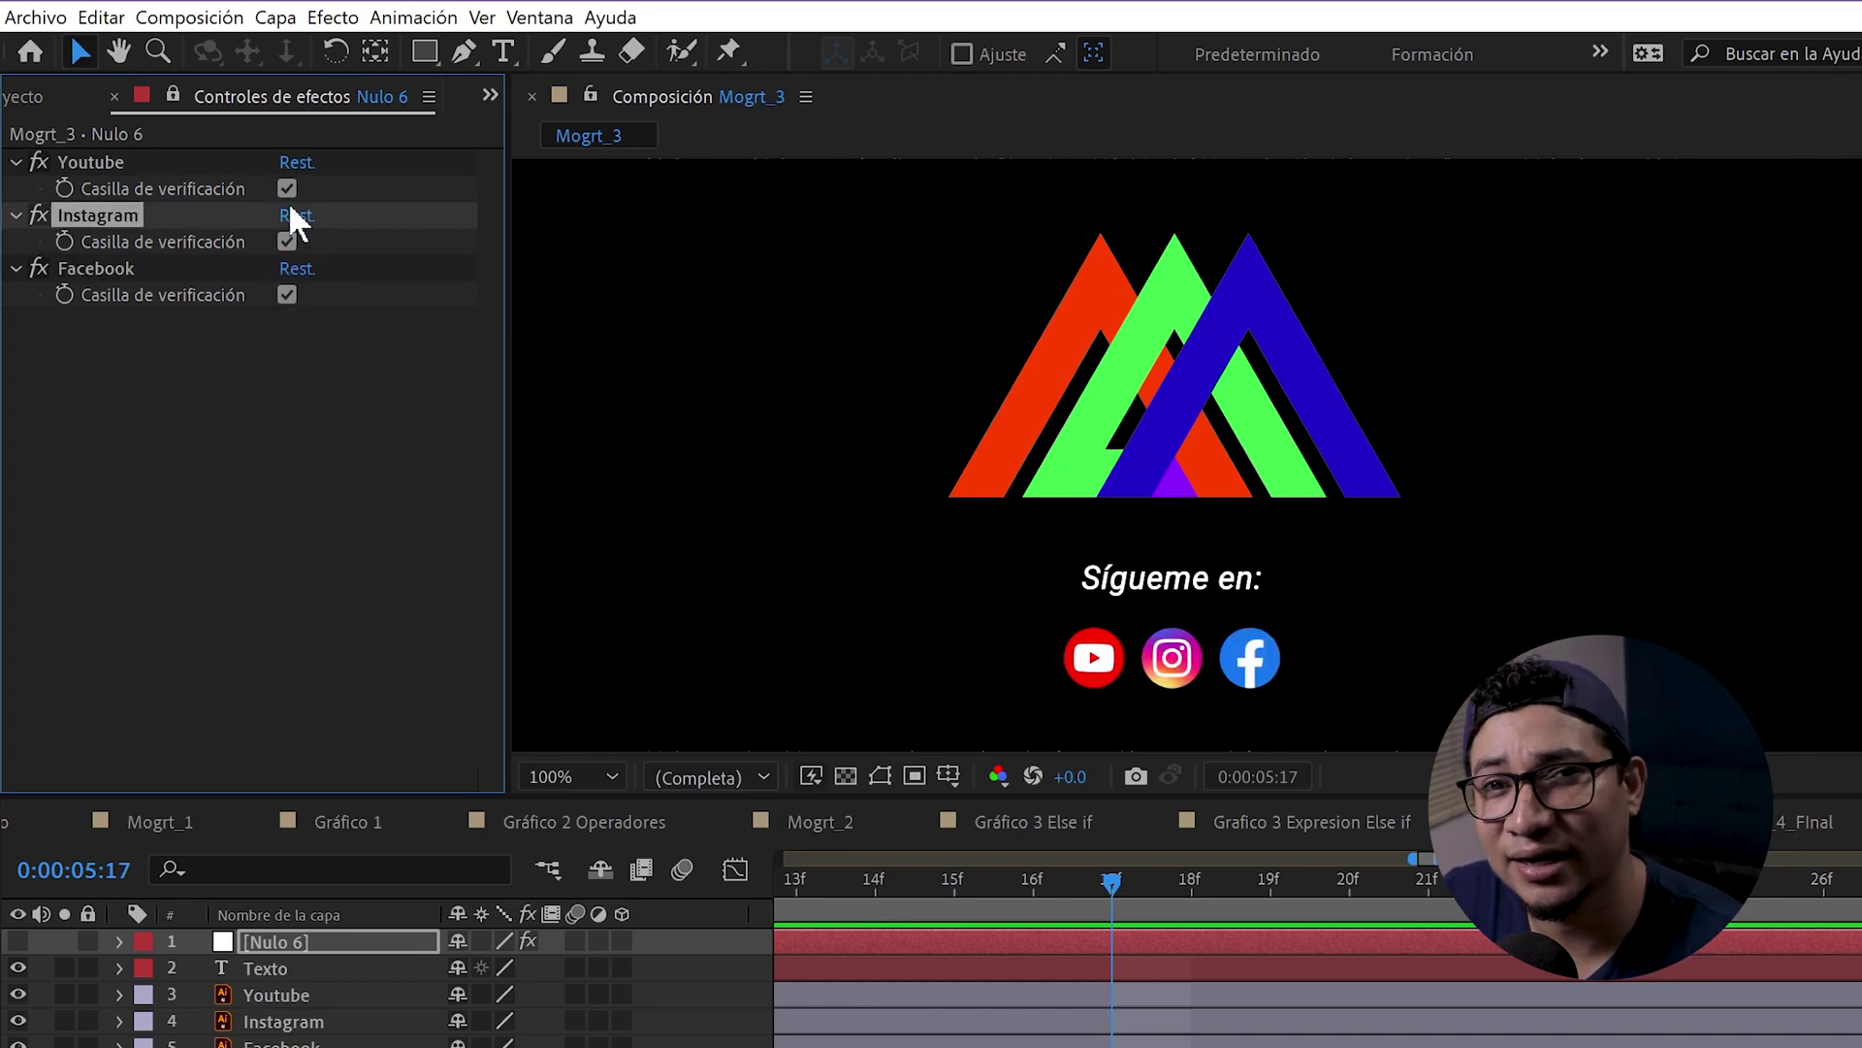
click(287, 188)
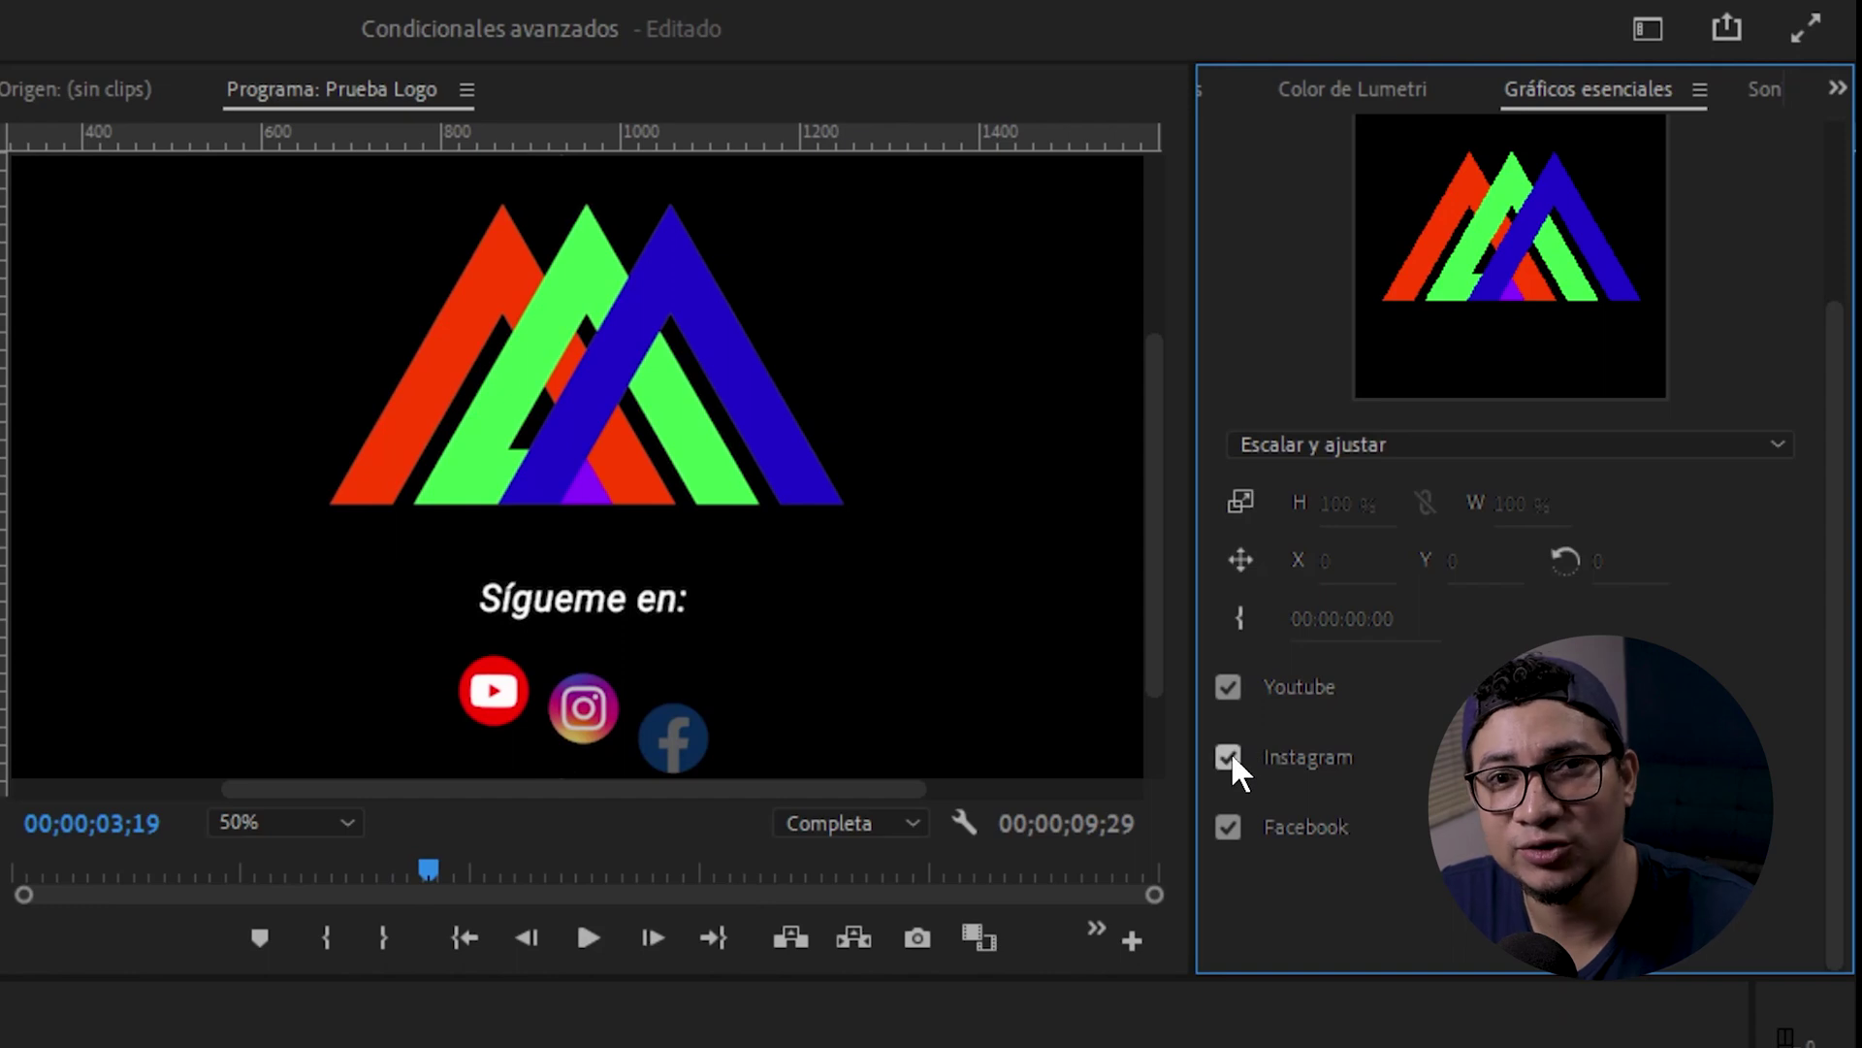
Step: In Essential Graphics, cycle the Youtube, Instagram and Facebook checkboxes through combinations, ending with all three on
click(1230, 756)
click(1224, 689)
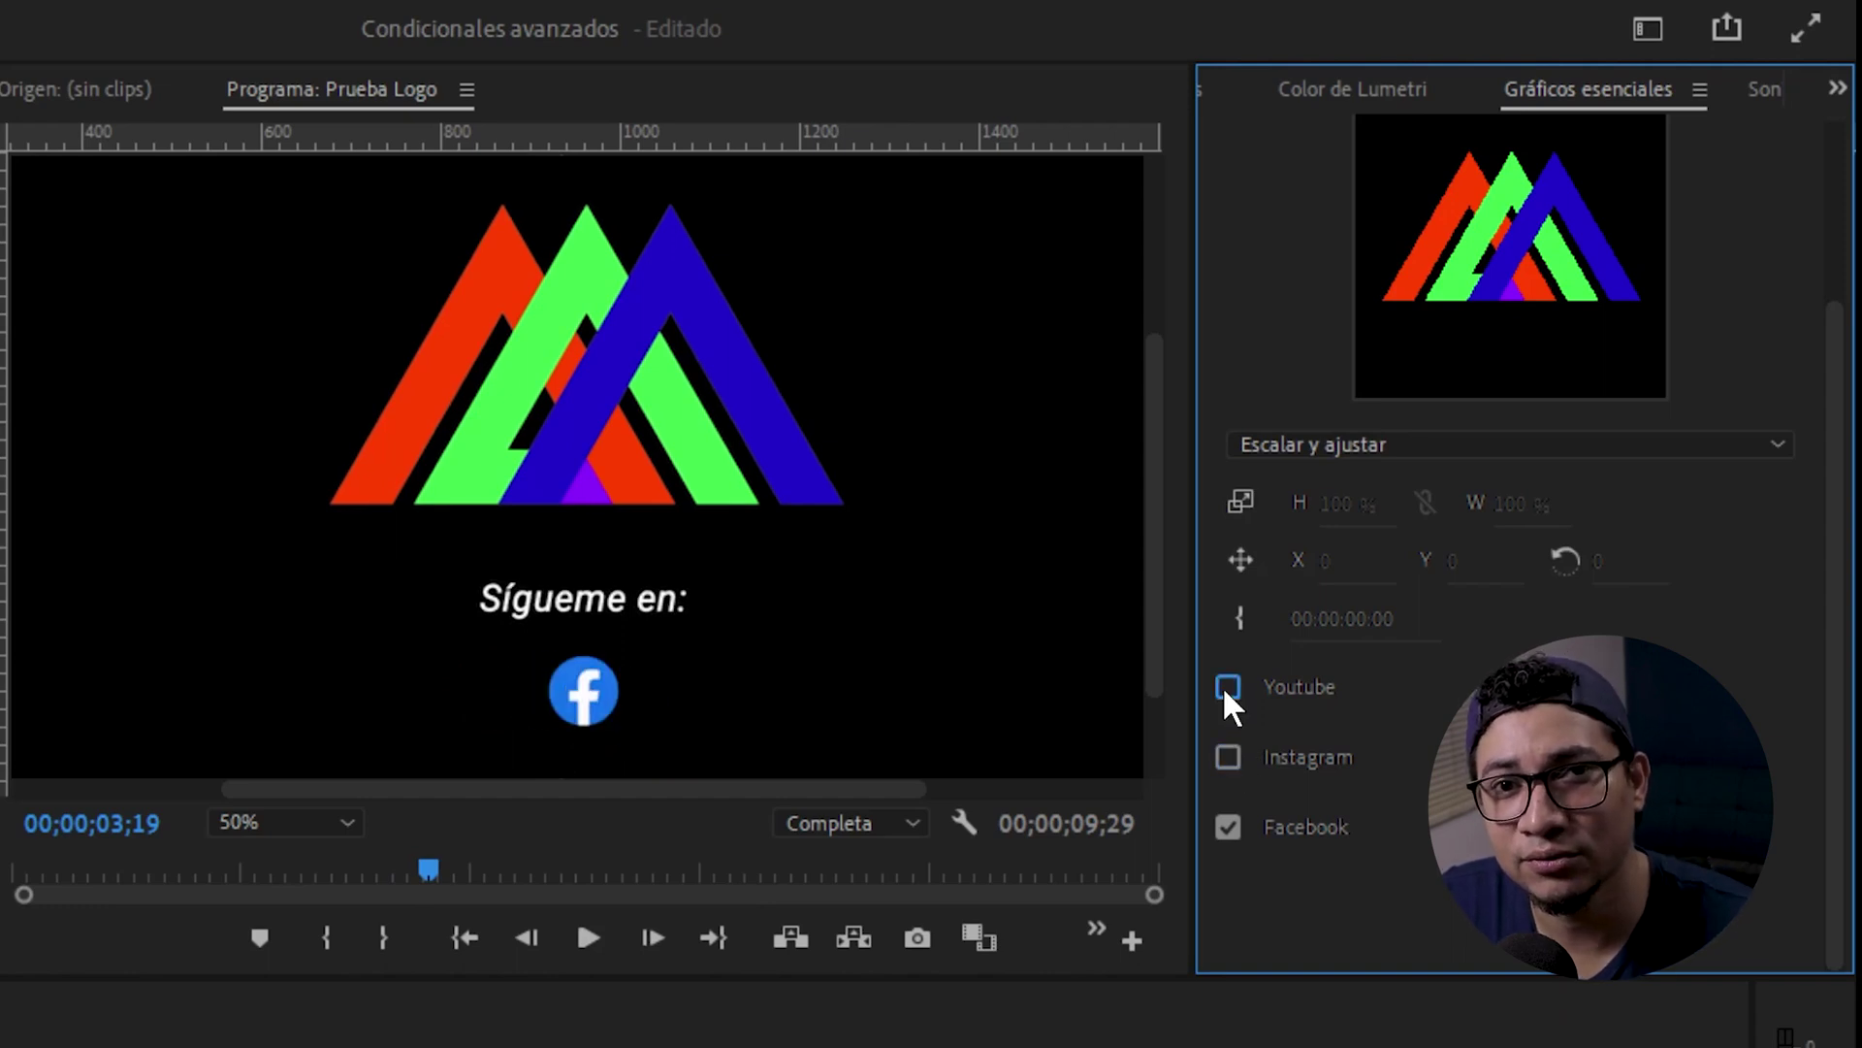
click(1229, 752)
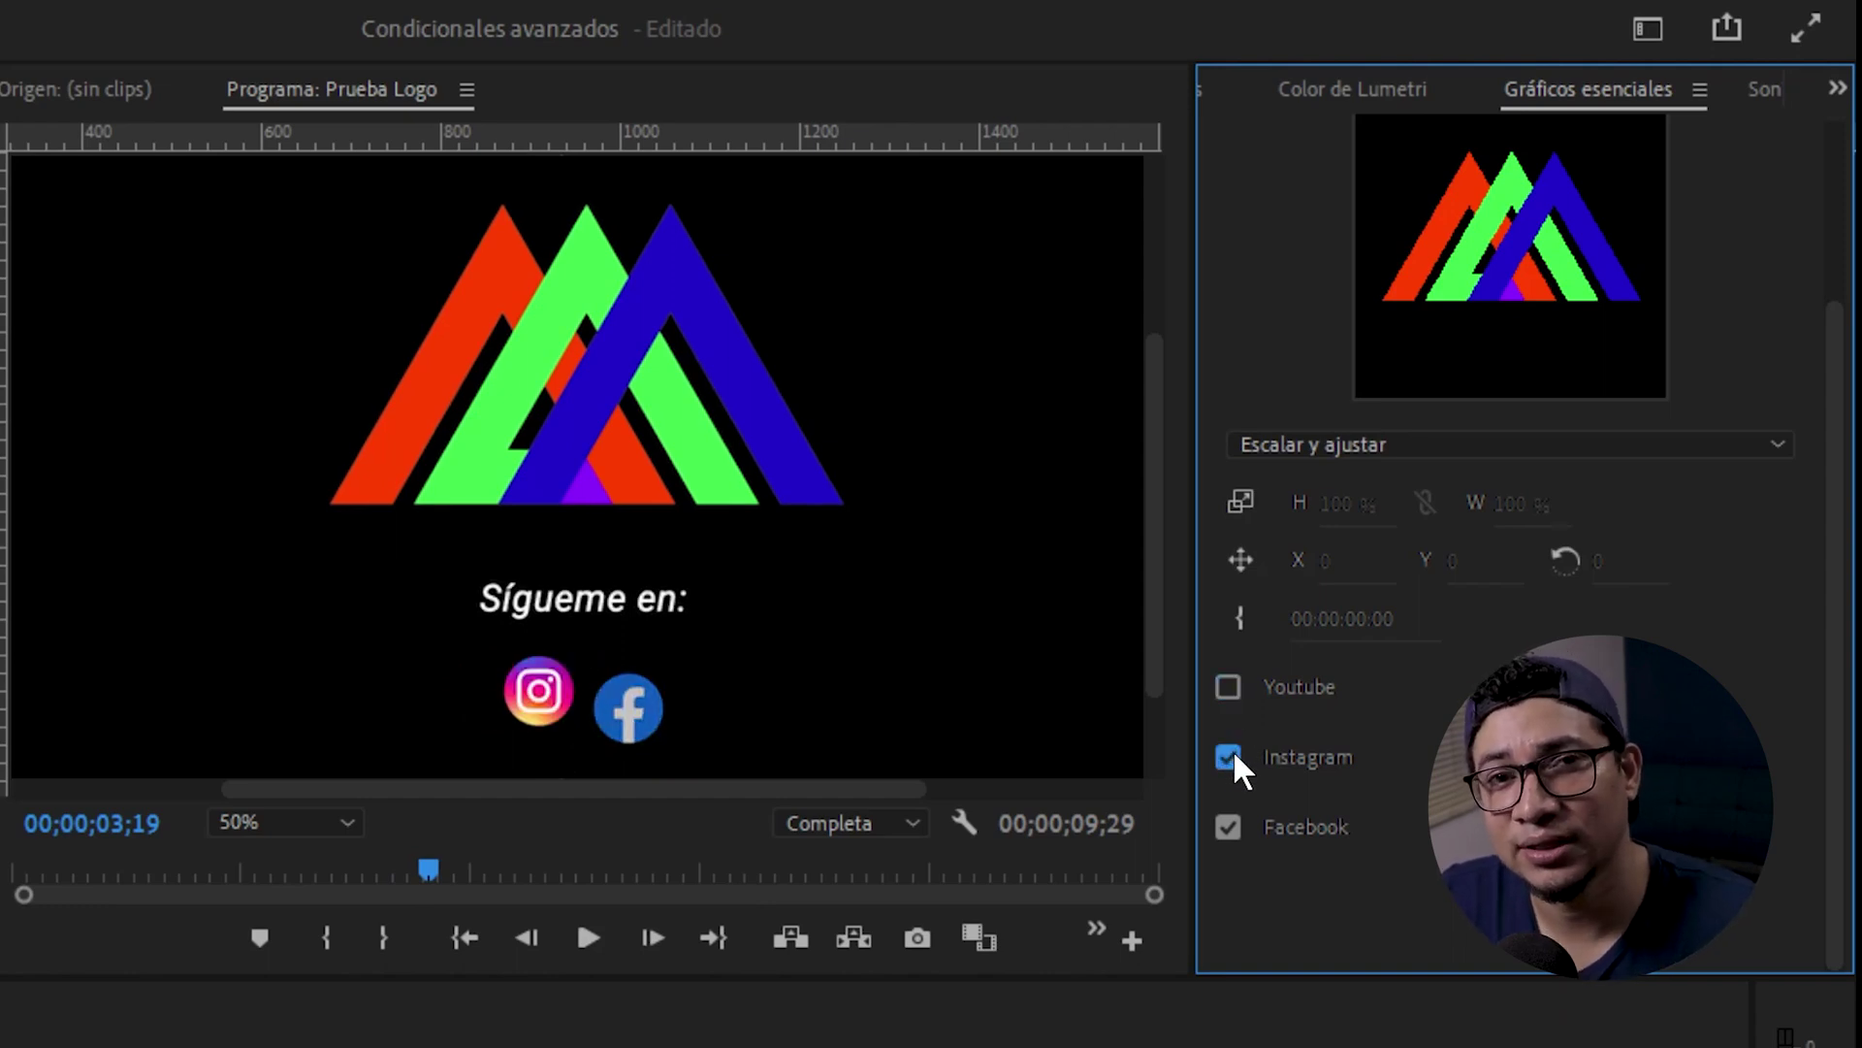
click(1225, 825)
click(1222, 694)
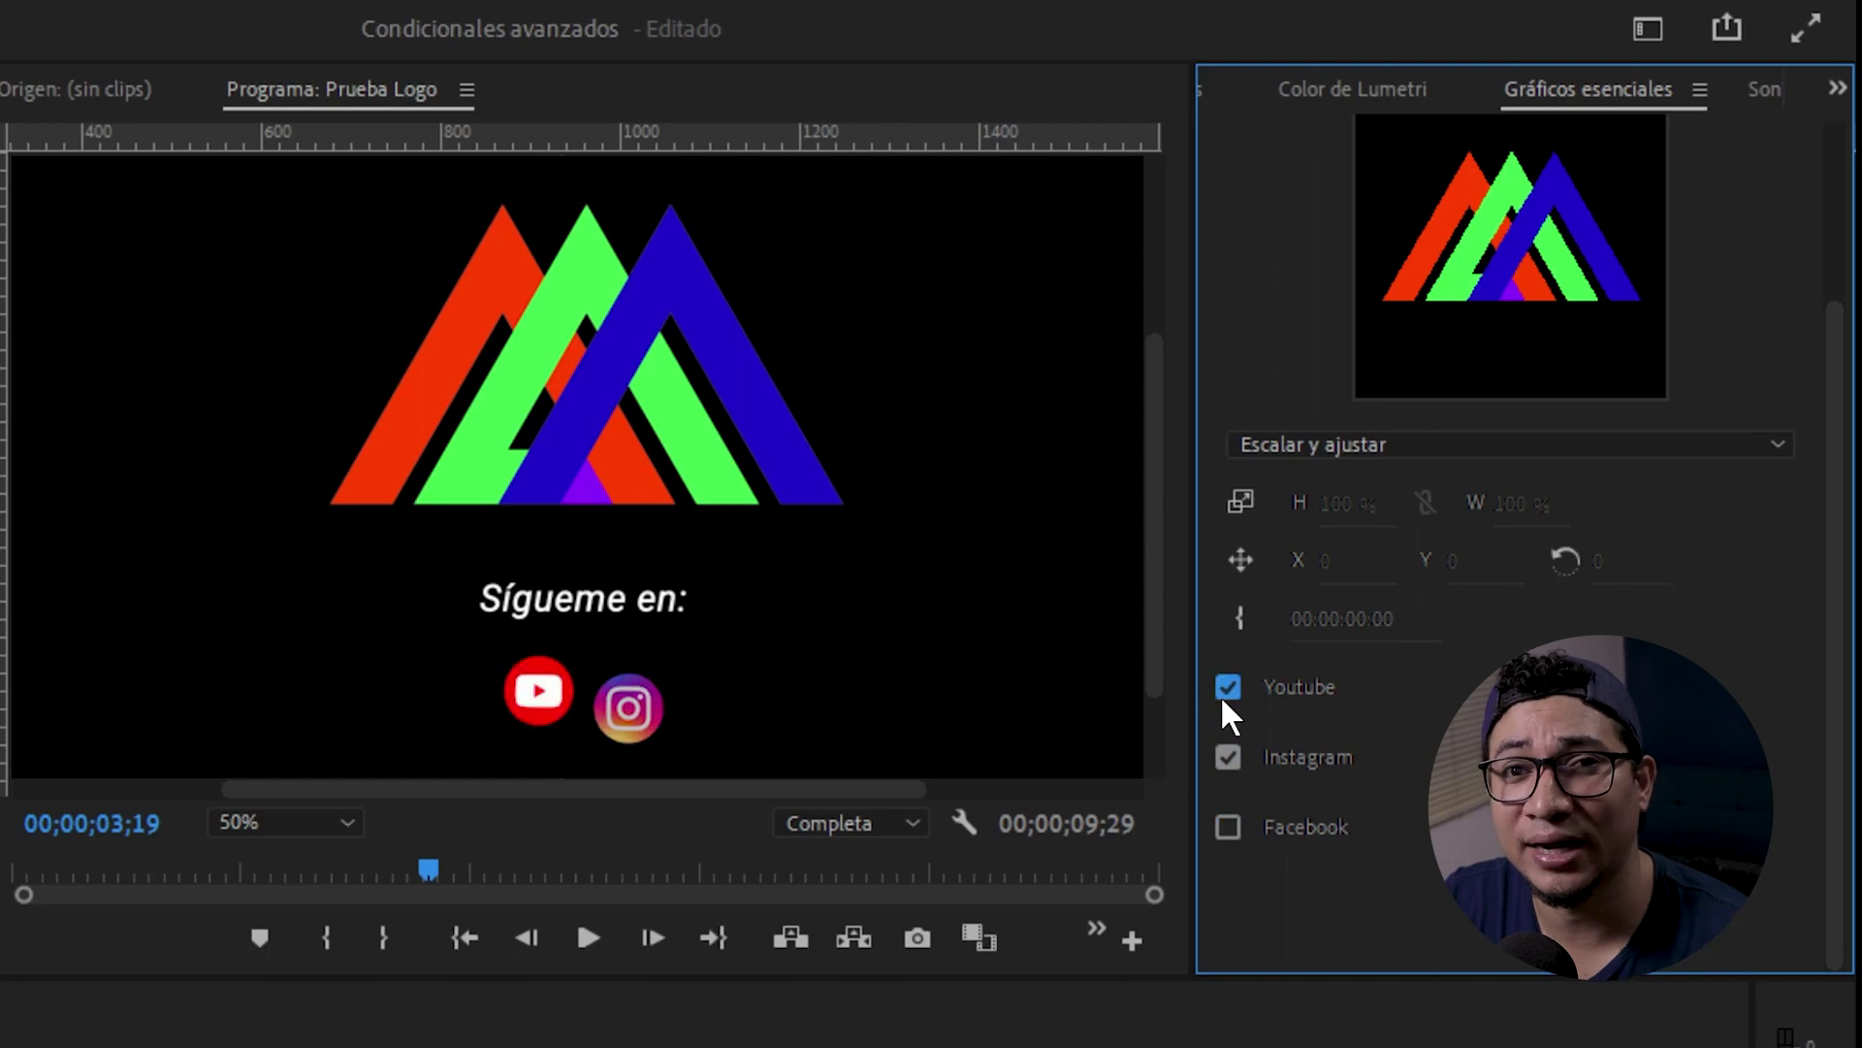
click(1227, 826)
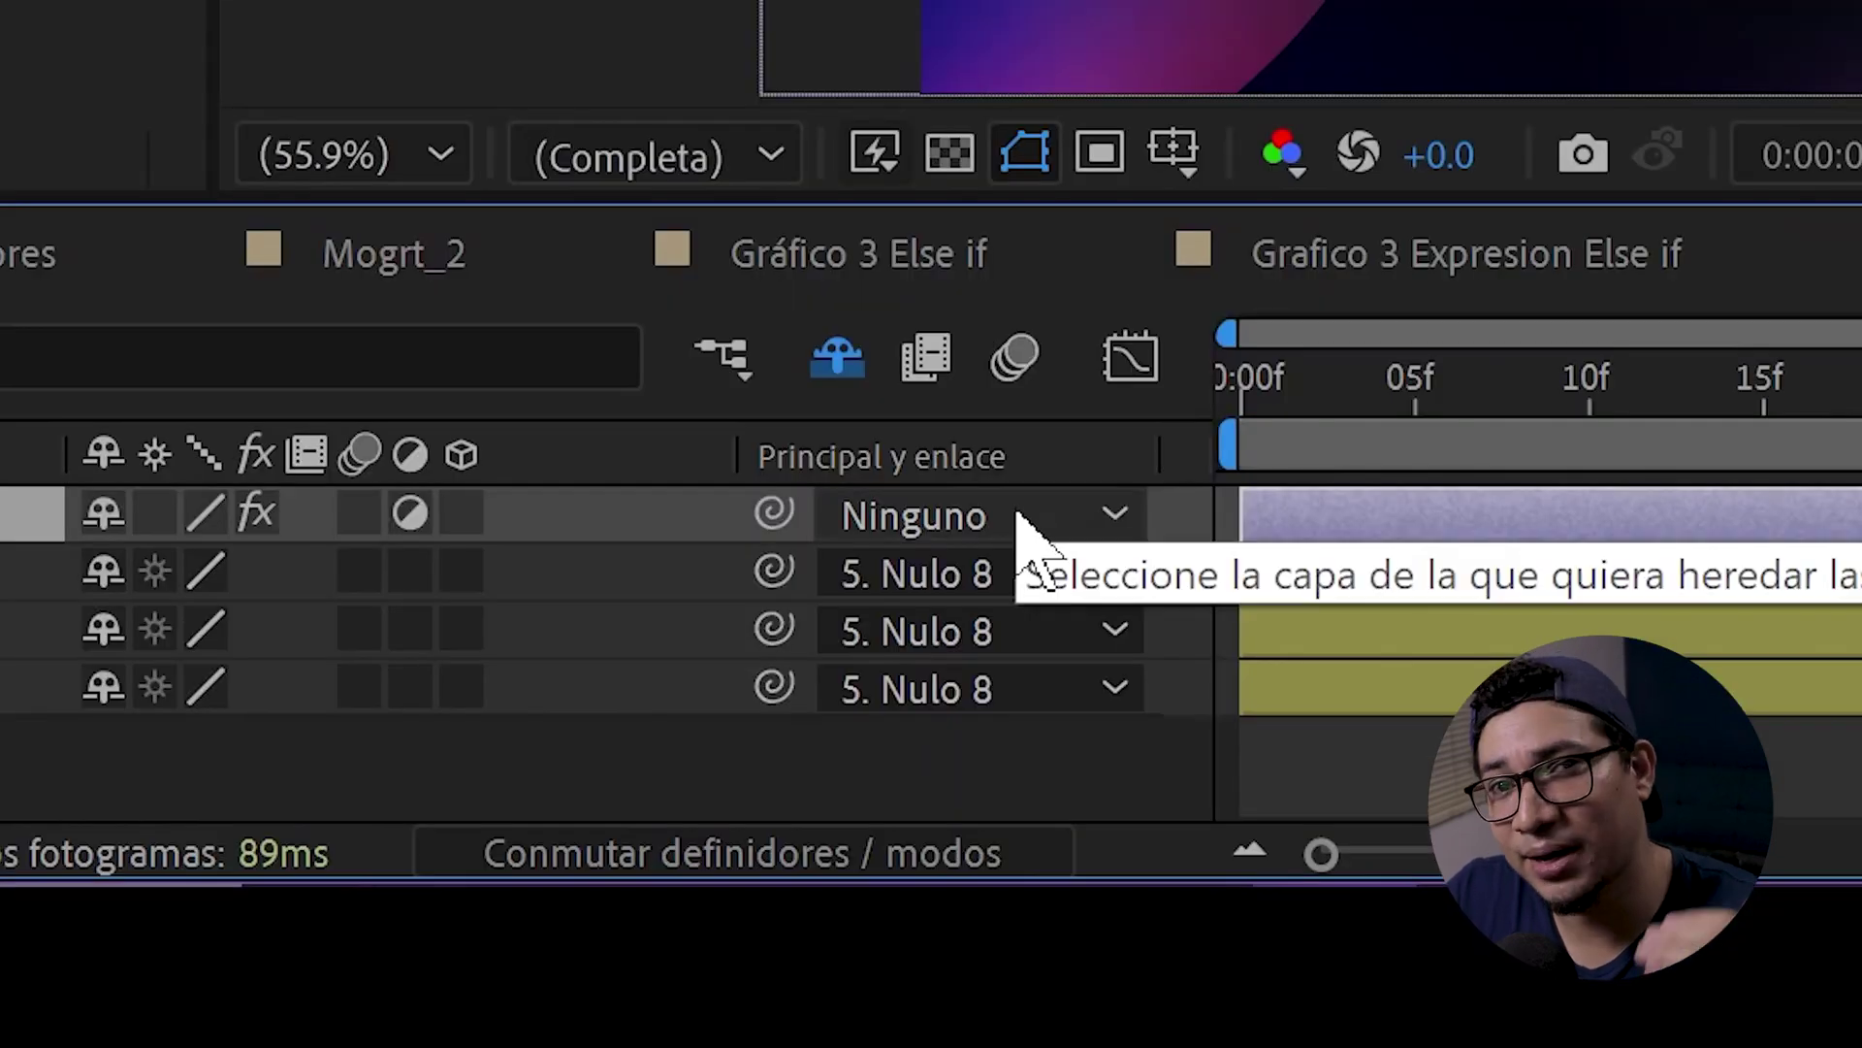
Step: Parent the NOT demo layer to 15. Precomp. 1, check frames 19 and 27, then set Parent back to none
click(1019, 524)
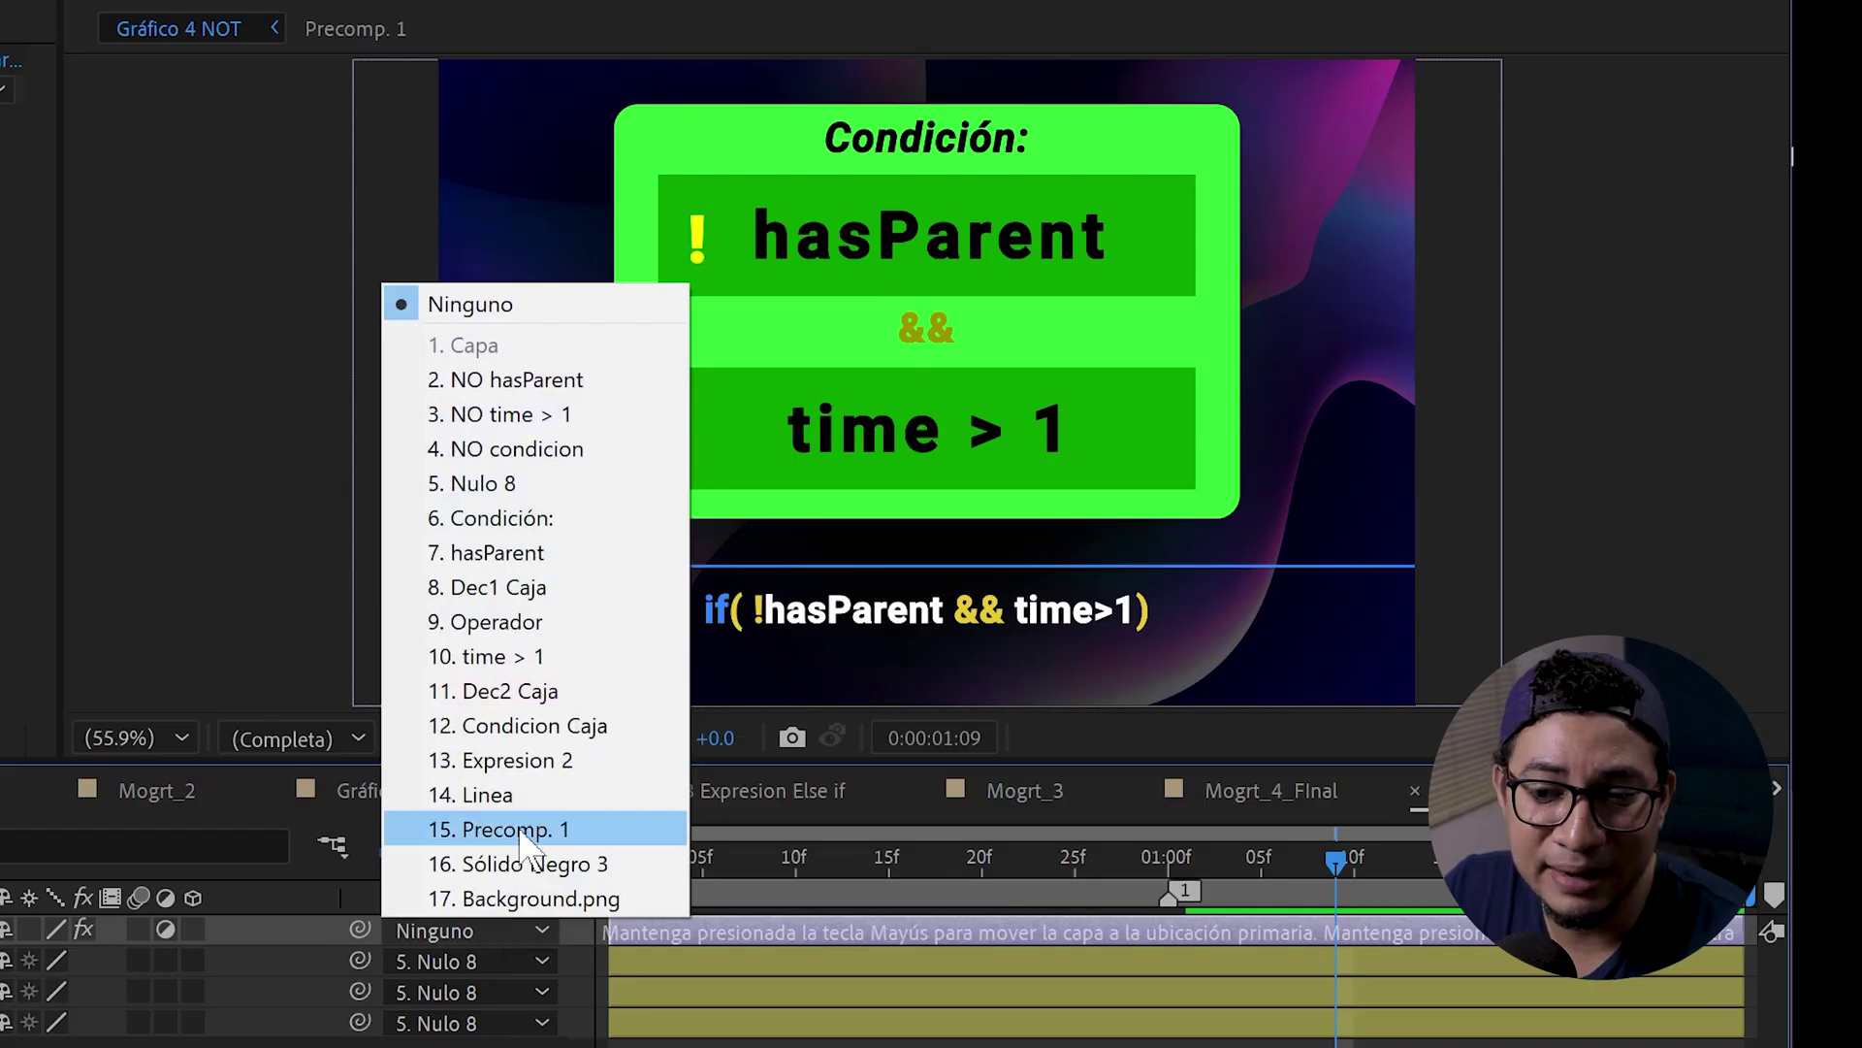
click(504, 826)
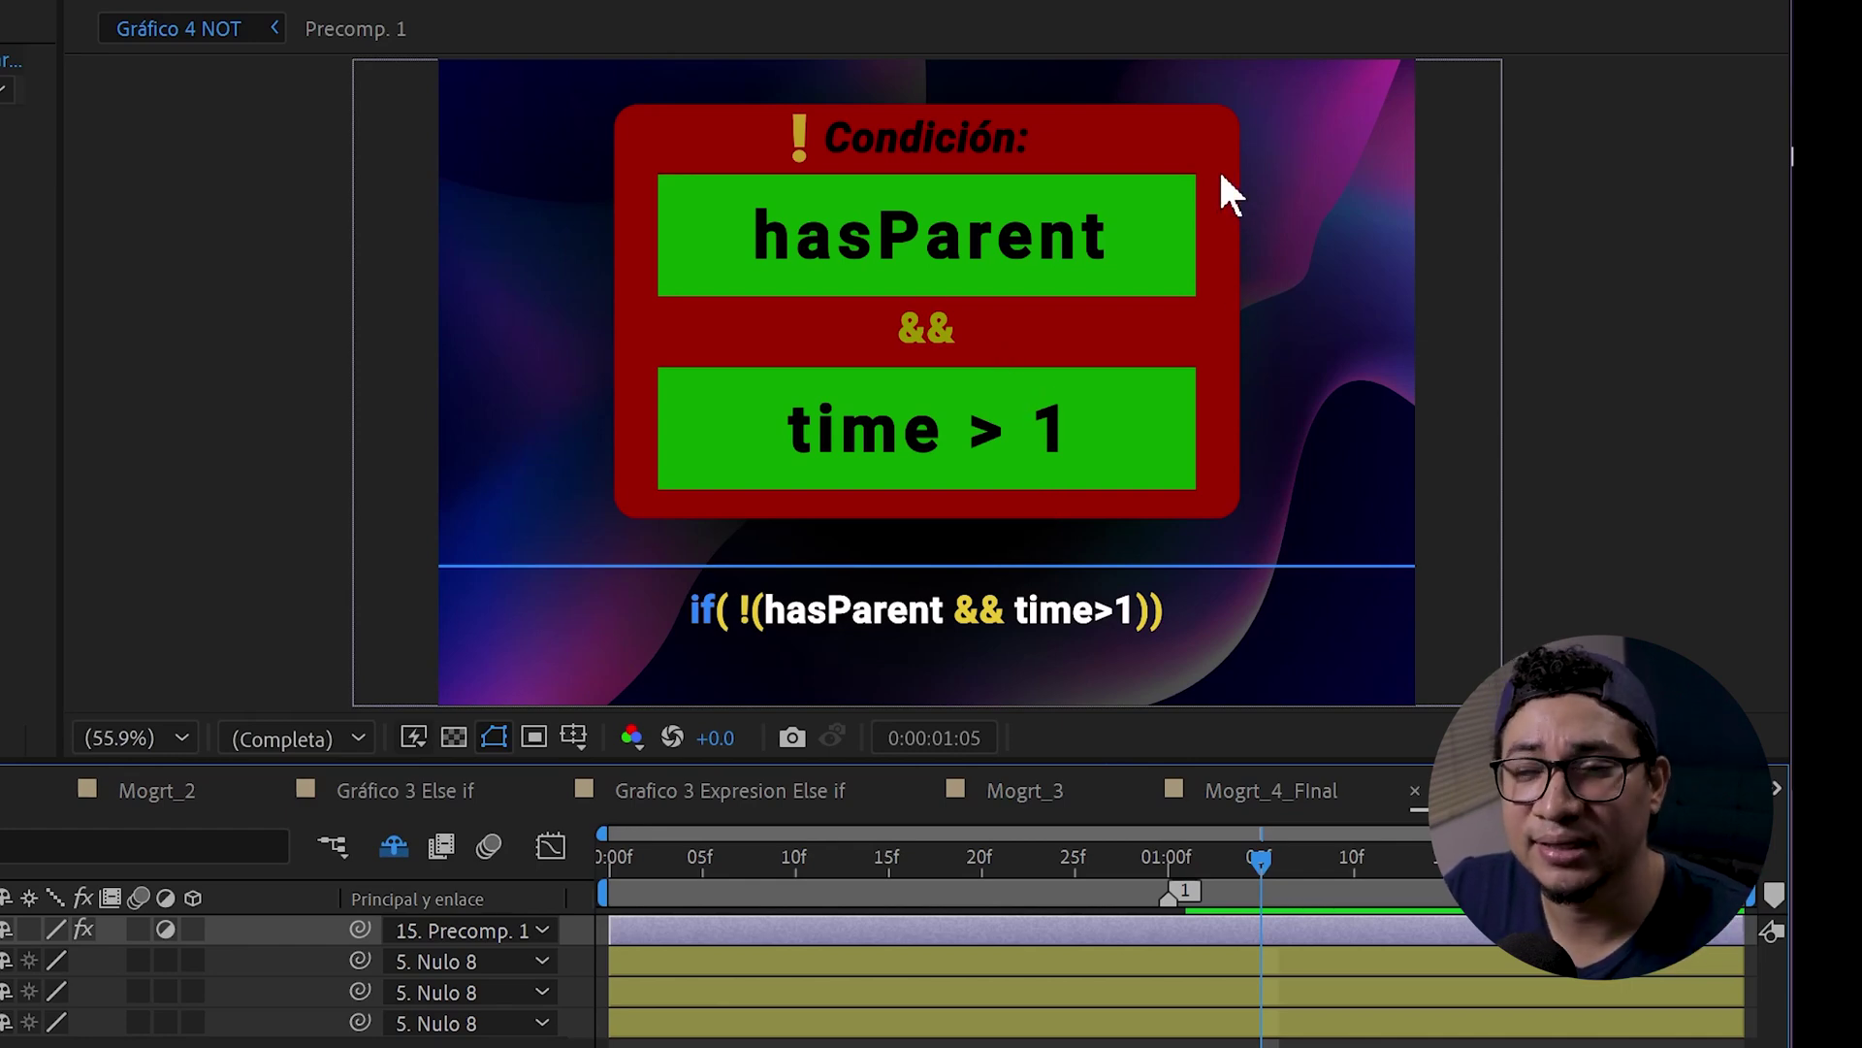
click(963, 860)
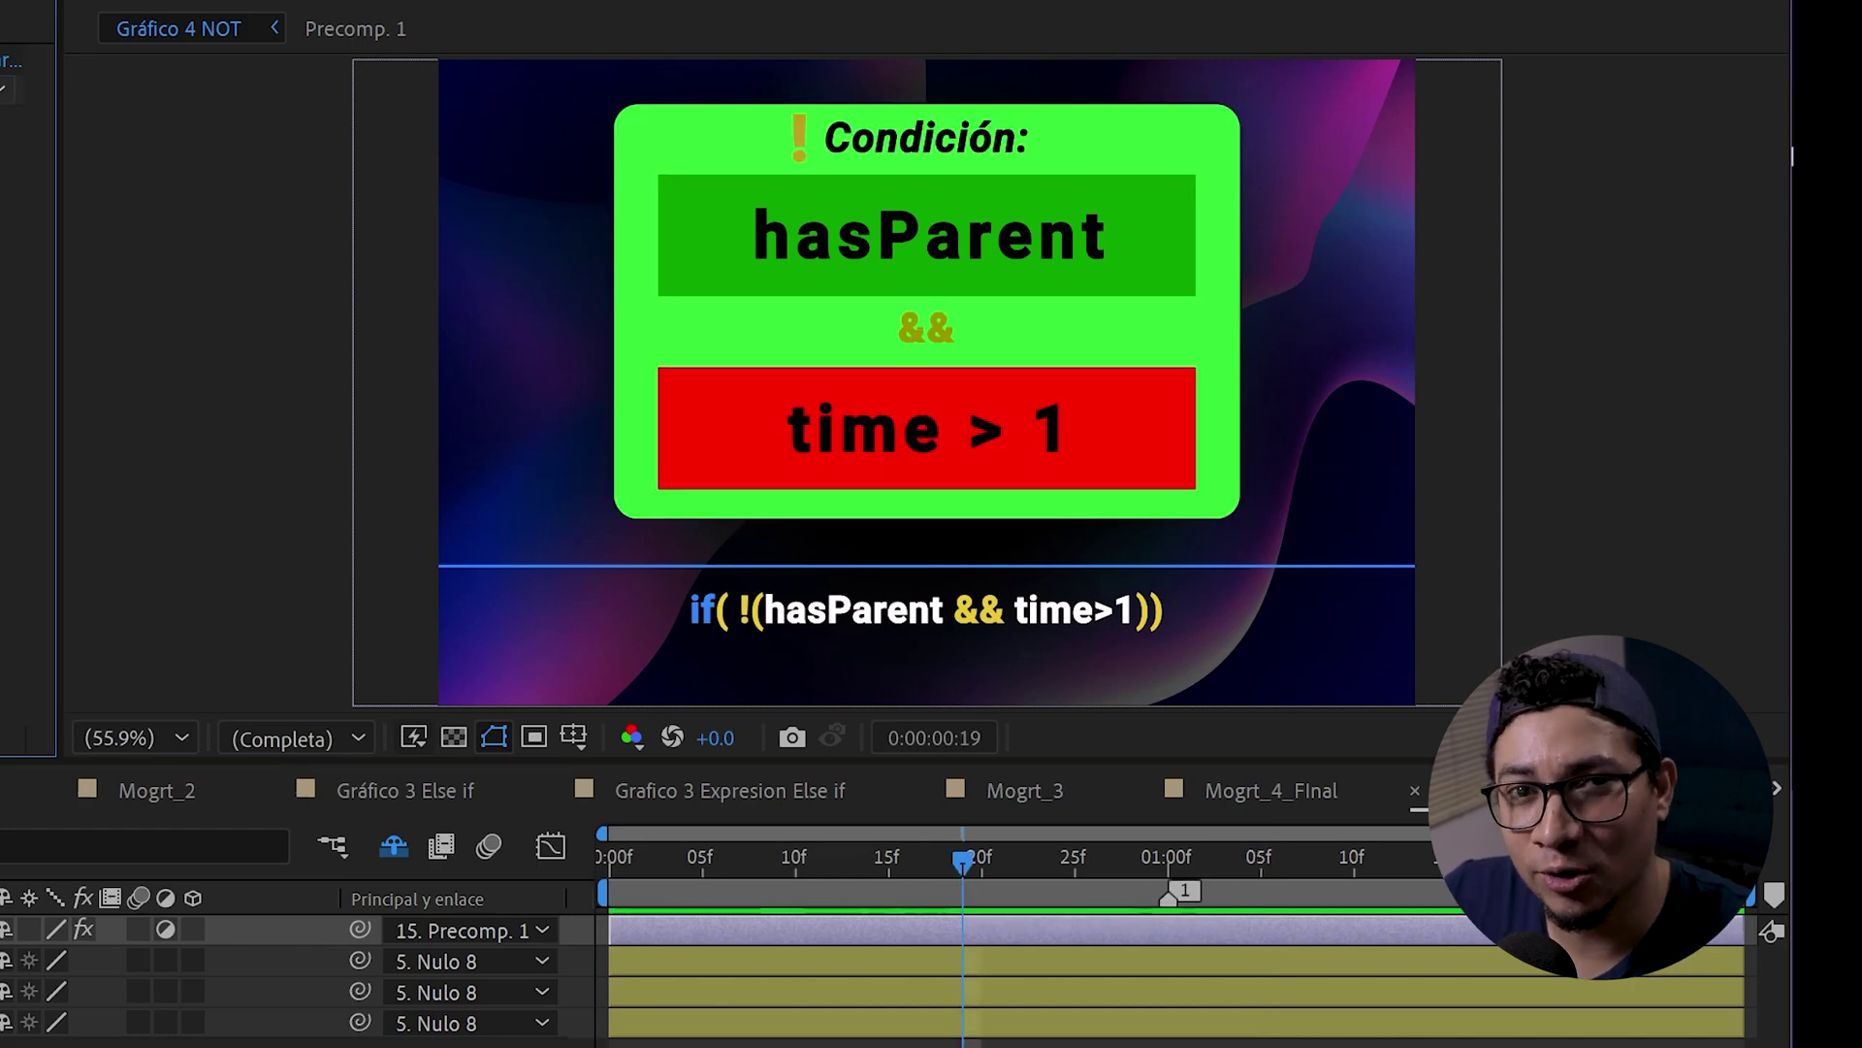
click(1112, 859)
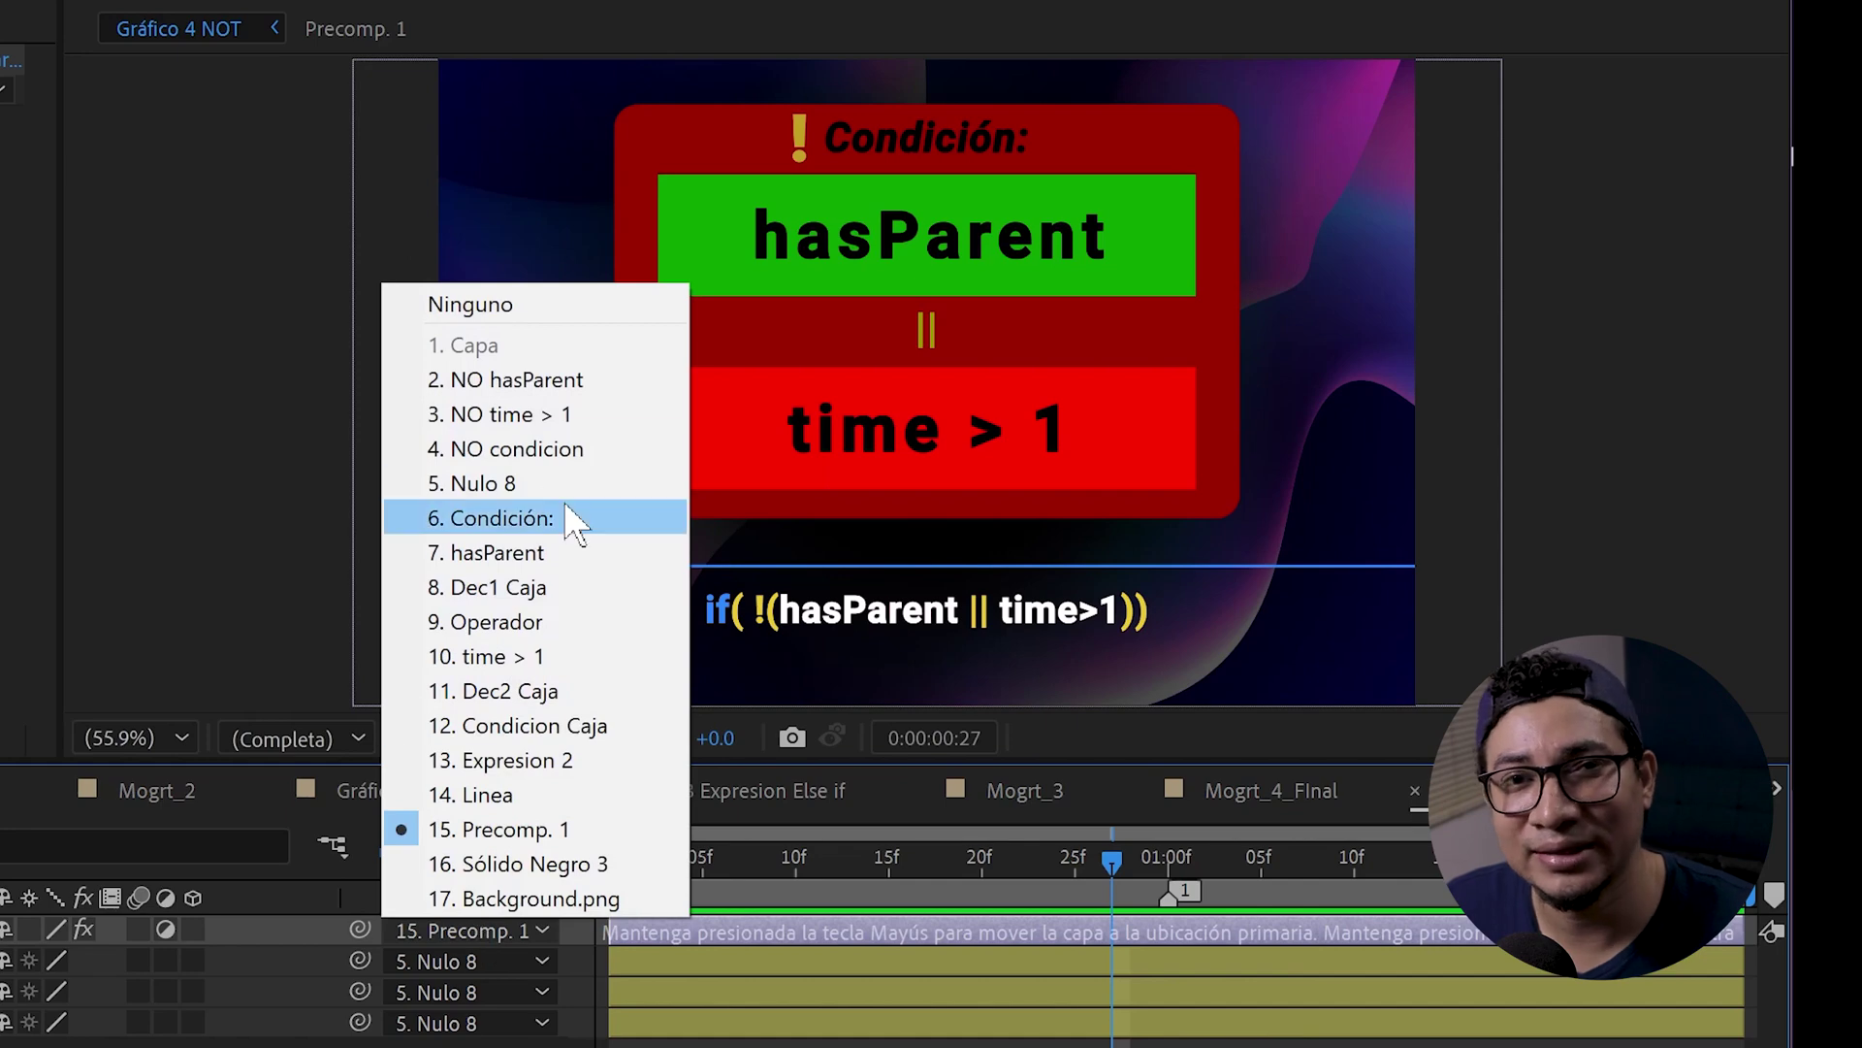
click(524, 307)
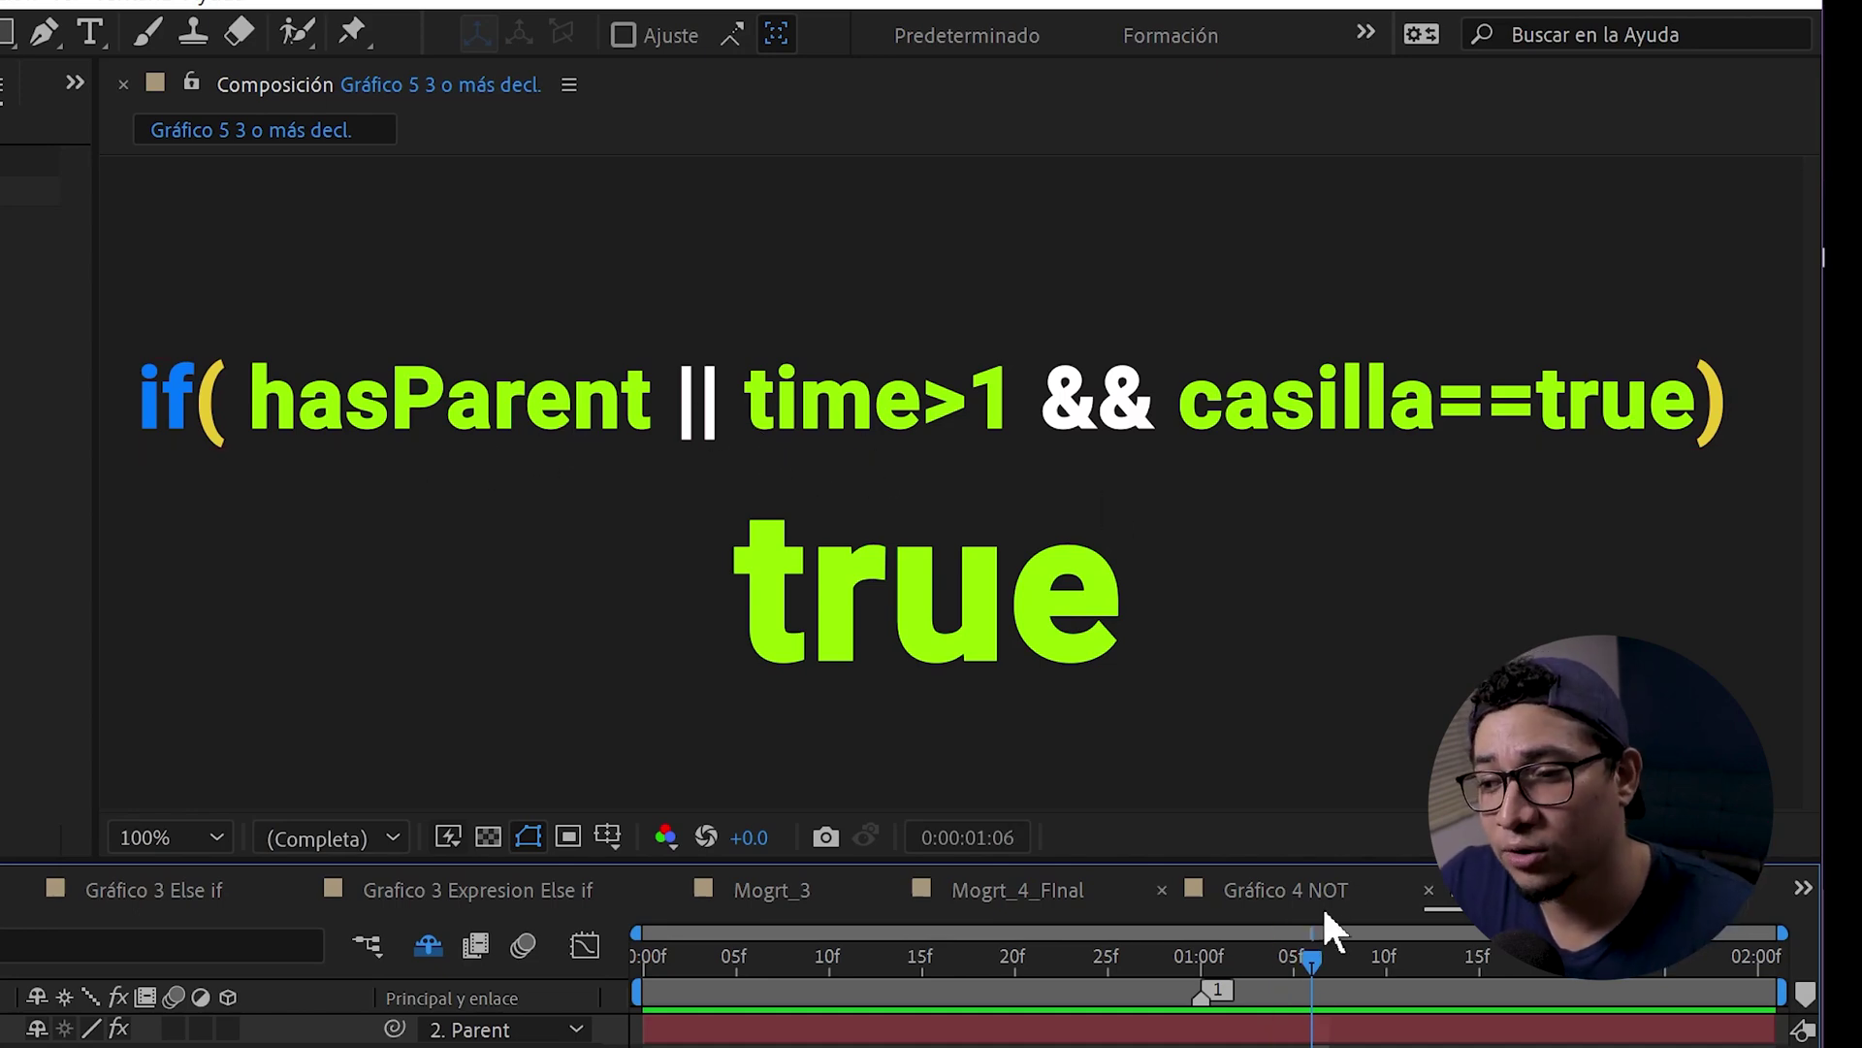
Step: At 0:00:00:25, uncheck Casilla de verificación to see the condition still read true
drag(1312, 958, 1106, 958)
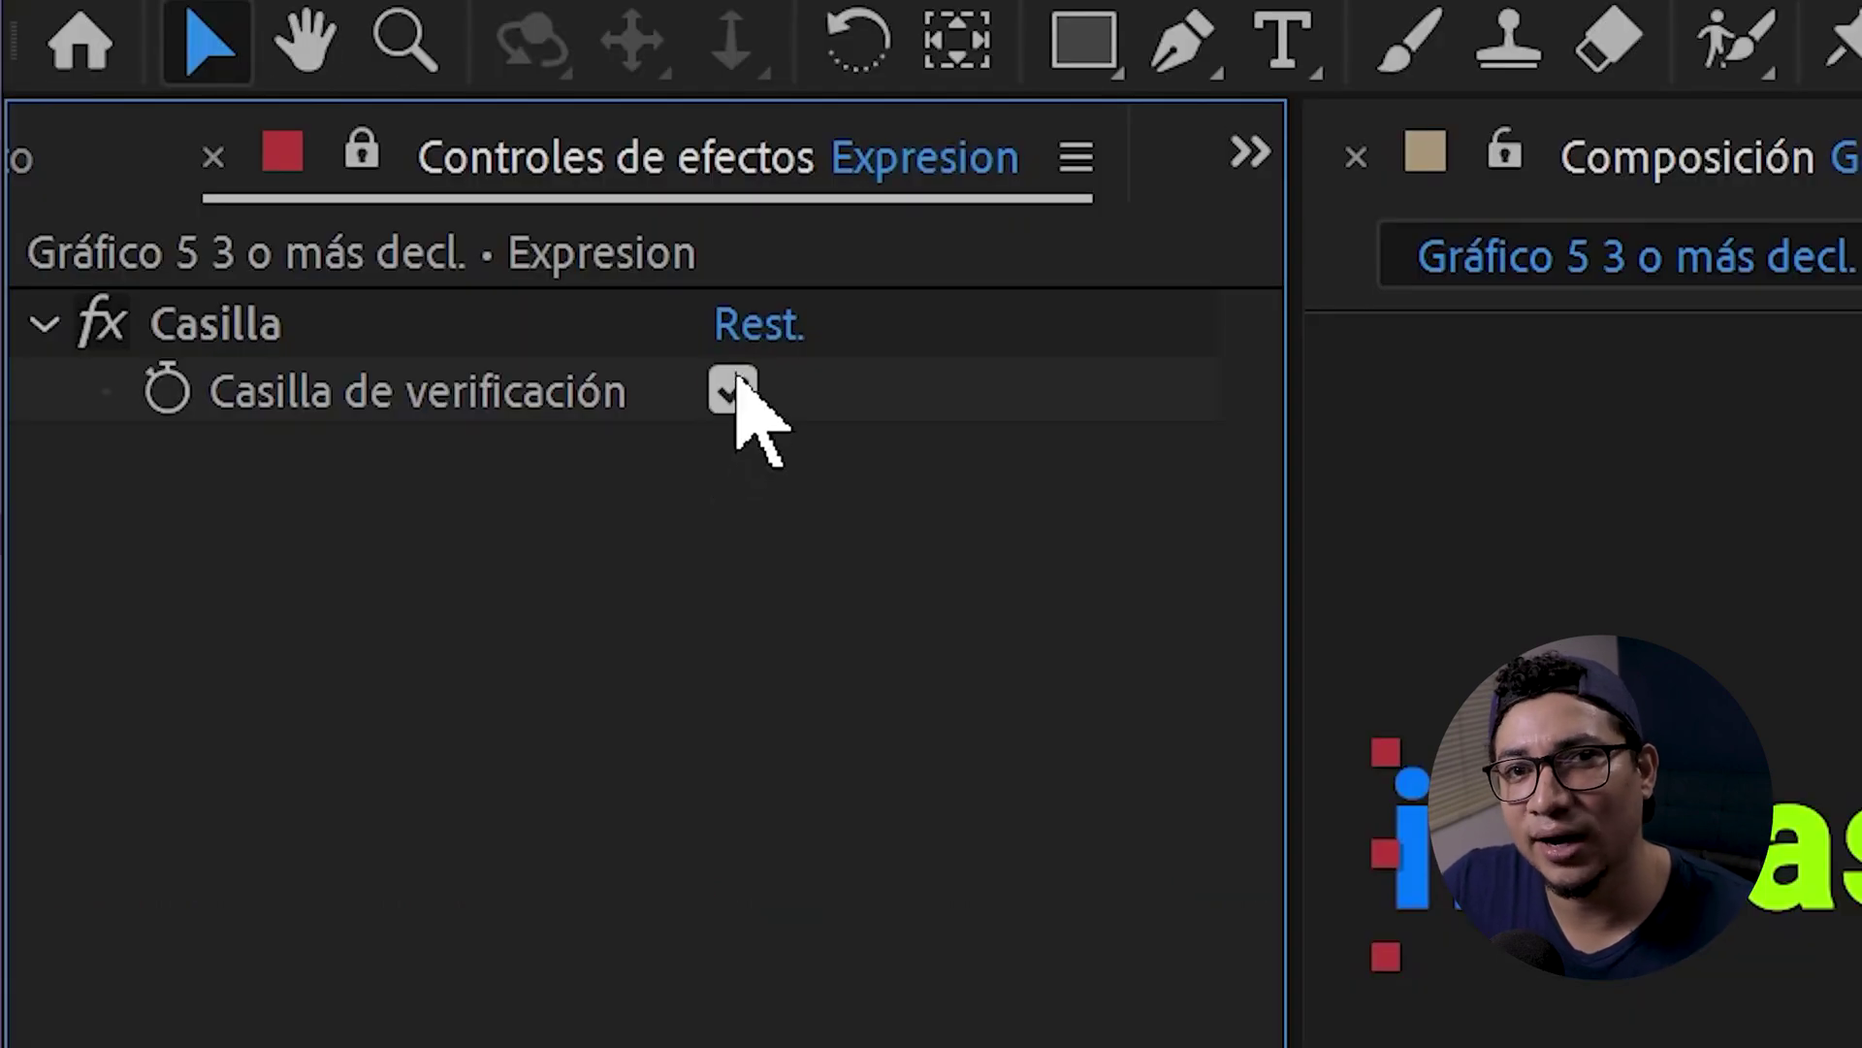
click(733, 390)
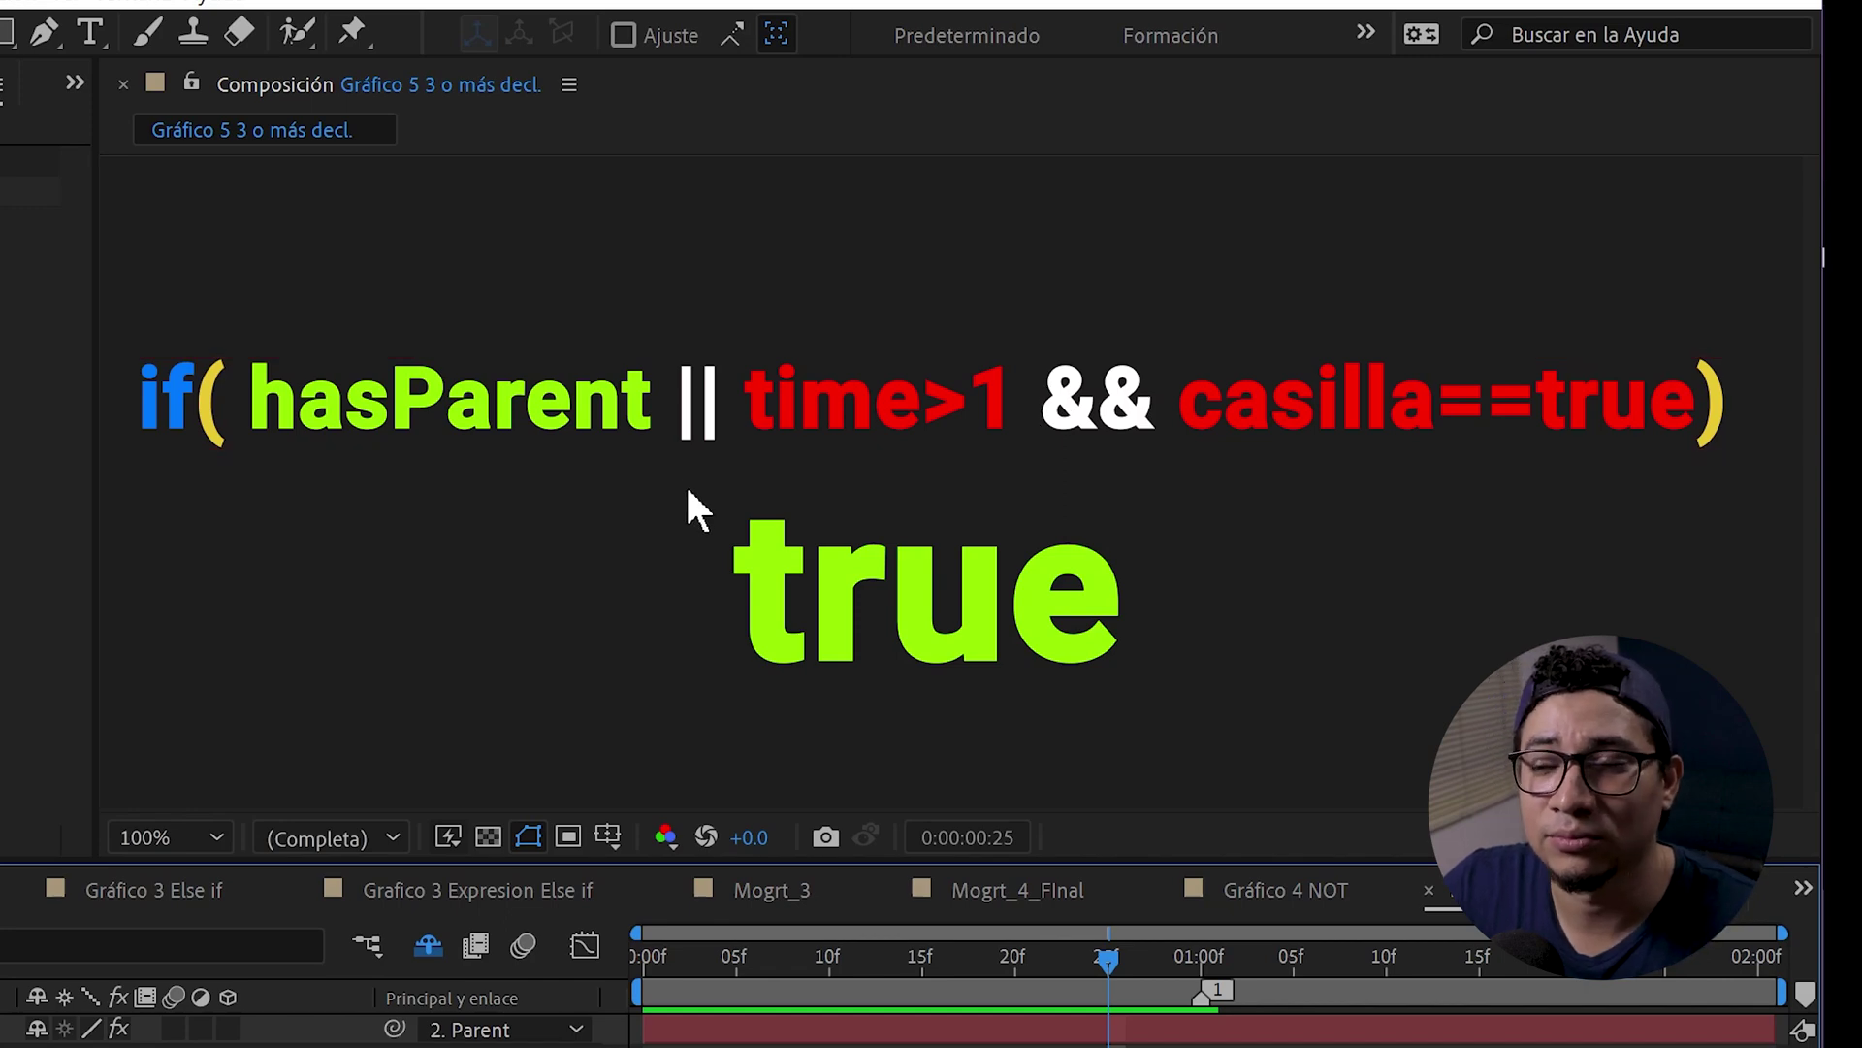
key(ctrl+t)
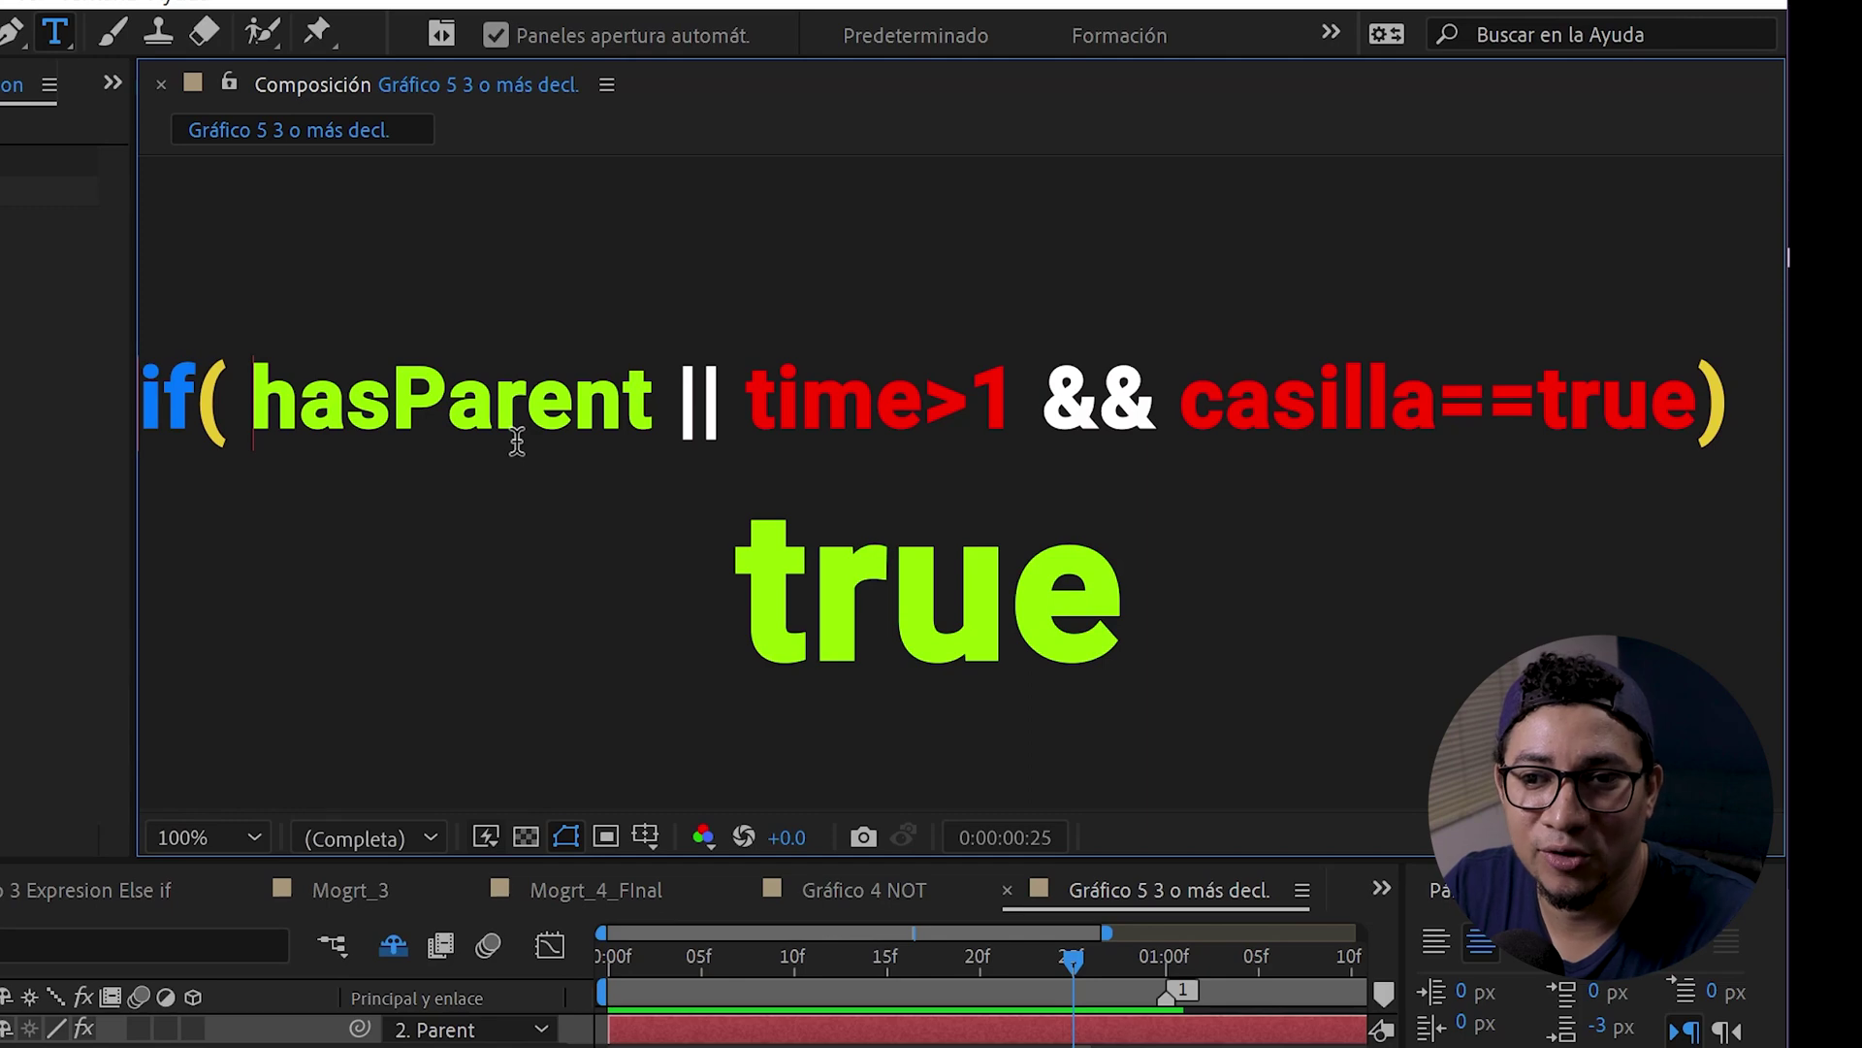
Step: Wrap hasParent || time>1 in parentheses and check Casilla de verificación again
text(()
click(1031, 398)
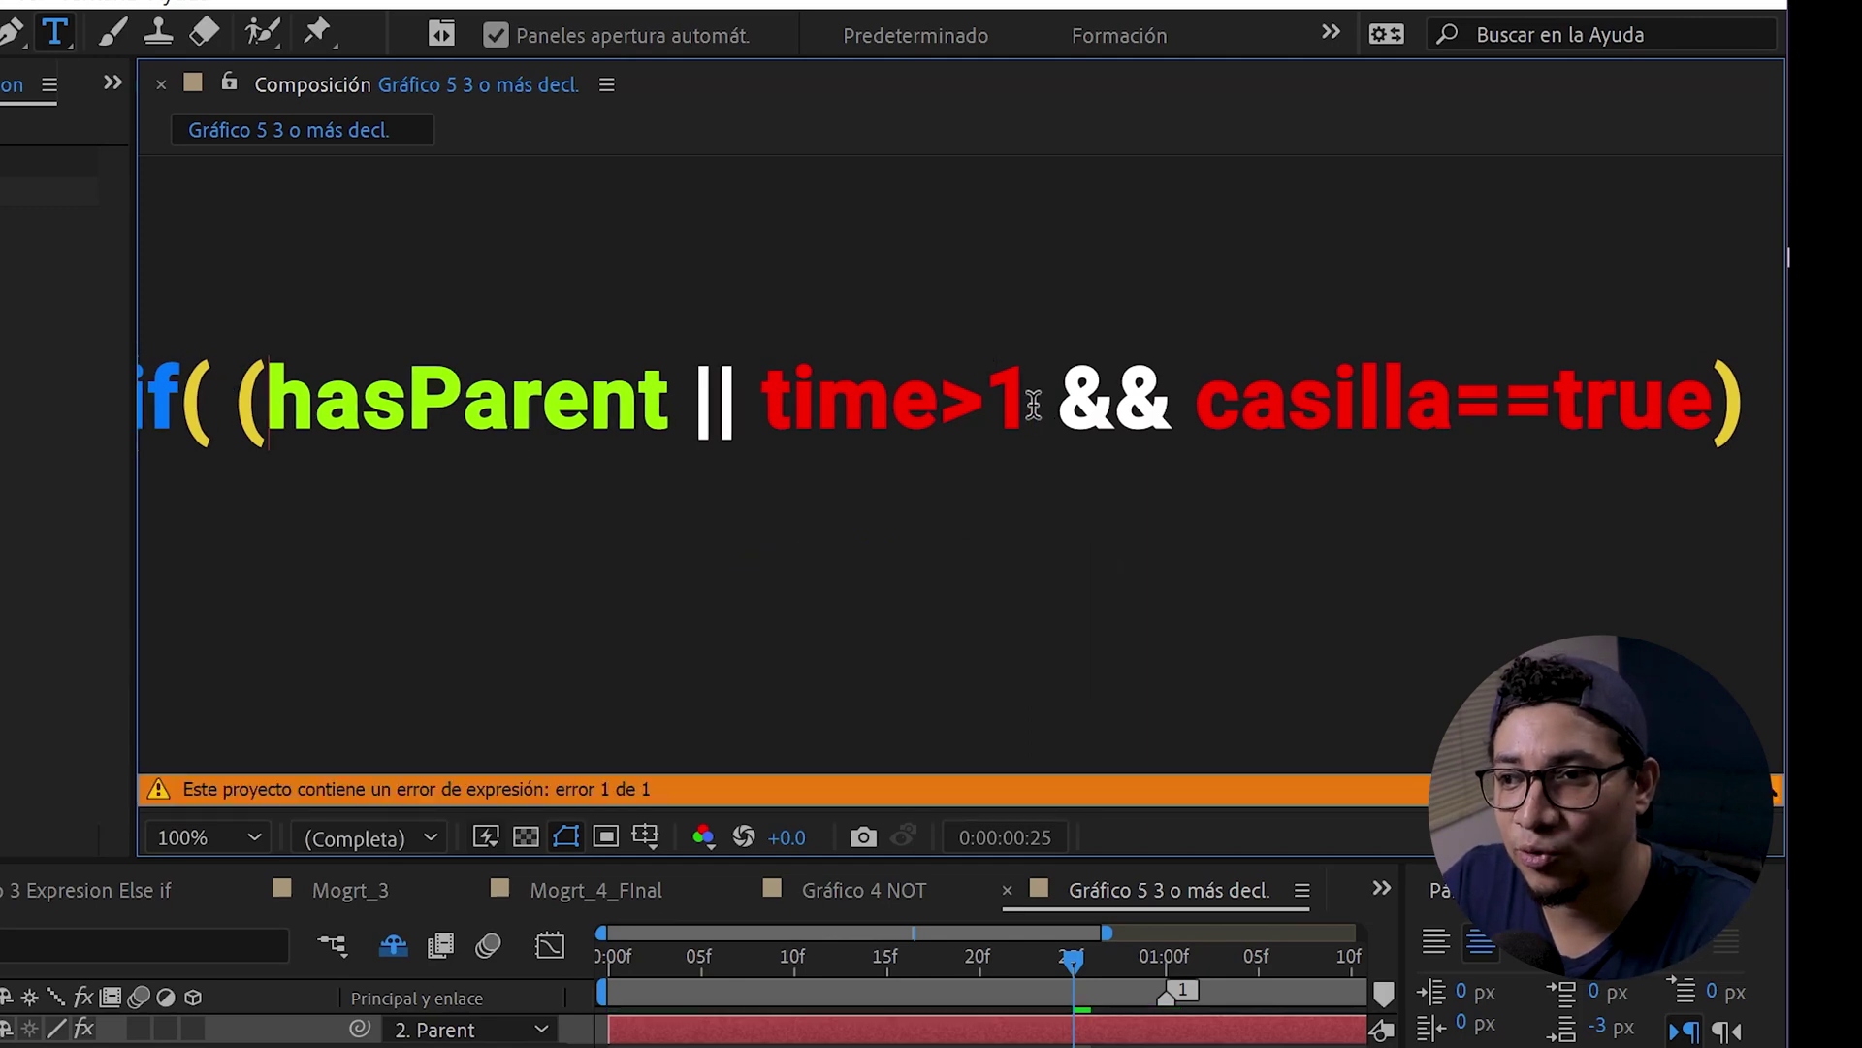
text())
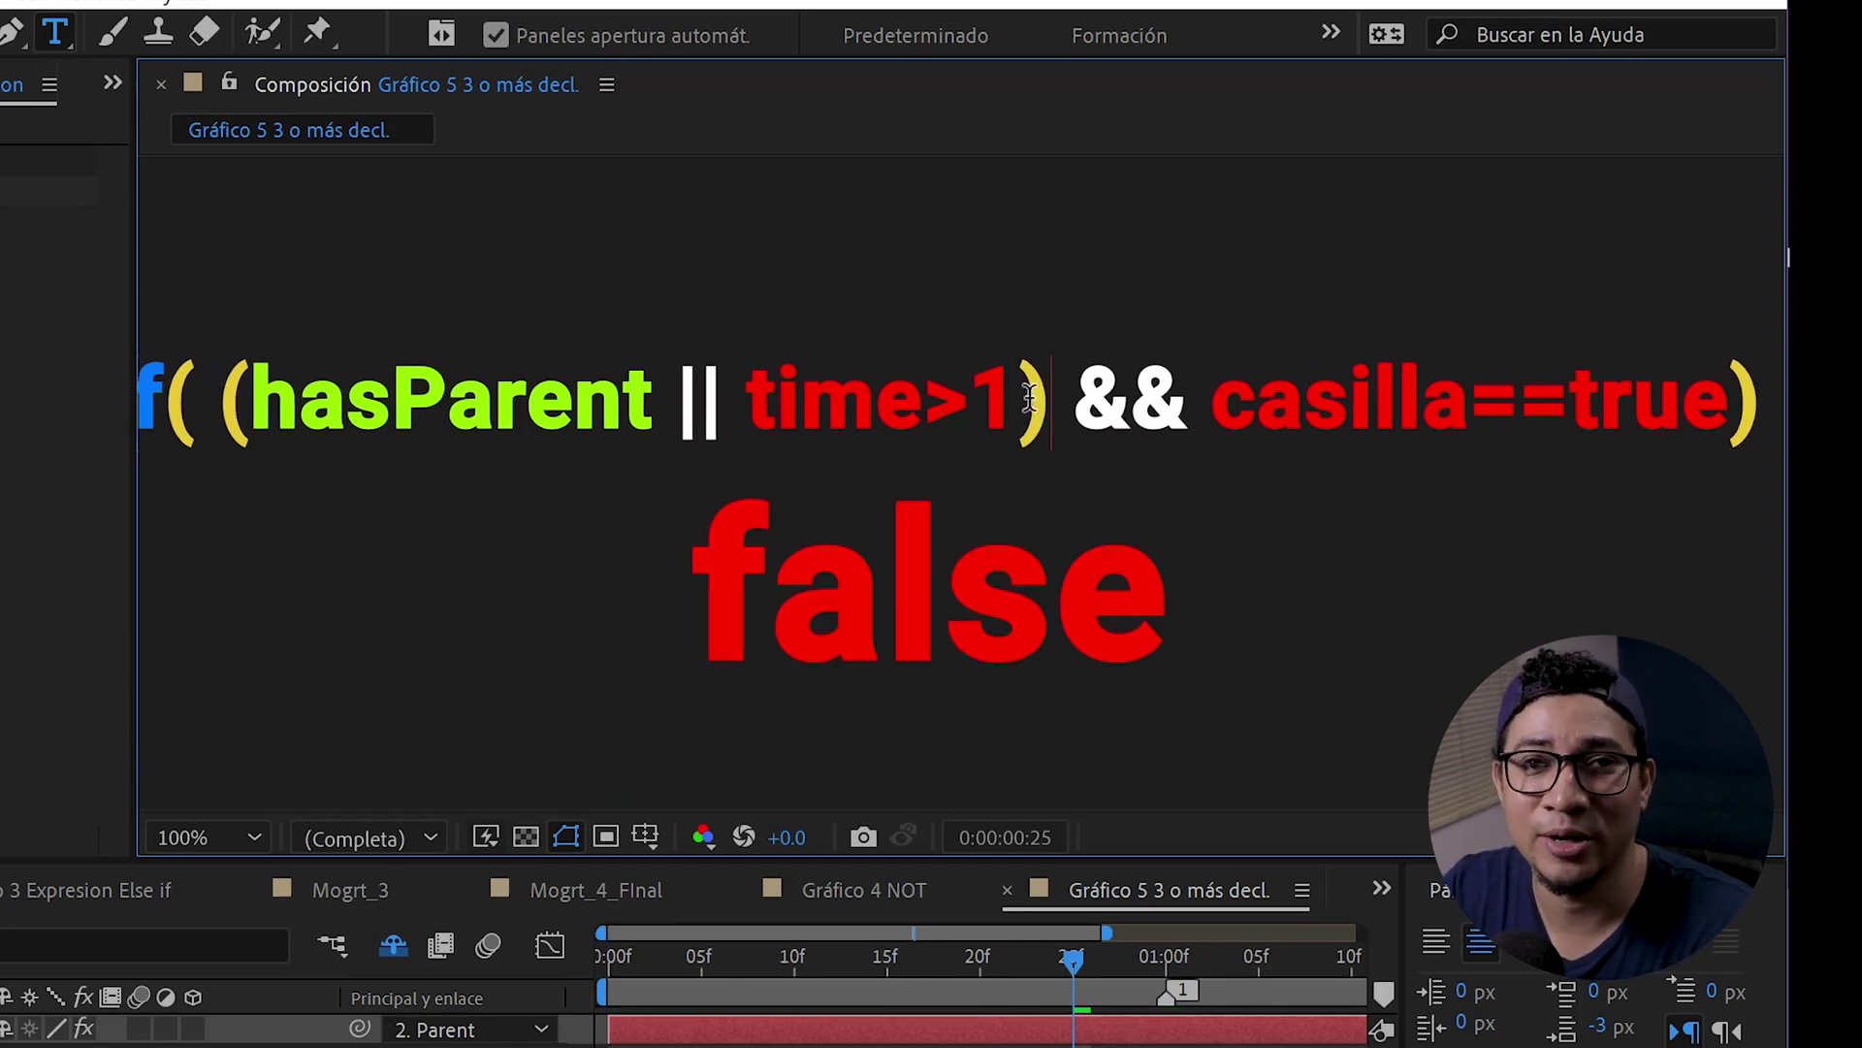
key(KP_Enter)
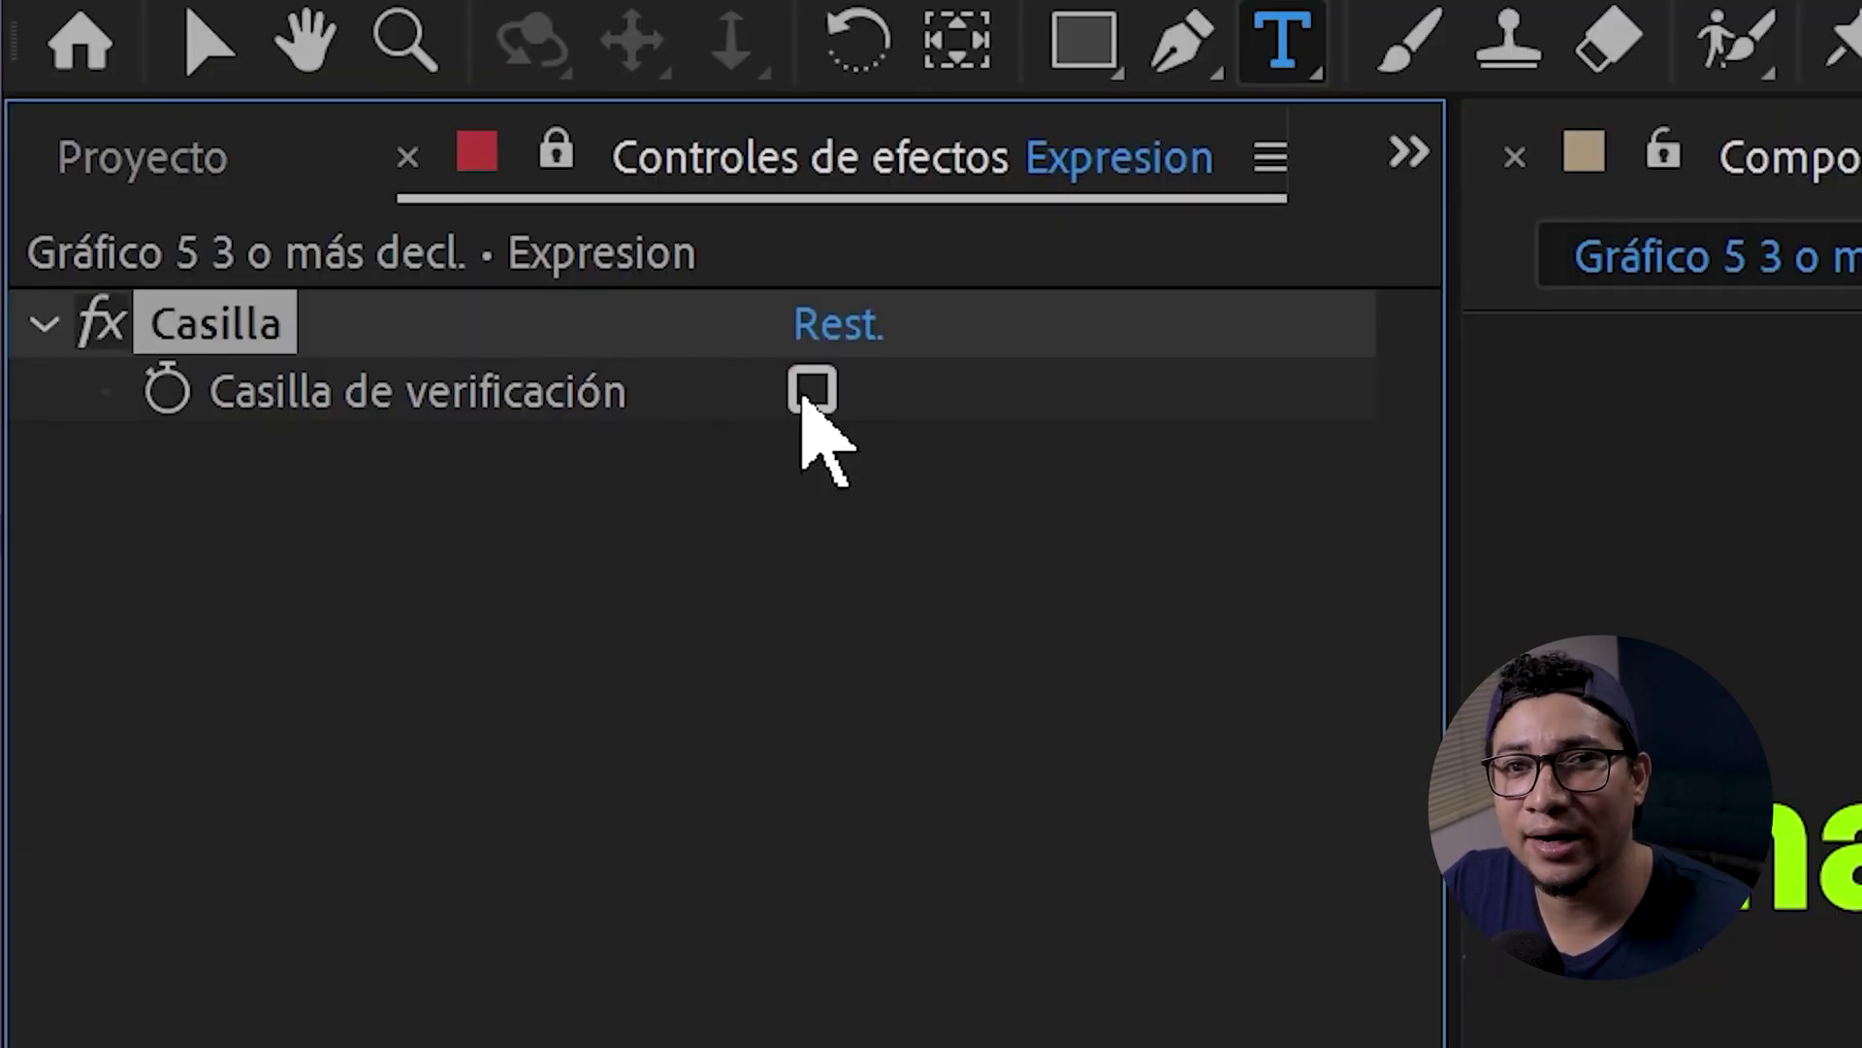
click(805, 398)
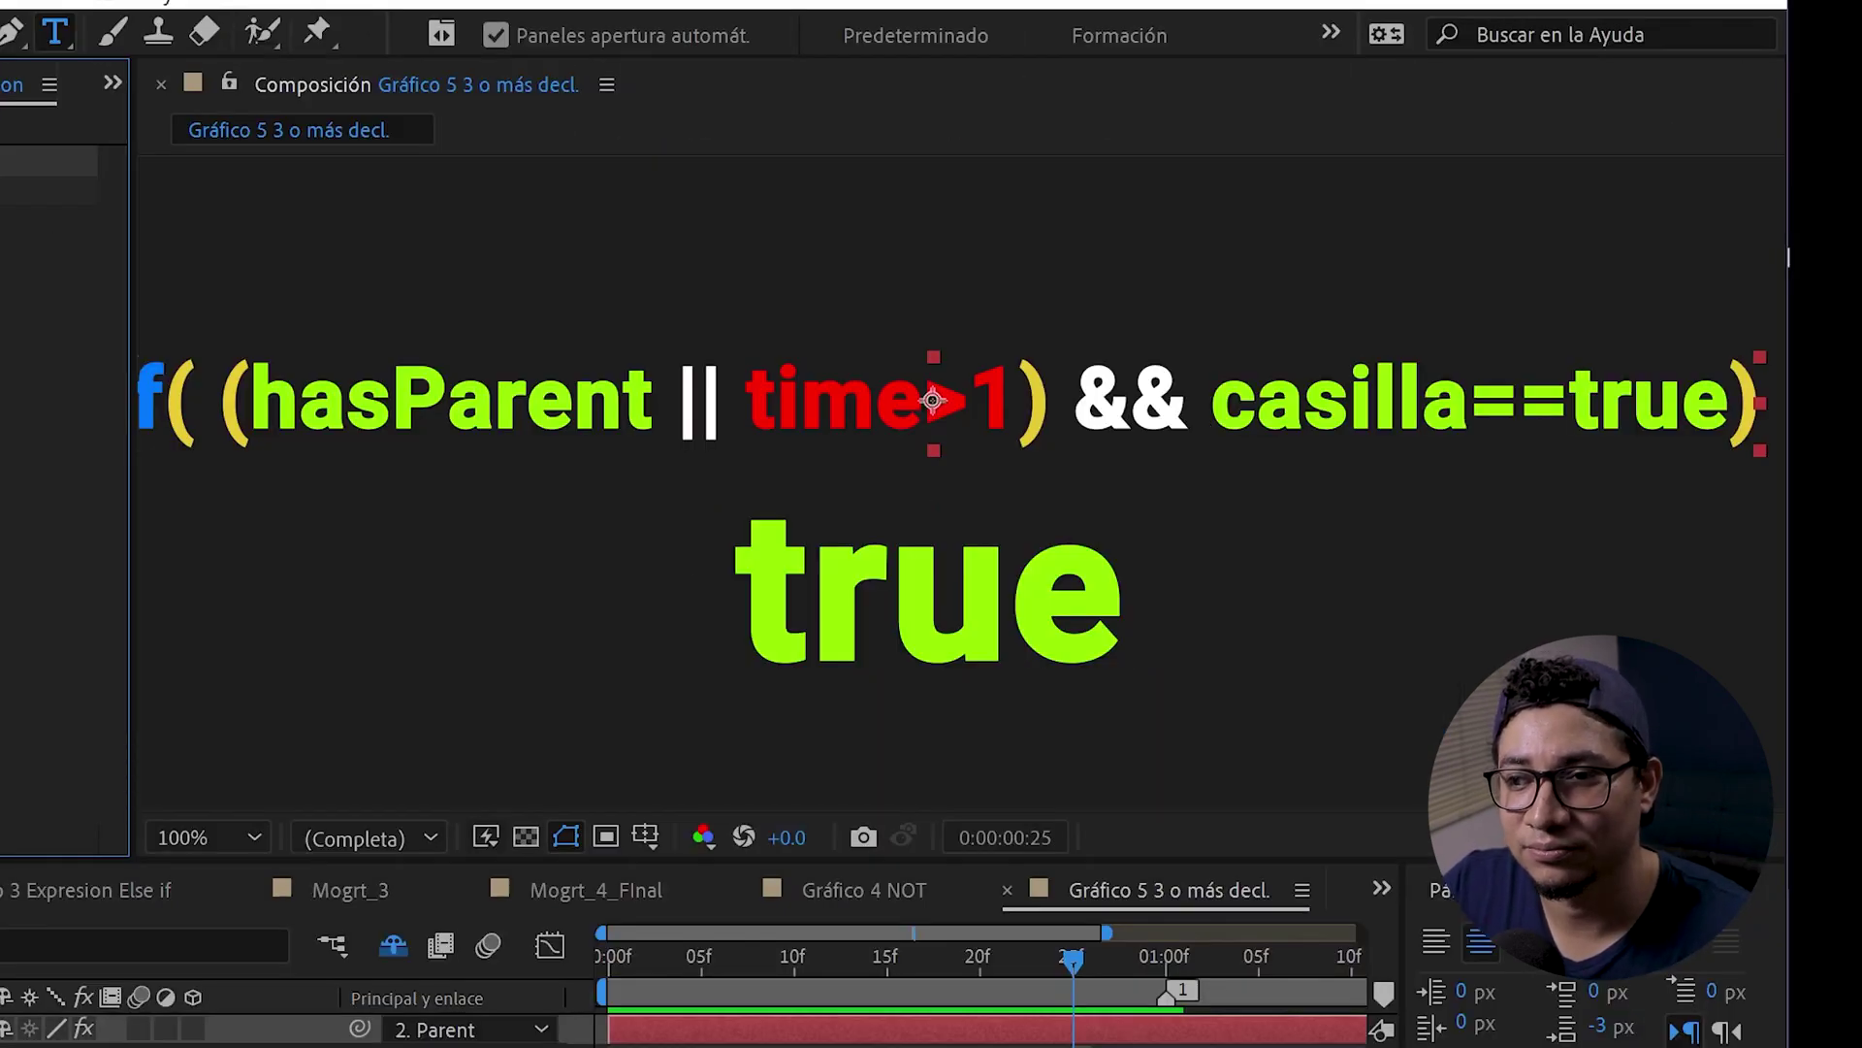